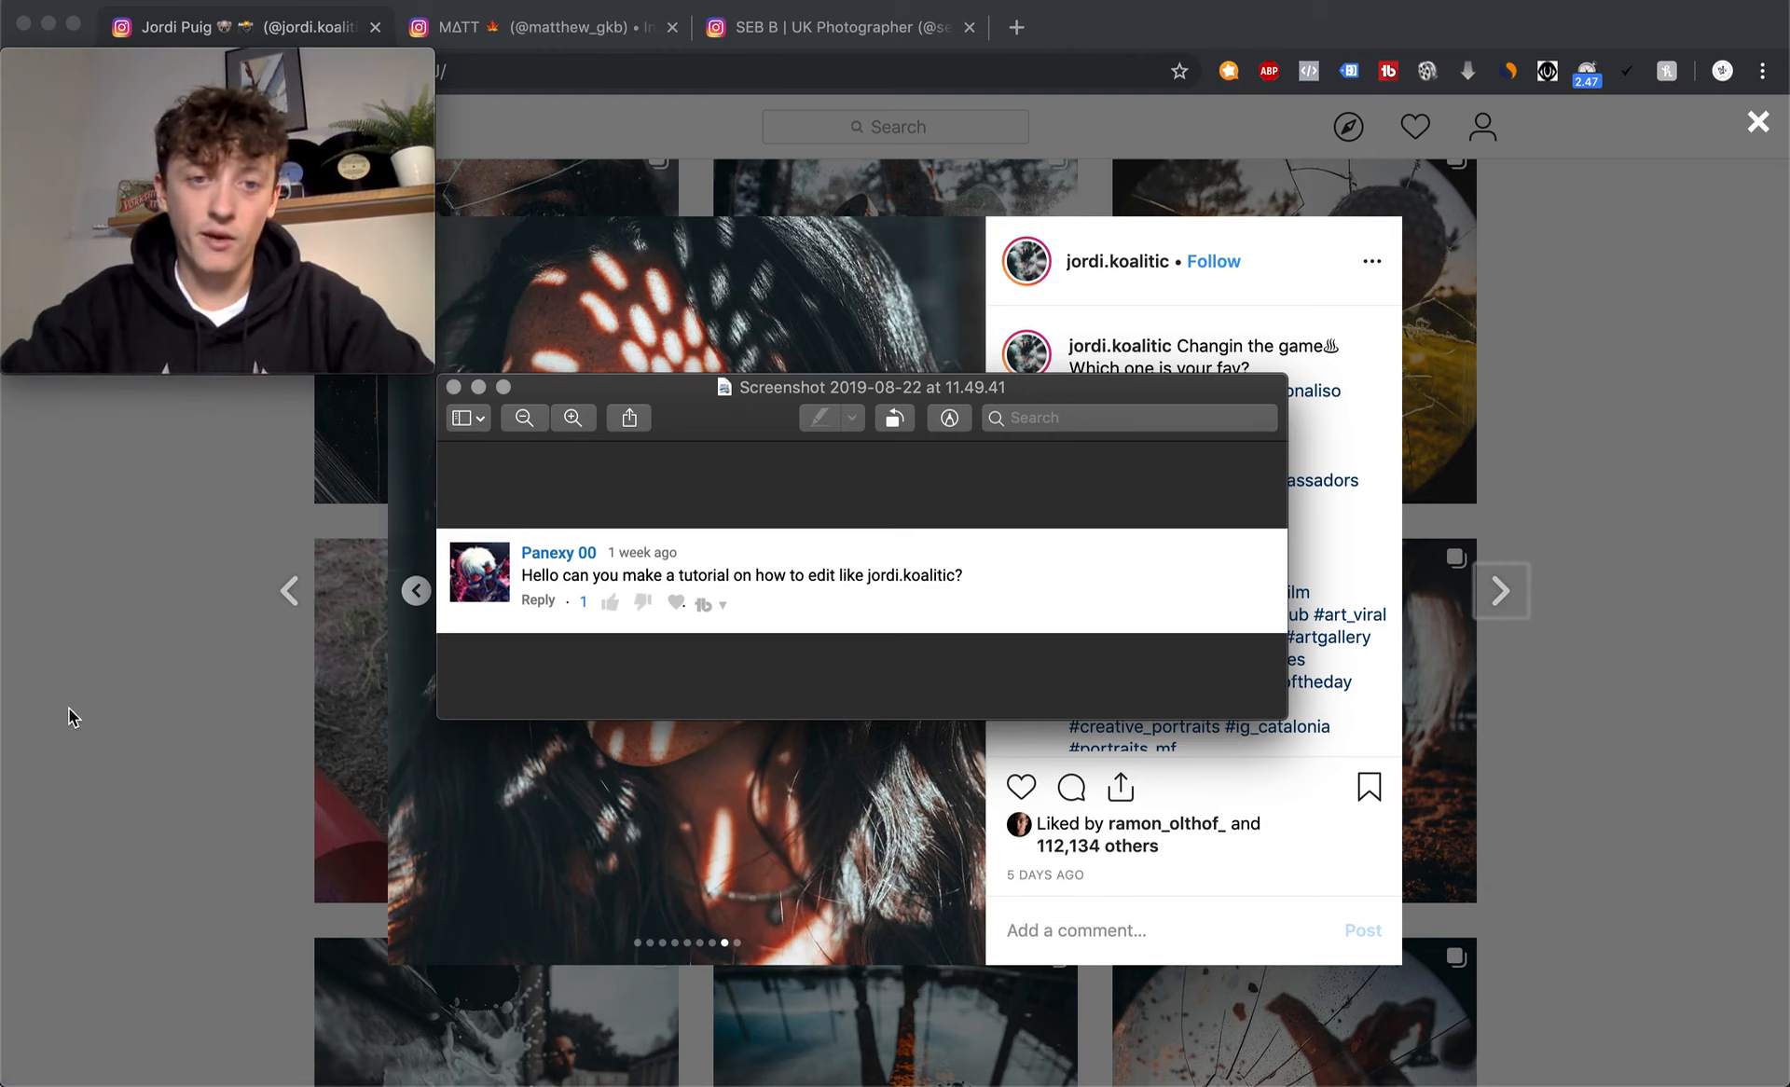
- Close the comment screenshot and the open portrait post, returning to the jordi.koalitic profile's post grid
{"action": "left_click", "coordinate": [453, 386]}
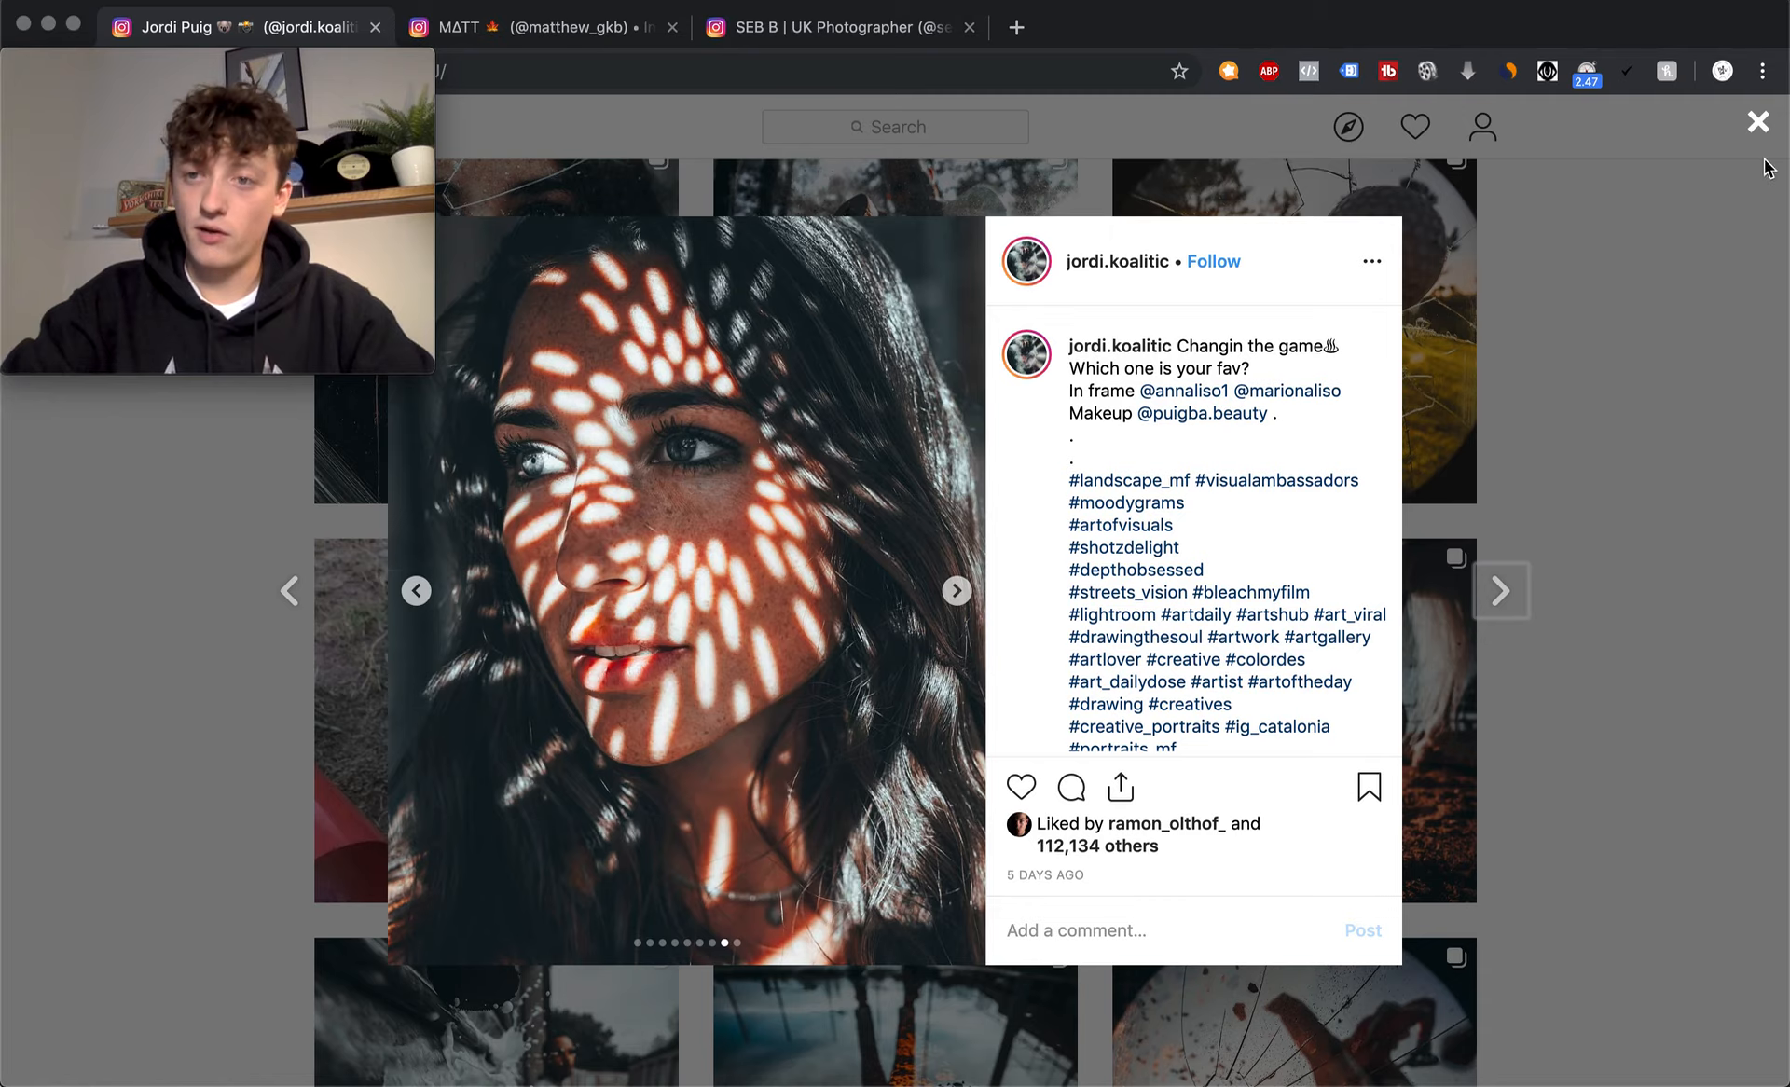
{"action": "left_click", "coordinate": [1758, 121]}
{"action": "scroll", "coordinate": [1585, 317], "scroll_direction": "up", "scroll_amount": 2}
{"action": "scroll", "coordinate": [1539, 350], "scroll_direction": "up", "scroll_amount": 10}
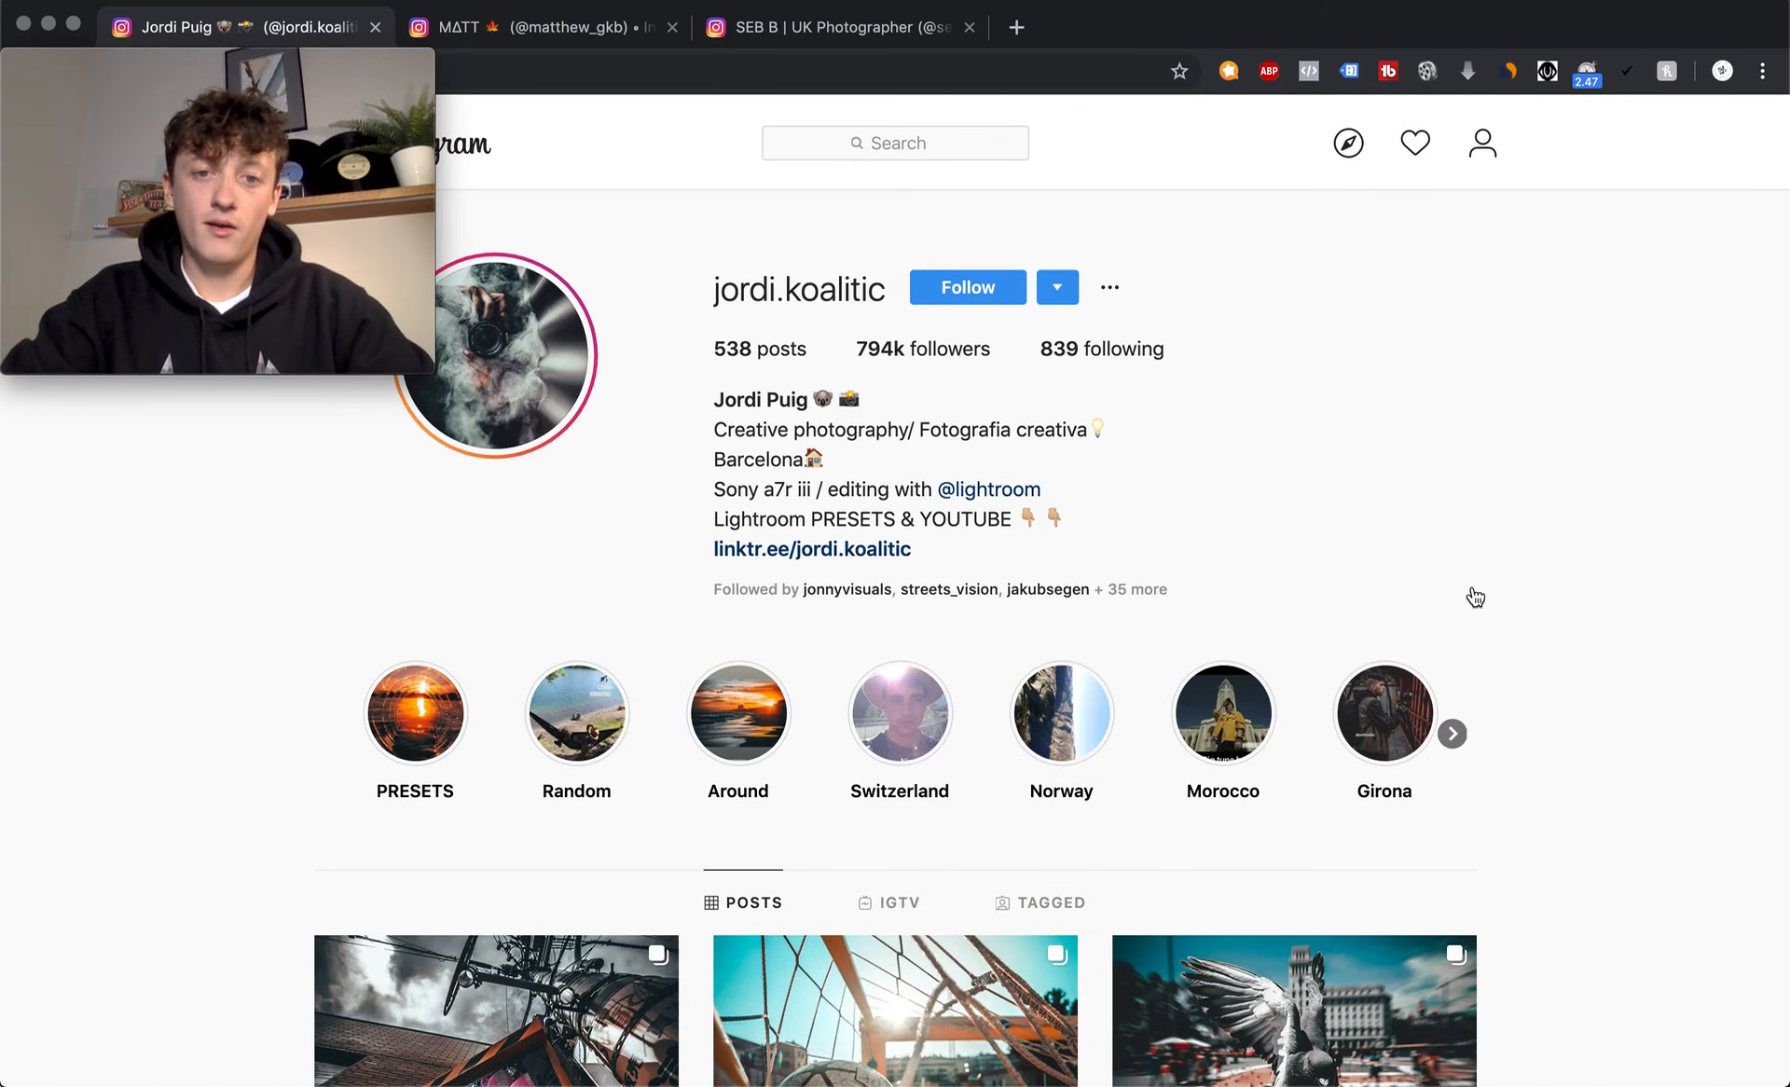
{"action": "scroll", "coordinate": [1510, 625], "scroll_direction": "down", "scroll_amount": 2}
{"action": "scroll", "coordinate": [1608, 716], "scroll_direction": "down", "scroll_amount": 4}
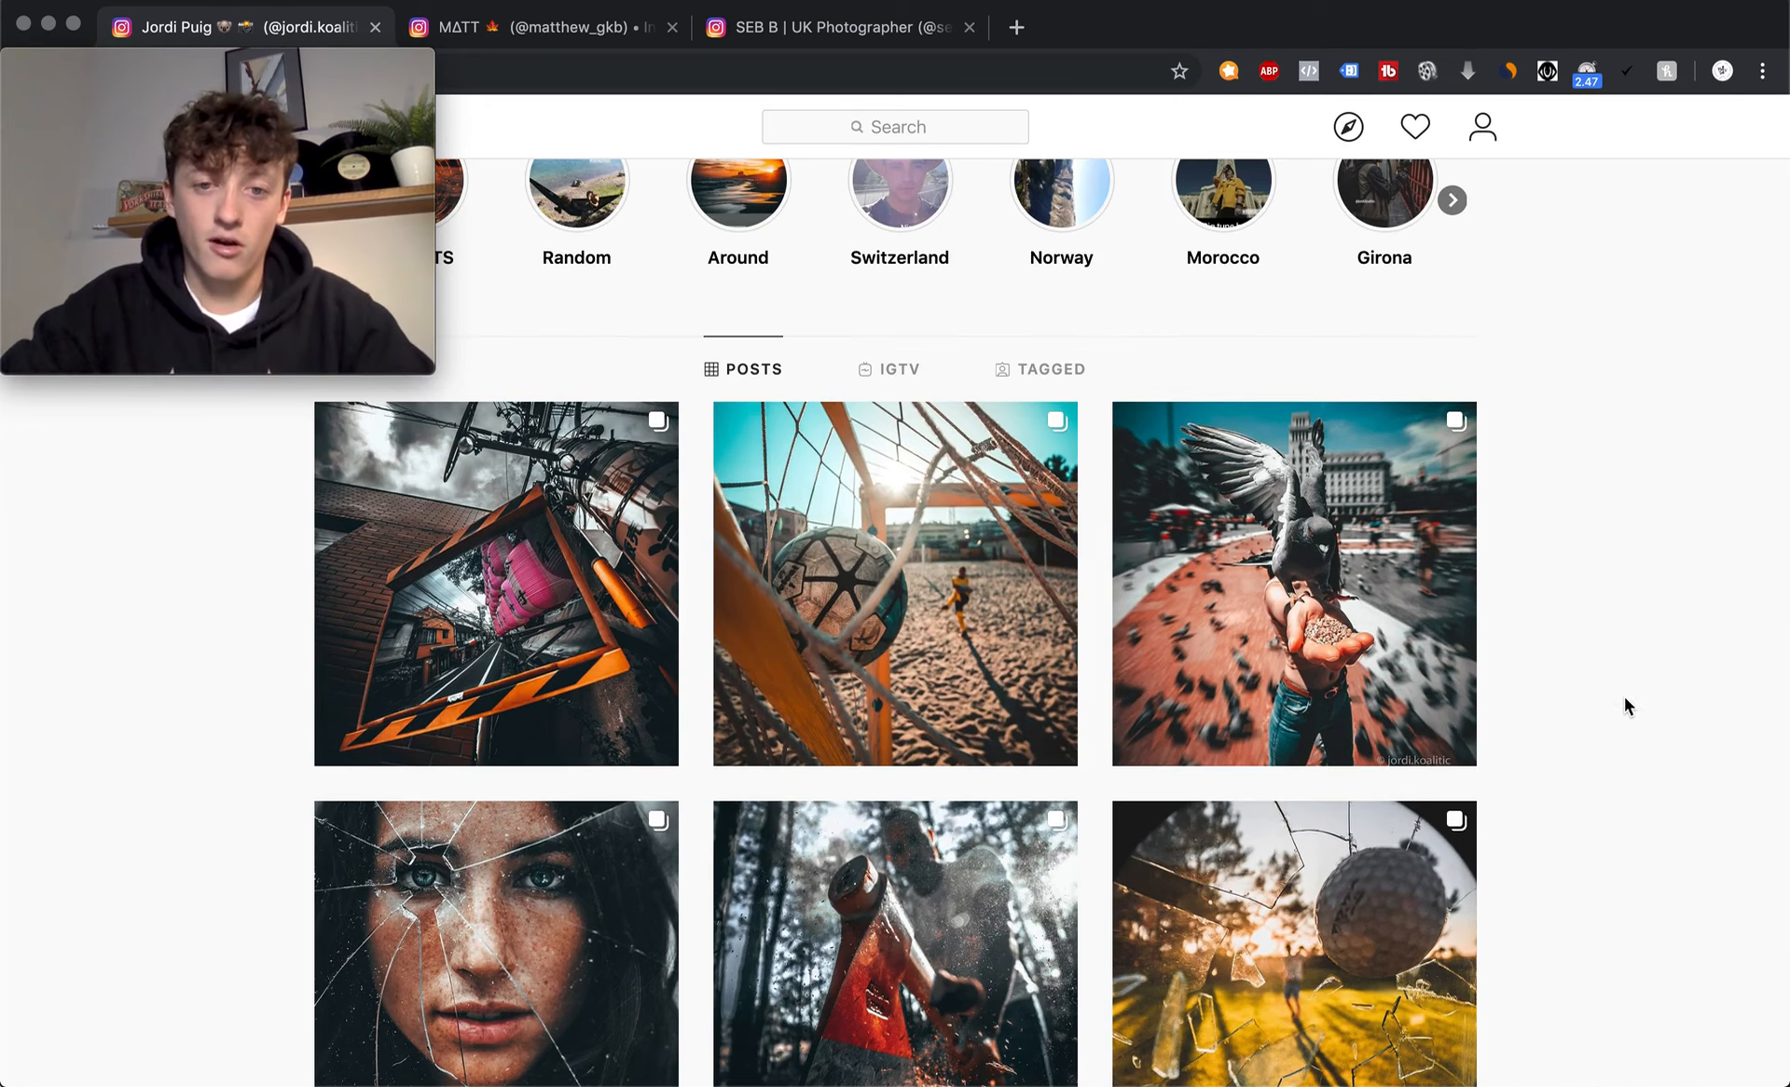
- Examine the final and behind-the-scenes photos in the "Fave sport?" football post, and close the post
{"action": "left_click", "coordinate": [933, 659]}
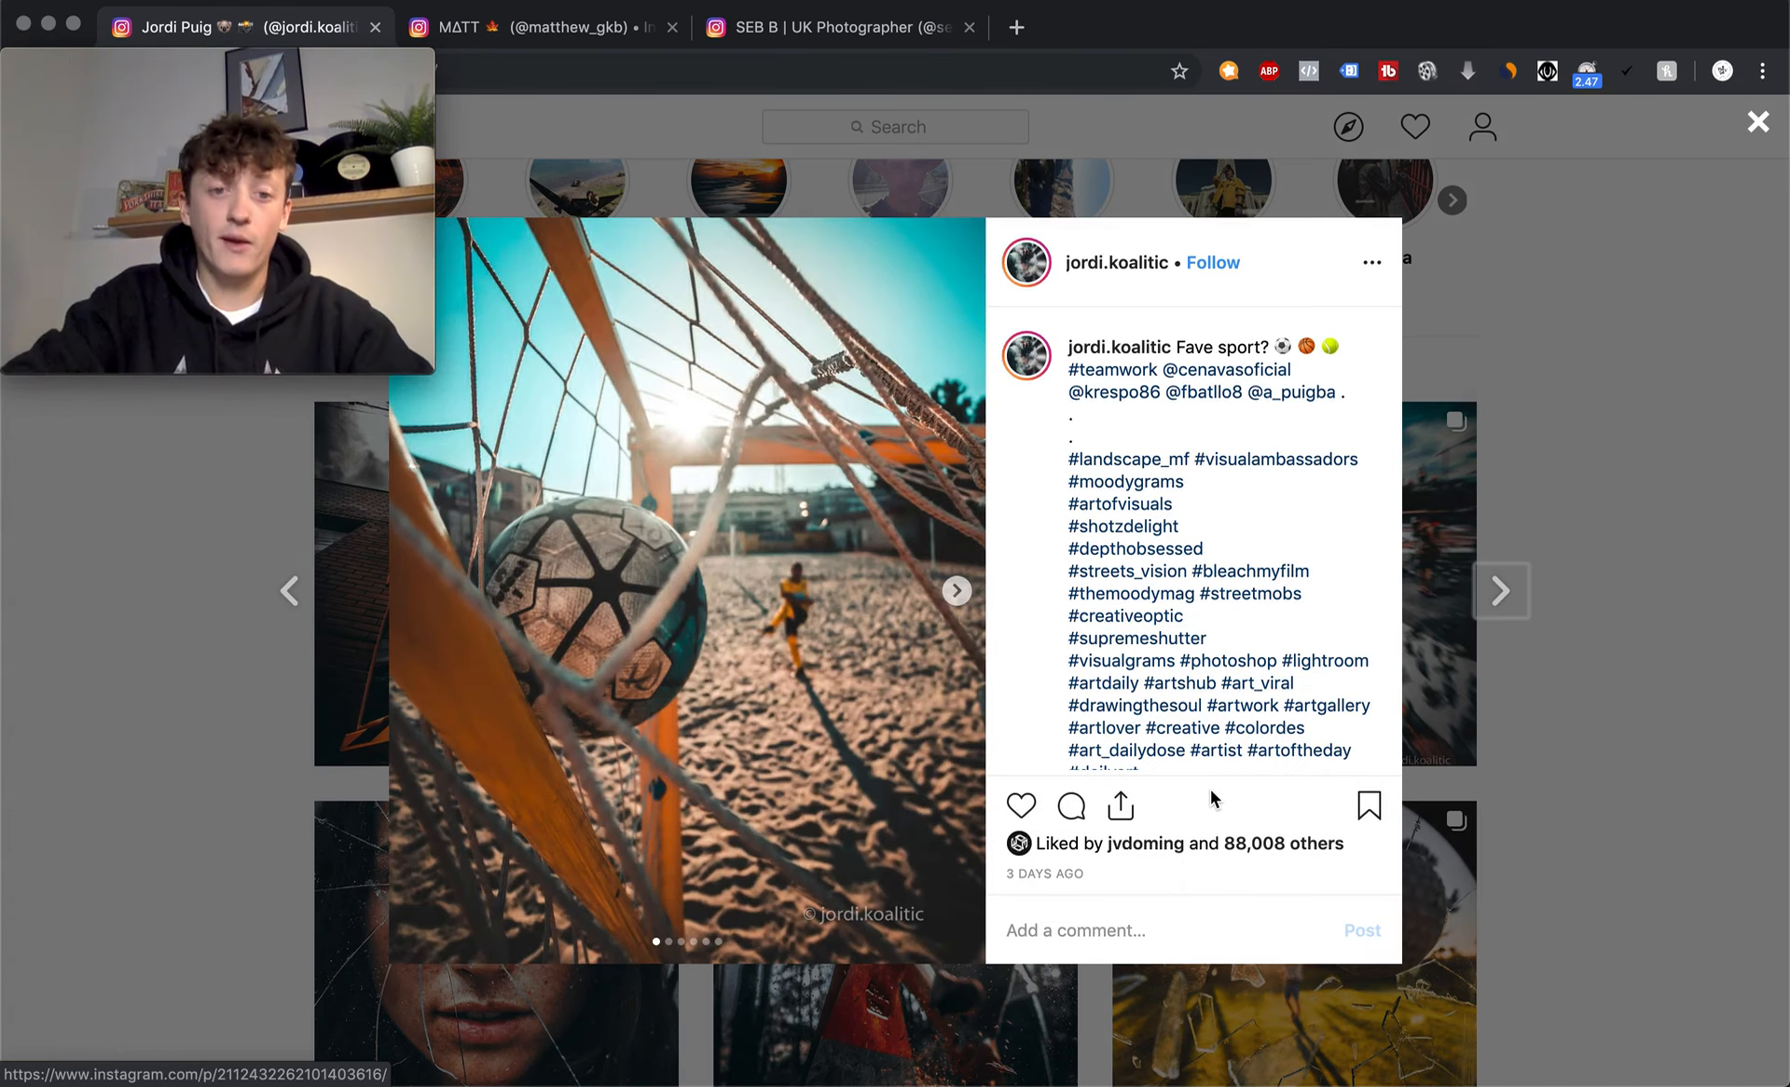
{"action": "left_click", "coordinate": [958, 592]}
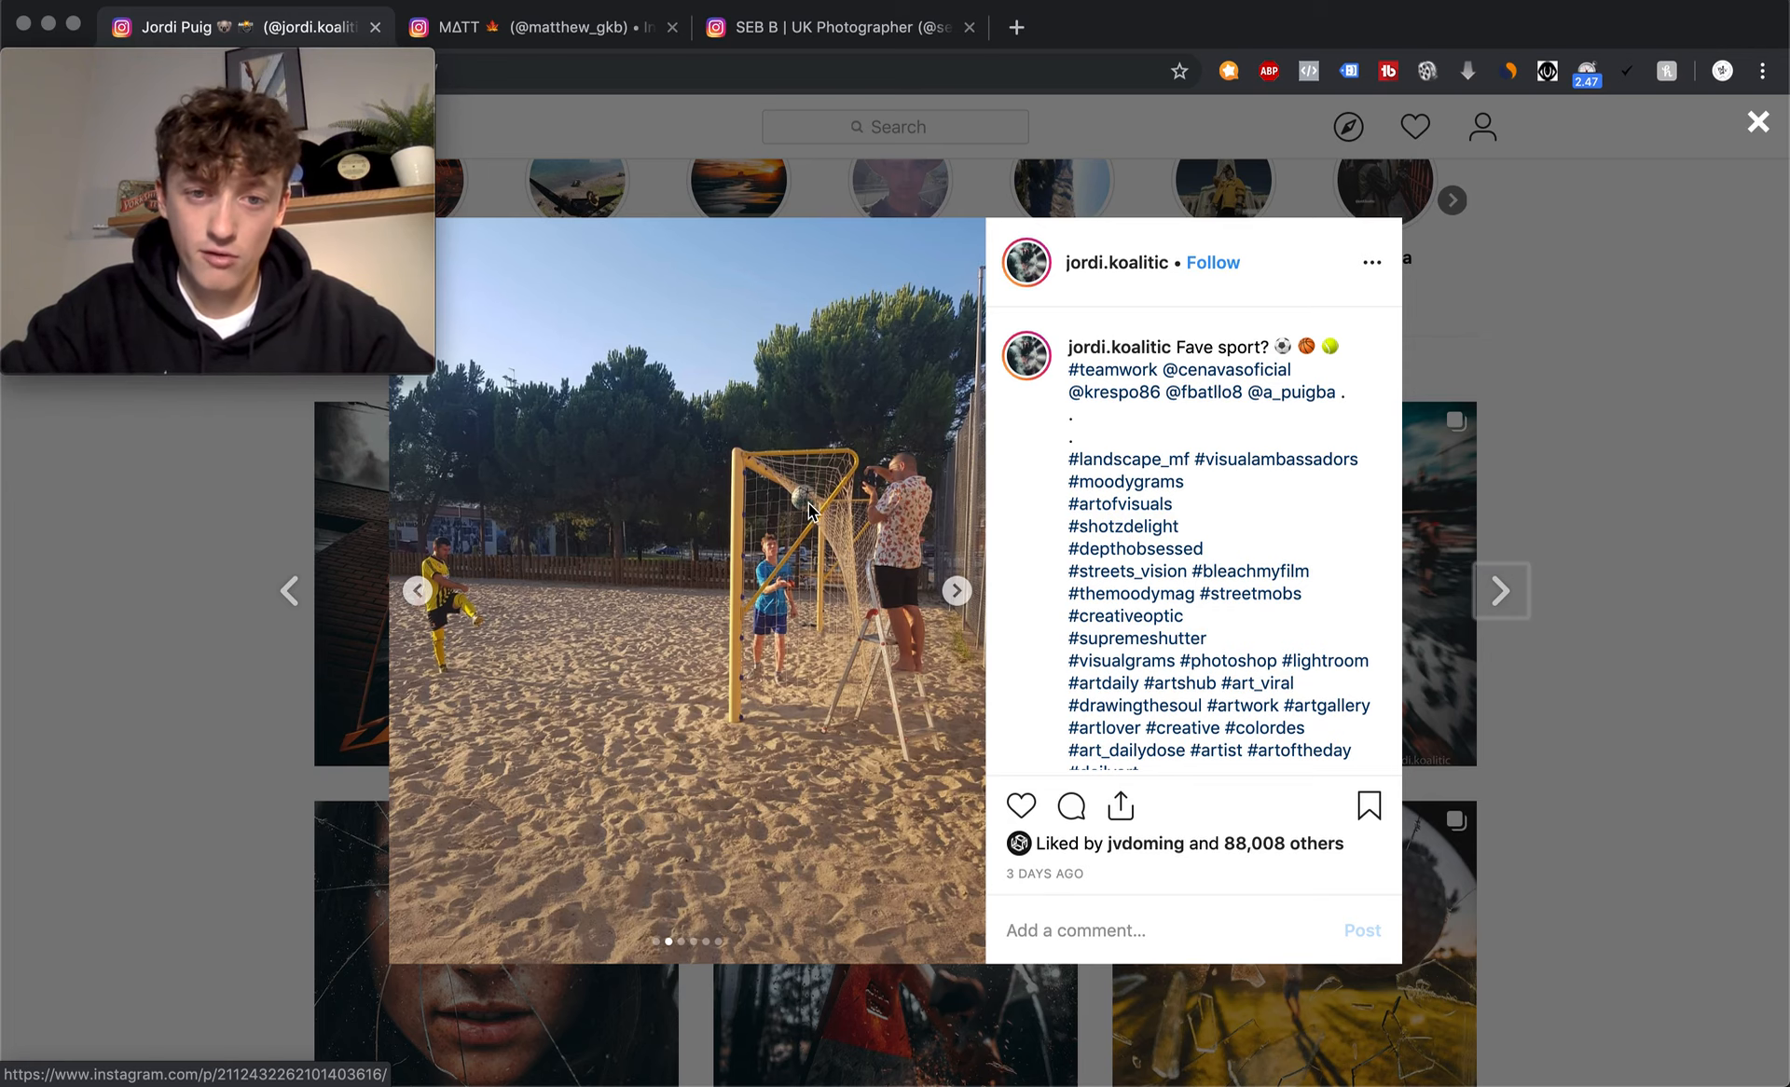
{"action": "left_click", "coordinate": [958, 596]}
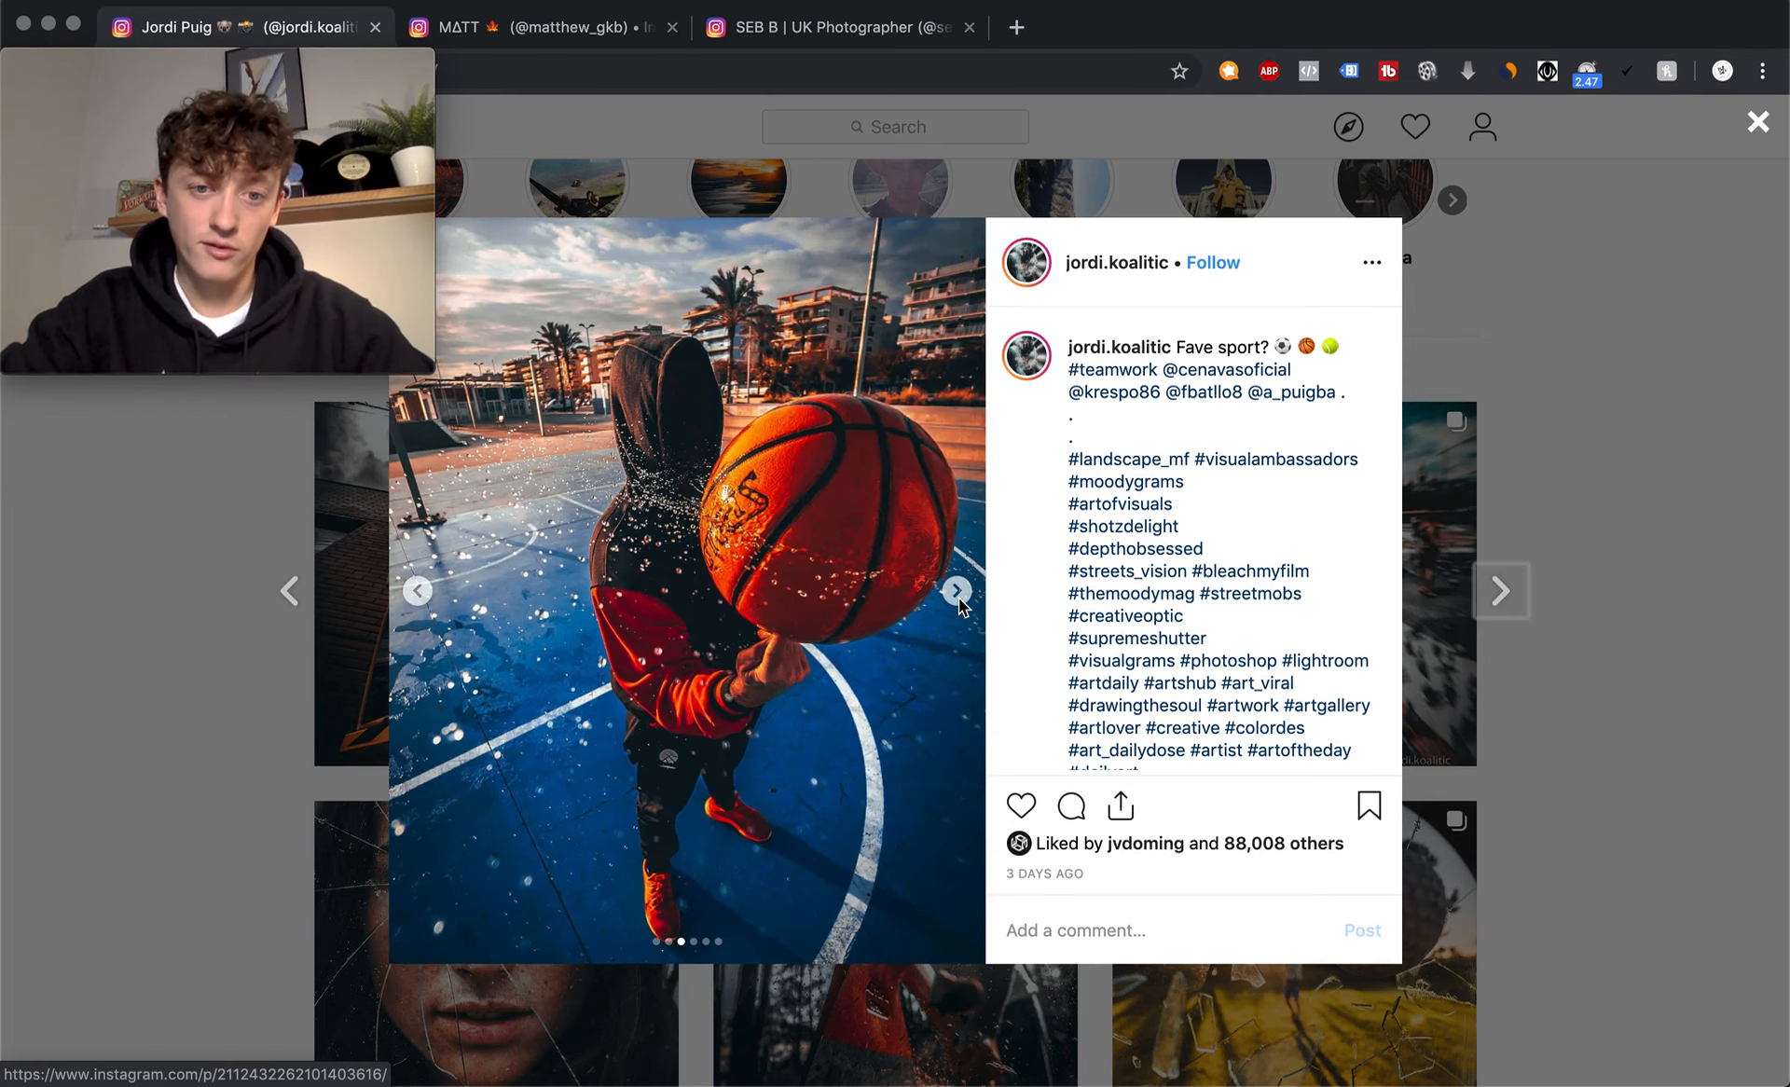
{"action": "left_click", "coordinate": [422, 591]}
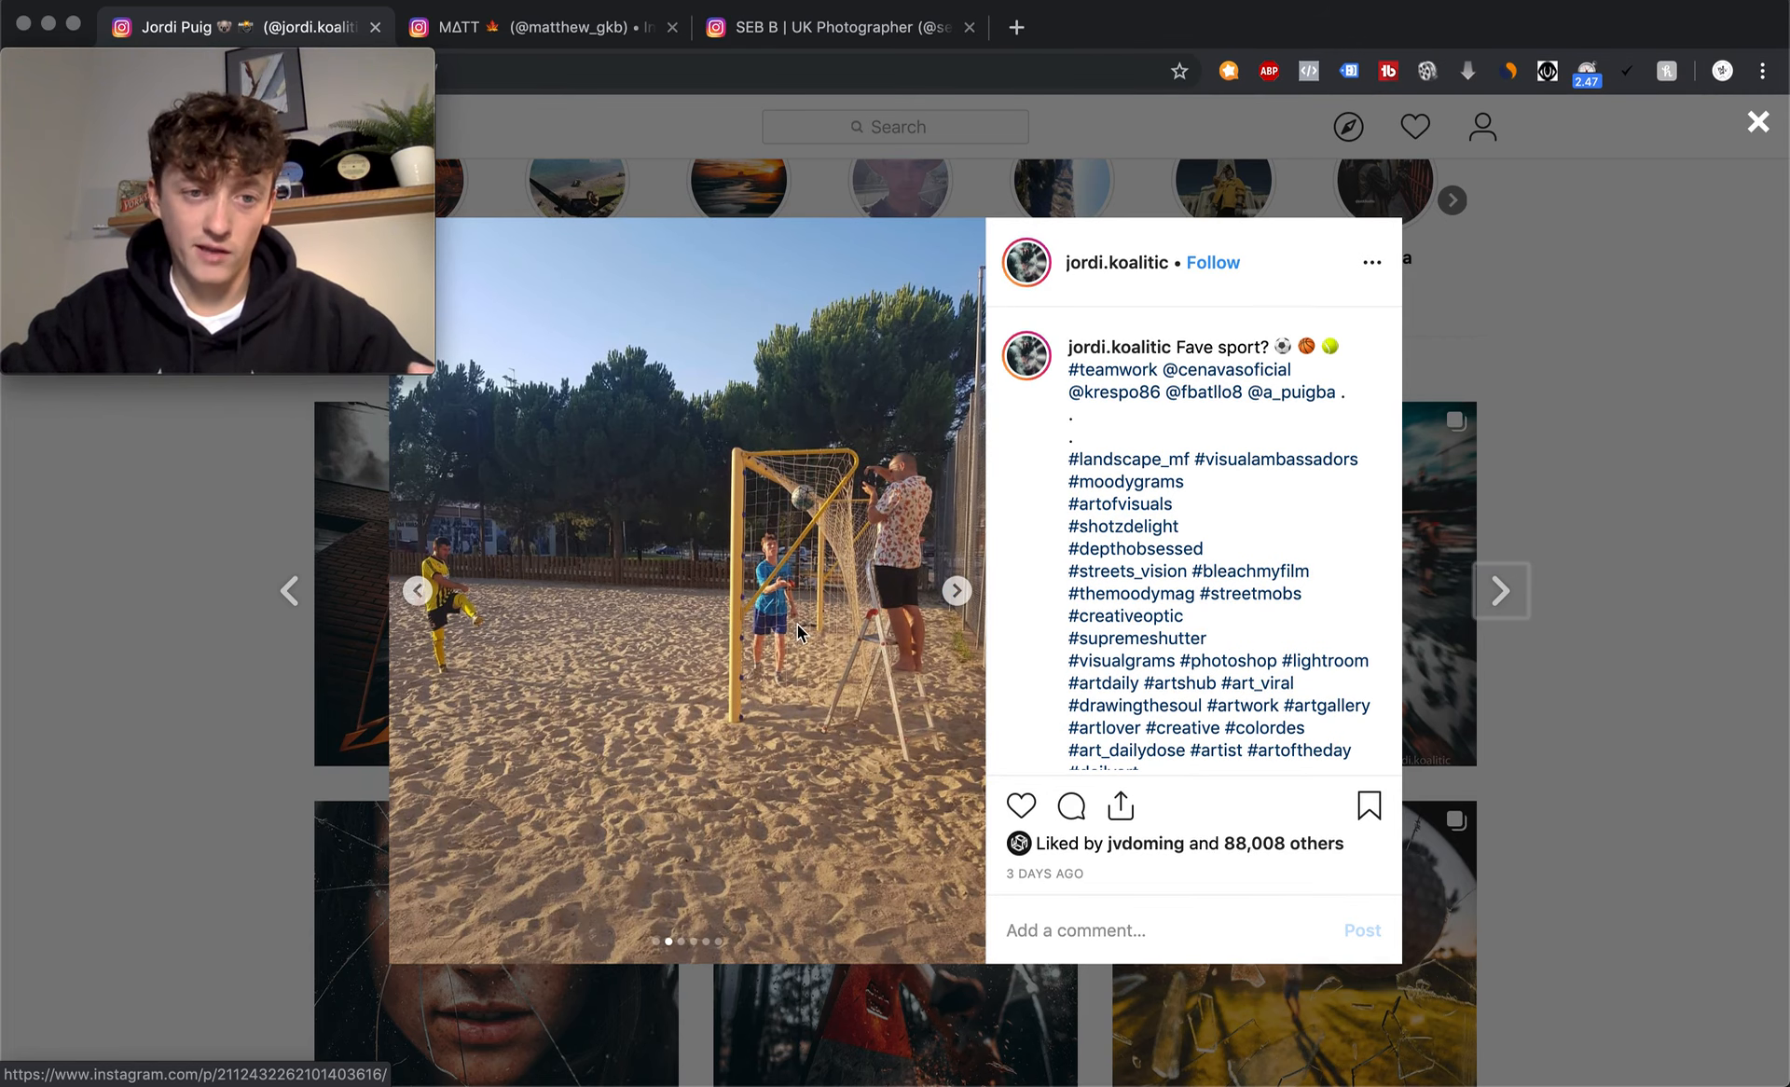
{"action": "left_click", "coordinate": [954, 591]}
{"action": "left_click", "coordinate": [955, 593]}
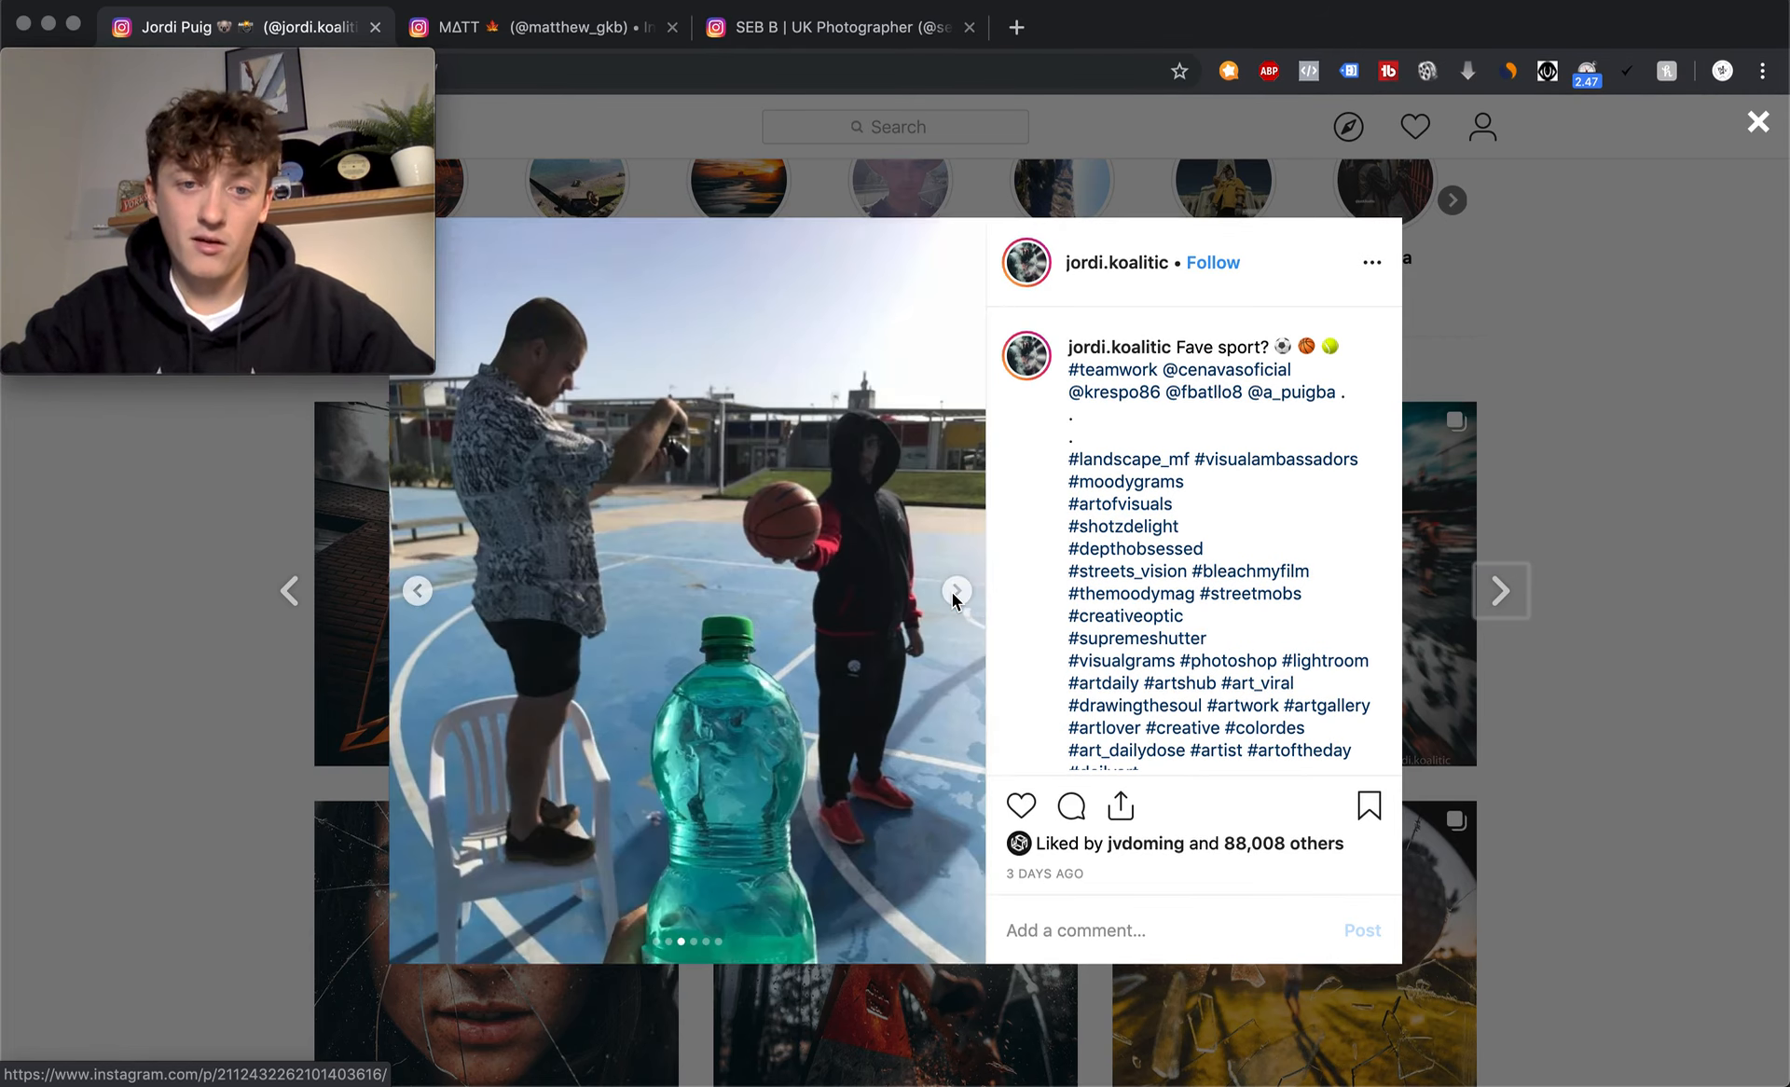
{"action": "left_click", "coordinate": [956, 593]}
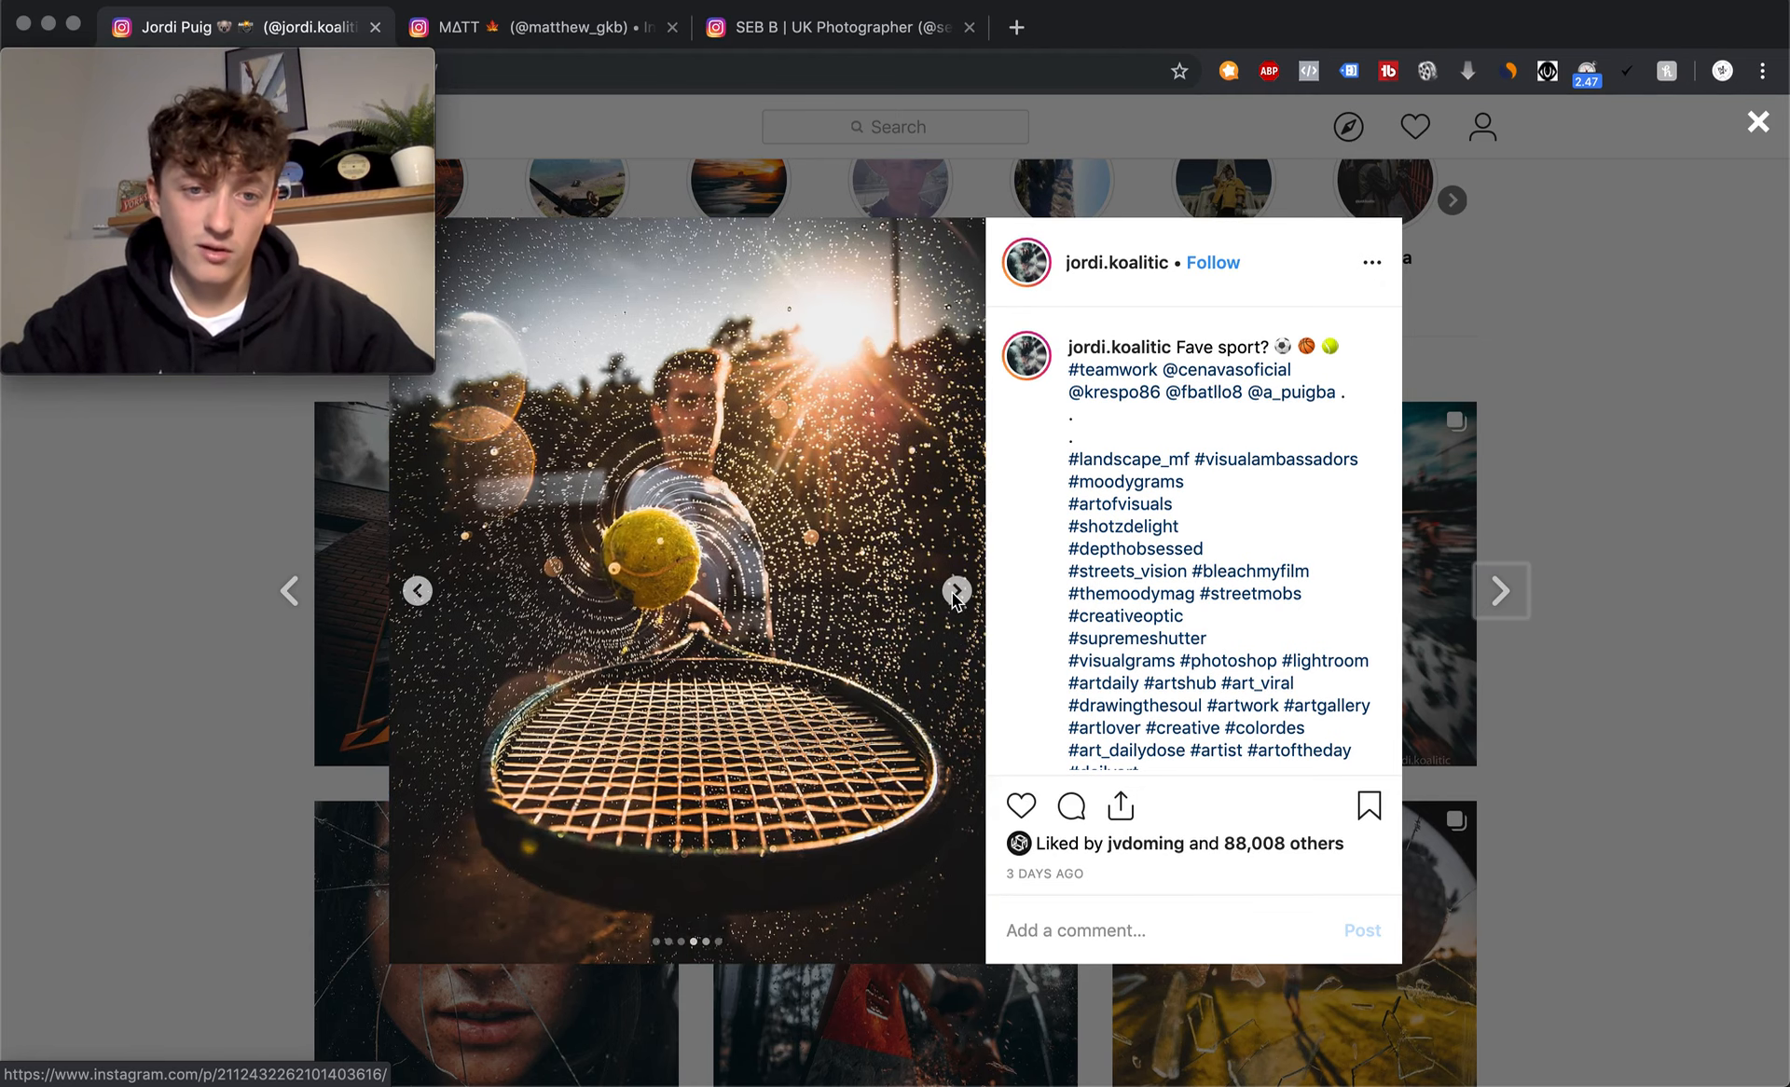
{"action": "left_click", "coordinate": [956, 593]}
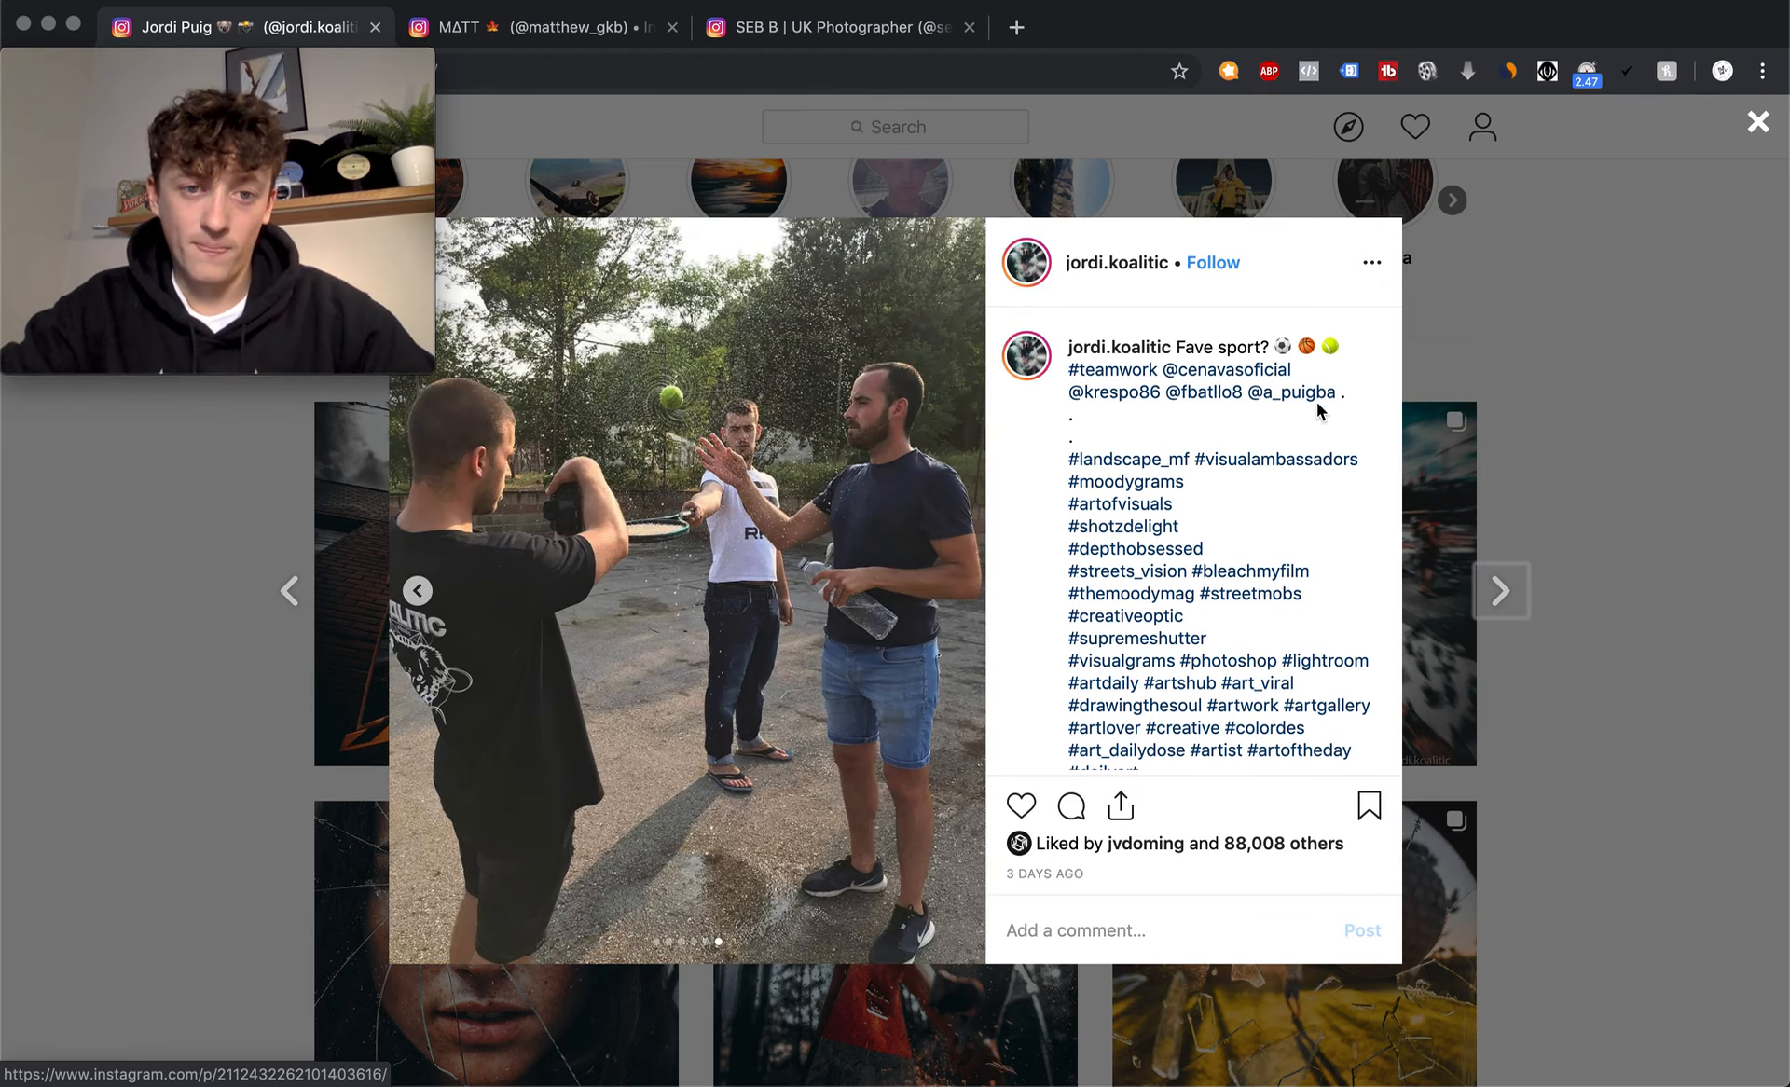
{"action": "left_click", "coordinate": [1759, 123]}
- Examine the "Breakfast" milk splash post and its behind-the-scenes photos, and close the post
{"action": "scroll", "coordinate": [1499, 641], "scroll_direction": "down", "scroll_amount": 10}
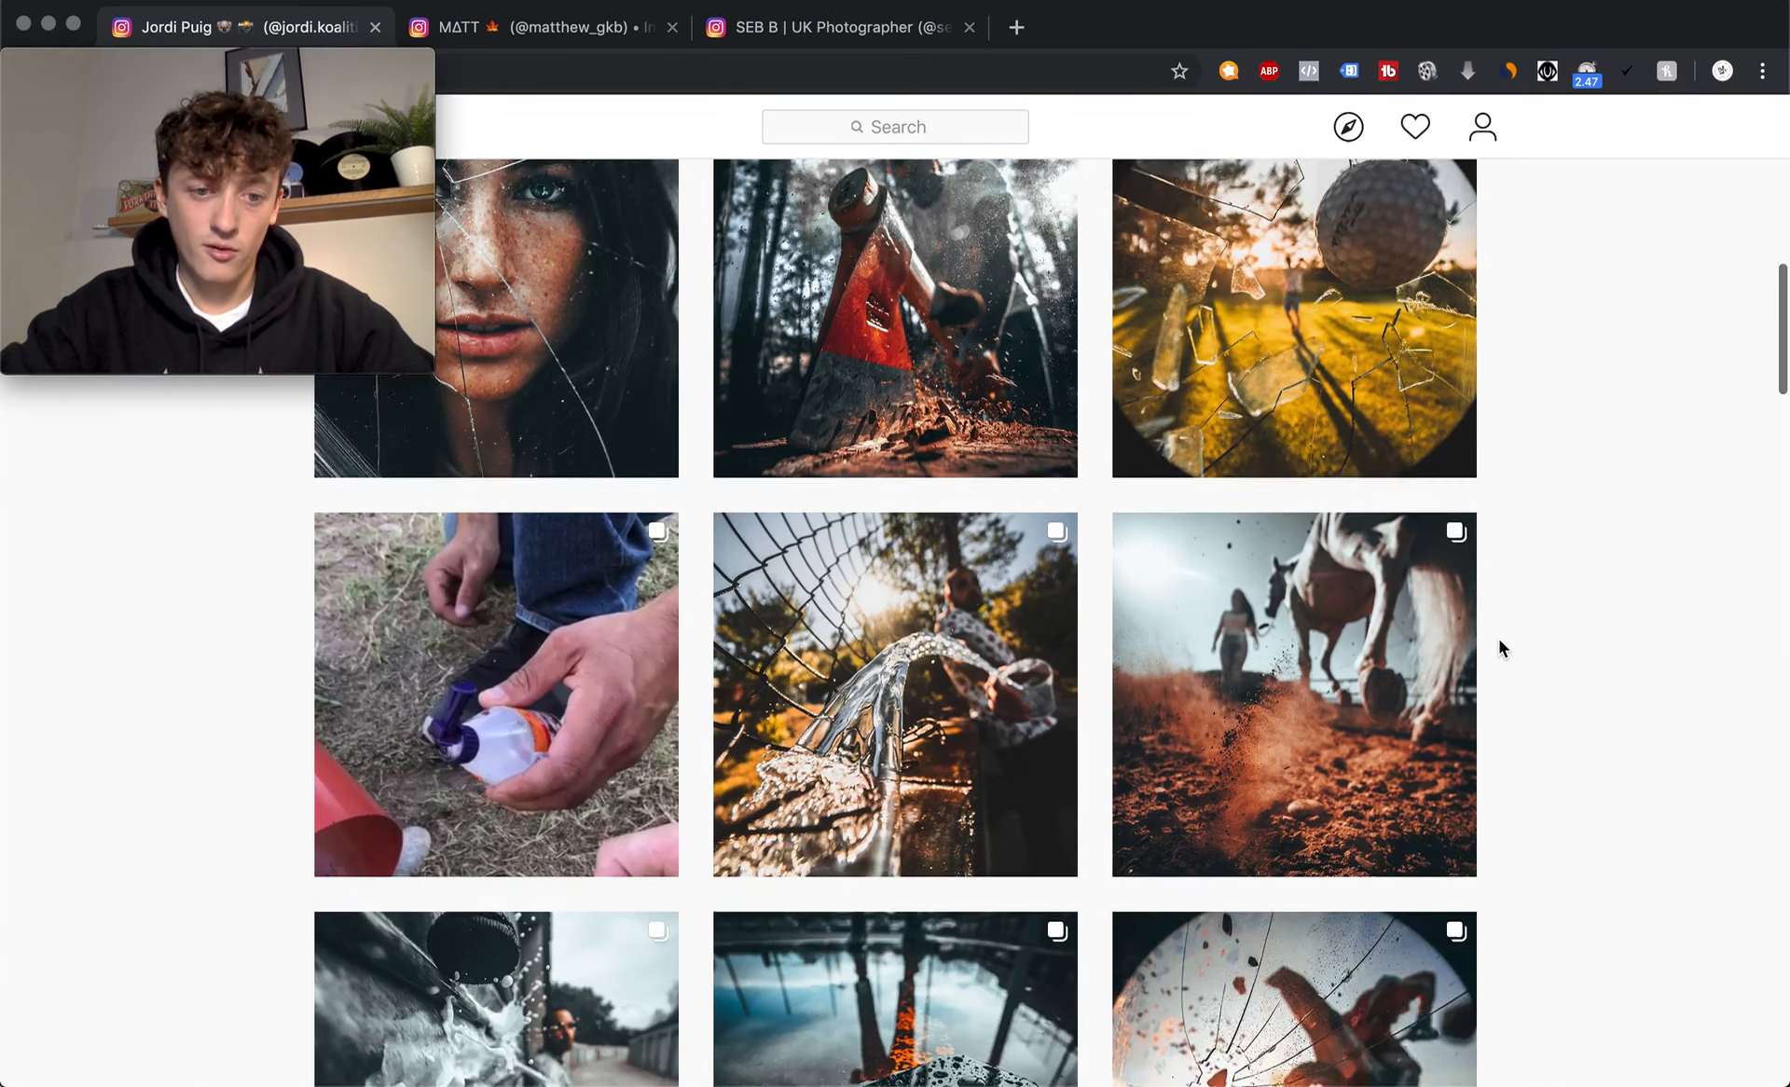
{"action": "scroll", "coordinate": [1498, 638], "scroll_direction": "down", "scroll_amount": 4}
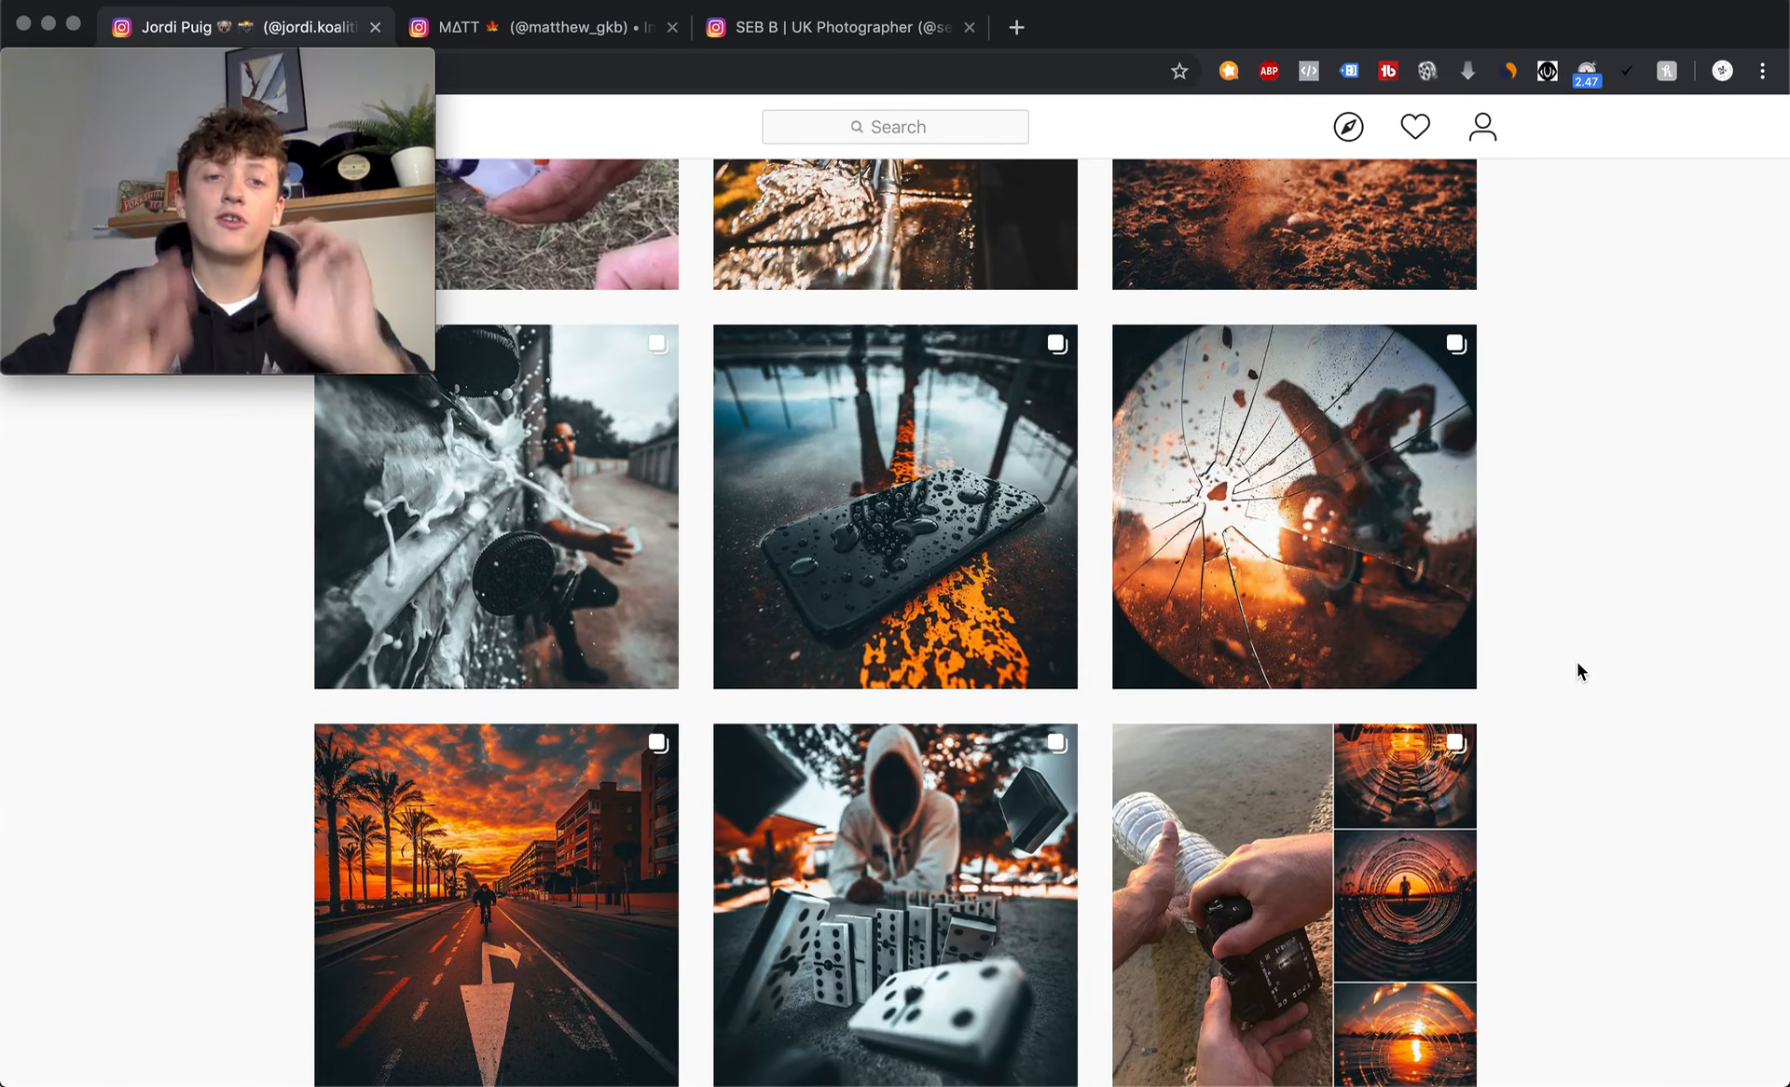
{"action": "left_click", "coordinate": [552, 558]}
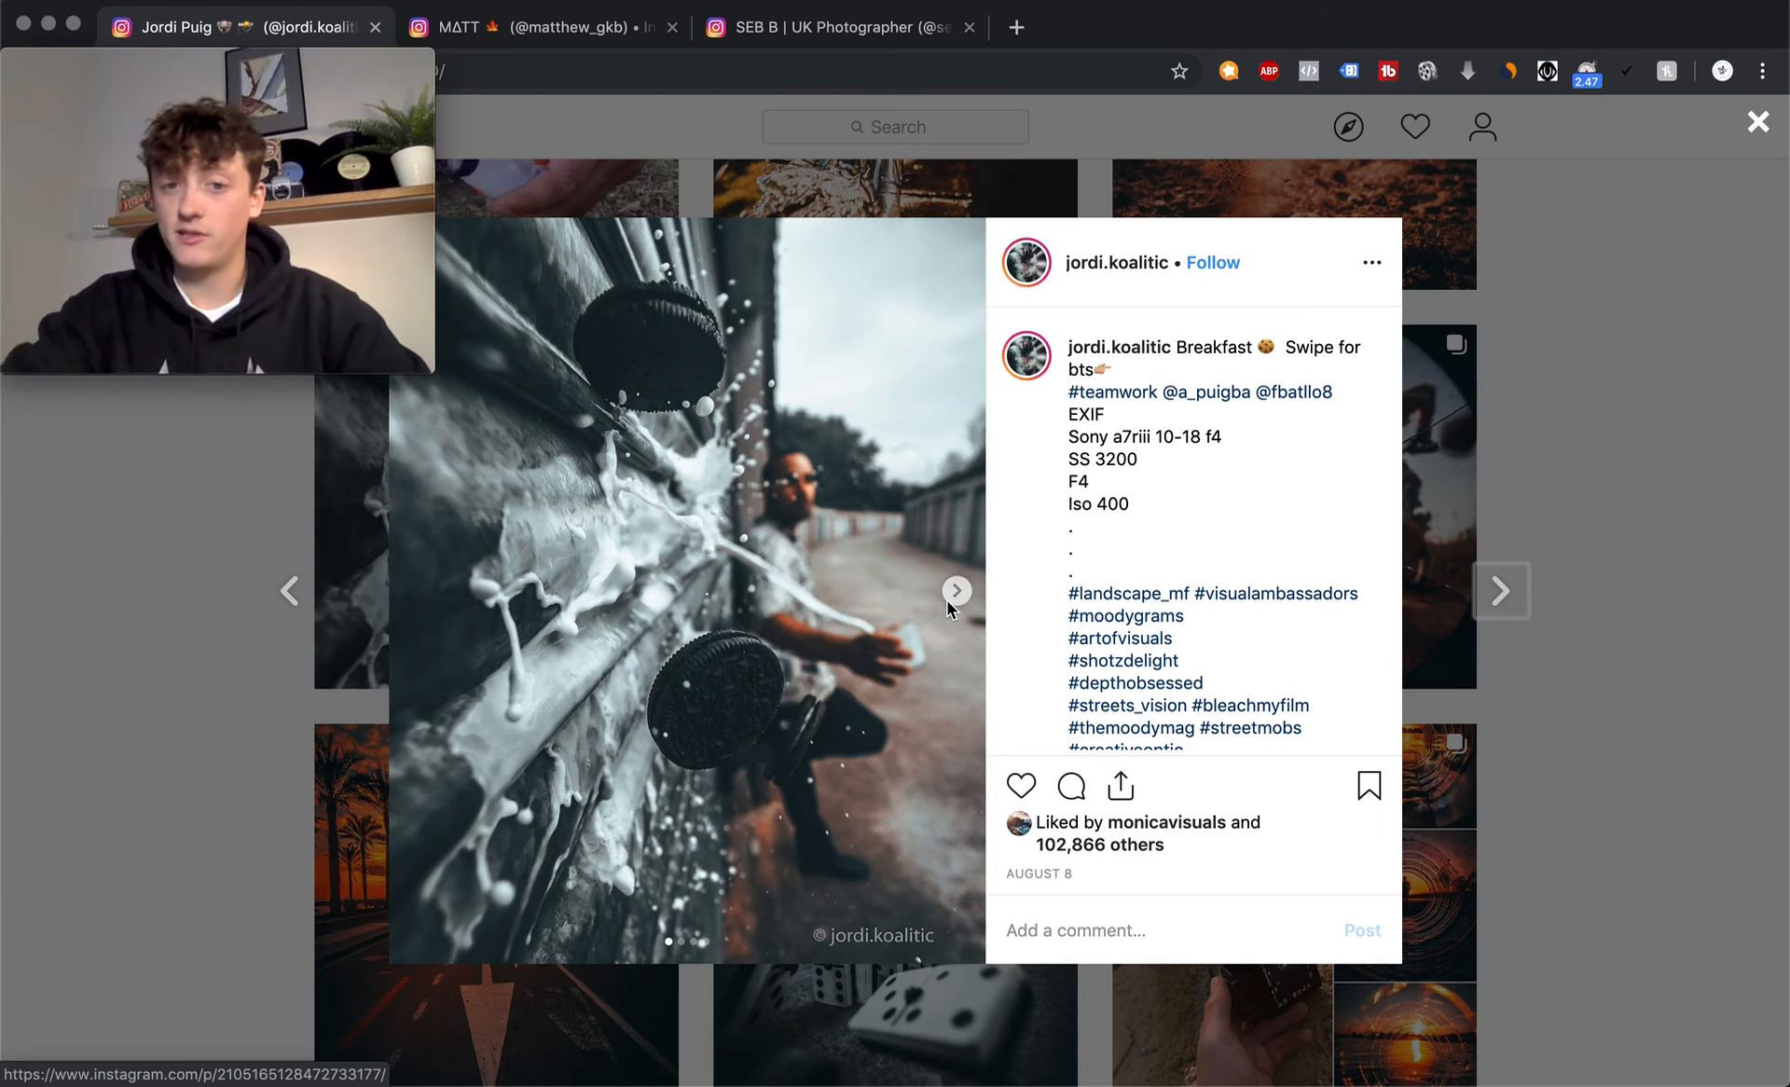
{"action": "left_click", "coordinate": [948, 601]}
{"action": "left_click", "coordinate": [947, 601]}
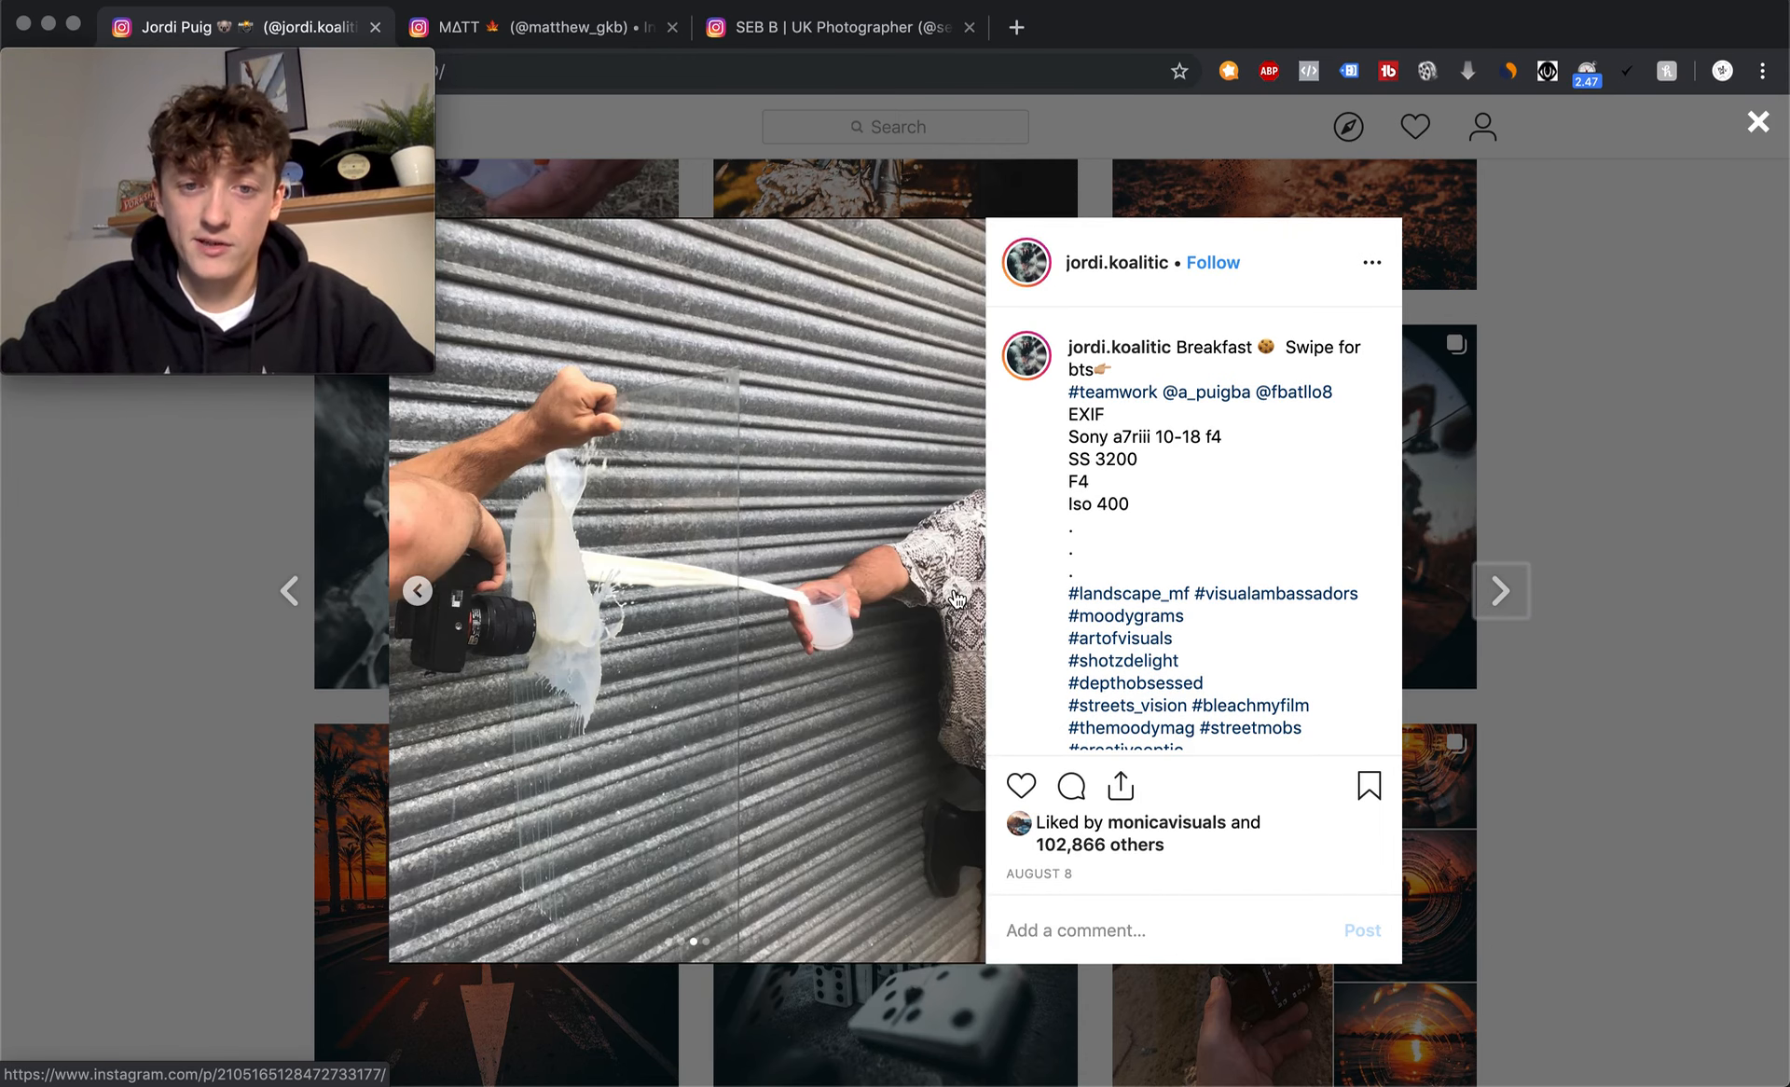
{"action": "left_click", "coordinate": [955, 590]}
{"action": "left_click", "coordinate": [418, 591]}
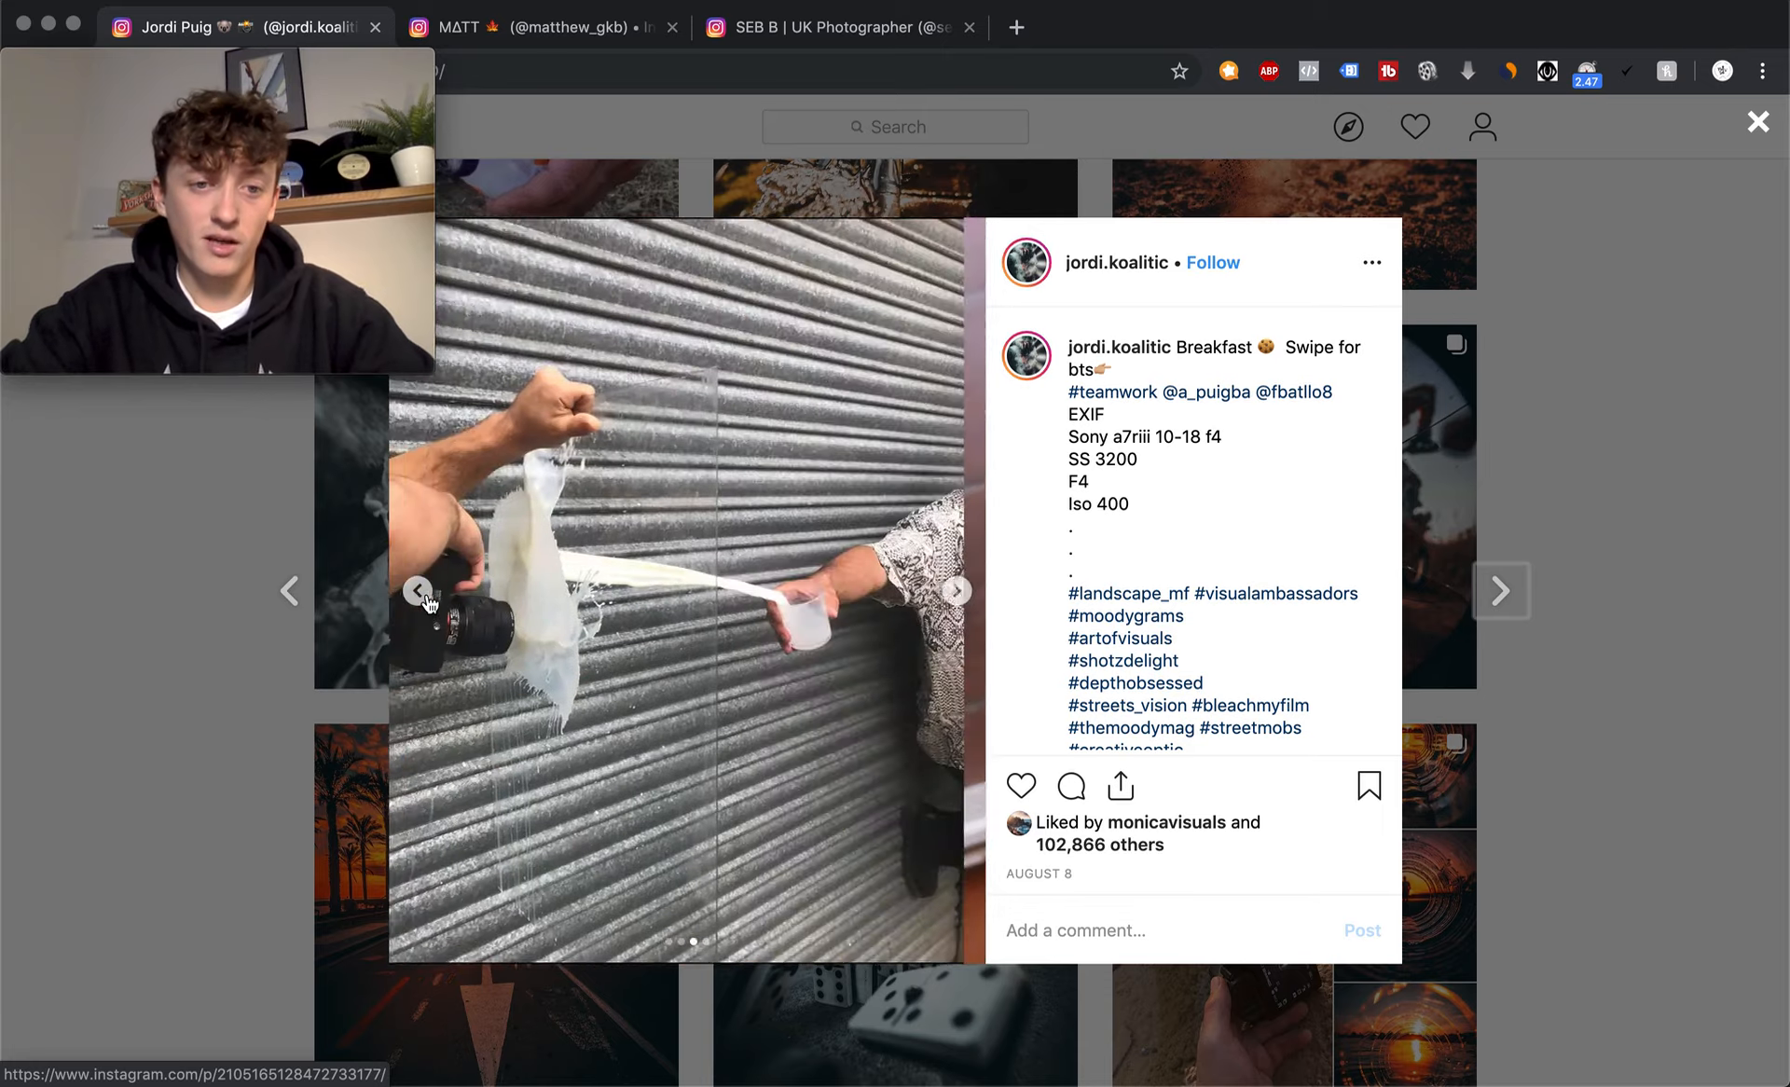
{"action": "left_click", "coordinate": [418, 591]}
{"action": "left_click", "coordinate": [418, 591]}
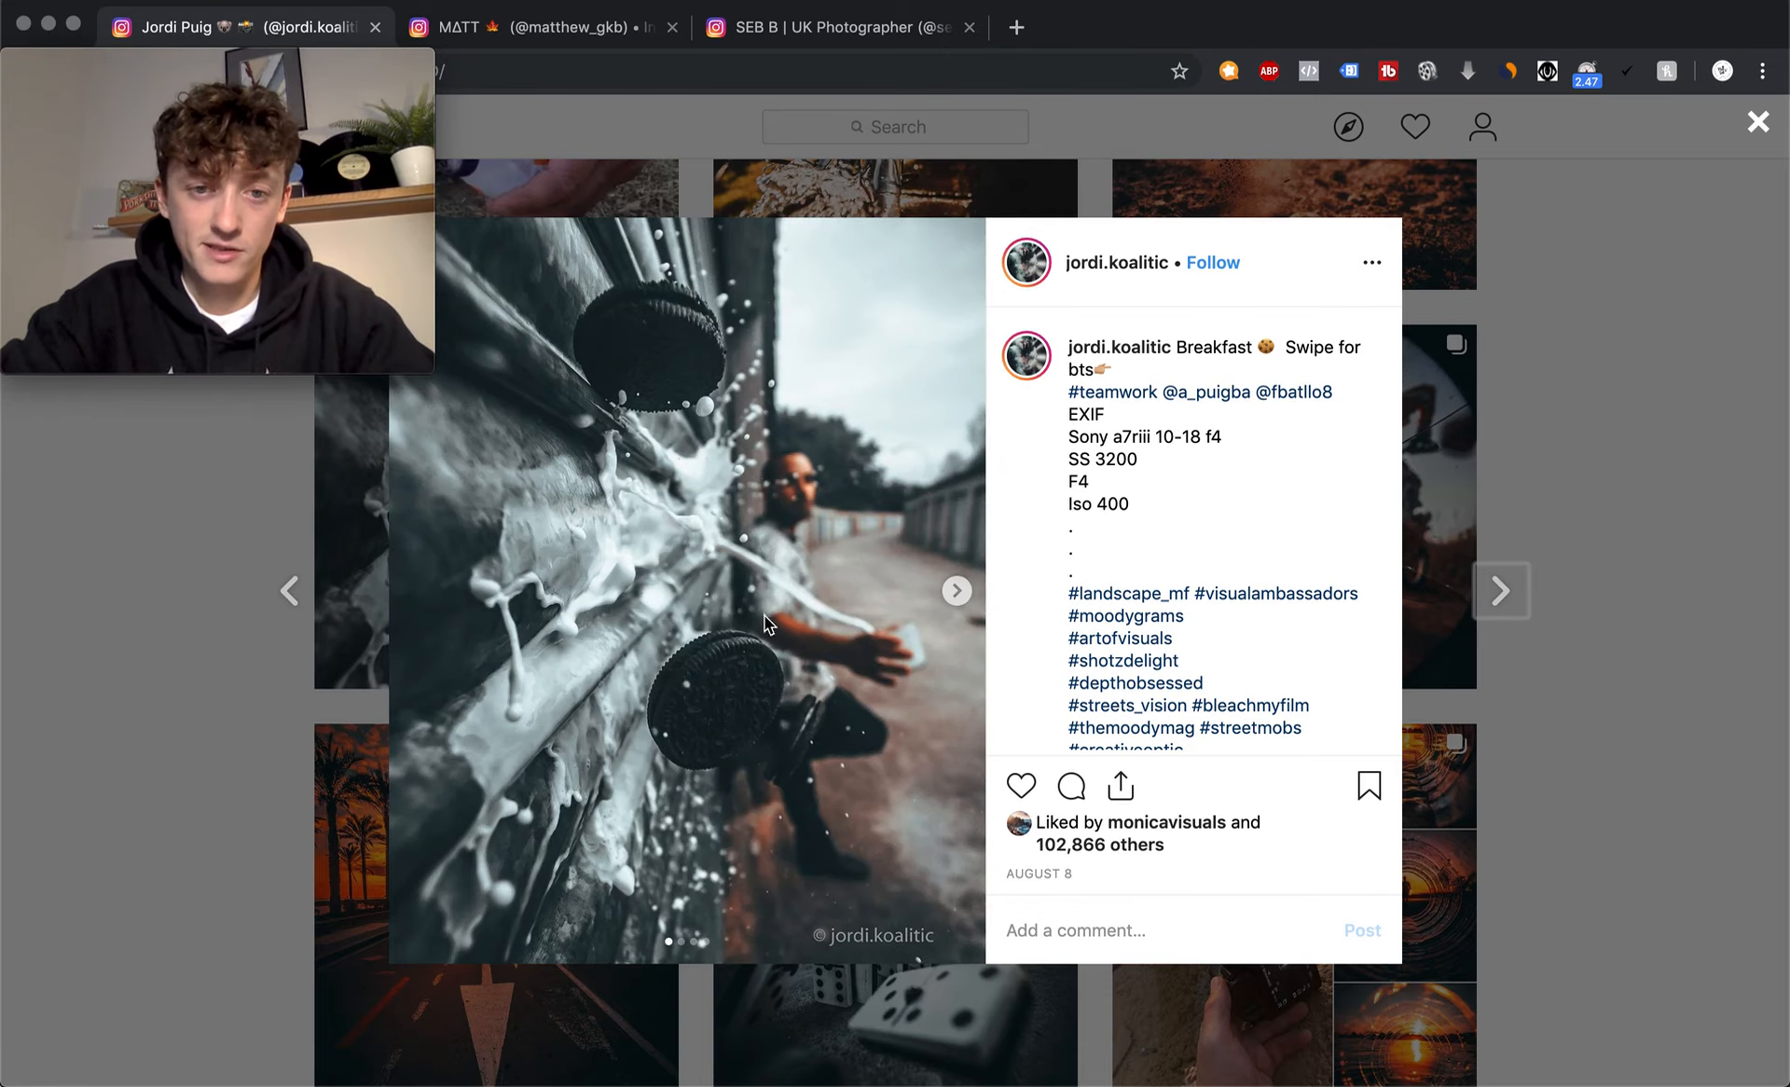
{"action": "left_click", "coordinate": [154, 854]}
- Go through the cracked-glass portrait post to its final behind-the-scenes photo, and return to the portrait with oval light patterns
{"action": "scroll", "coordinate": [870, 543], "scroll_direction": "up", "scroll_amount": 12}
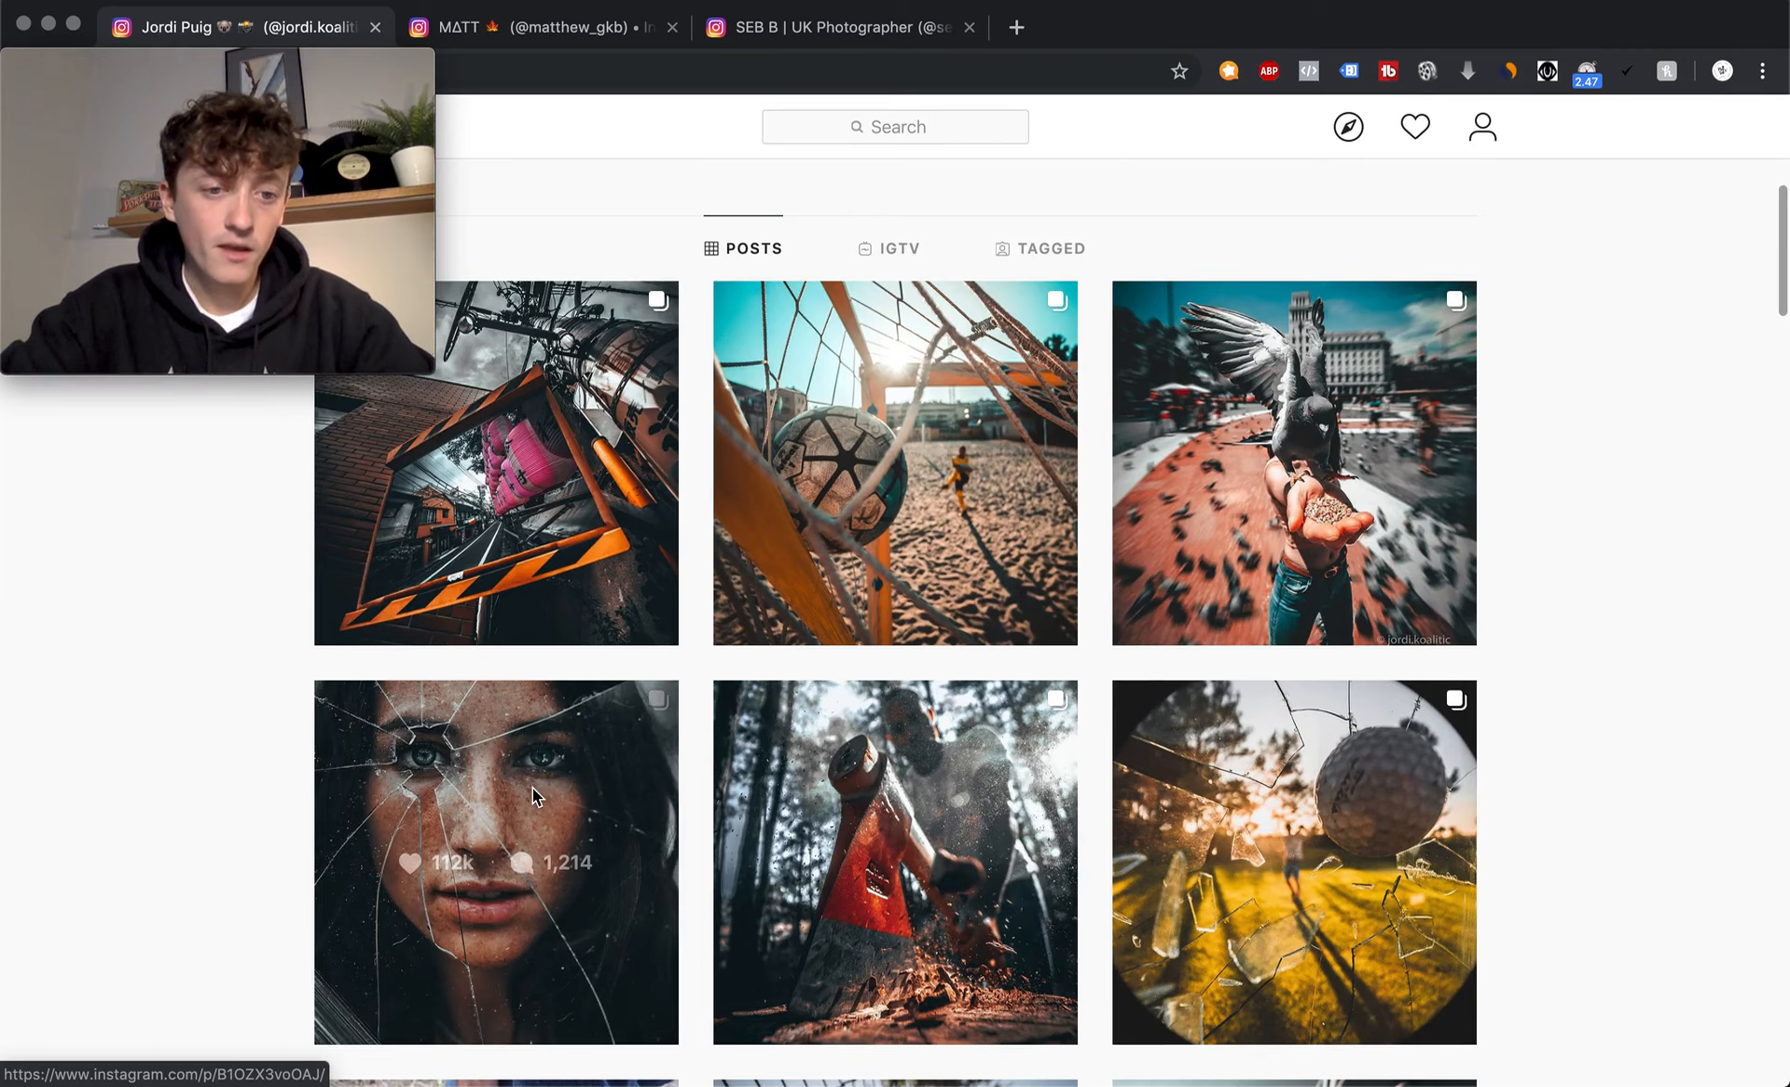
{"action": "left_click", "coordinate": [533, 791]}
{"action": "left_click", "coordinate": [957, 592]}
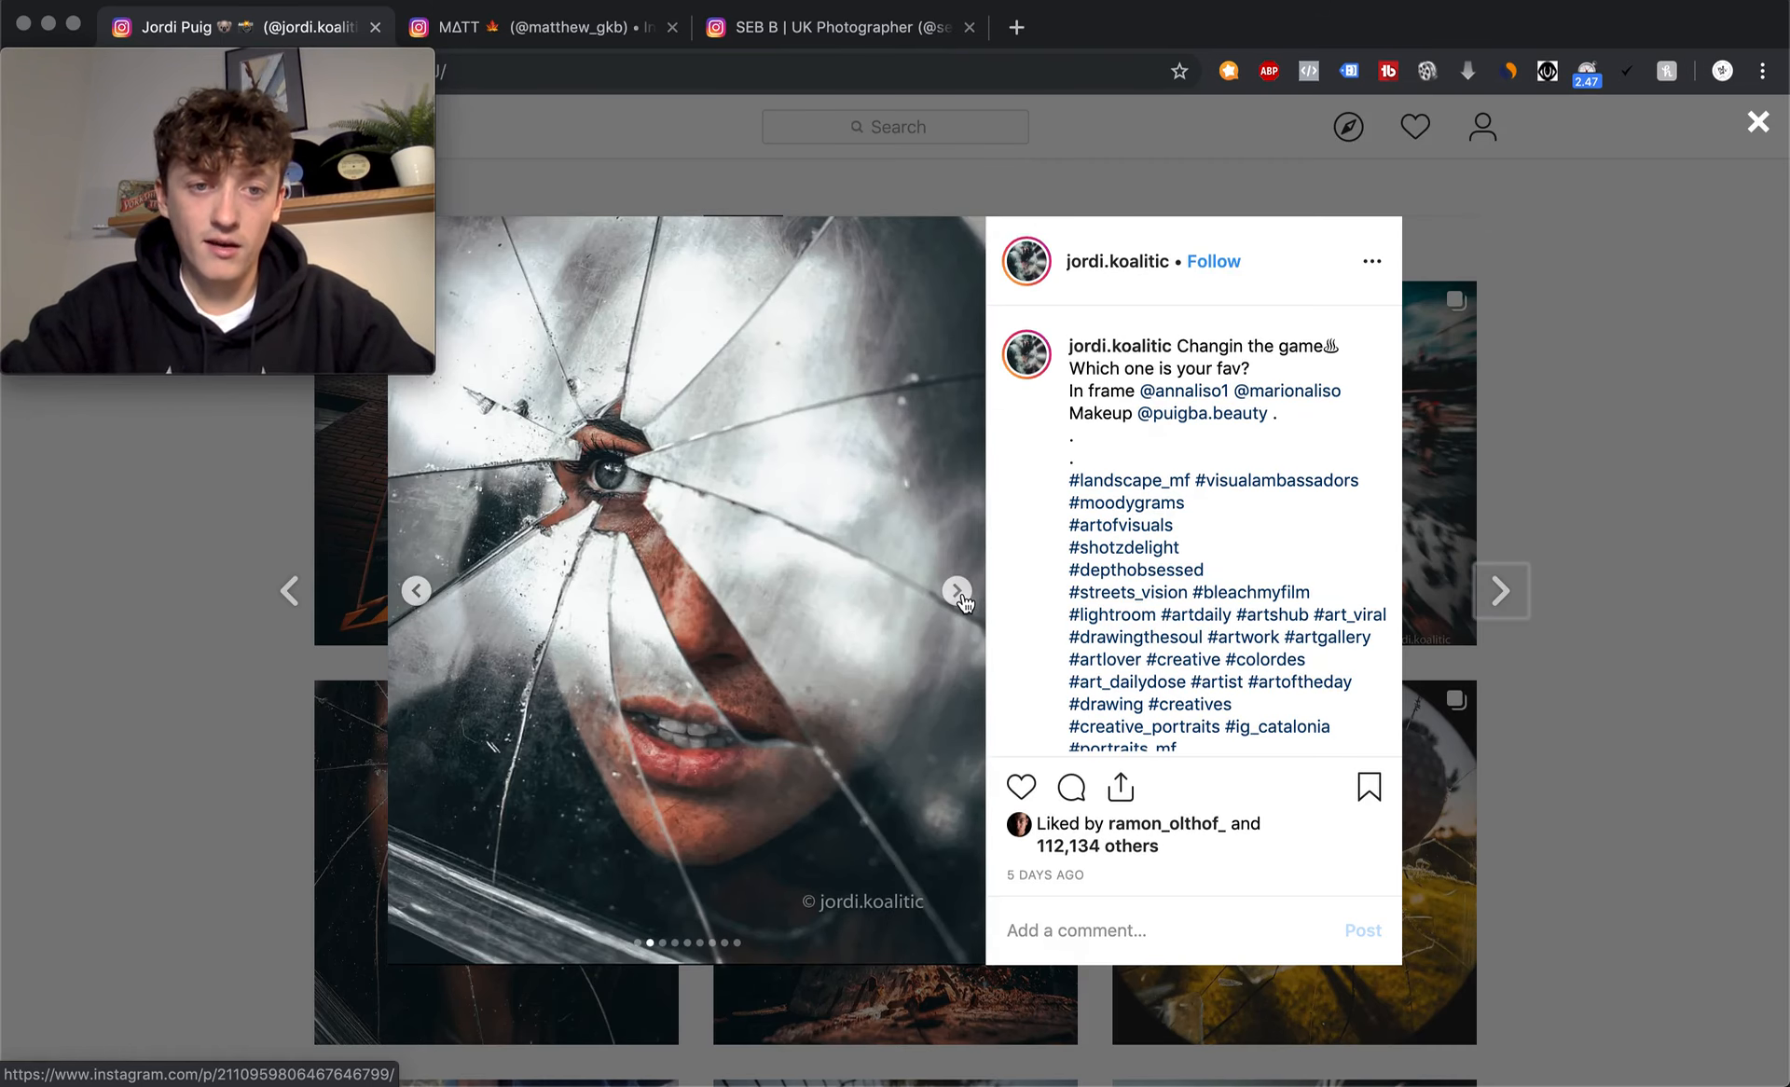
{"action": "left_click", "coordinate": [958, 592]}
{"action": "left_click", "coordinate": [957, 591]}
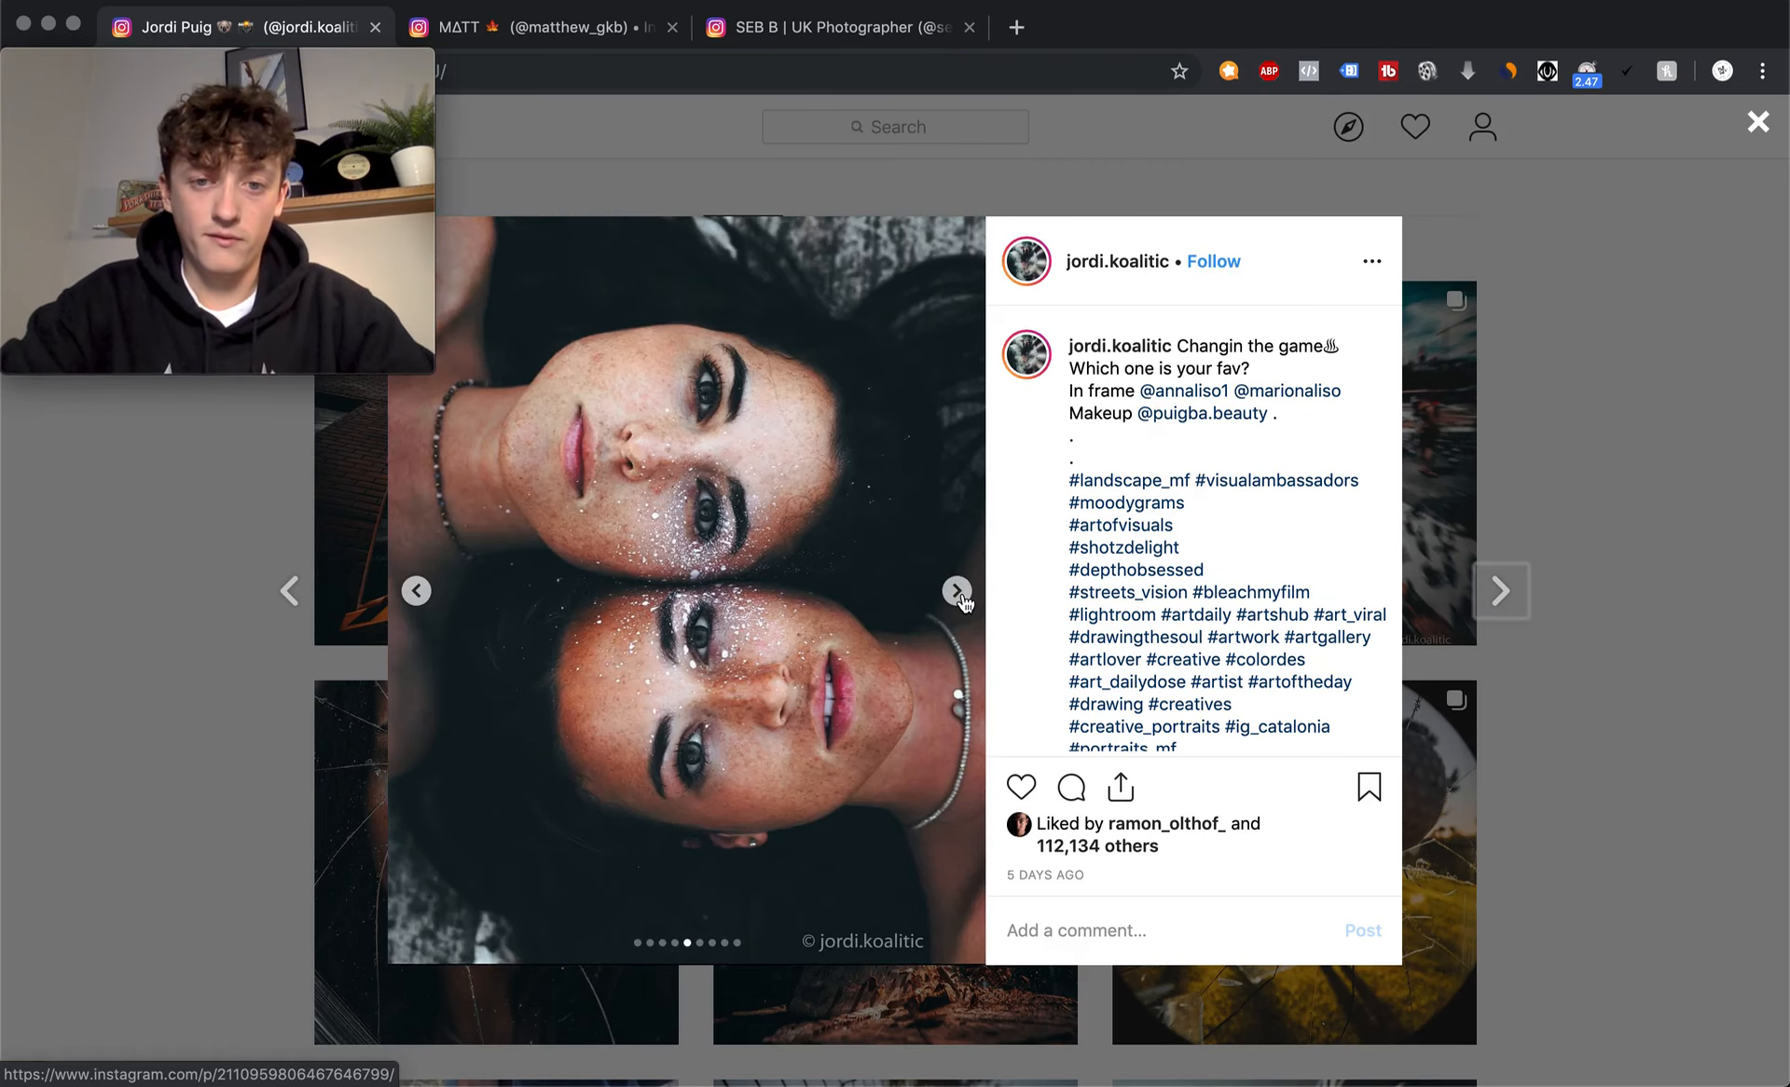
{"action": "left_click", "coordinate": [958, 591]}
{"action": "left_click", "coordinate": [958, 592]}
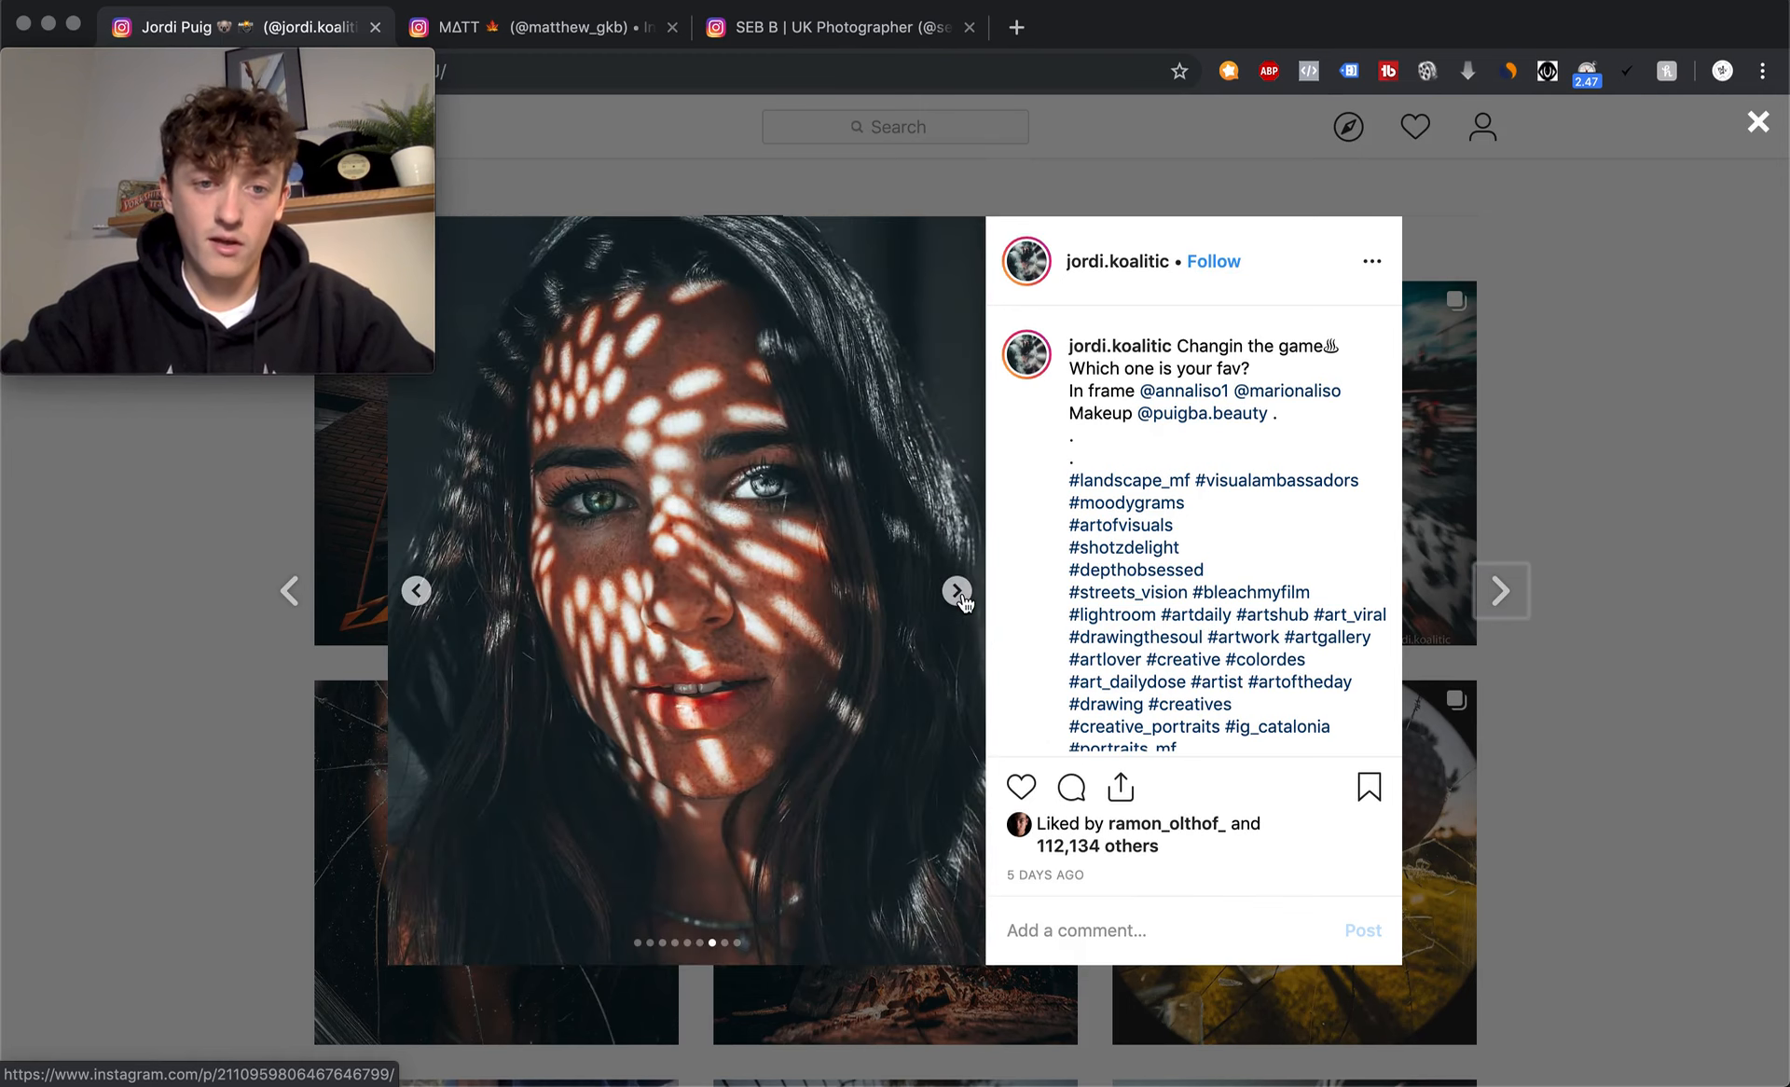
{"action": "left_click", "coordinate": [958, 591]}
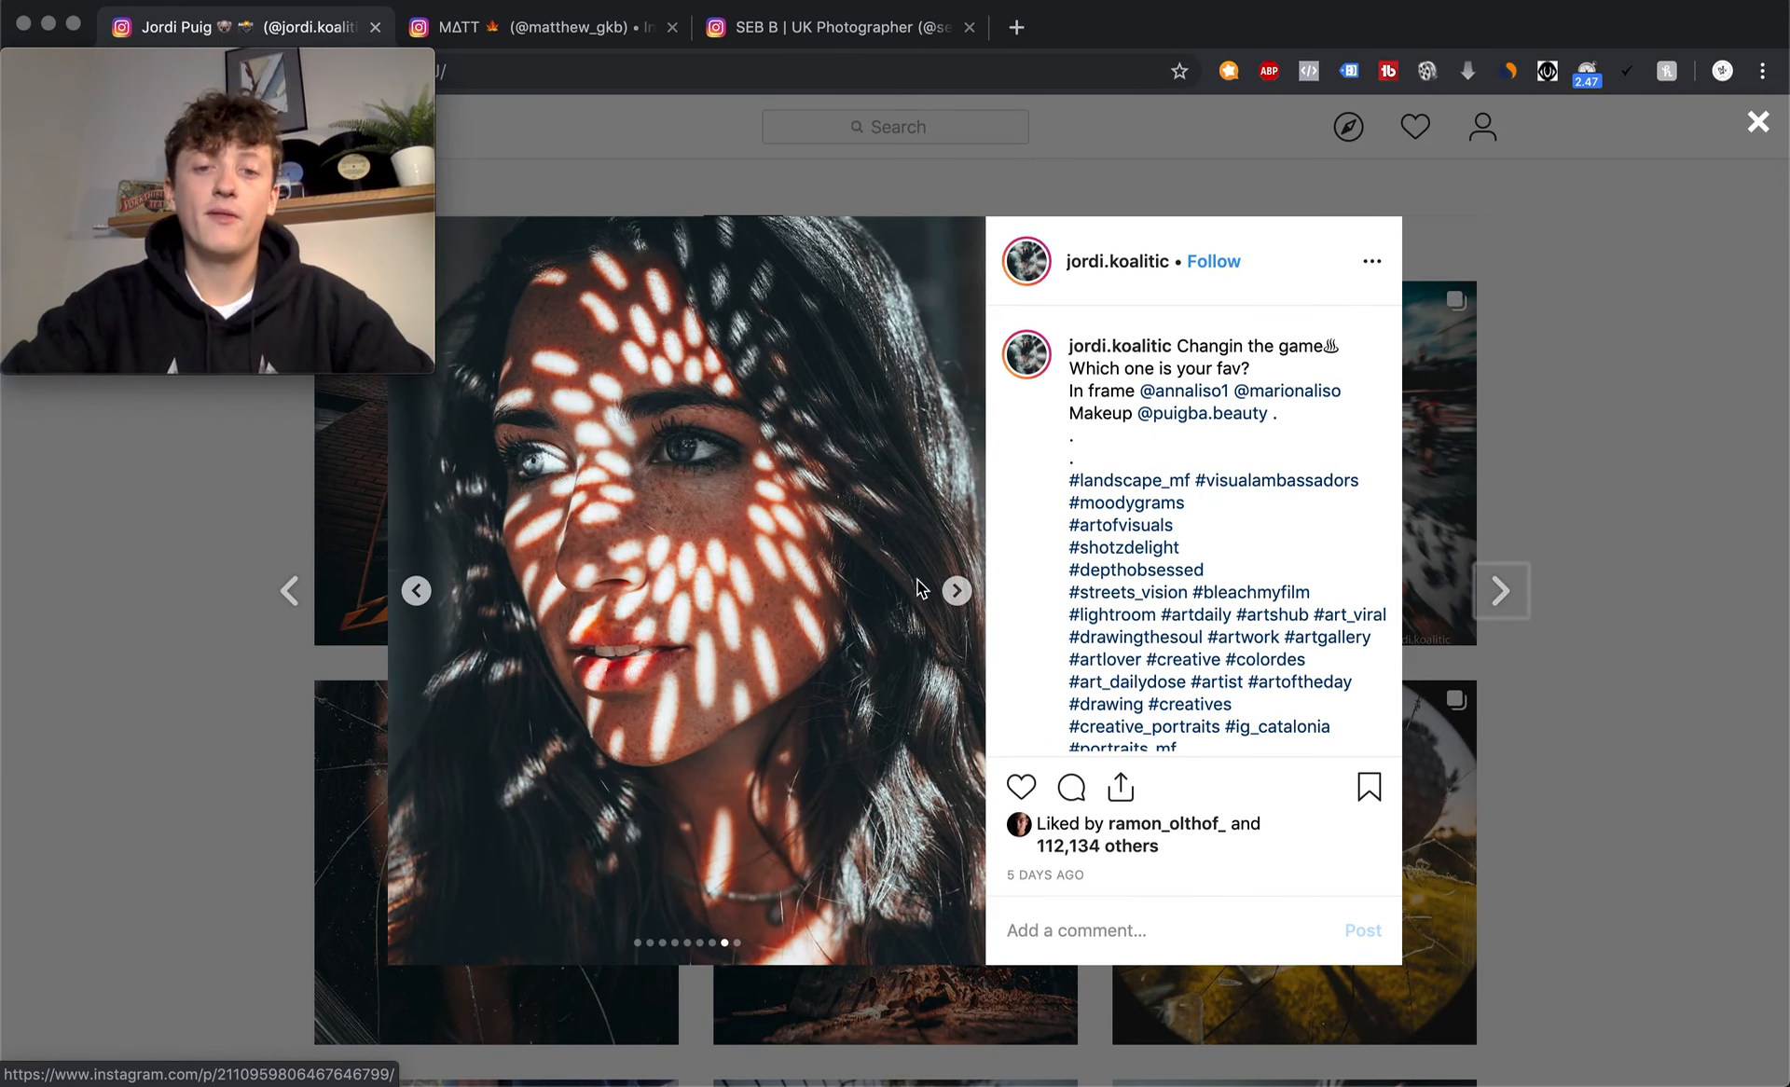
{"action": "left_click", "coordinate": [952, 594]}
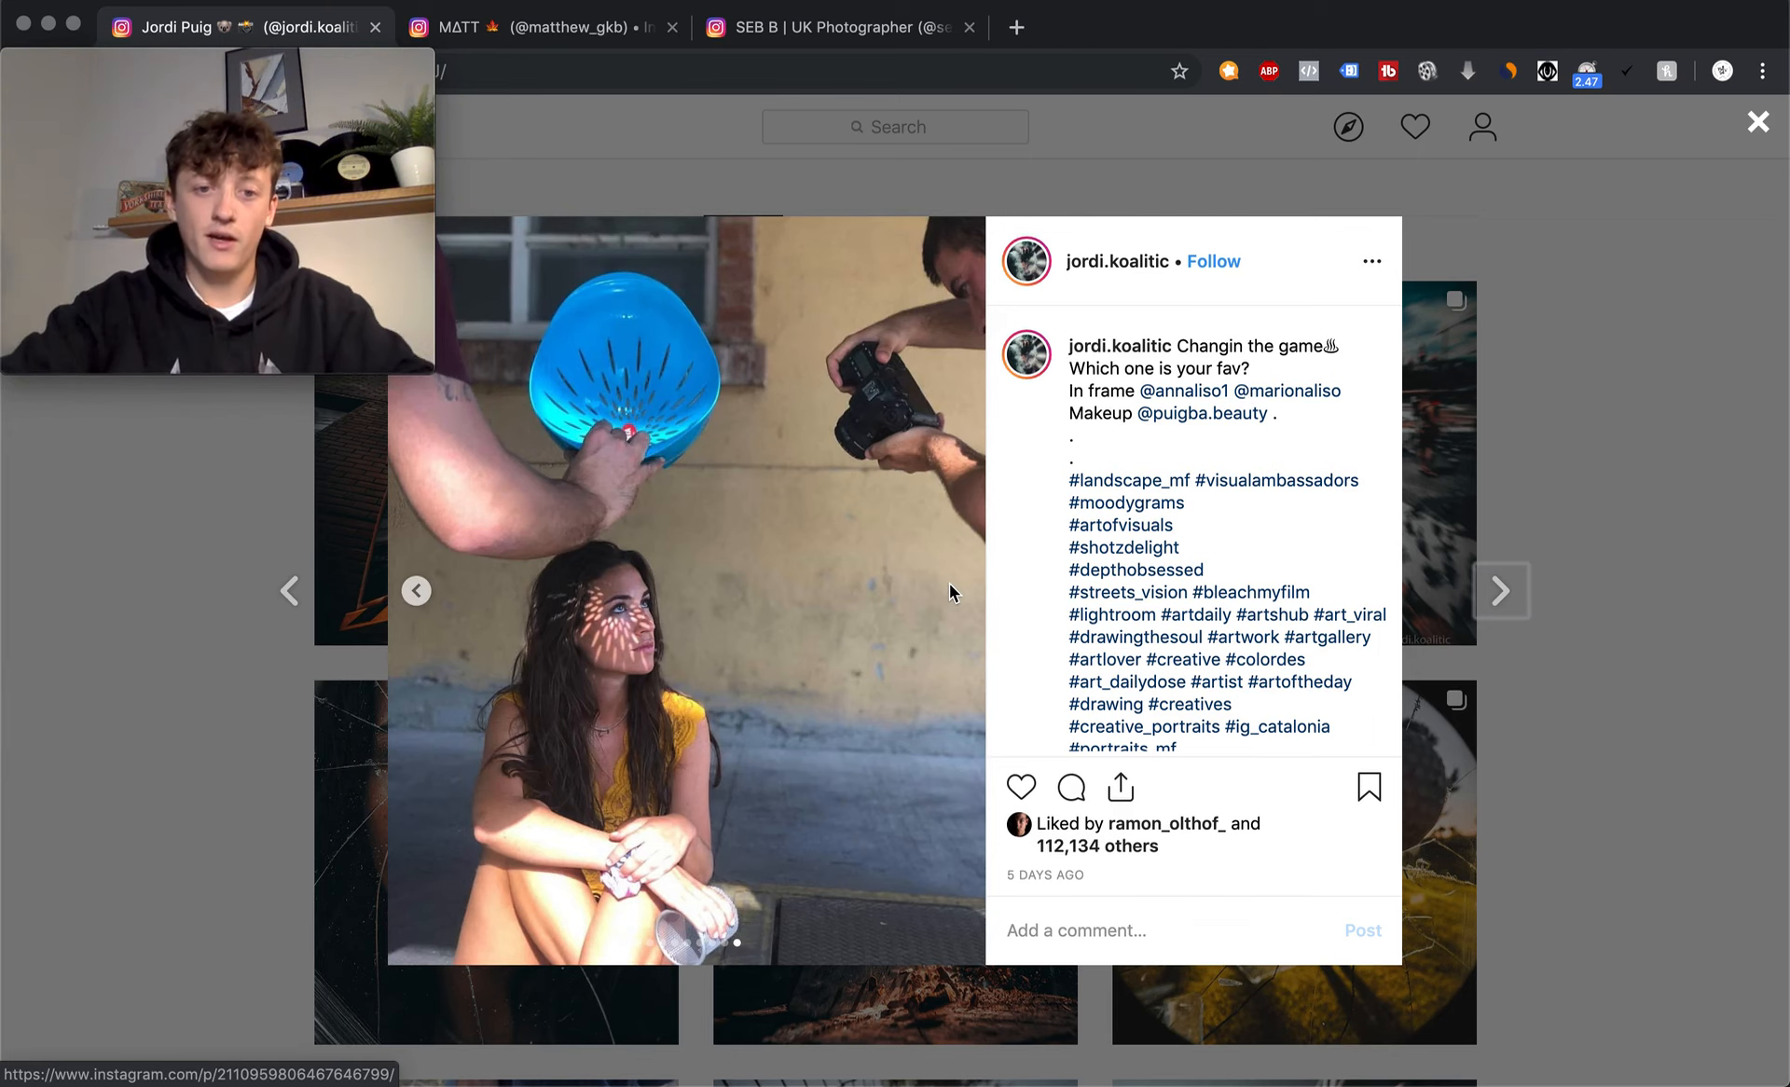
{"action": "left_click", "coordinate": [417, 591]}
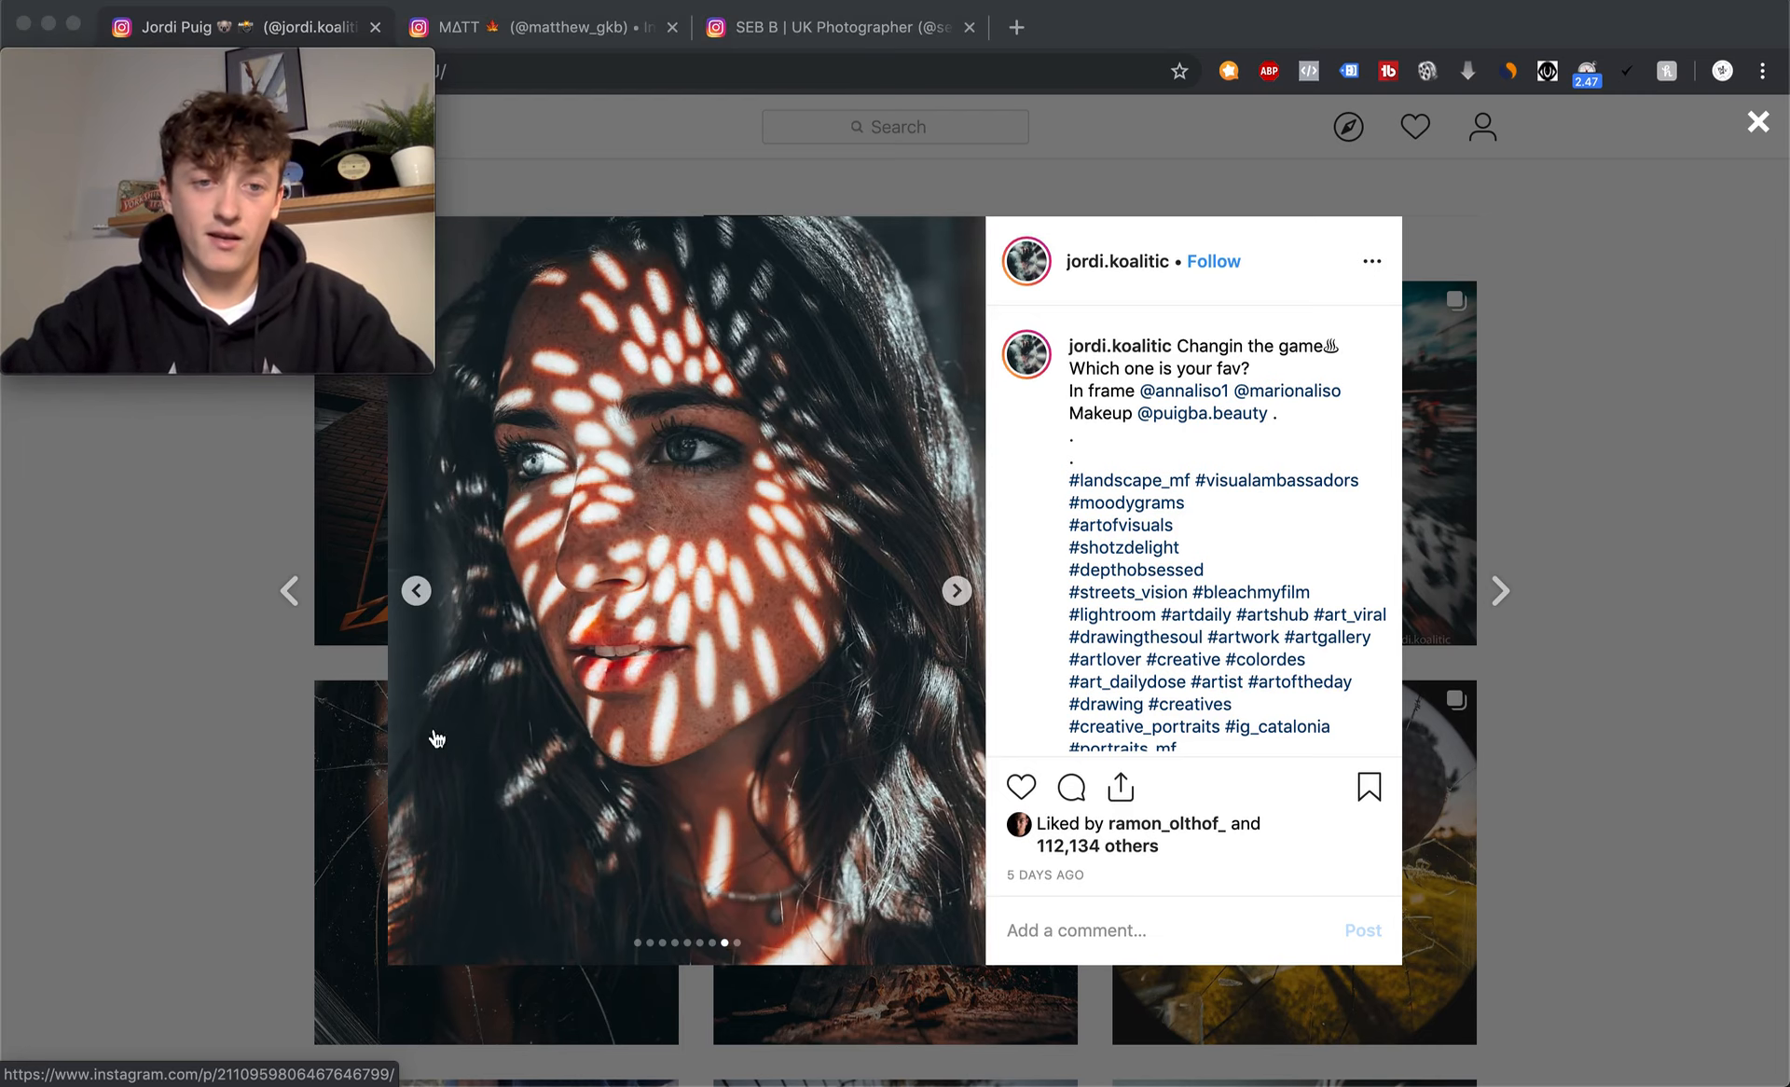
- Alternate between Lightroom and Chrome to compare the edited portrait with the light-patterned reference portrait on Instagram
{"action": "key", "text": "super+Tab"}
{"action": "left_click", "coordinate": [793, 529]}
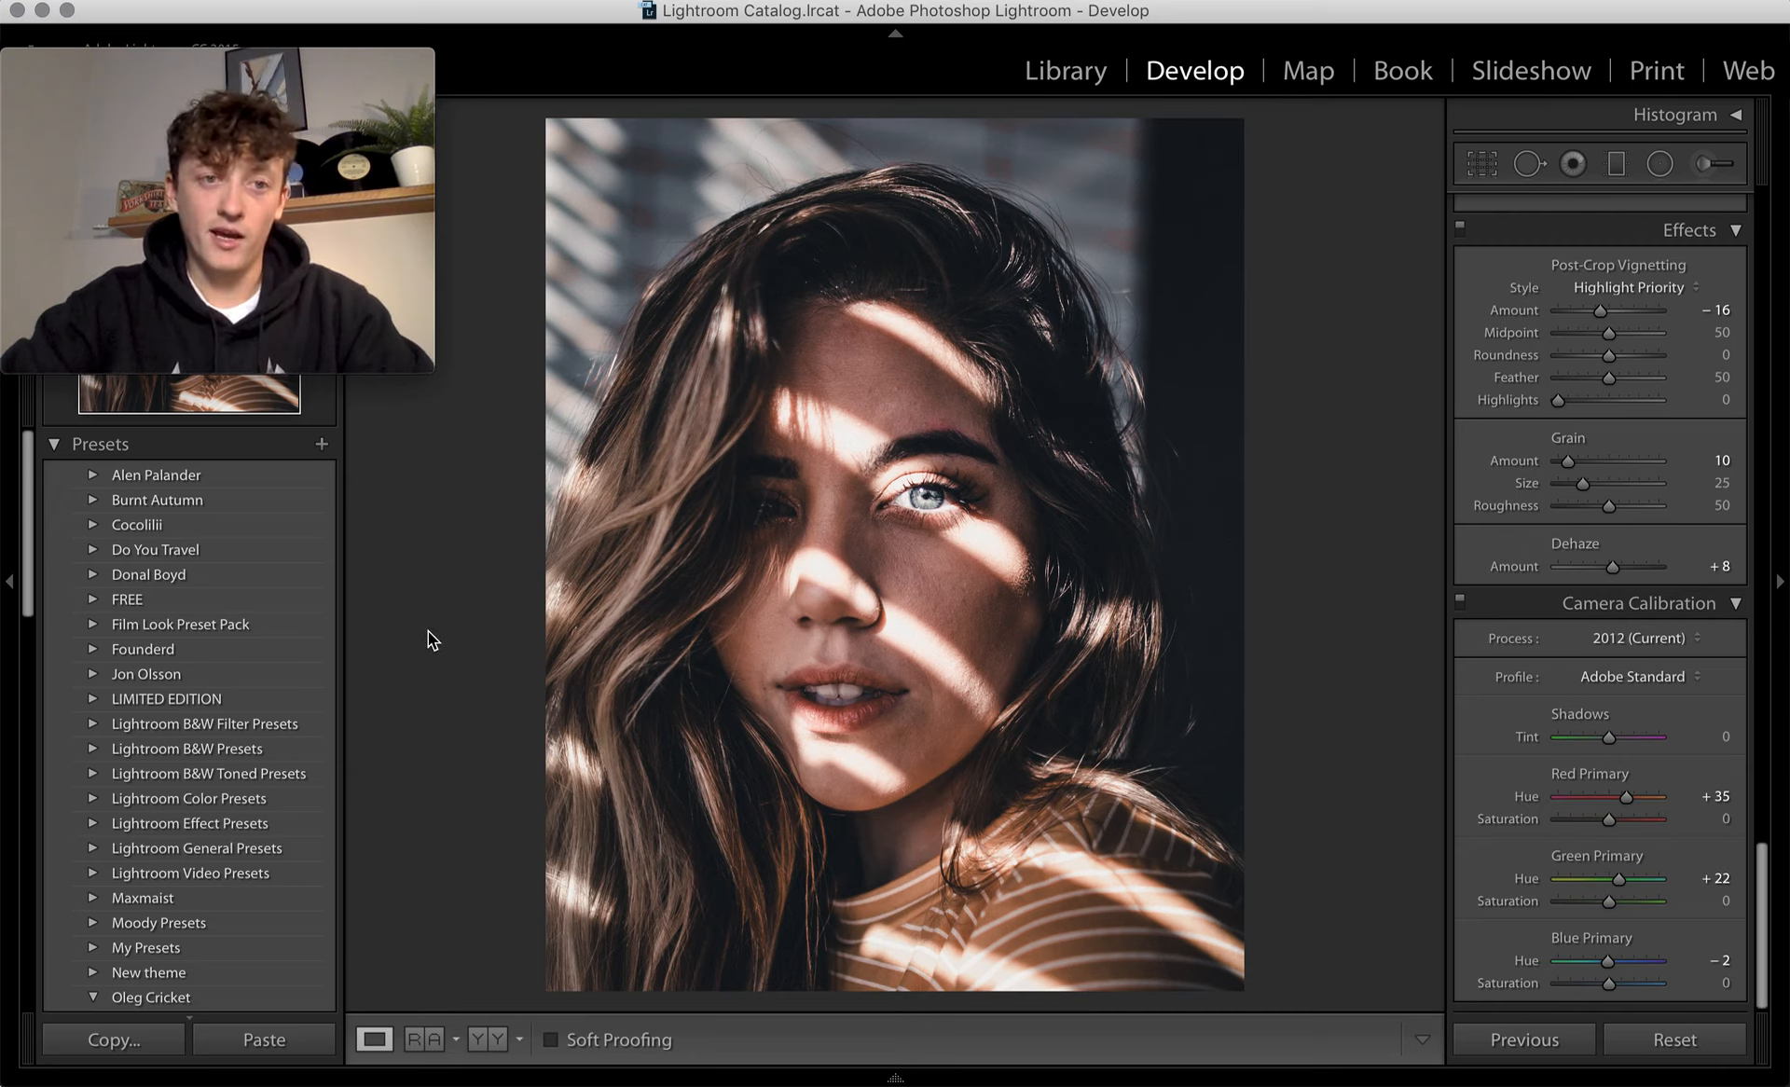
{"action": "key", "text": "super+Tab"}
{"action": "left_click", "coordinate": [788, 541]}
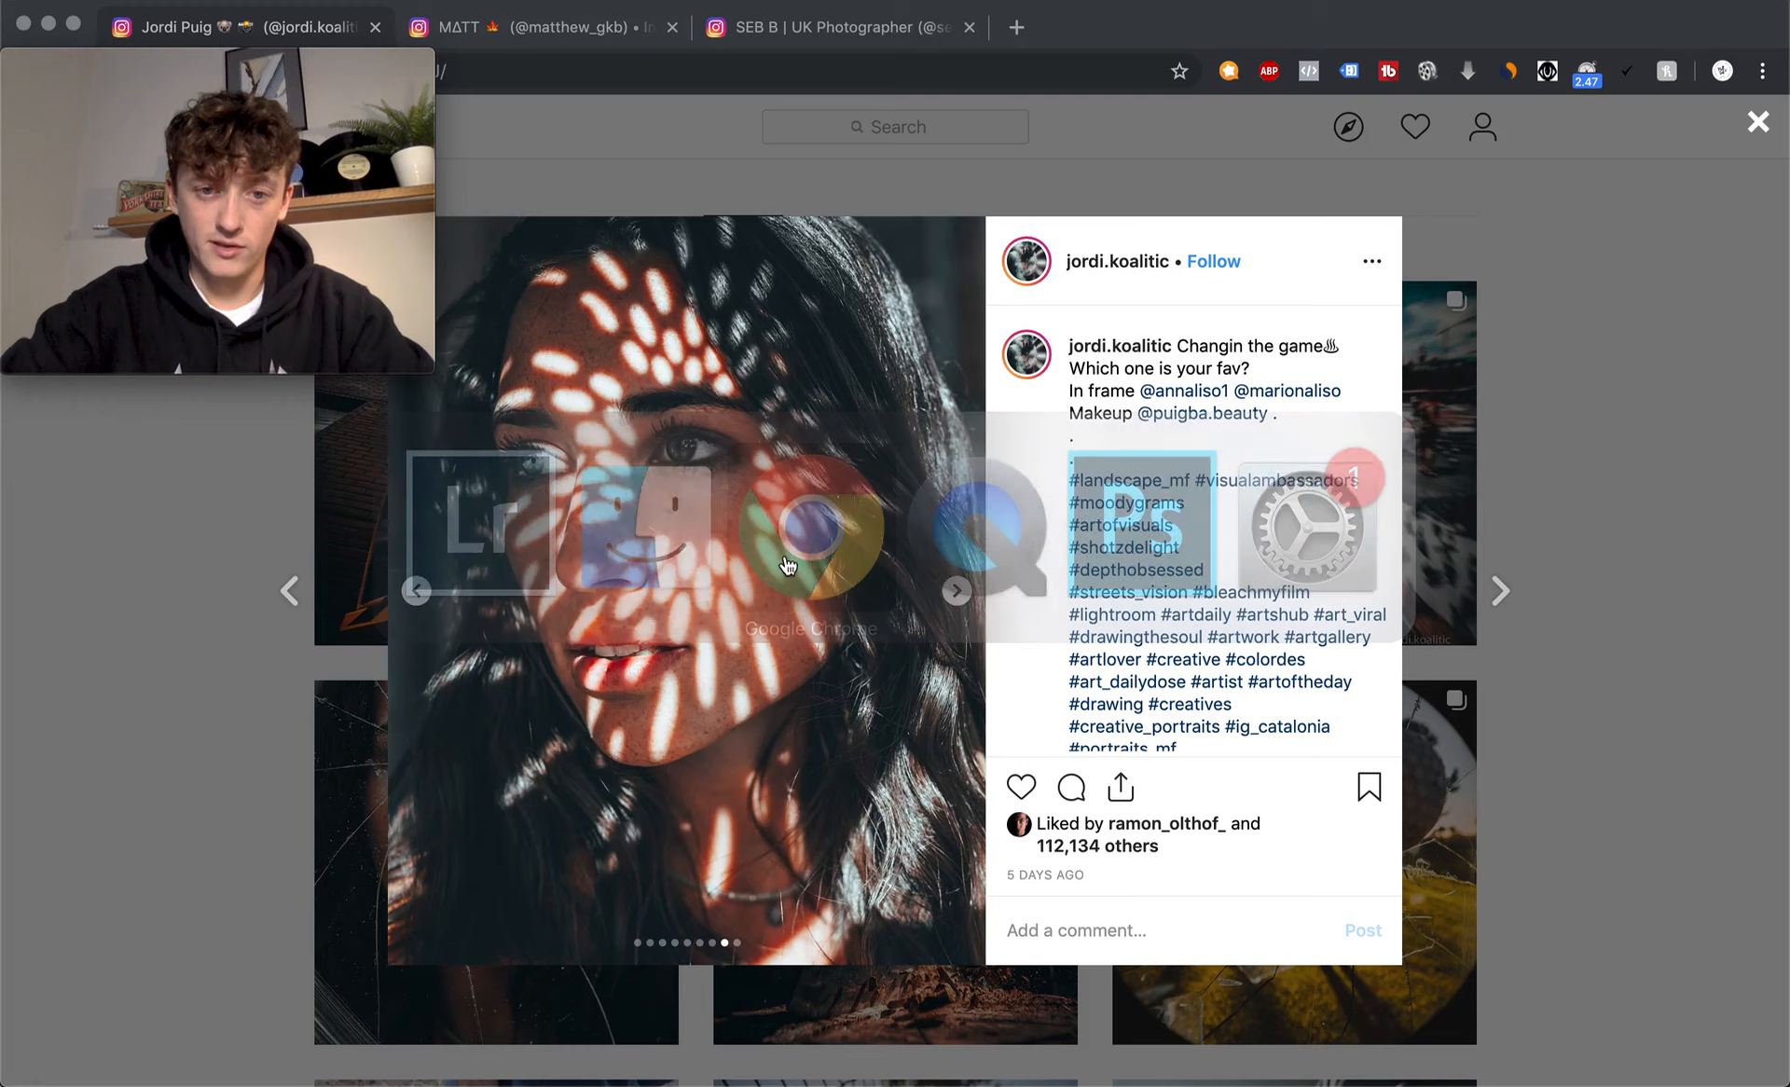
{"action": "key", "text": "super+Tab"}
{"action": "key", "text": "super+Tab"}
{"action": "key", "text": "super+Tab"}
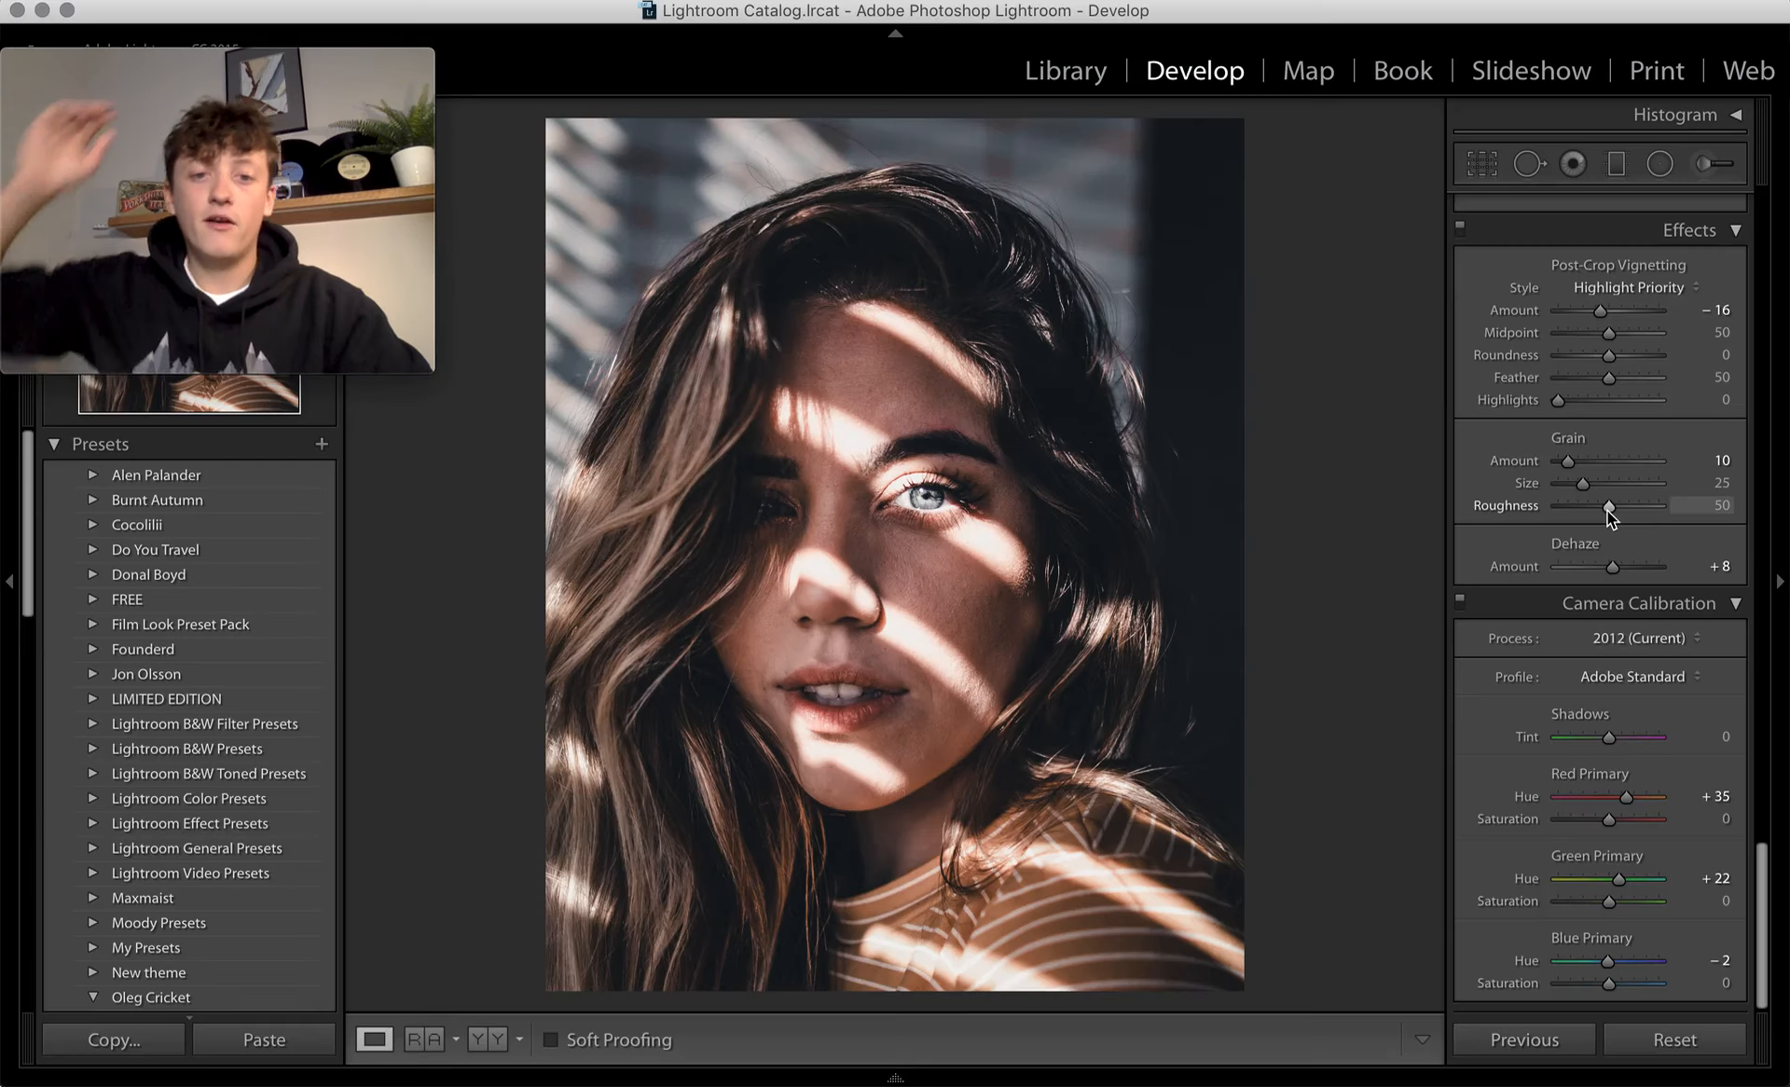
{"action": "key", "text": "super+Tab"}
{"action": "key", "text": "super+Tab"}
{"action": "key", "text": "super+Tab"}
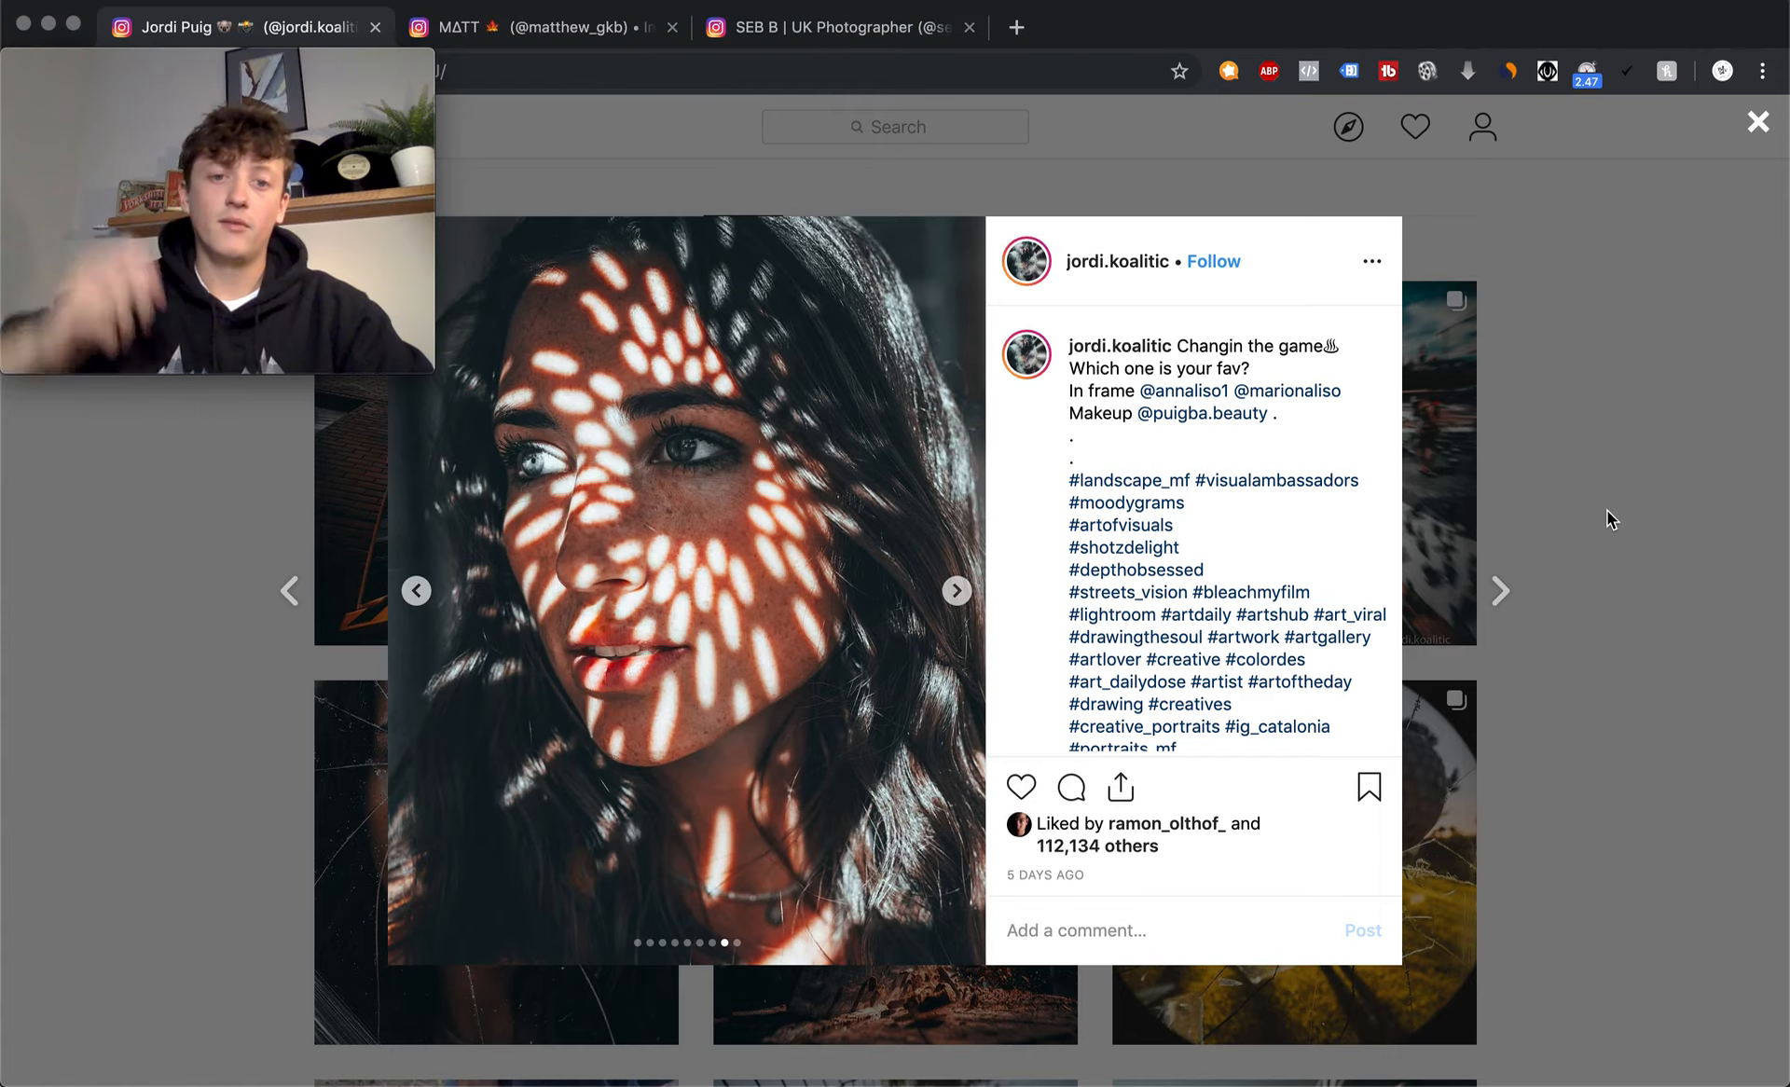
{"action": "key", "text": "super+Tab"}
{"action": "key", "text": "super+Tab"}
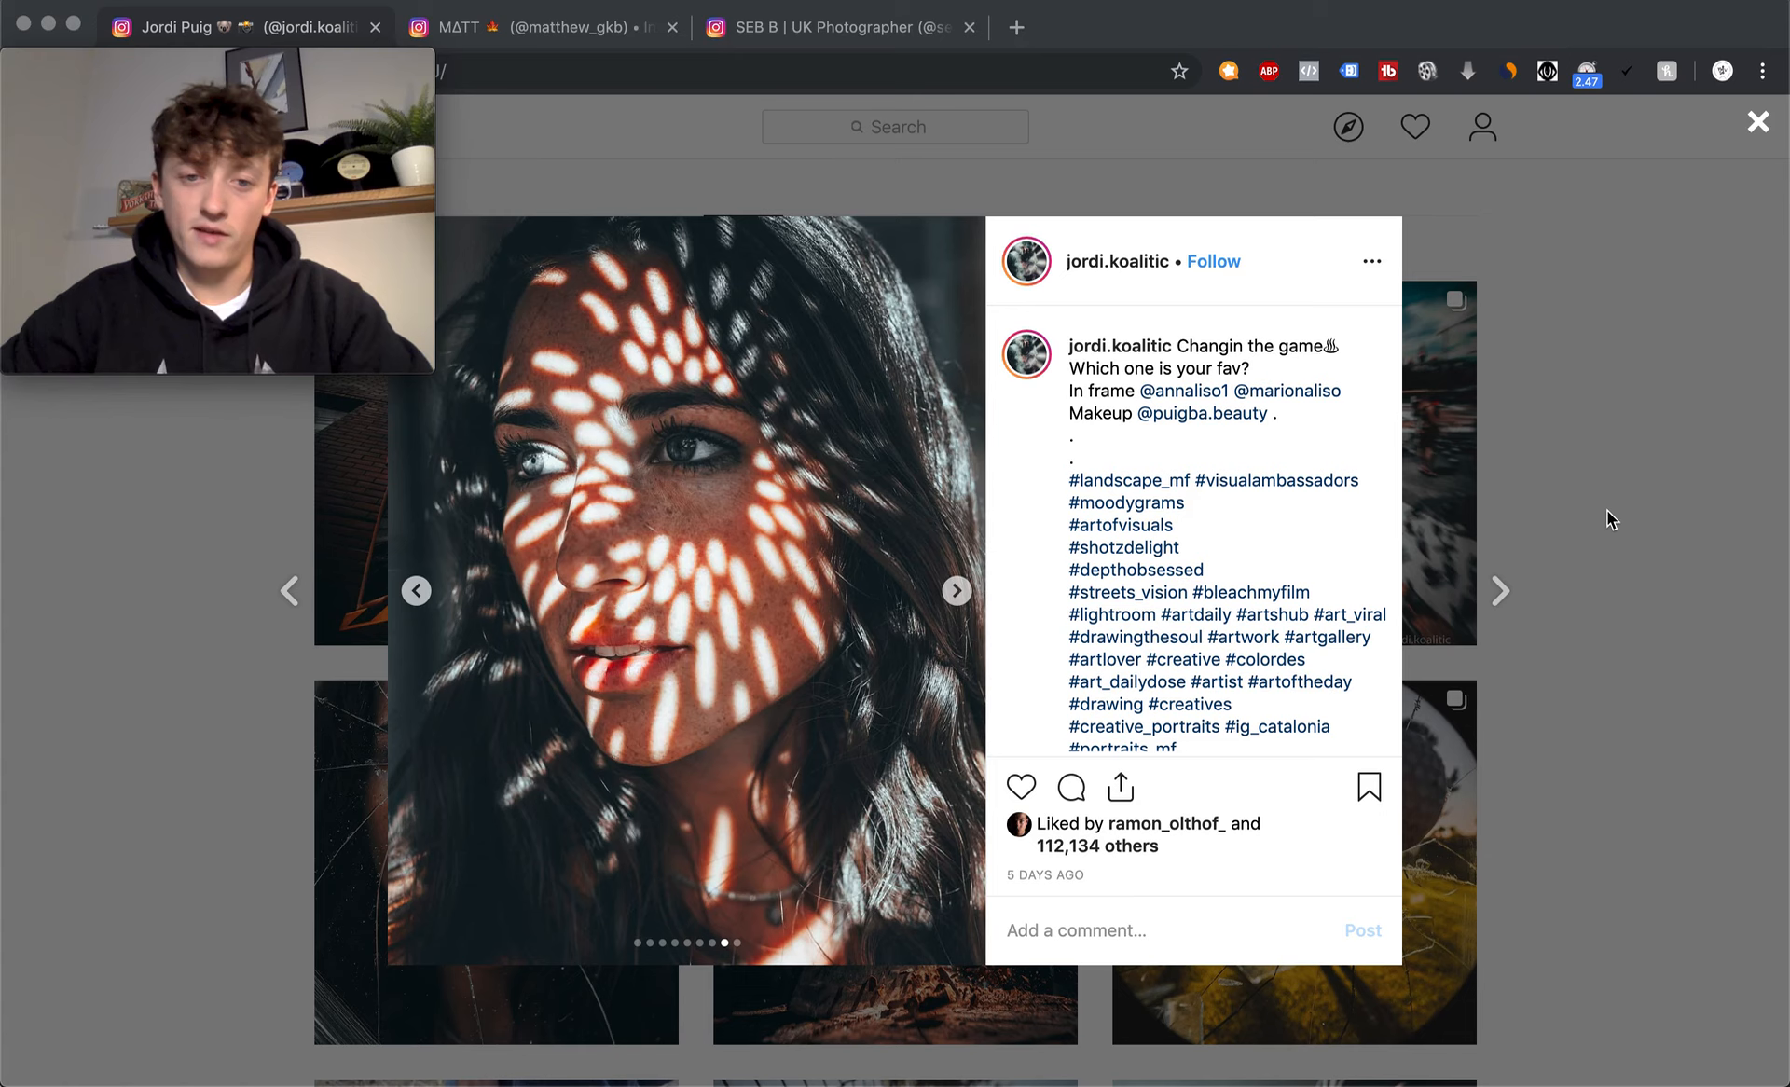
{"action": "key", "text": "super+Tab"}
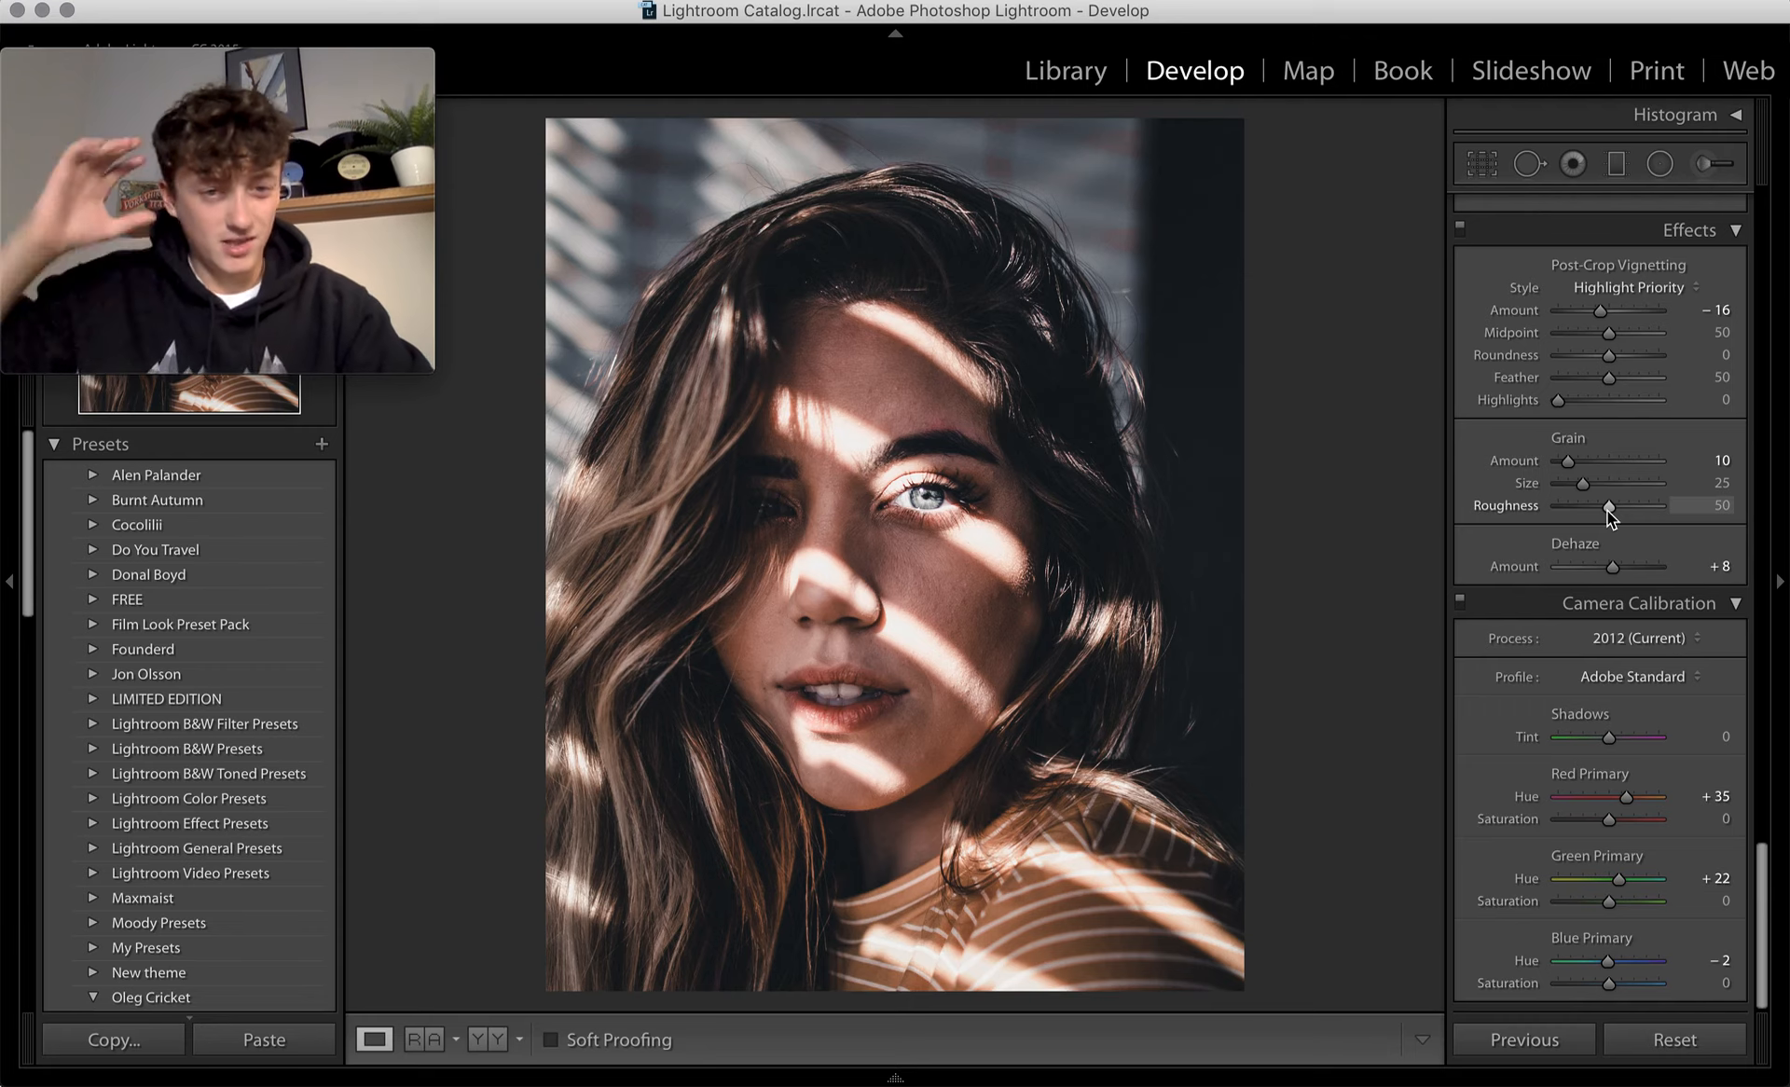
{"action": "key", "text": "super+Tab"}
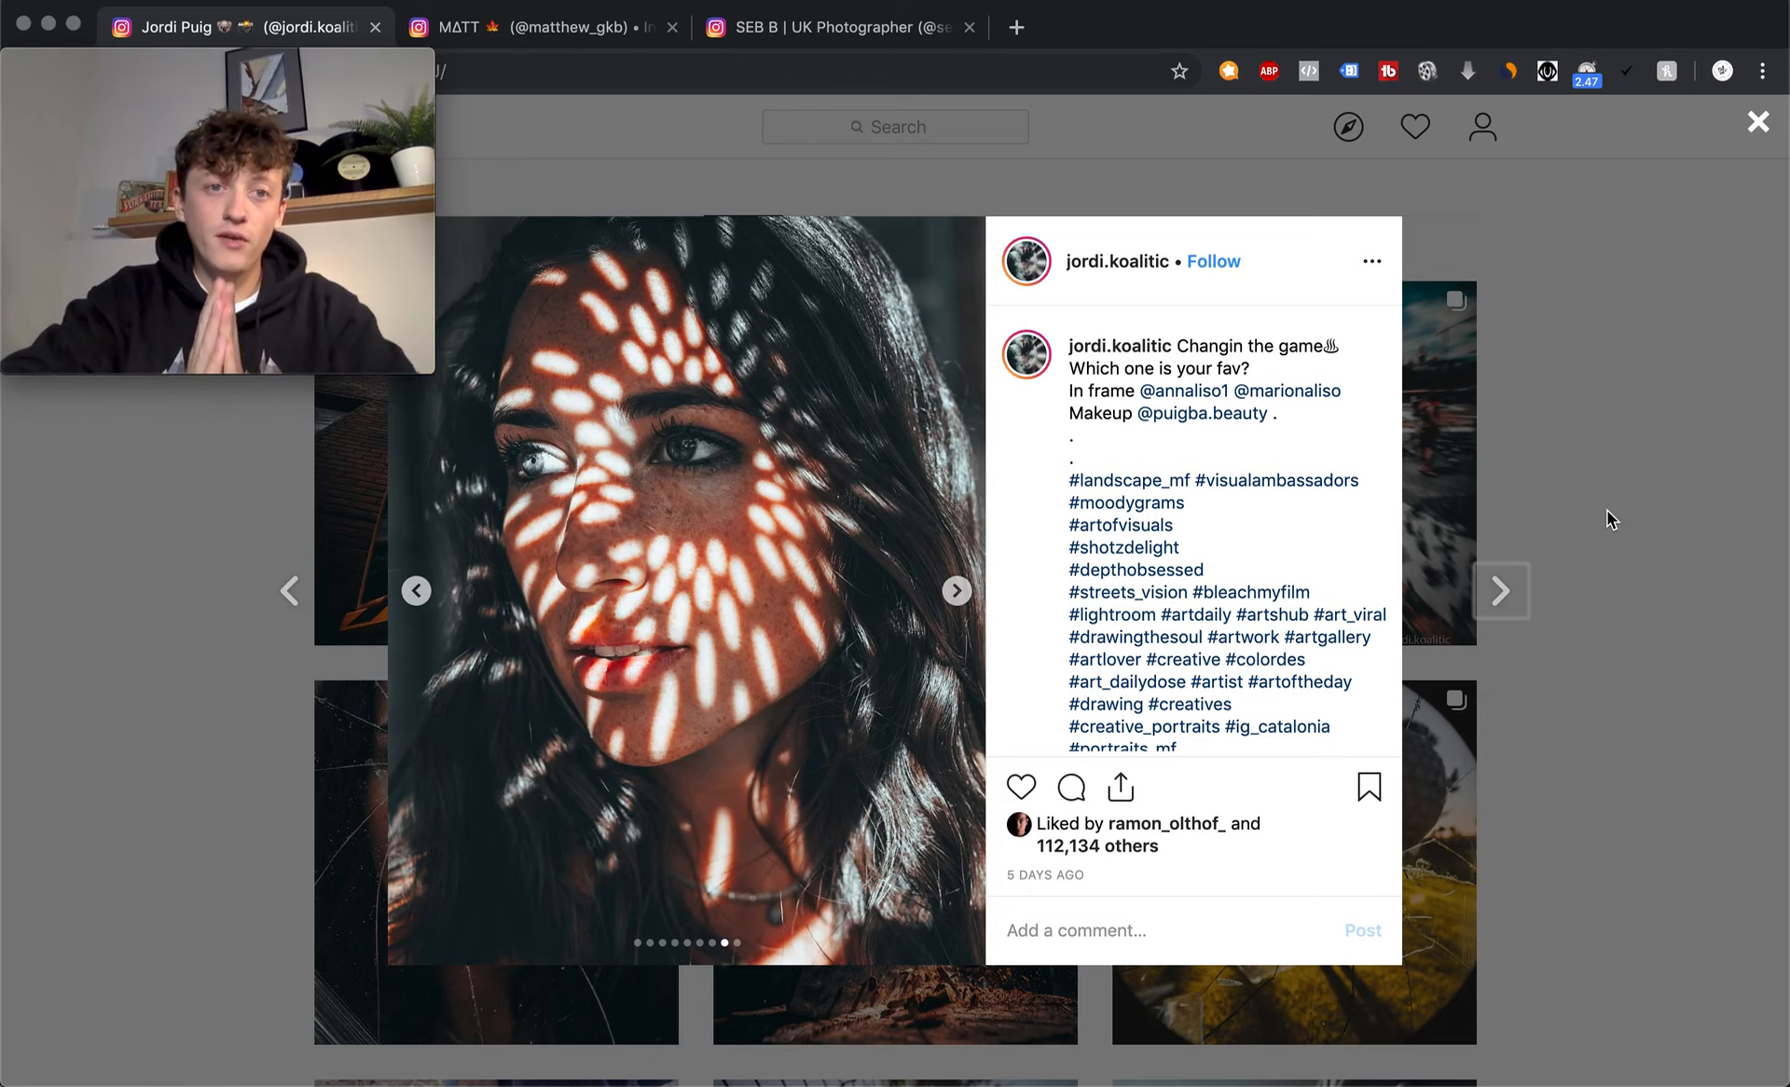
- Look over the second open Instagram profile, including its bio, story highlights and first posts
{"action": "left_click", "coordinate": [564, 28]}
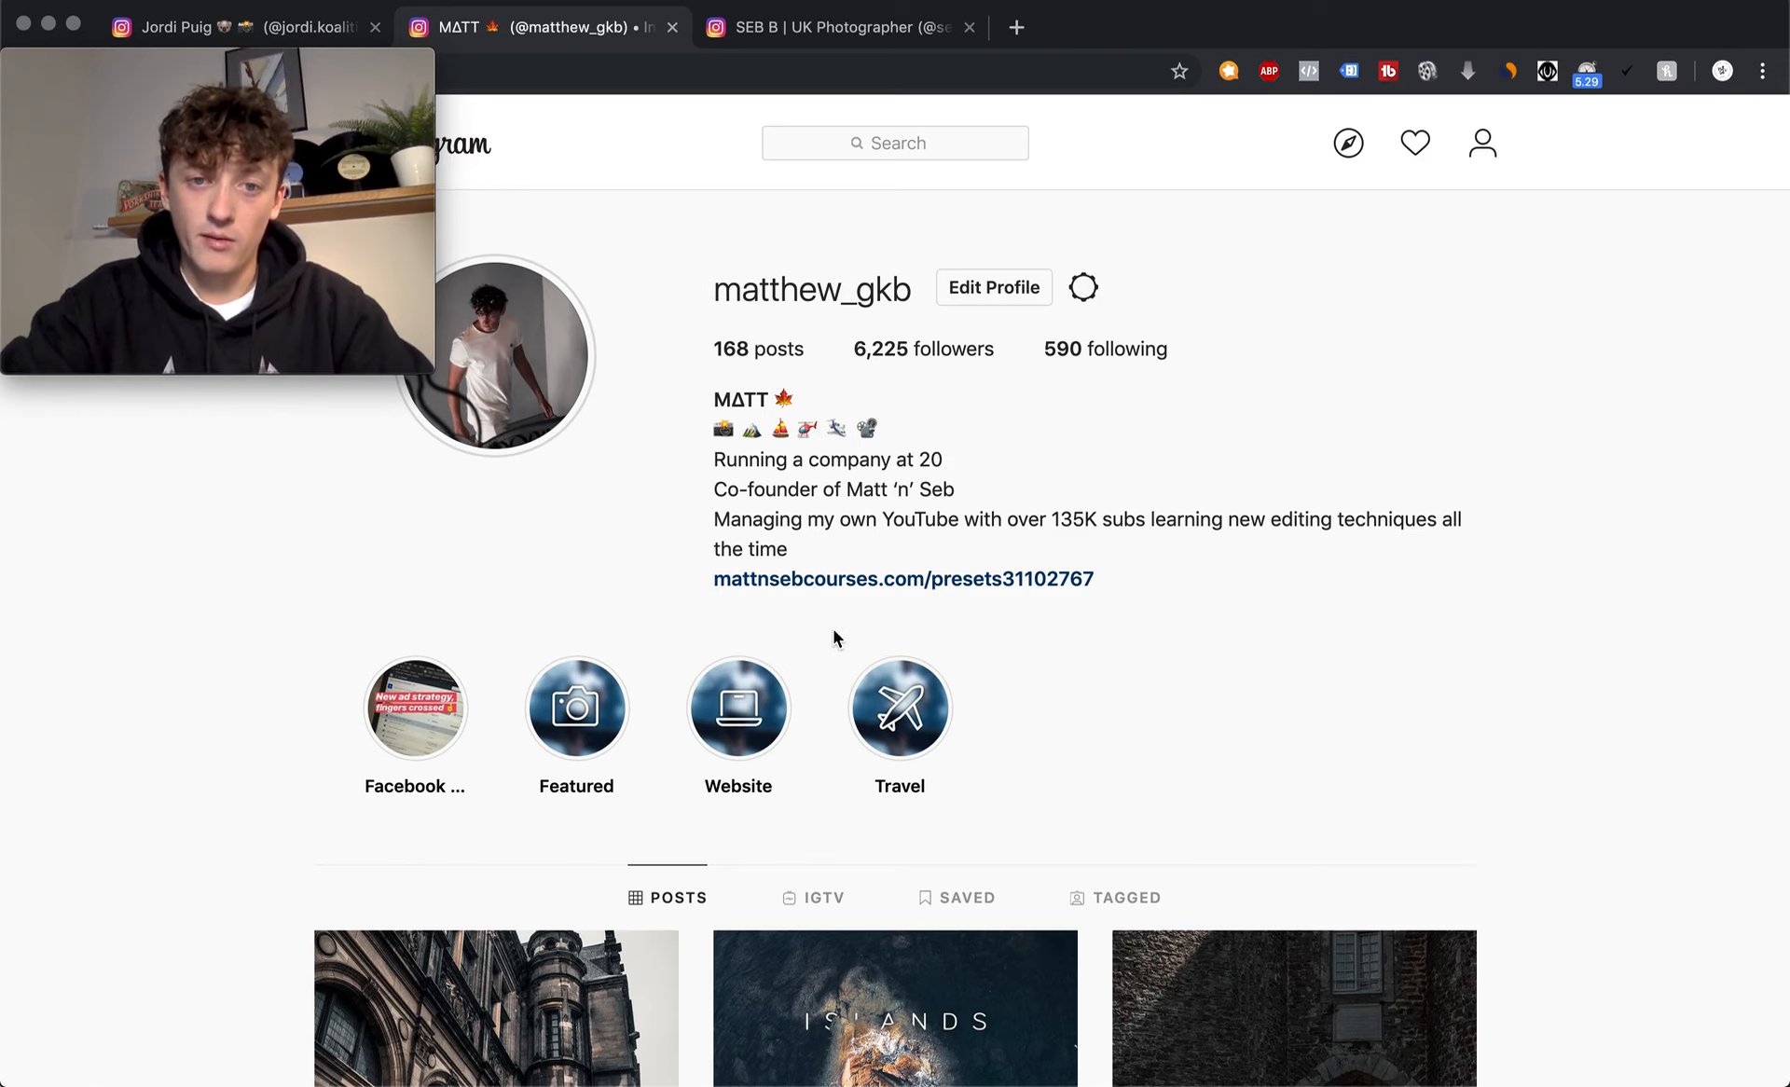
{"action": "scroll", "coordinate": [708, 589], "scroll_direction": "down", "scroll_amount": 5}
{"action": "scroll", "coordinate": [707, 590], "scroll_direction": "up", "scroll_amount": 5}
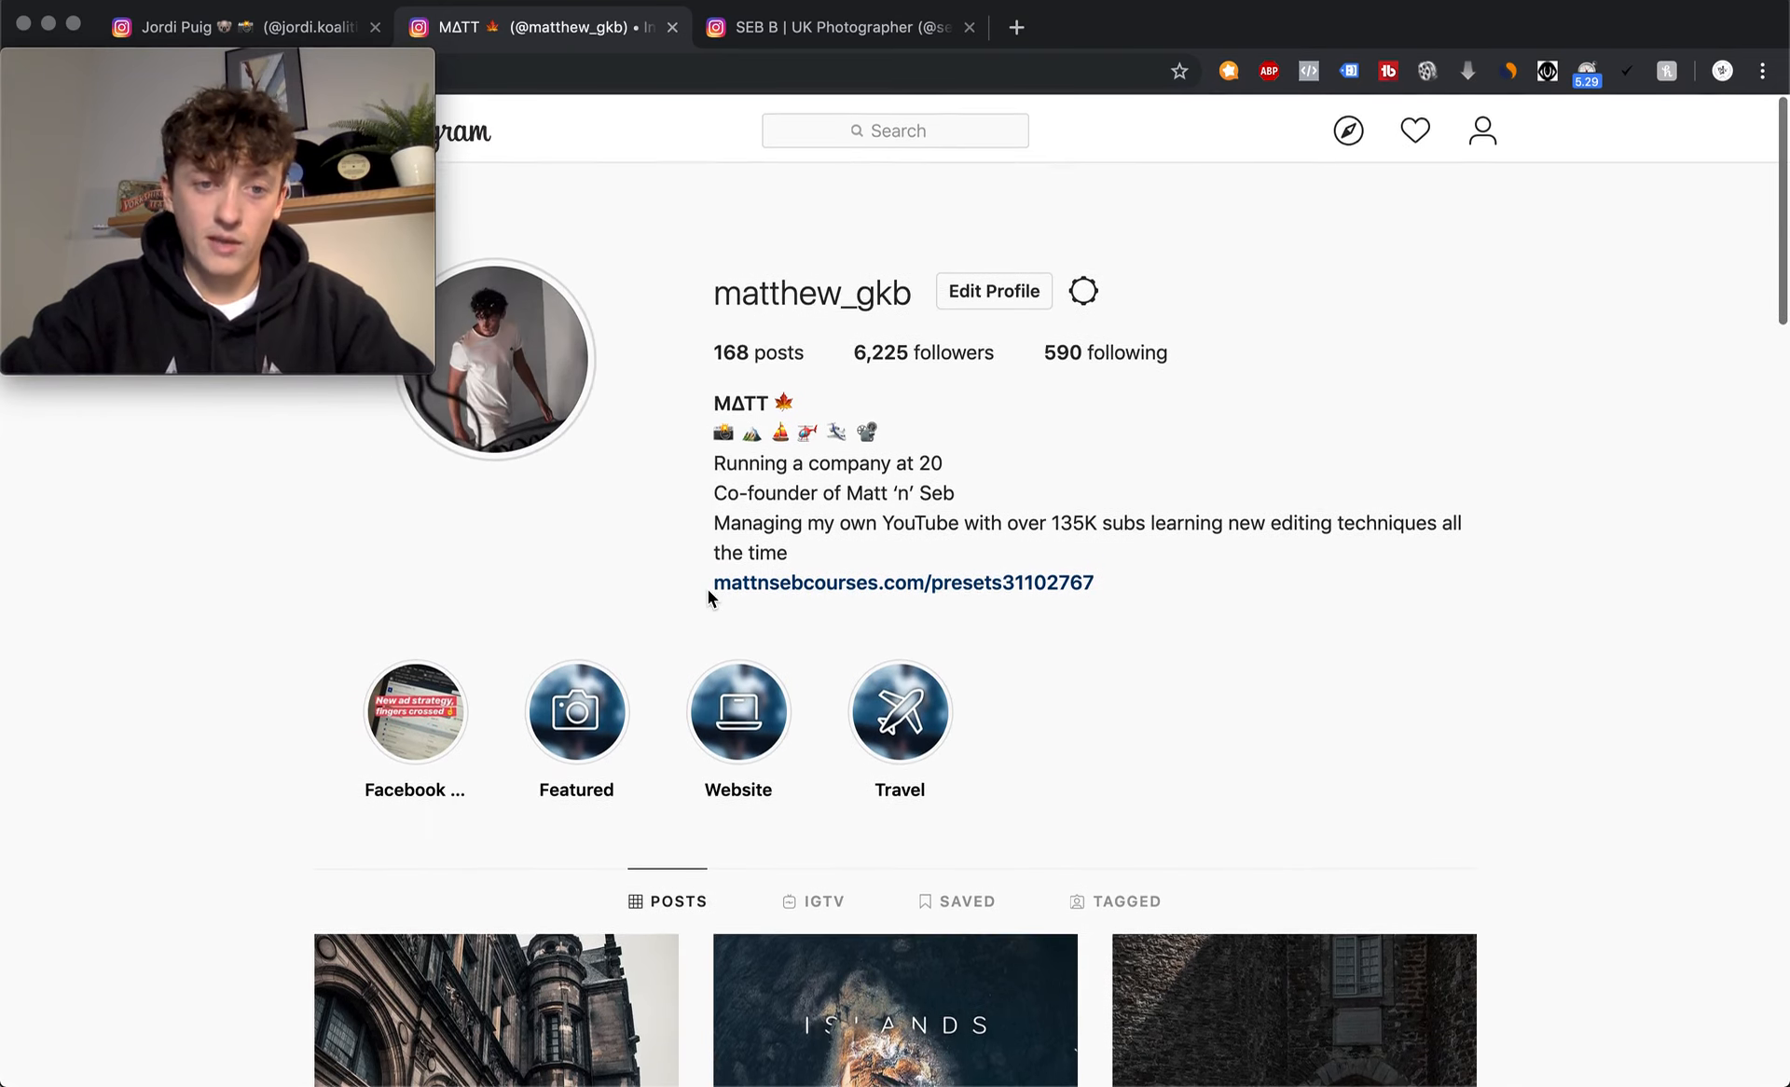
- Look over the UK photographer's Instagram profile in the third open page, from its bio down through its post grid
{"action": "left_click", "coordinate": [830, 32]}
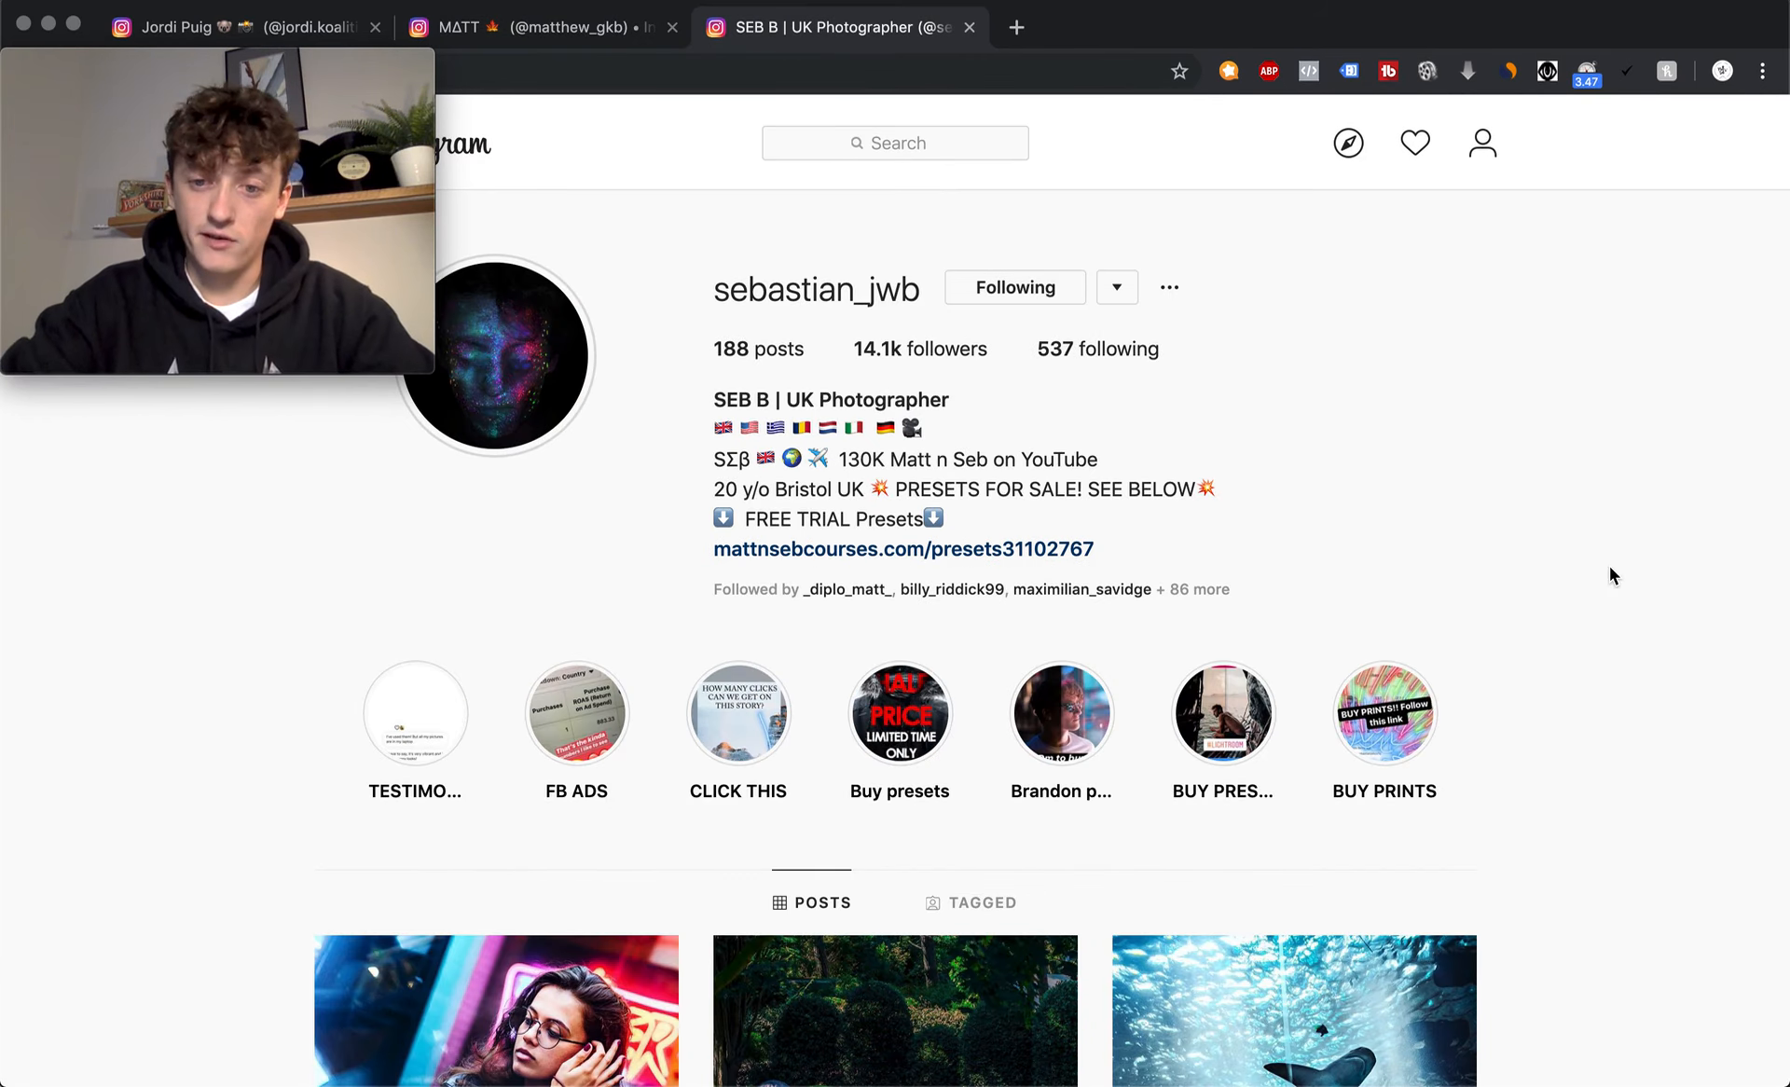
{"action": "scroll", "coordinate": [1609, 567], "scroll_direction": "down", "scroll_amount": 5}
{"action": "scroll", "coordinate": [1609, 567], "scroll_direction": "up", "scroll_amount": 4}
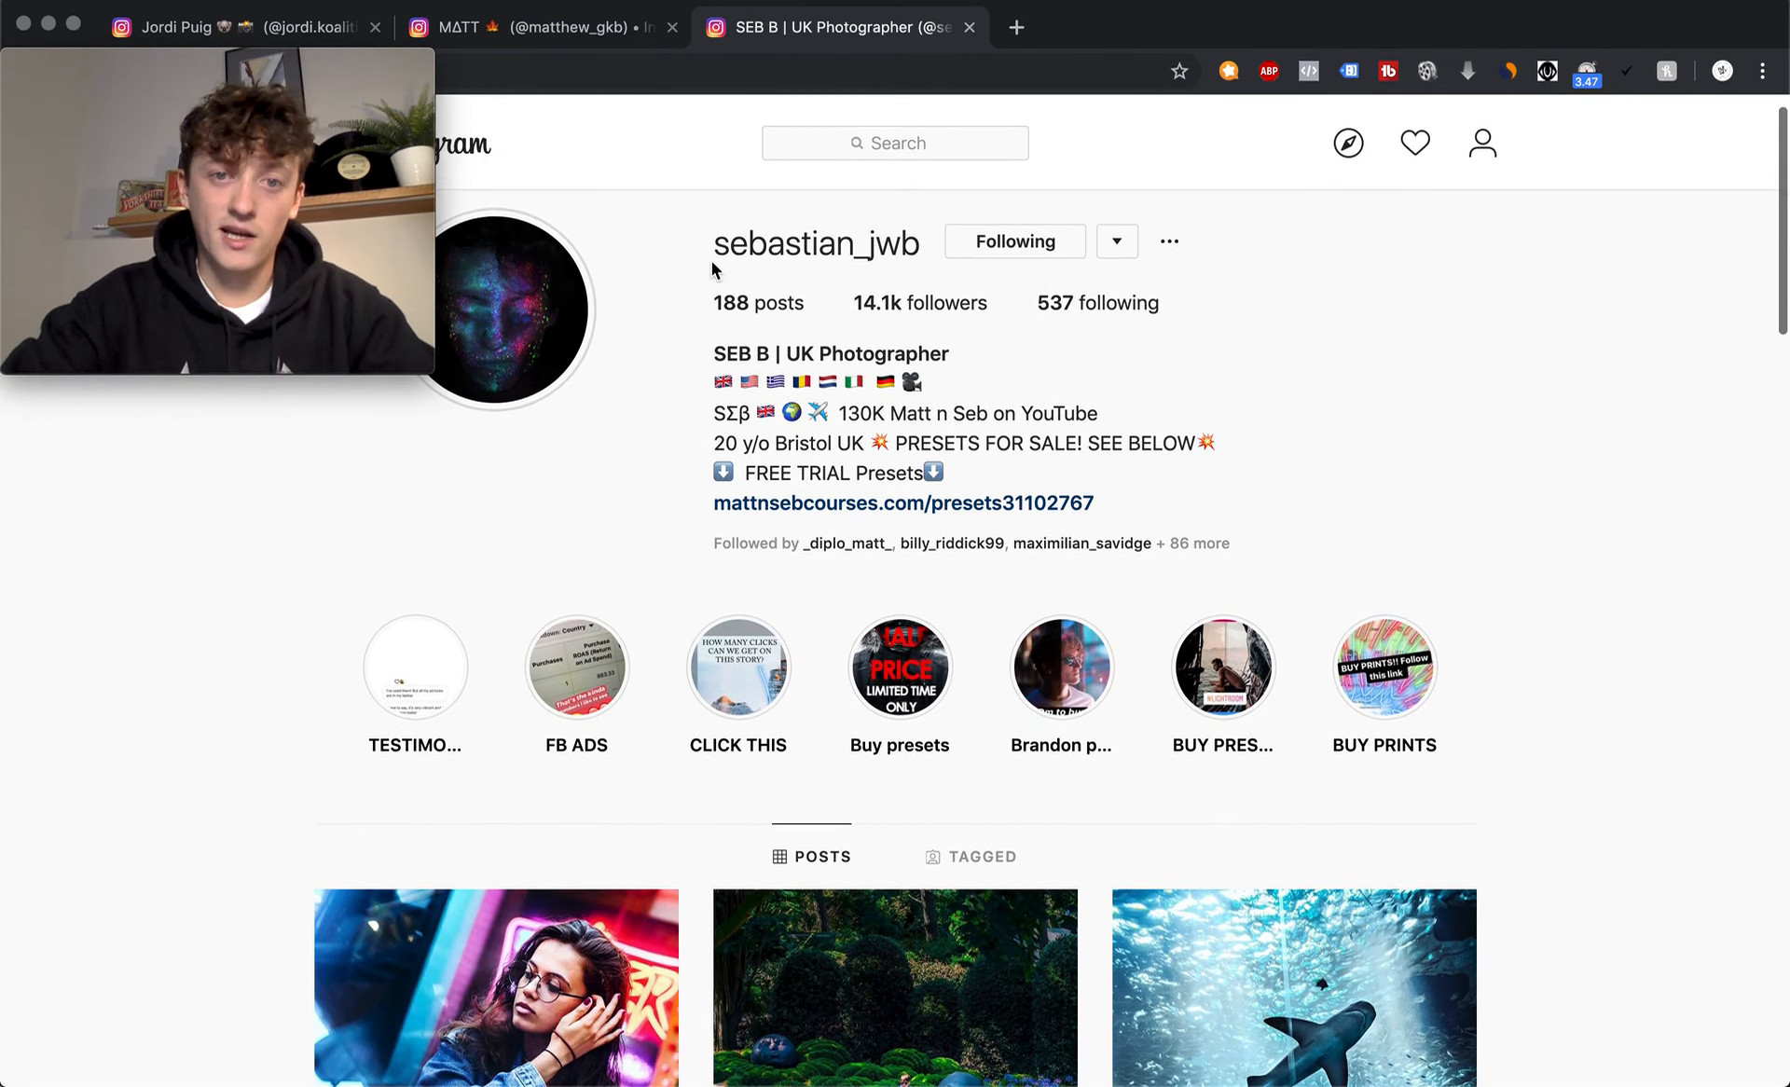
{"action": "scroll", "coordinate": [1591, 728], "scroll_direction": "down", "scroll_amount": 10}
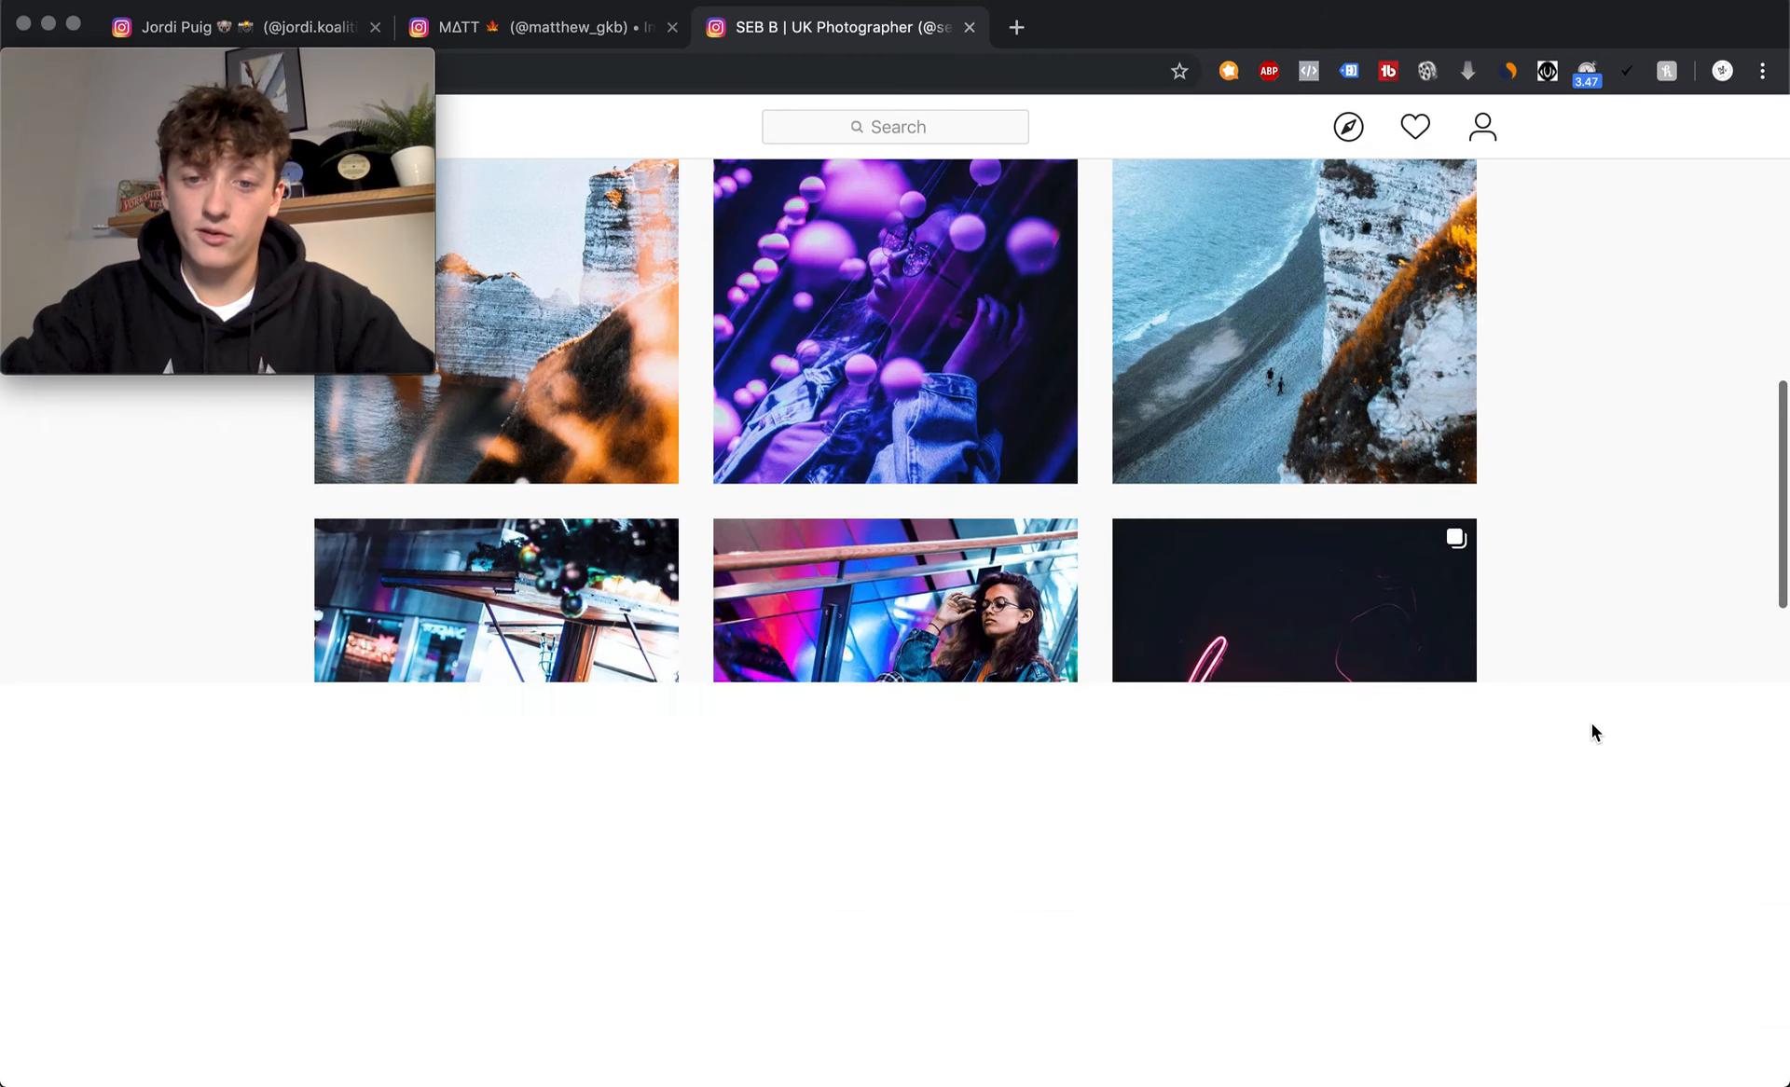
- Return to jordi.koalitic's light-patterned portrait post, view its behind-the-scenes photo, and go back to the portrait photo
{"action": "scroll", "coordinate": [1592, 728], "scroll_direction": "up", "scroll_amount": 4}
{"action": "scroll", "coordinate": [1592, 723], "scroll_direction": "up", "scroll_amount": 8}
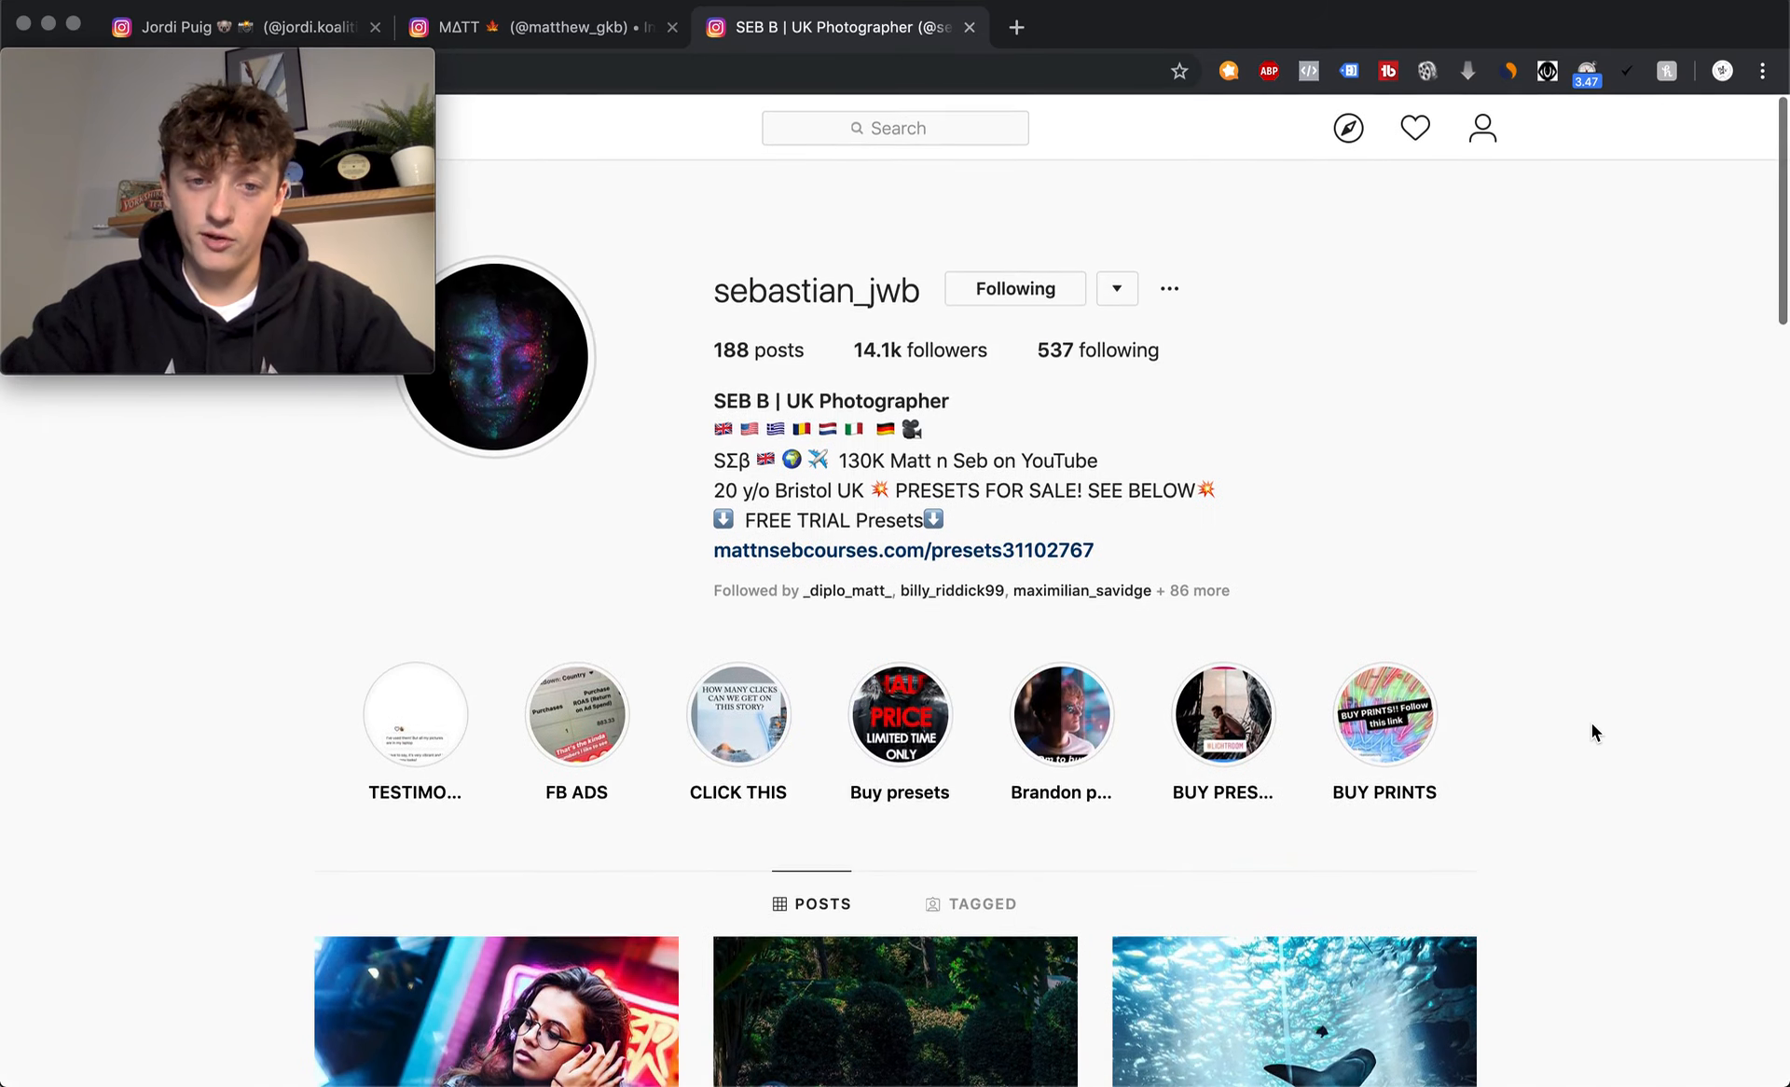
{"action": "left_click", "coordinate": [589, 29]}
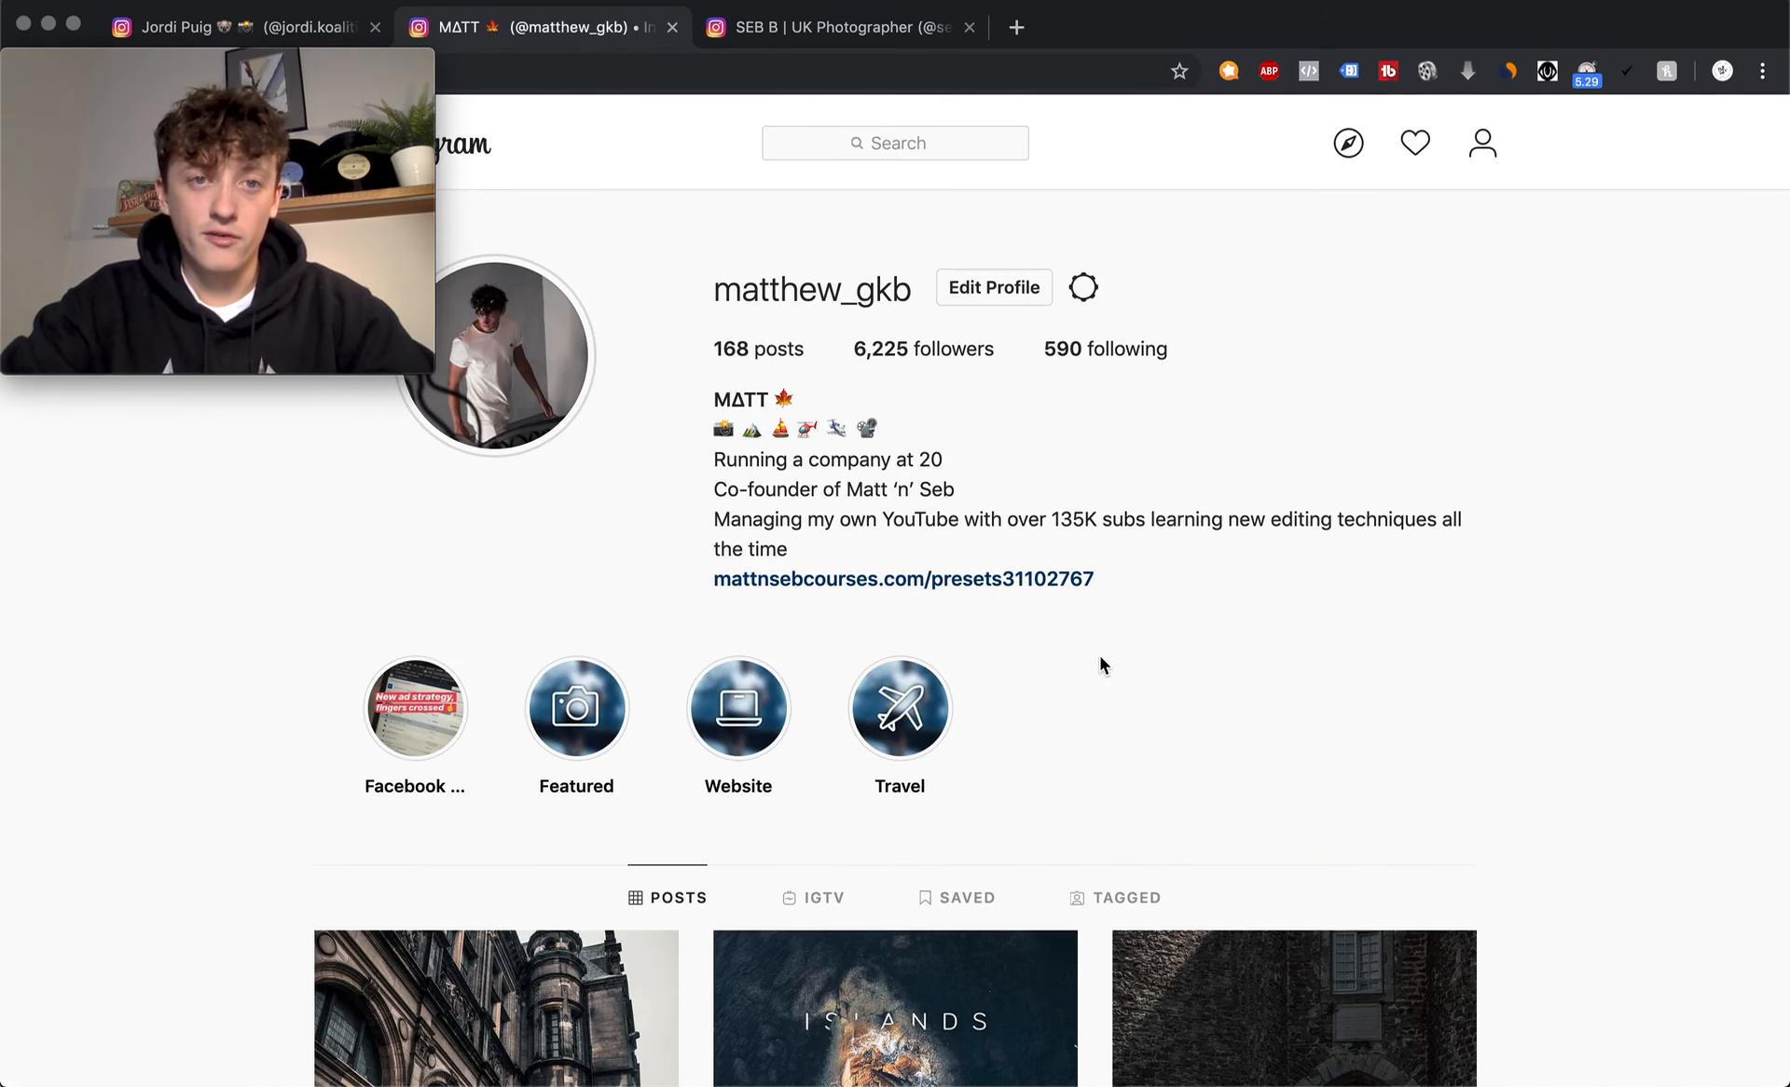
{"action": "left_click", "coordinate": [249, 29]}
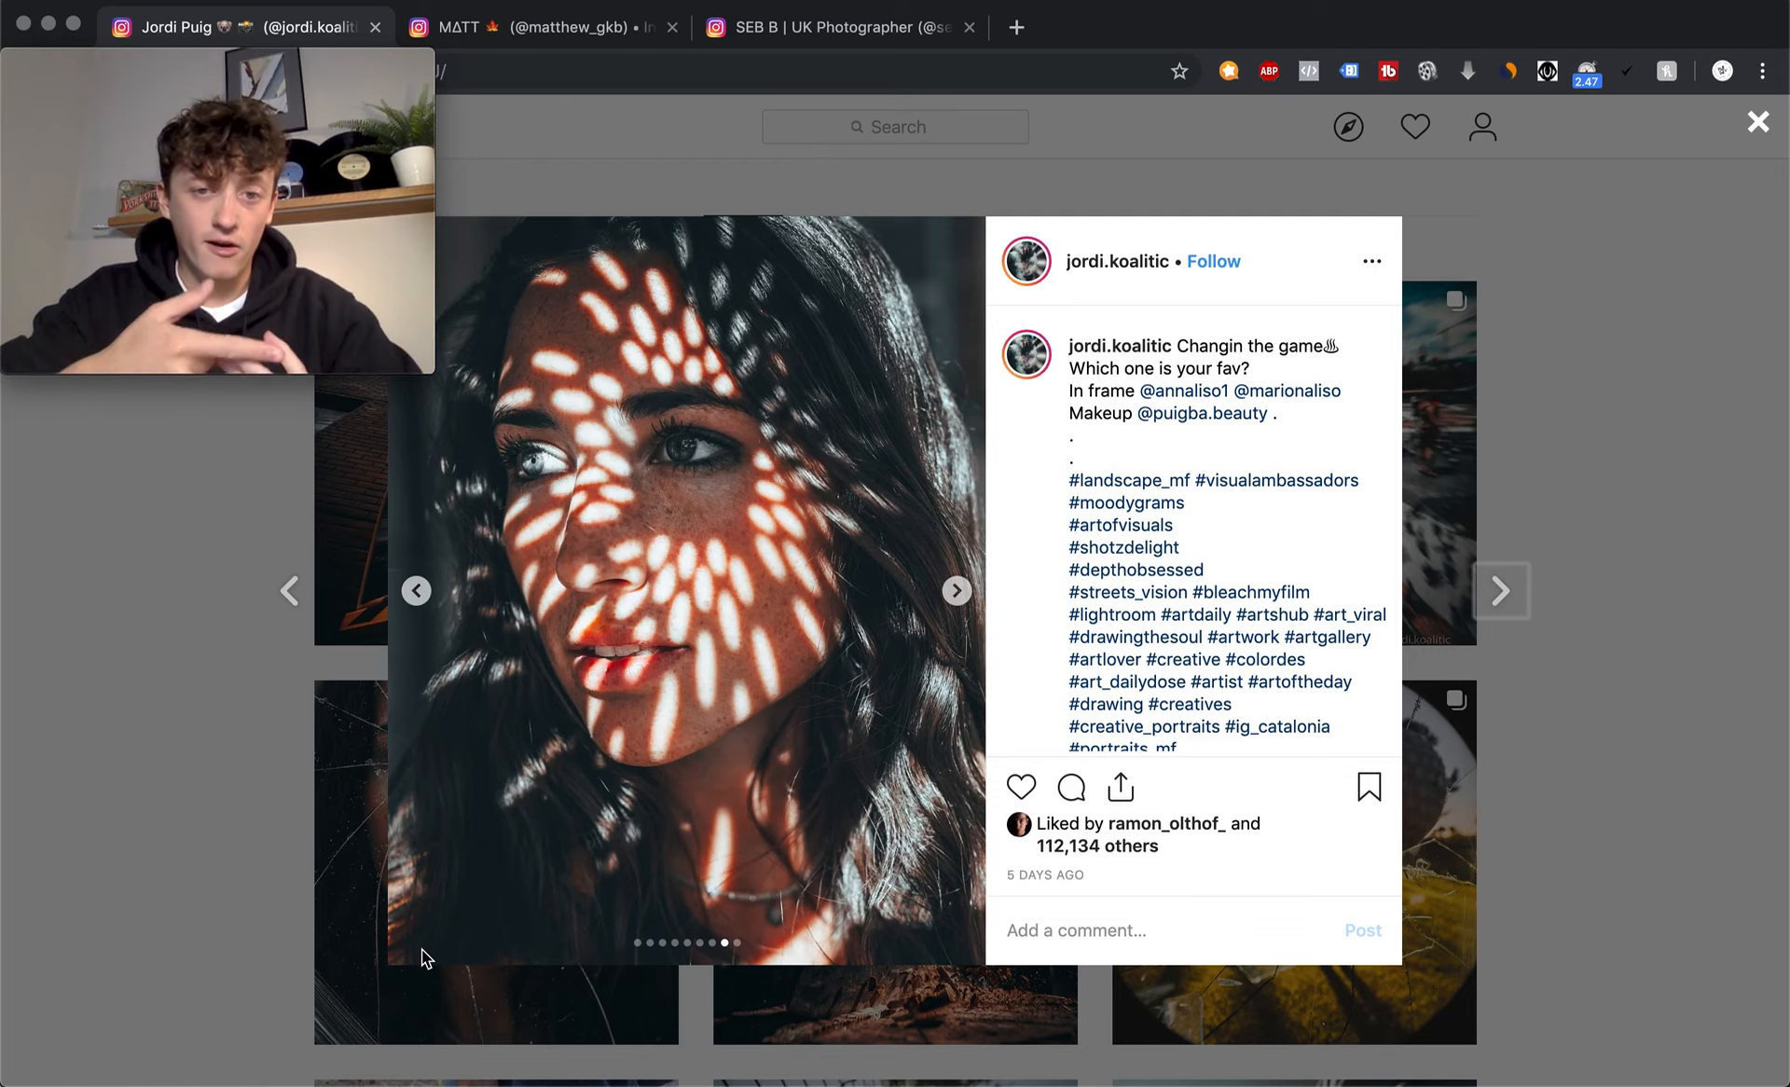
{"action": "left_click", "coordinate": [956, 592]}
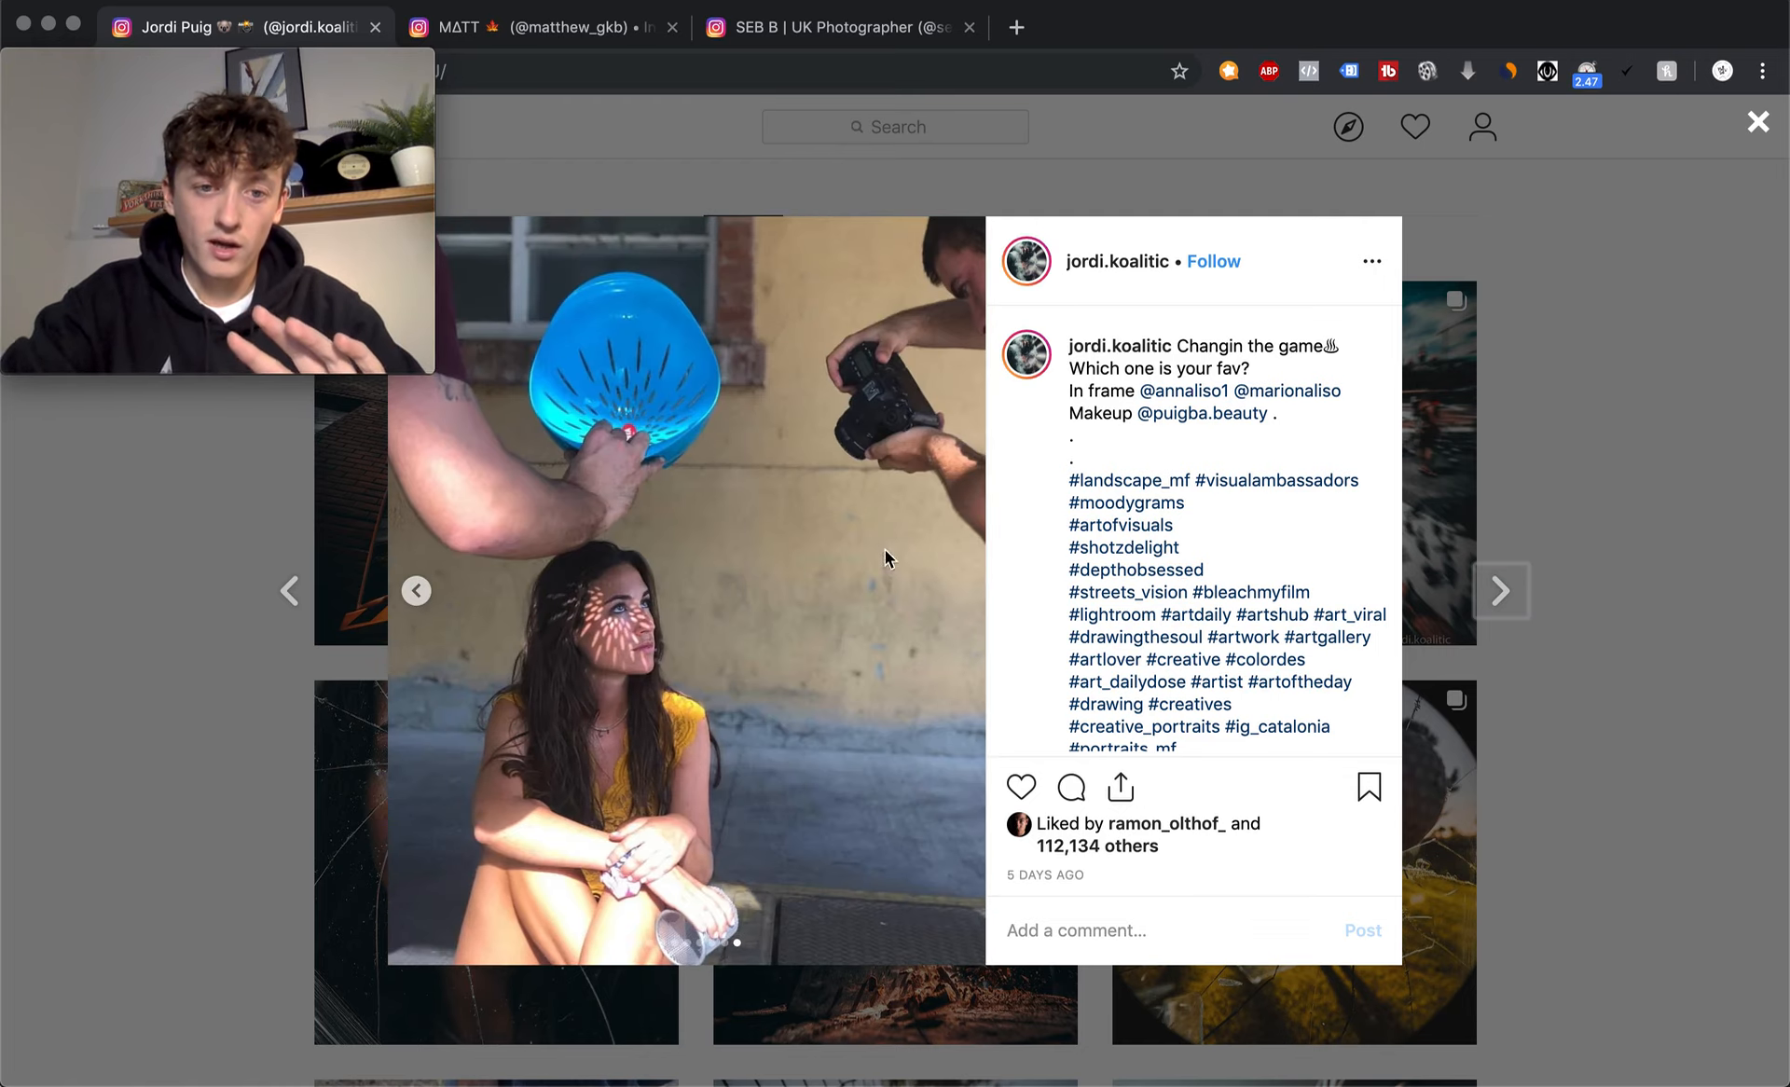
{"action": "left_click", "coordinate": [416, 591]}
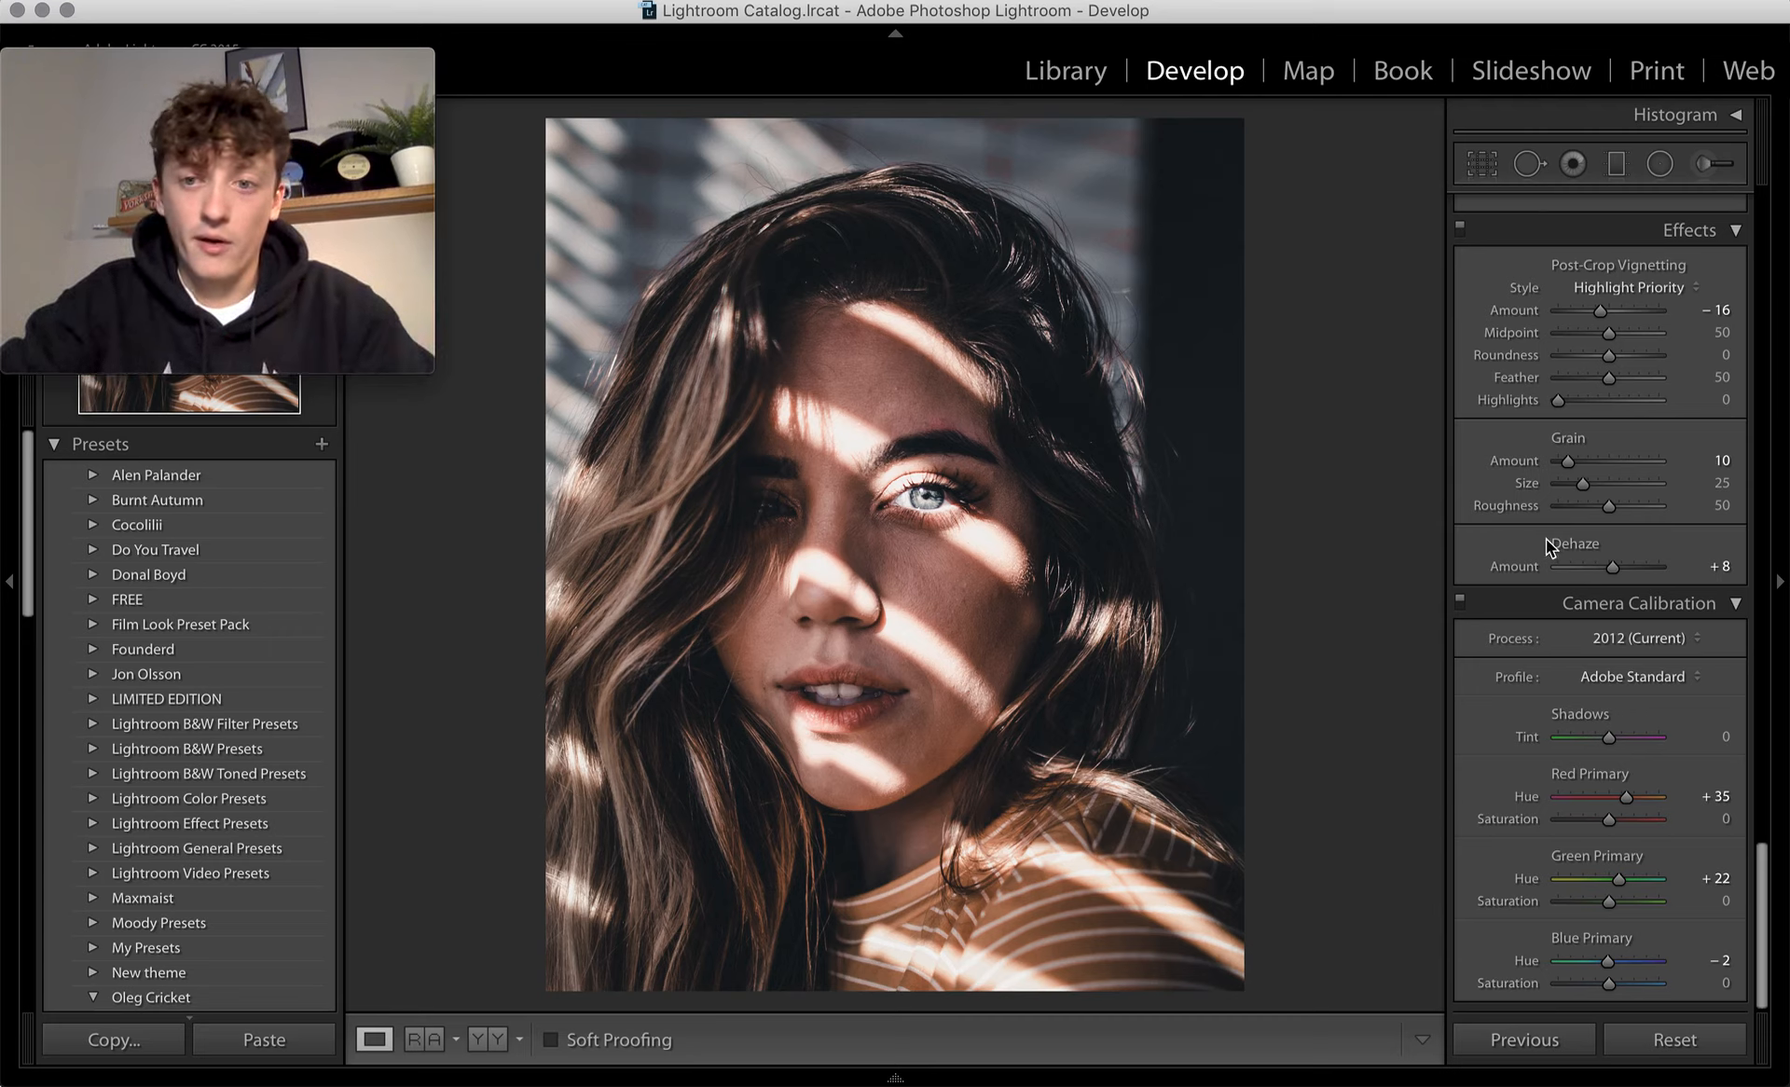
- Reset all develop adjustments on the portrait in Lightroom, and compare its framing with the Instagram reference in Chrome
{"action": "scroll", "coordinate": [1572, 461], "scroll_direction": "up", "scroll_amount": 20}
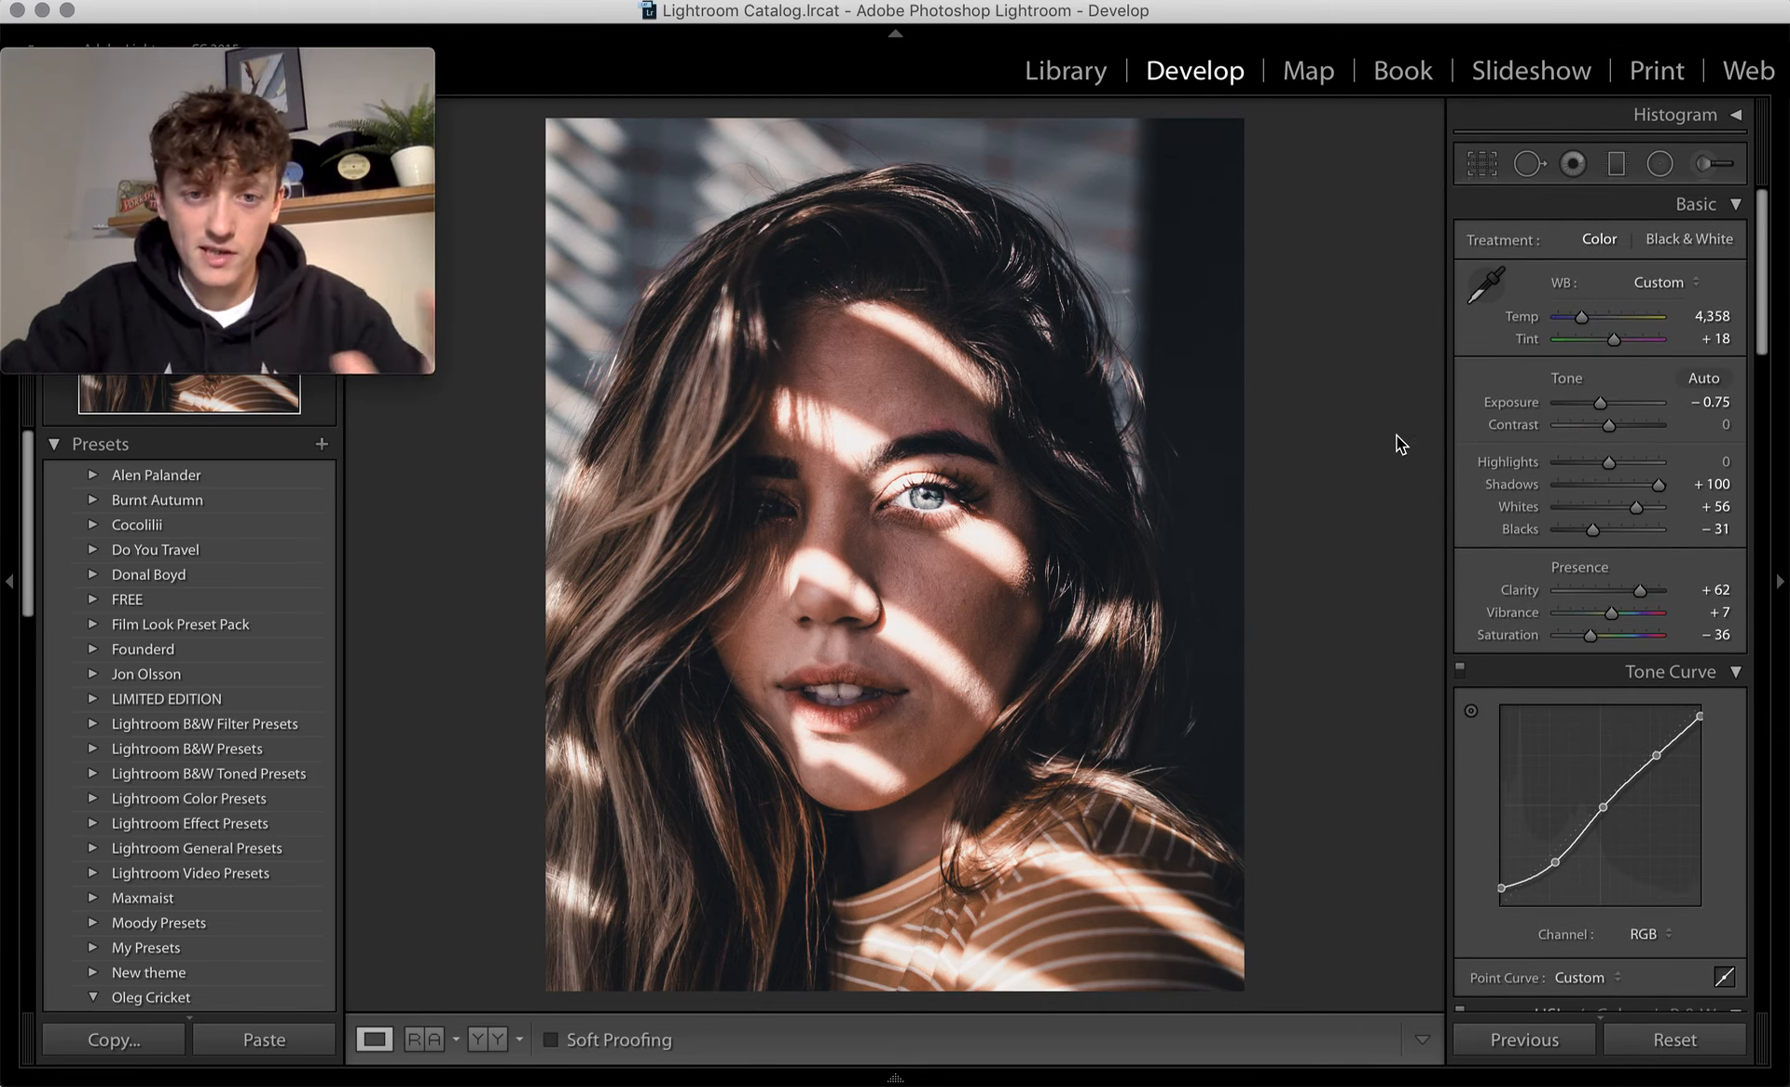
{"action": "left_click", "coordinate": [1652, 1056]}
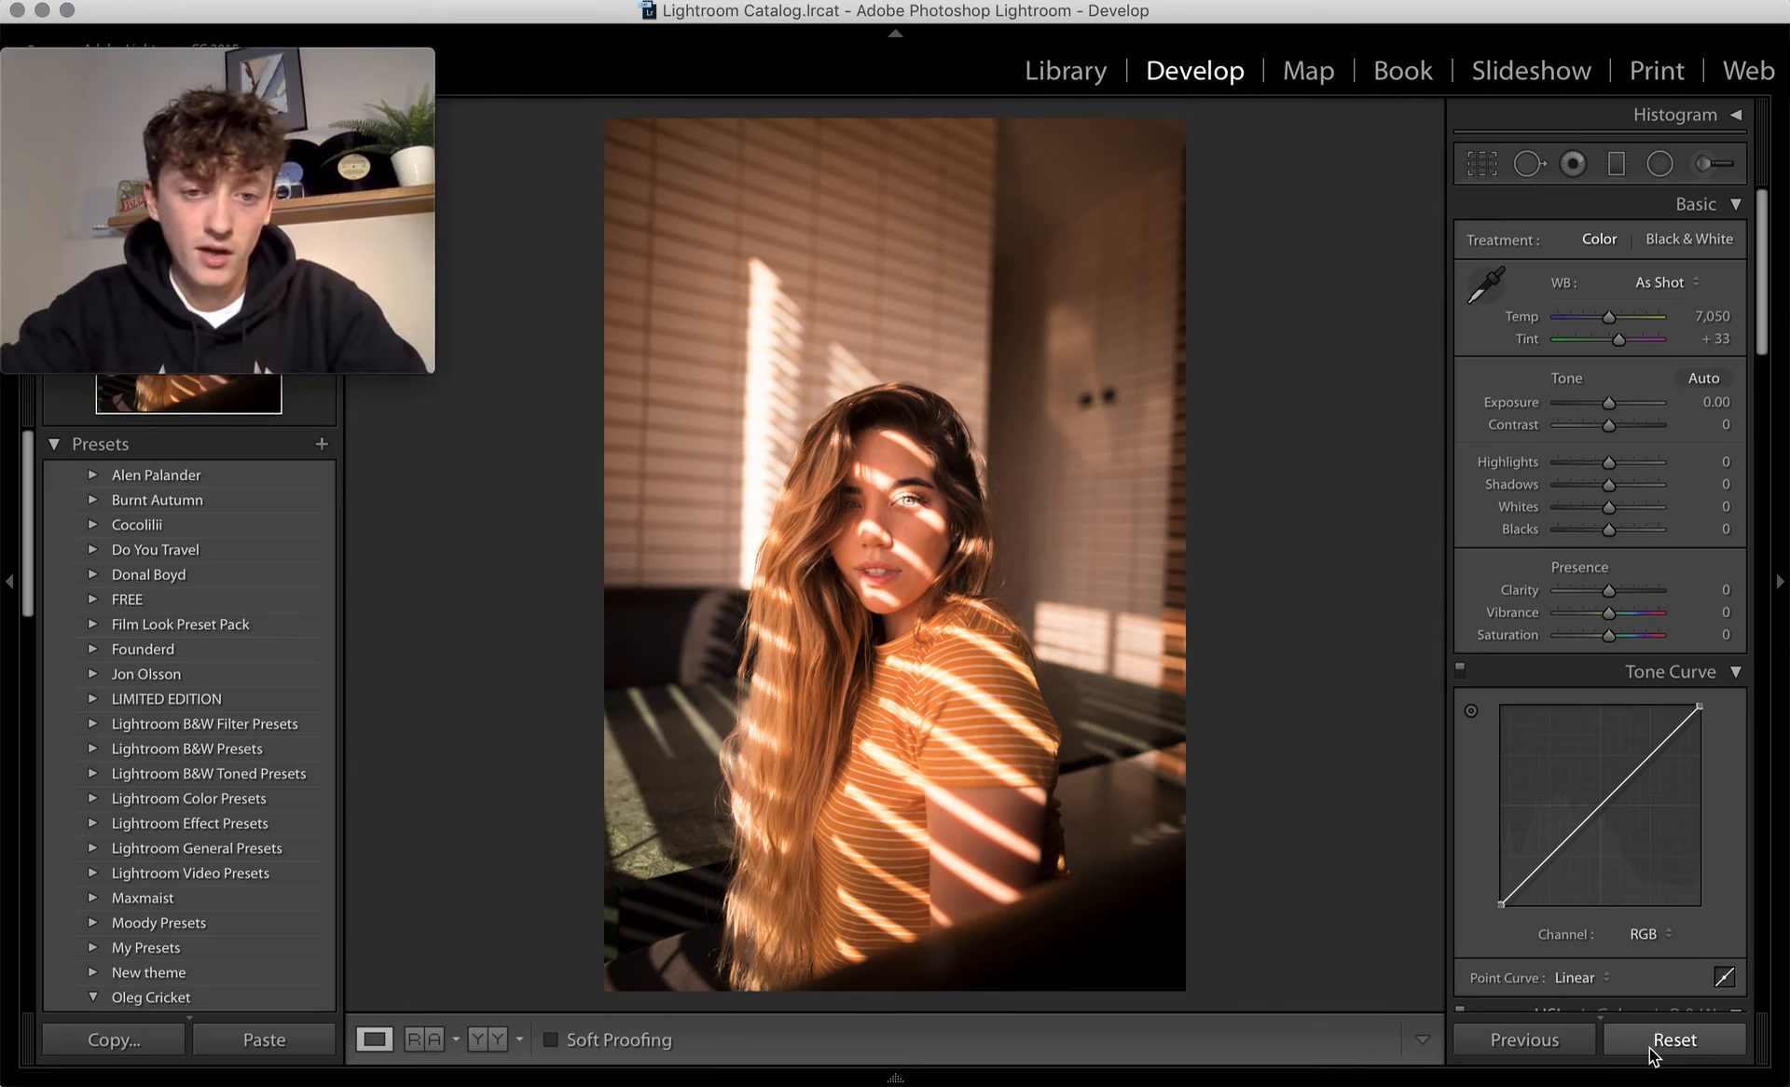
{"action": "key", "text": "super+Tab"}
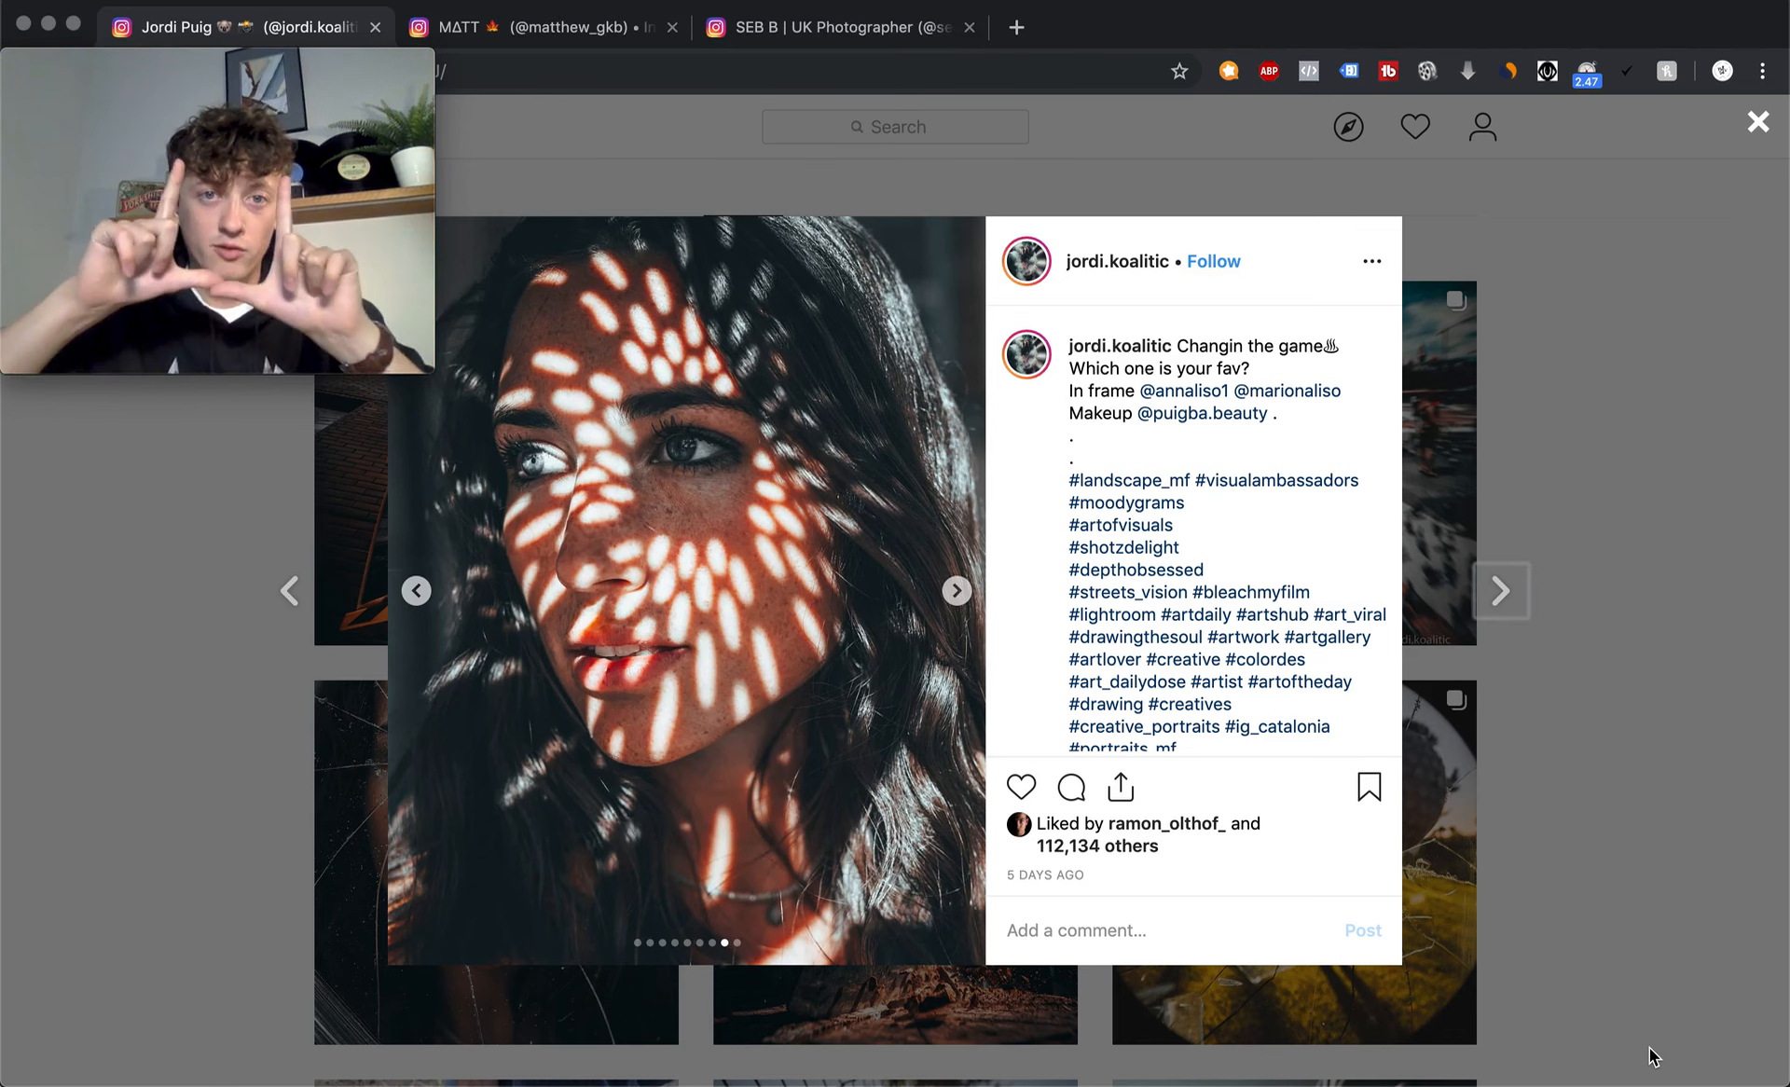
{"action": "key", "text": "super+Tab"}
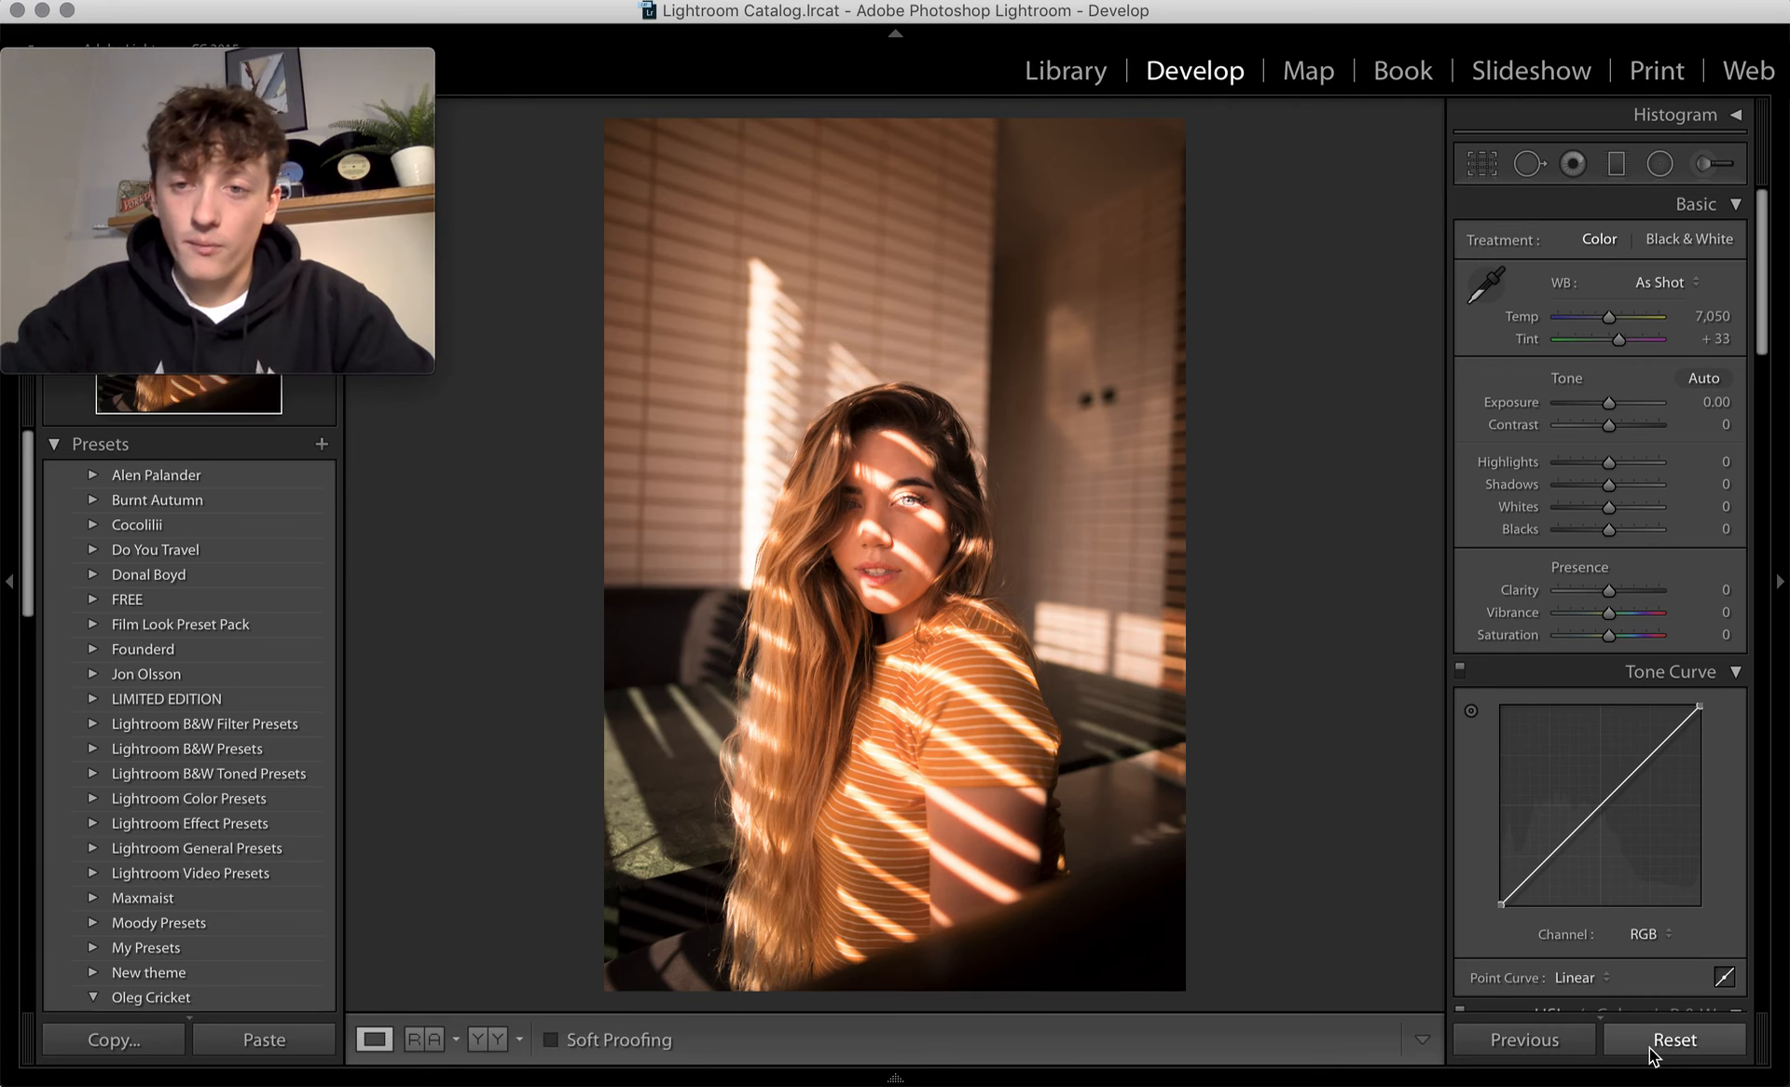
{"action": "left_click", "coordinate": [1490, 163]}
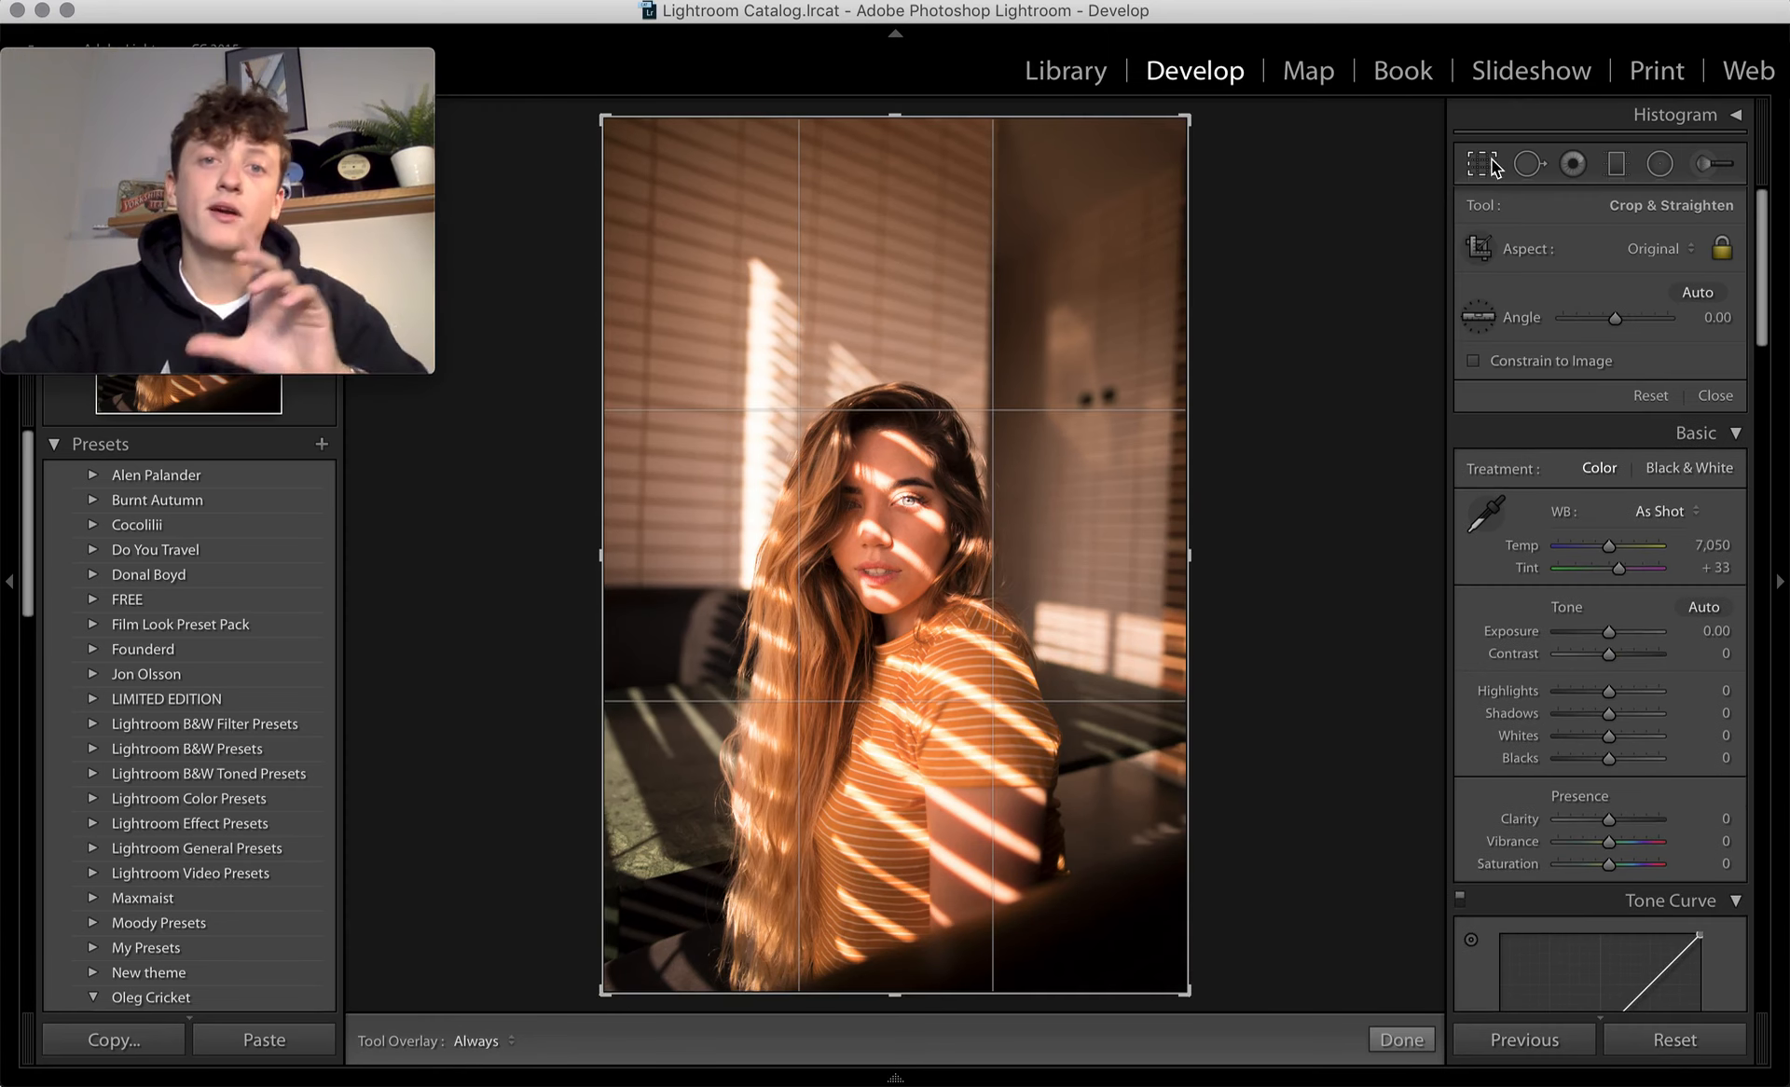
{"action": "left_click", "coordinate": [1669, 249]}
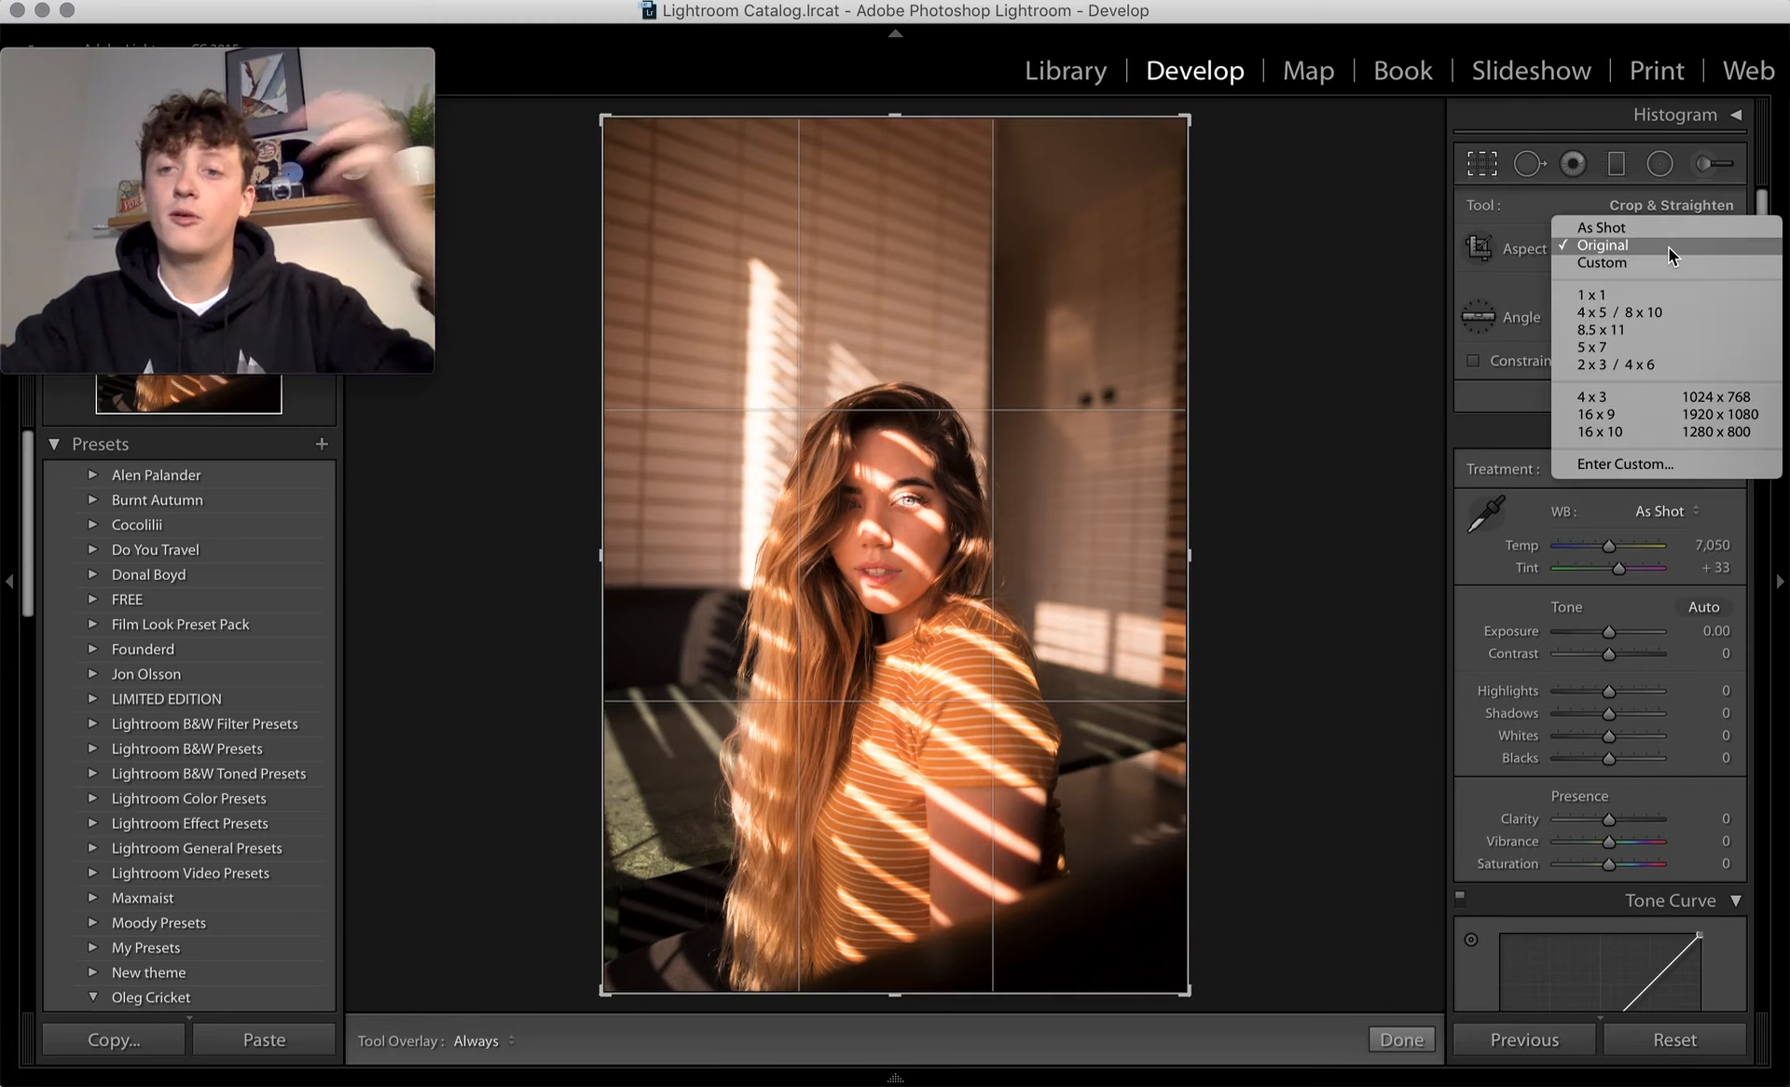
{"action": "key", "text": "Escape"}
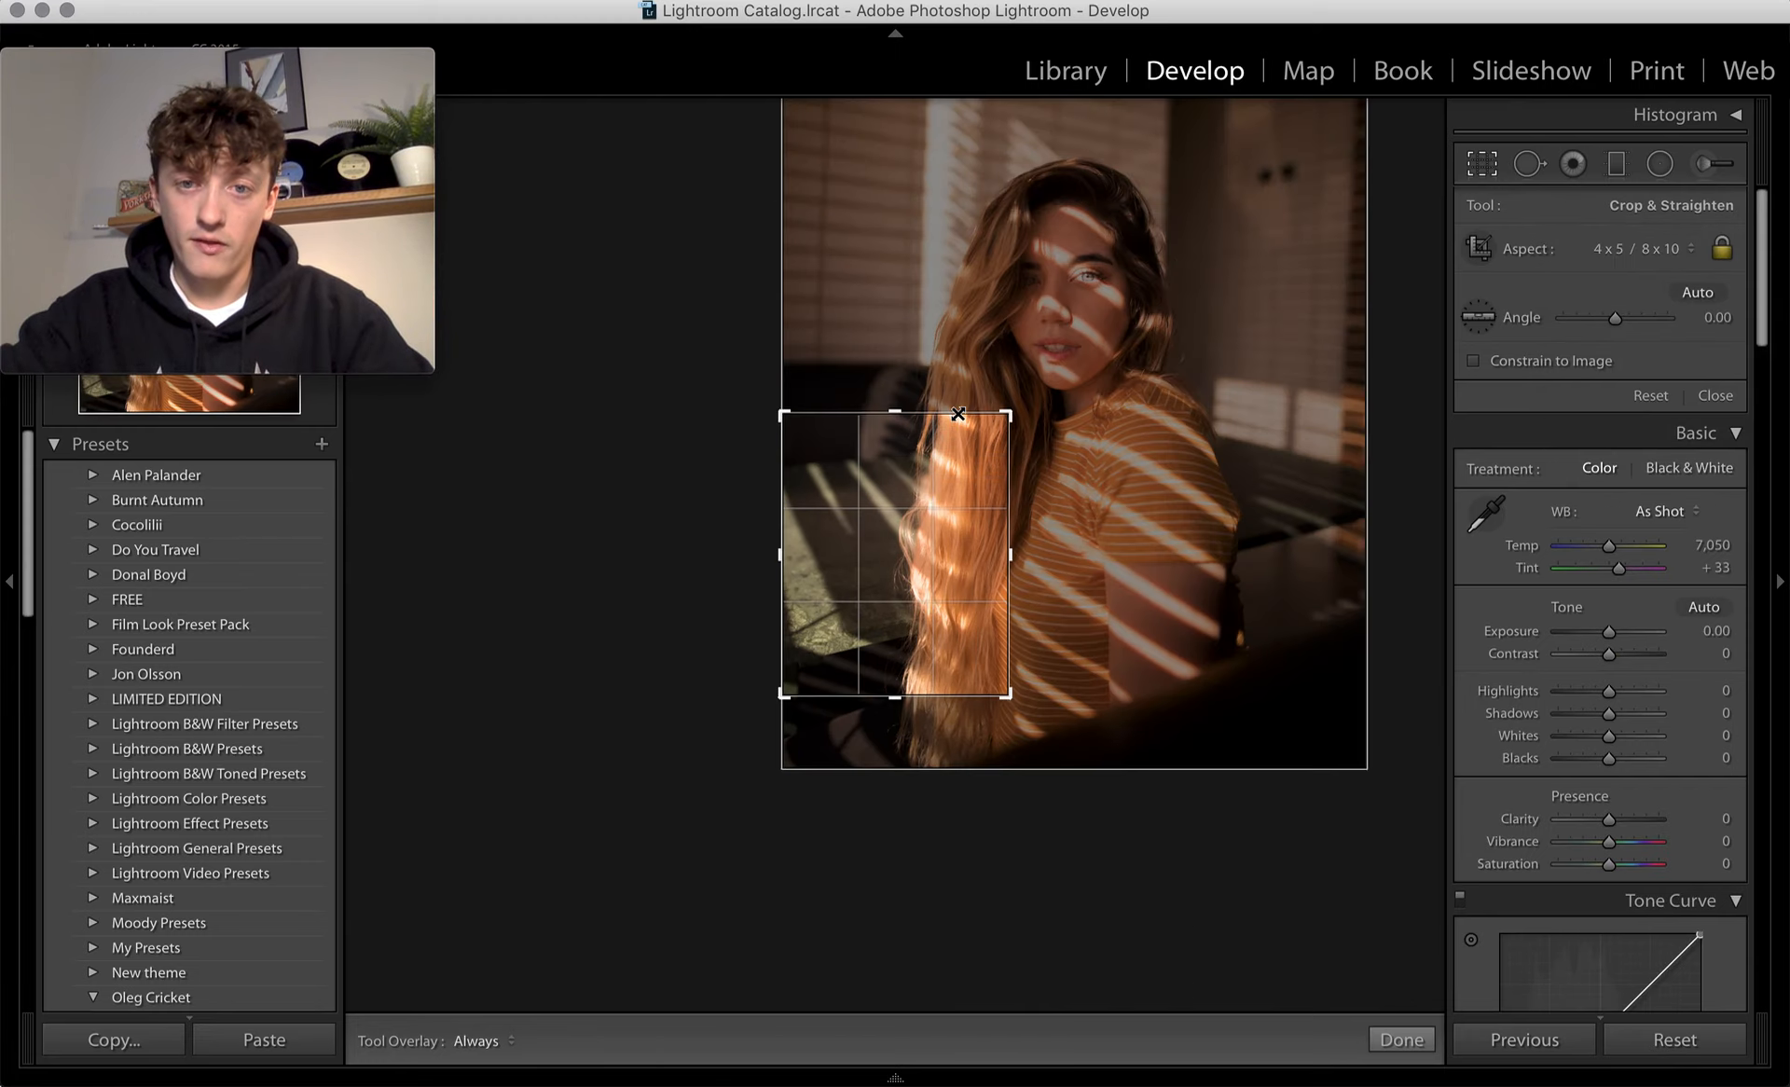
{"action": "left_click_drag", "start_coordinate": [958, 414], "coordinate": [1016, 426]}
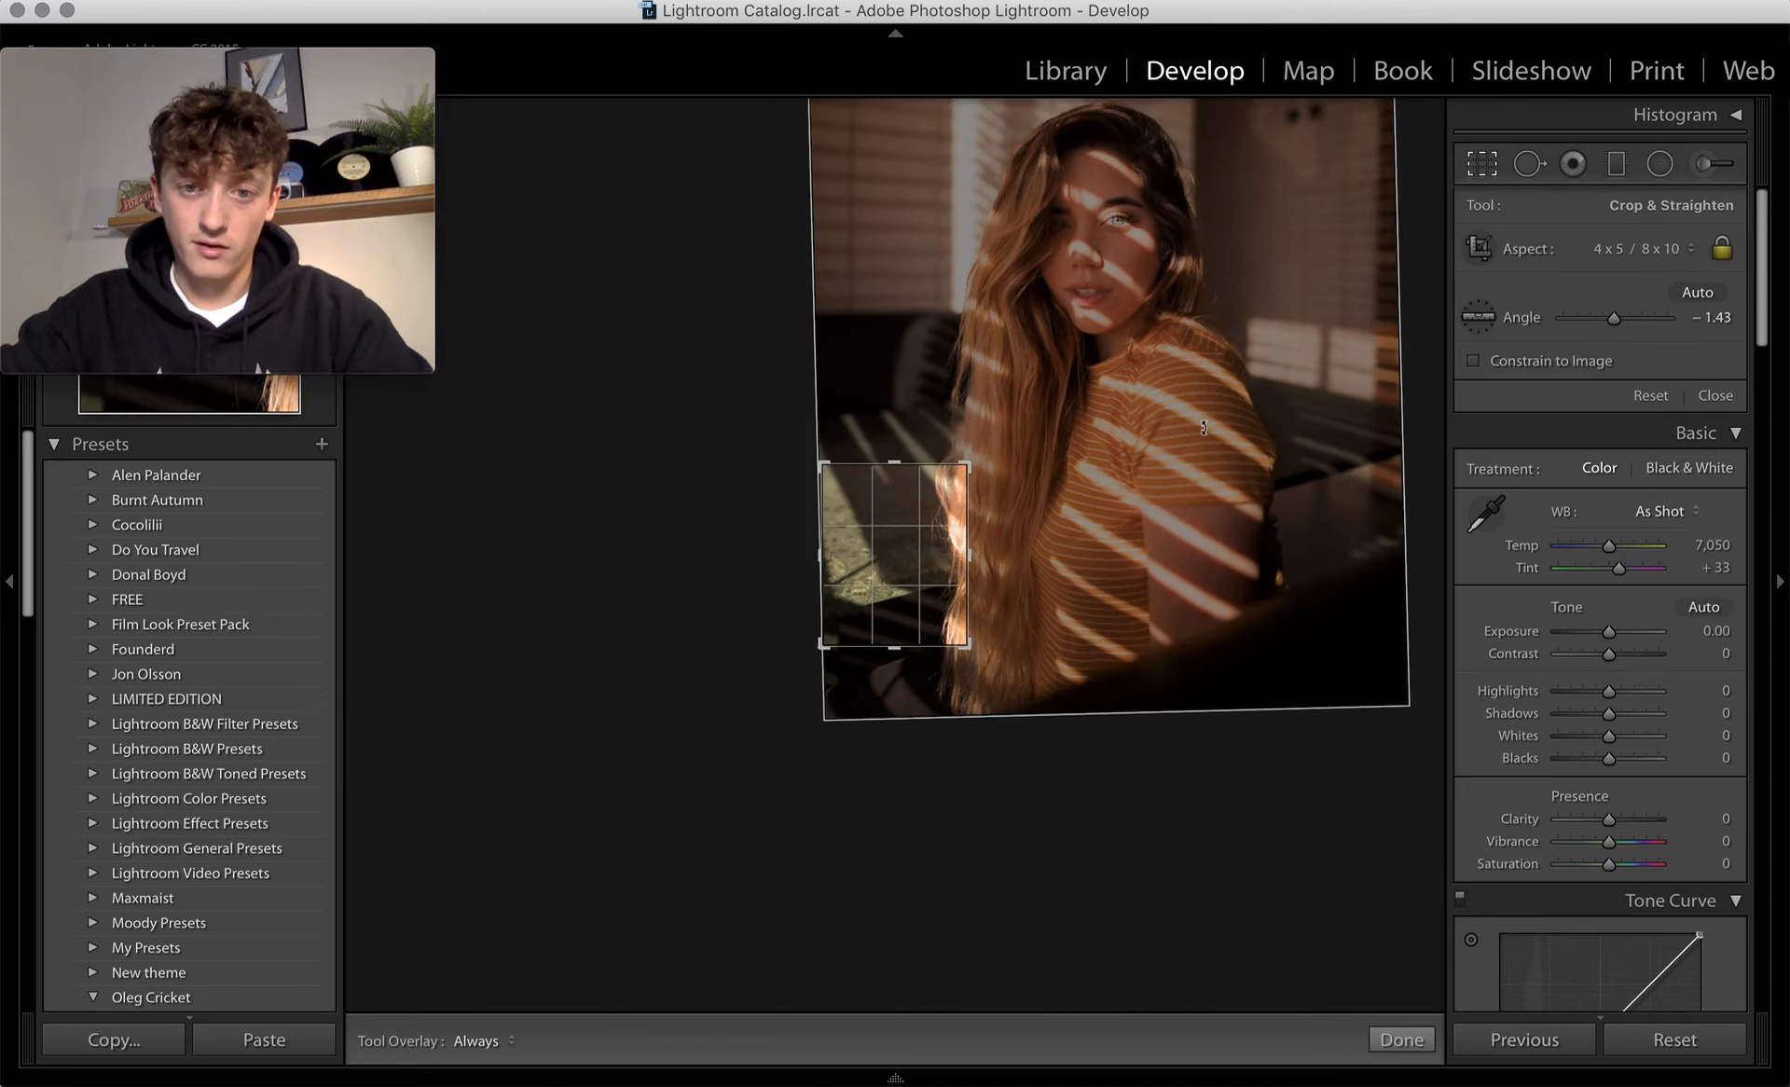
{"action": "left_click_drag", "start_coordinate": [899, 601], "coordinate": [1048, 360]}
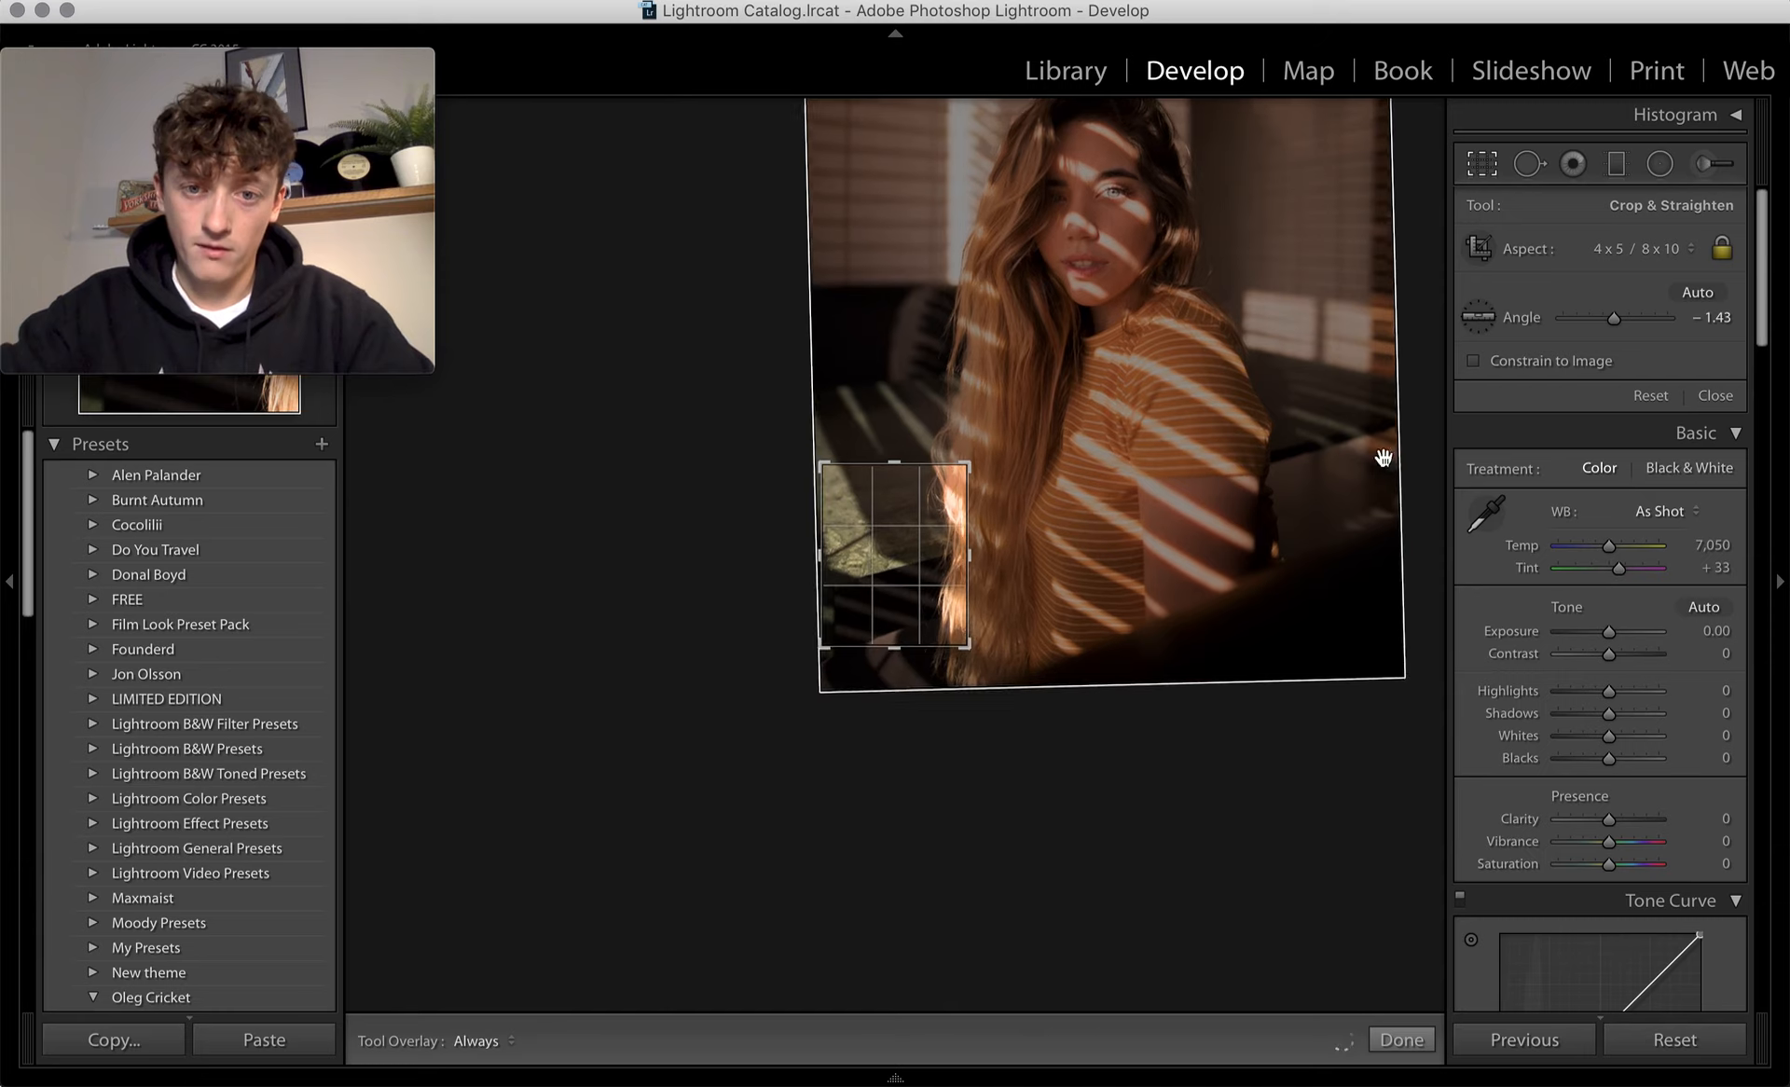
{"action": "key", "text": "Escape"}
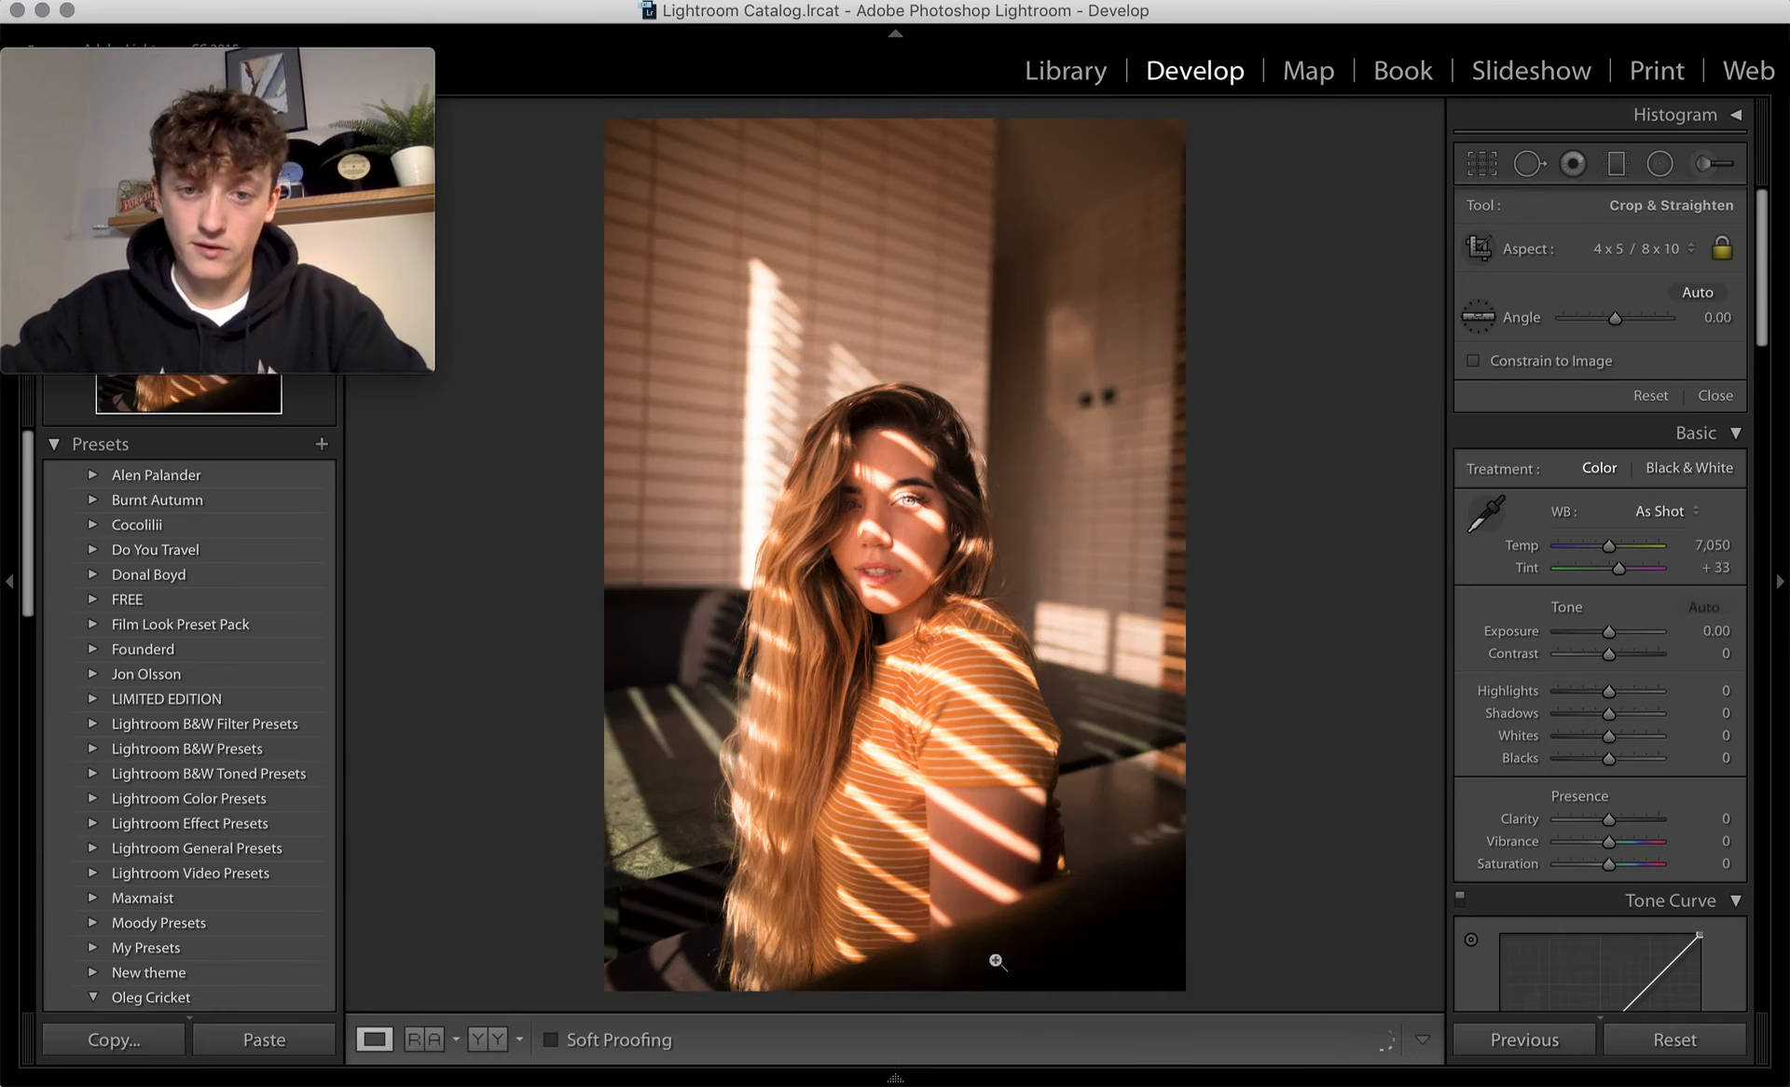
- Crop the portrait to the 4 x 5 / 8 x 10 ratio, framed tightly around the woman's face and hair
{"action": "left_click", "coordinate": [1491, 168]}
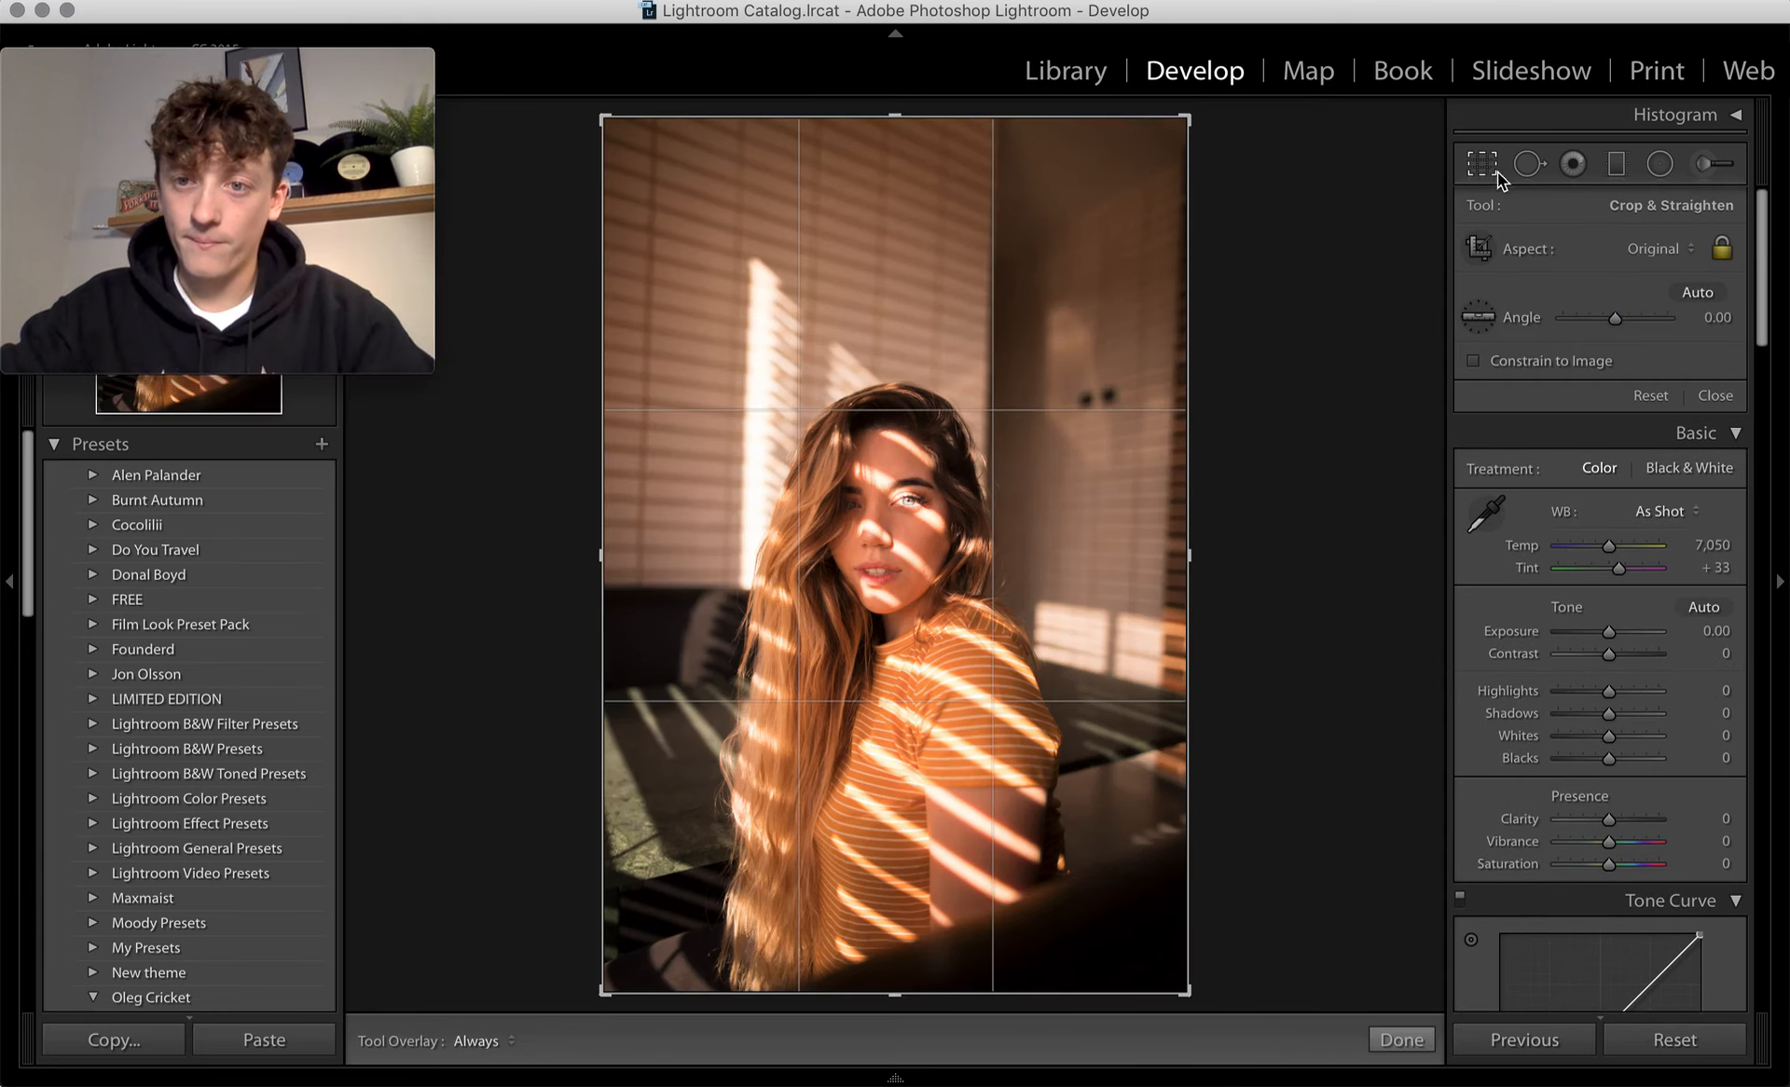
{"action": "left_click", "coordinate": [1660, 248]}
{"action": "left_click", "coordinate": [1635, 312]}
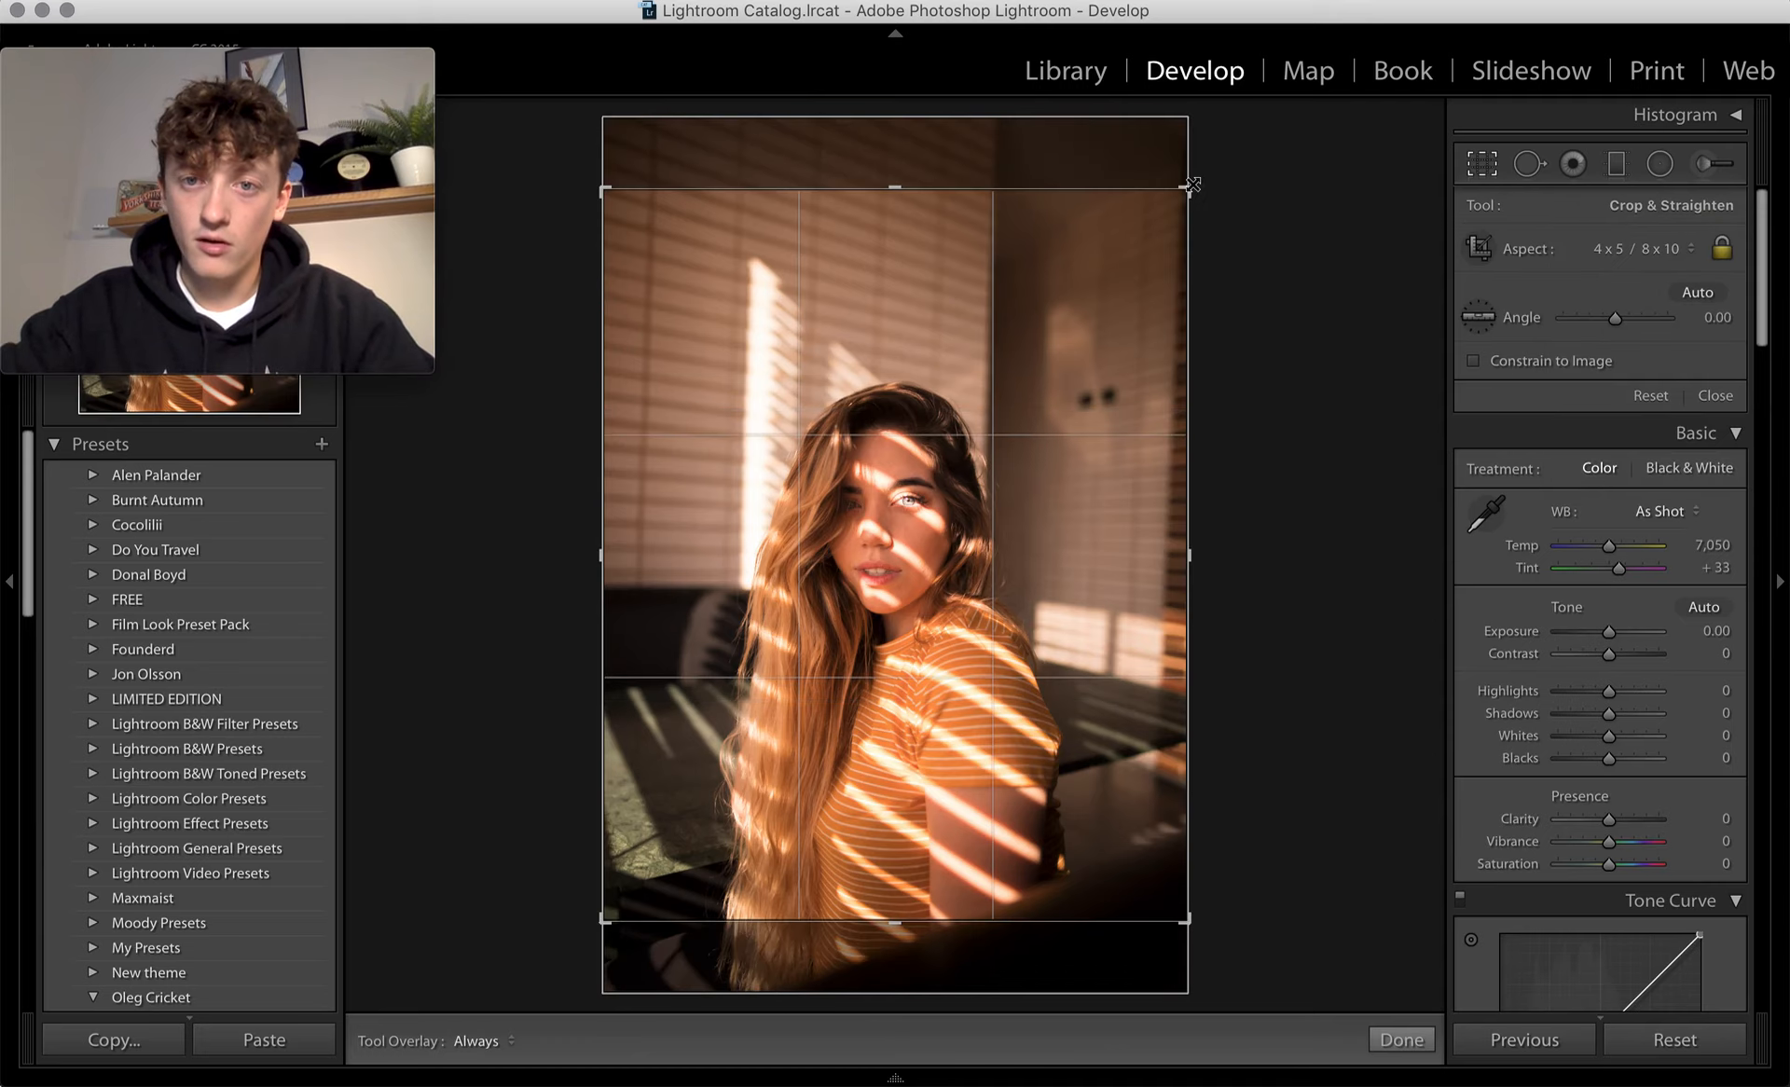
{"action": "left_click_drag", "start_coordinate": [1187, 188], "coordinate": [1106, 278]}
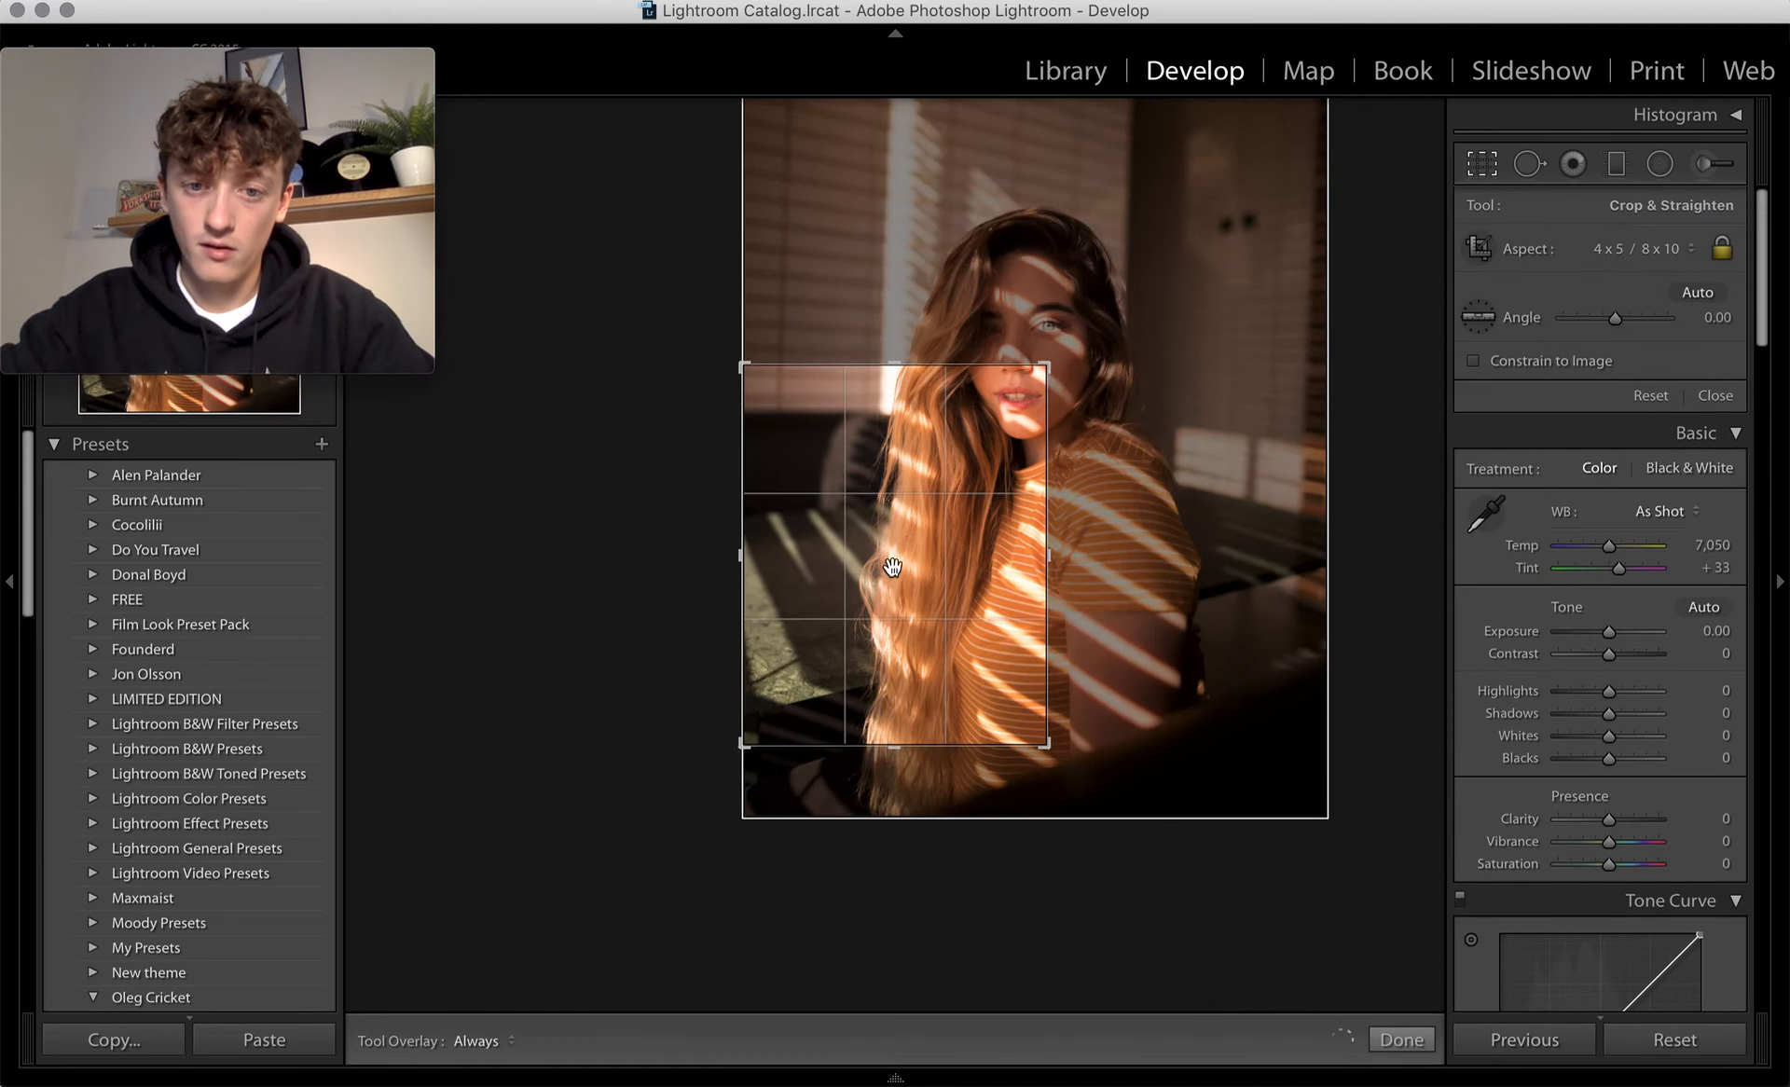
{"action": "left_click_drag", "start_coordinate": [875, 583], "coordinate": [773, 783]}
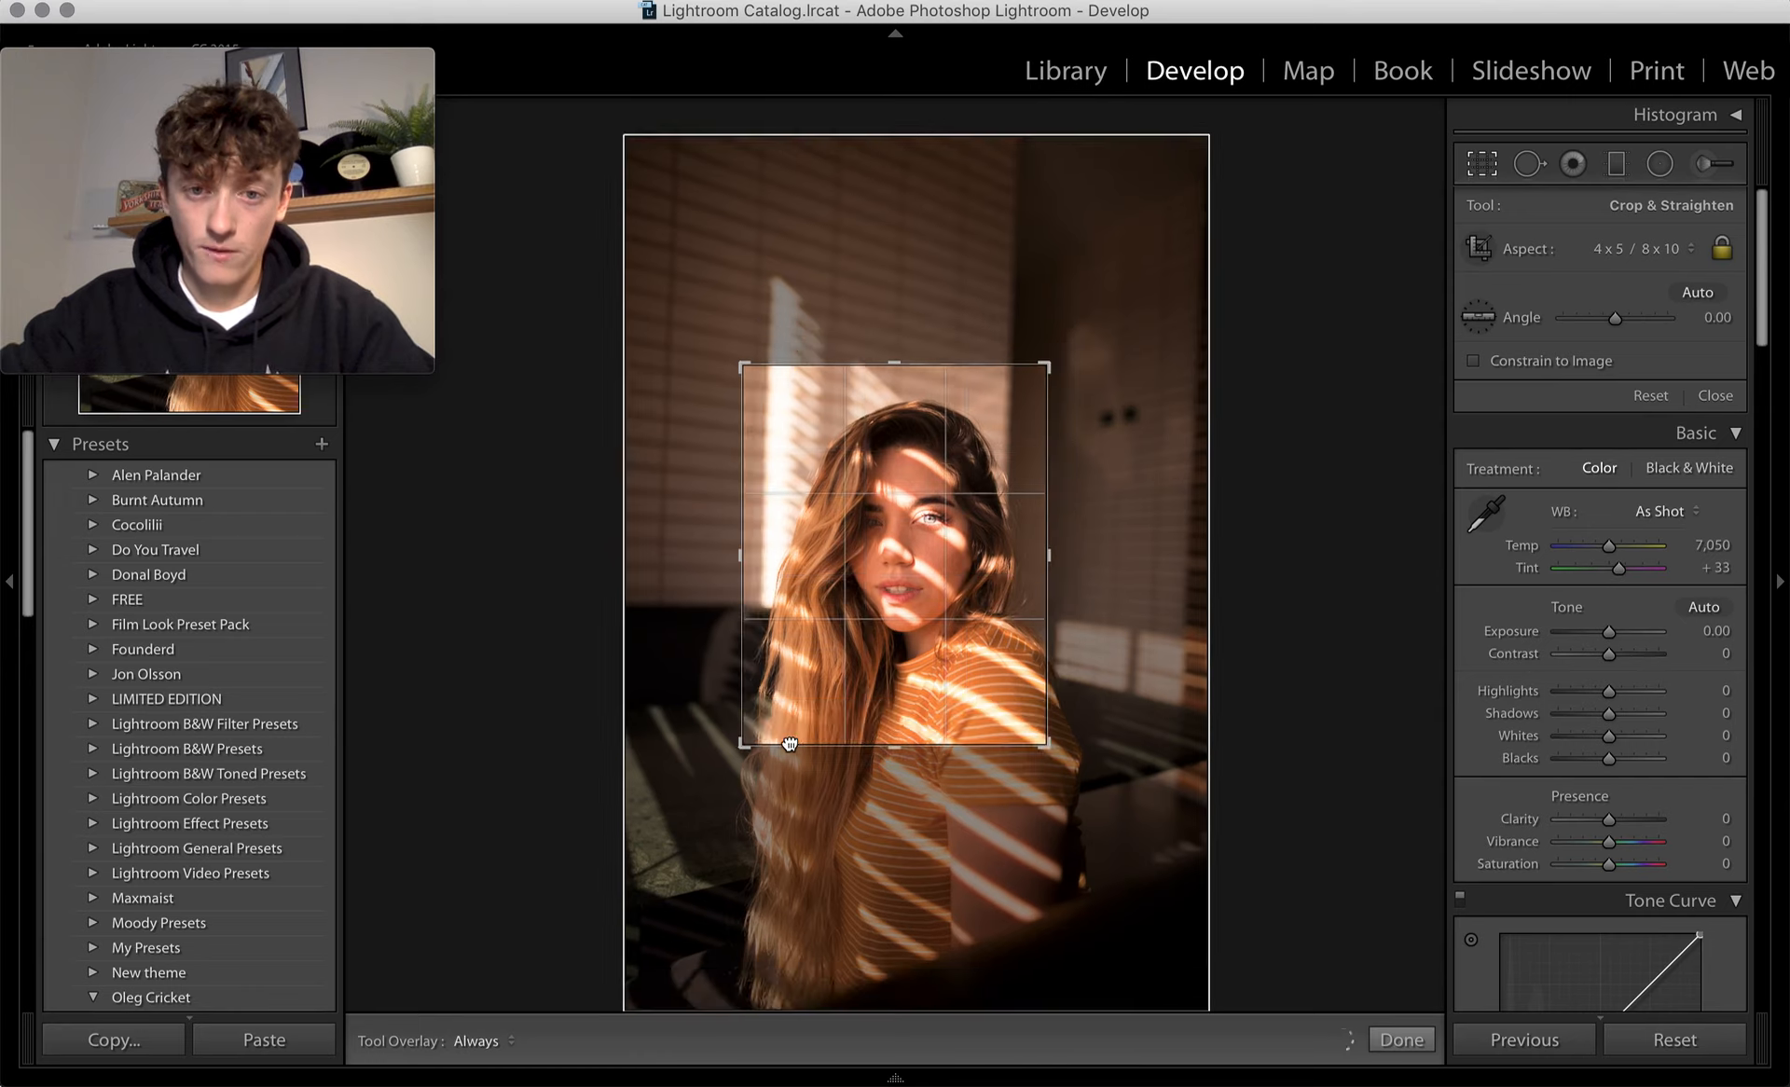
{"action": "left_click_drag", "start_coordinate": [1045, 379], "coordinate": [825, 626]}
{"action": "left_click_drag", "start_coordinate": [999, 427], "coordinate": [1009, 417]}
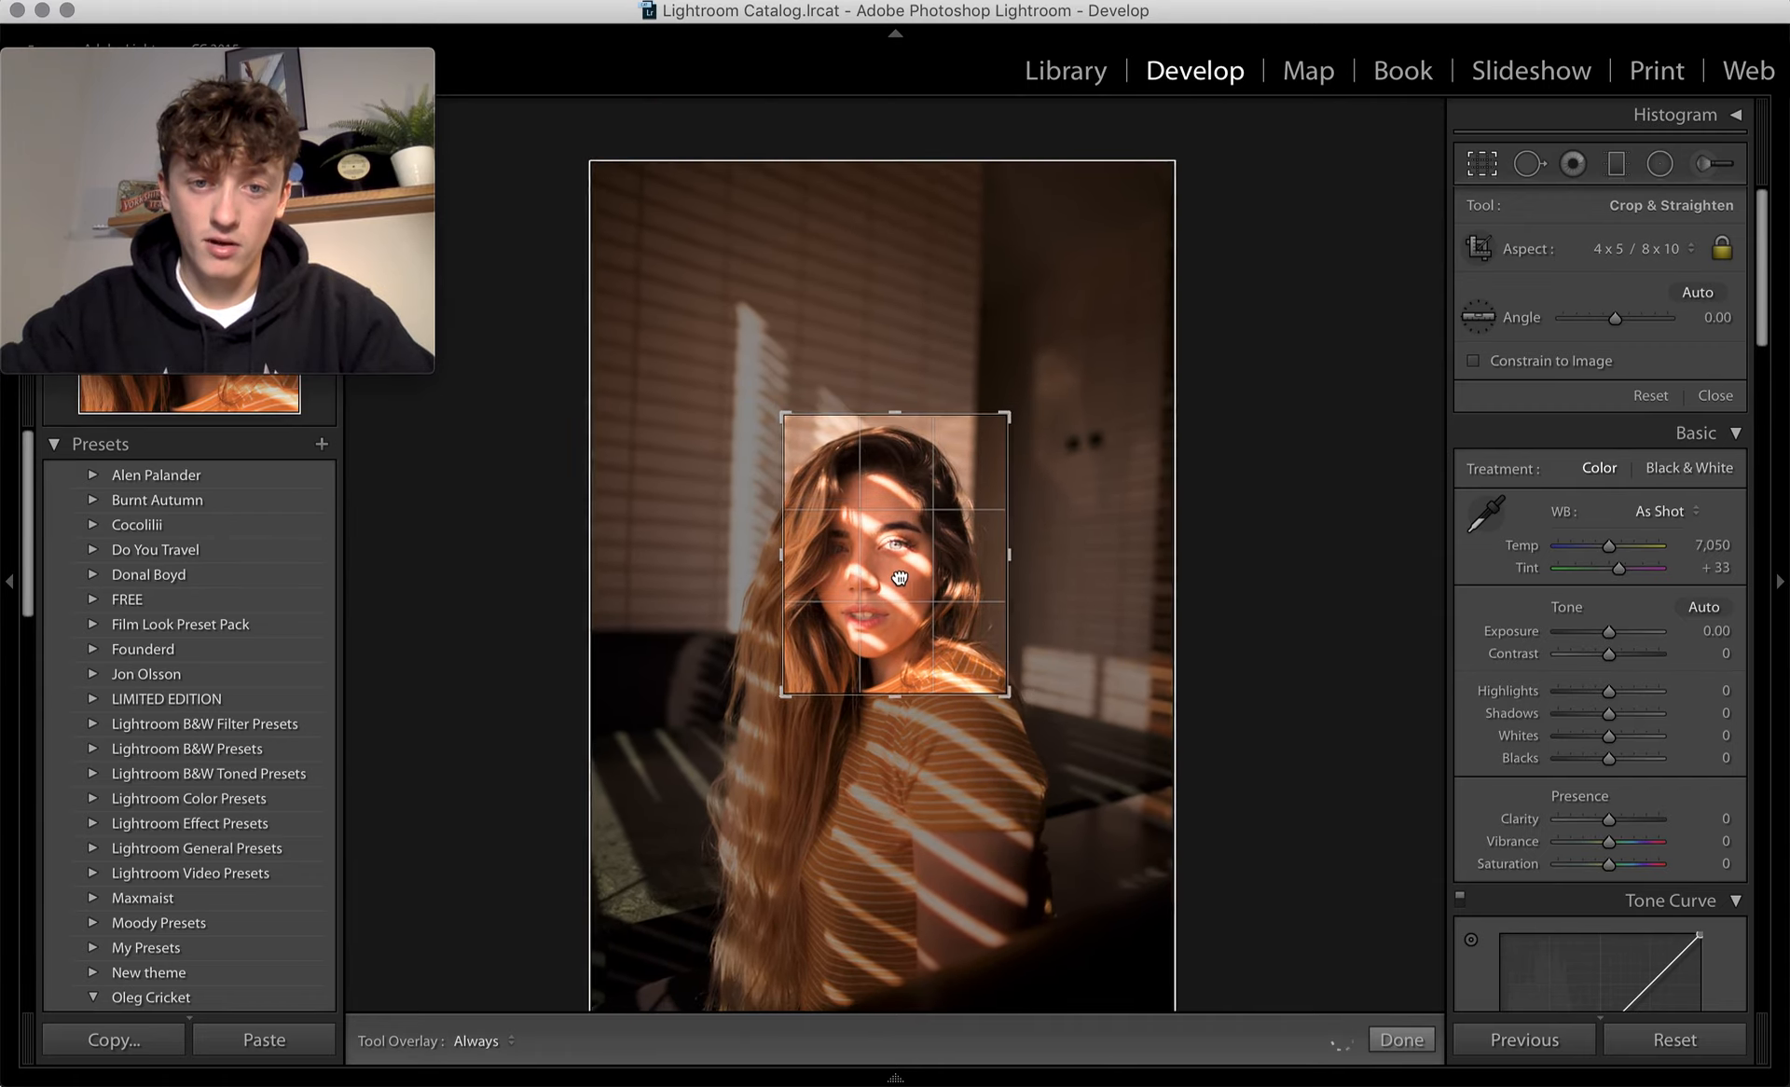
{"action": "left_click_drag", "start_coordinate": [900, 578], "coordinate": [922, 571]}
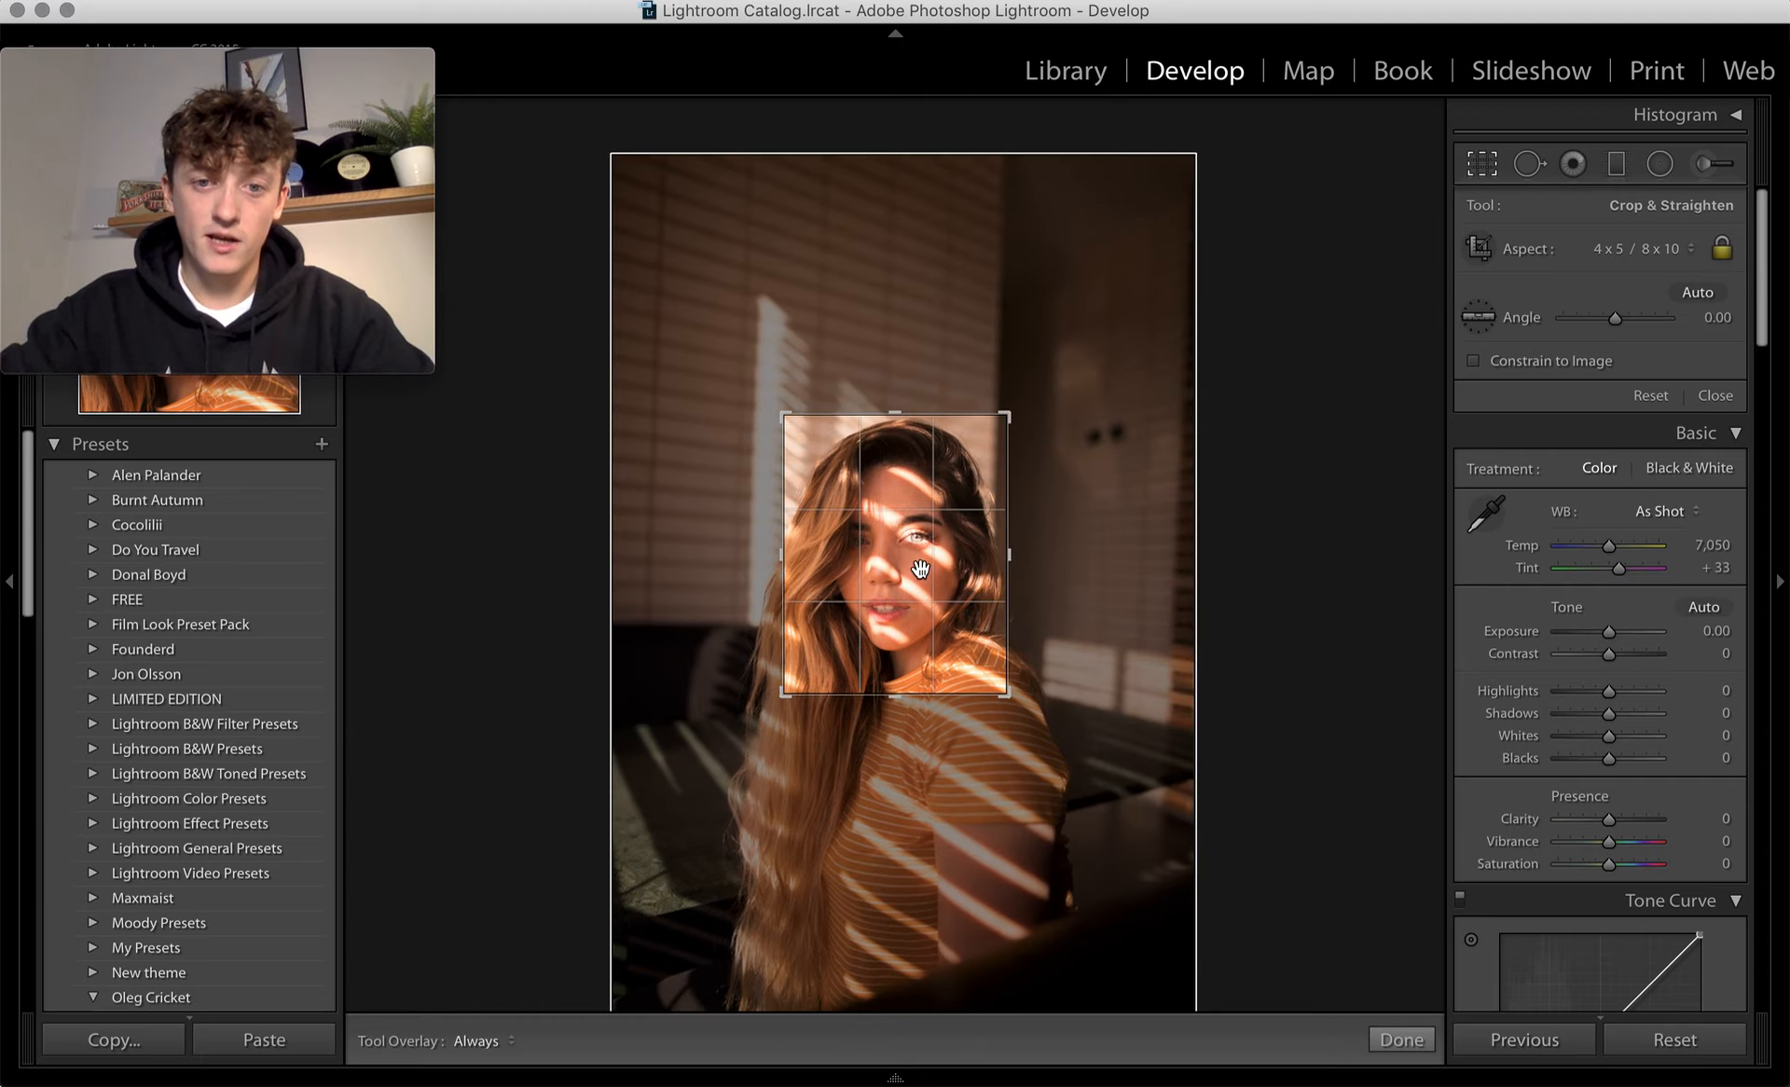
{"action": "left_click_drag", "start_coordinate": [1014, 419], "coordinate": [1017, 416]}
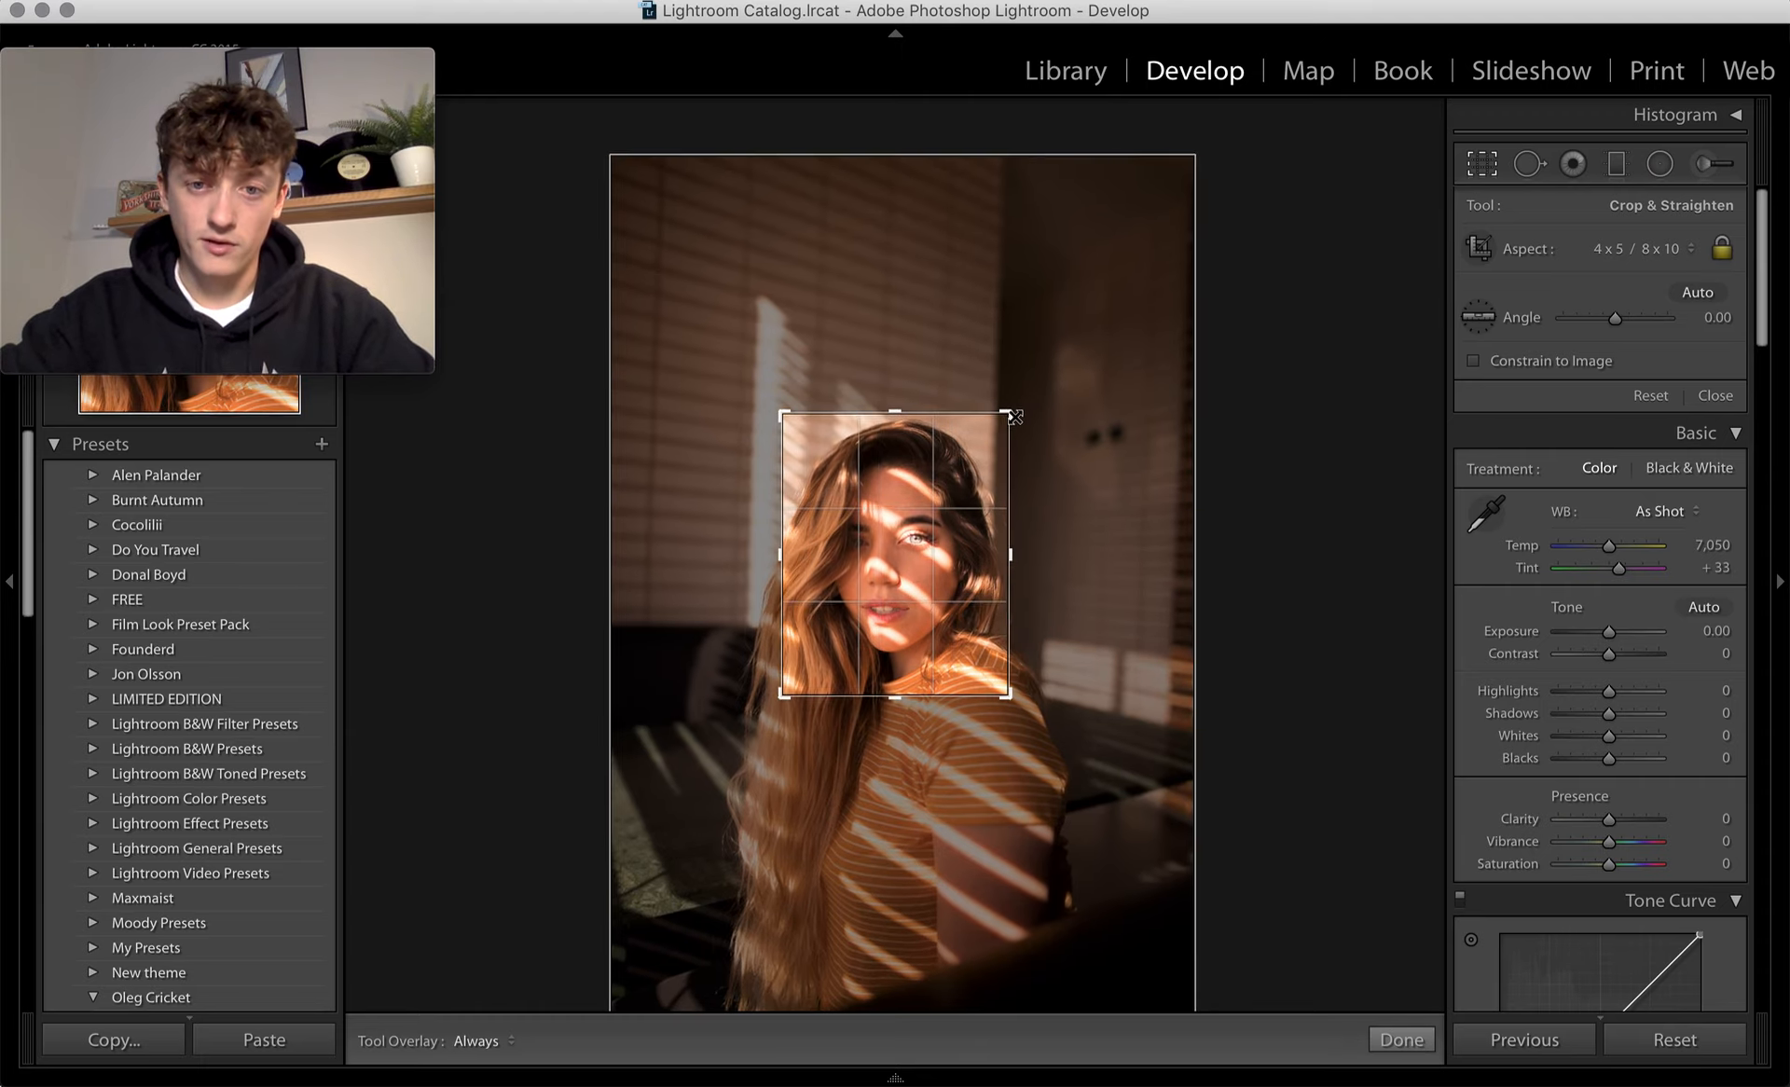
{"action": "left_click", "coordinate": [1401, 1039]}
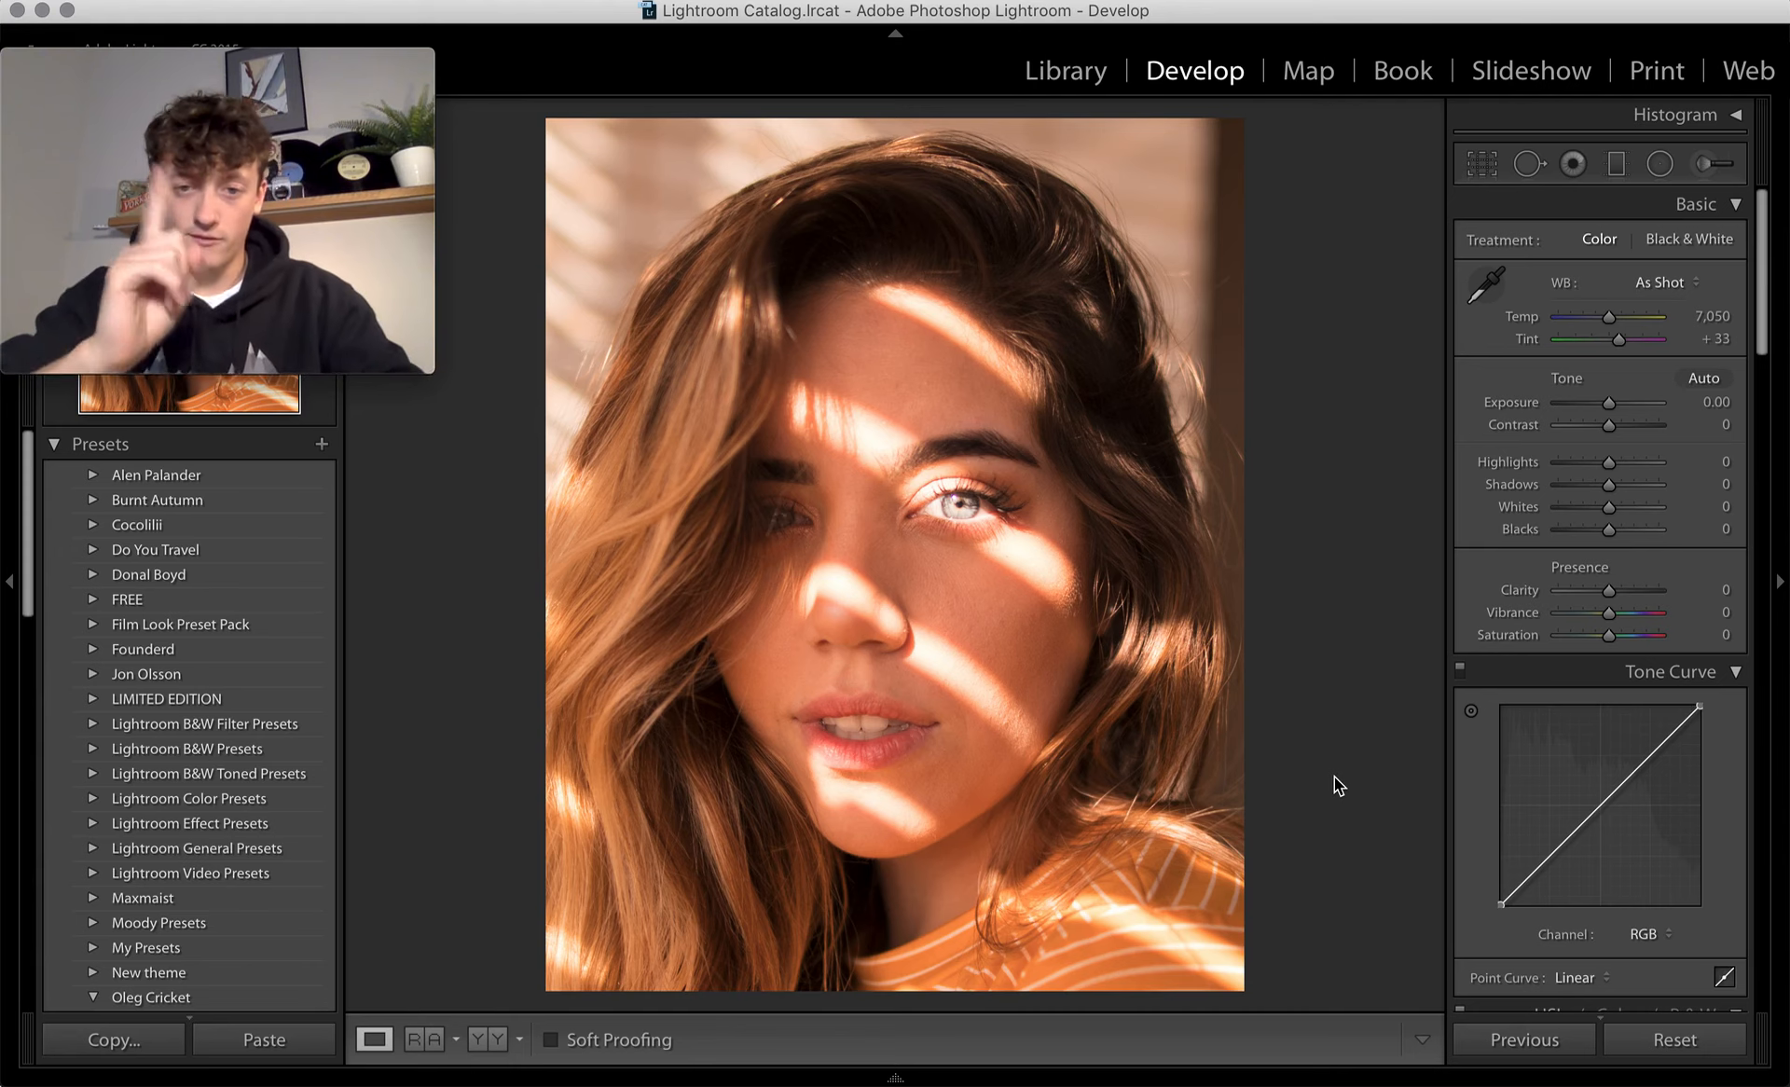
- Compare the portrait with the Instagram reference, and cool its white balance to Temp 4,375 and Tint +18
{"action": "key", "text": "super+Tab"}
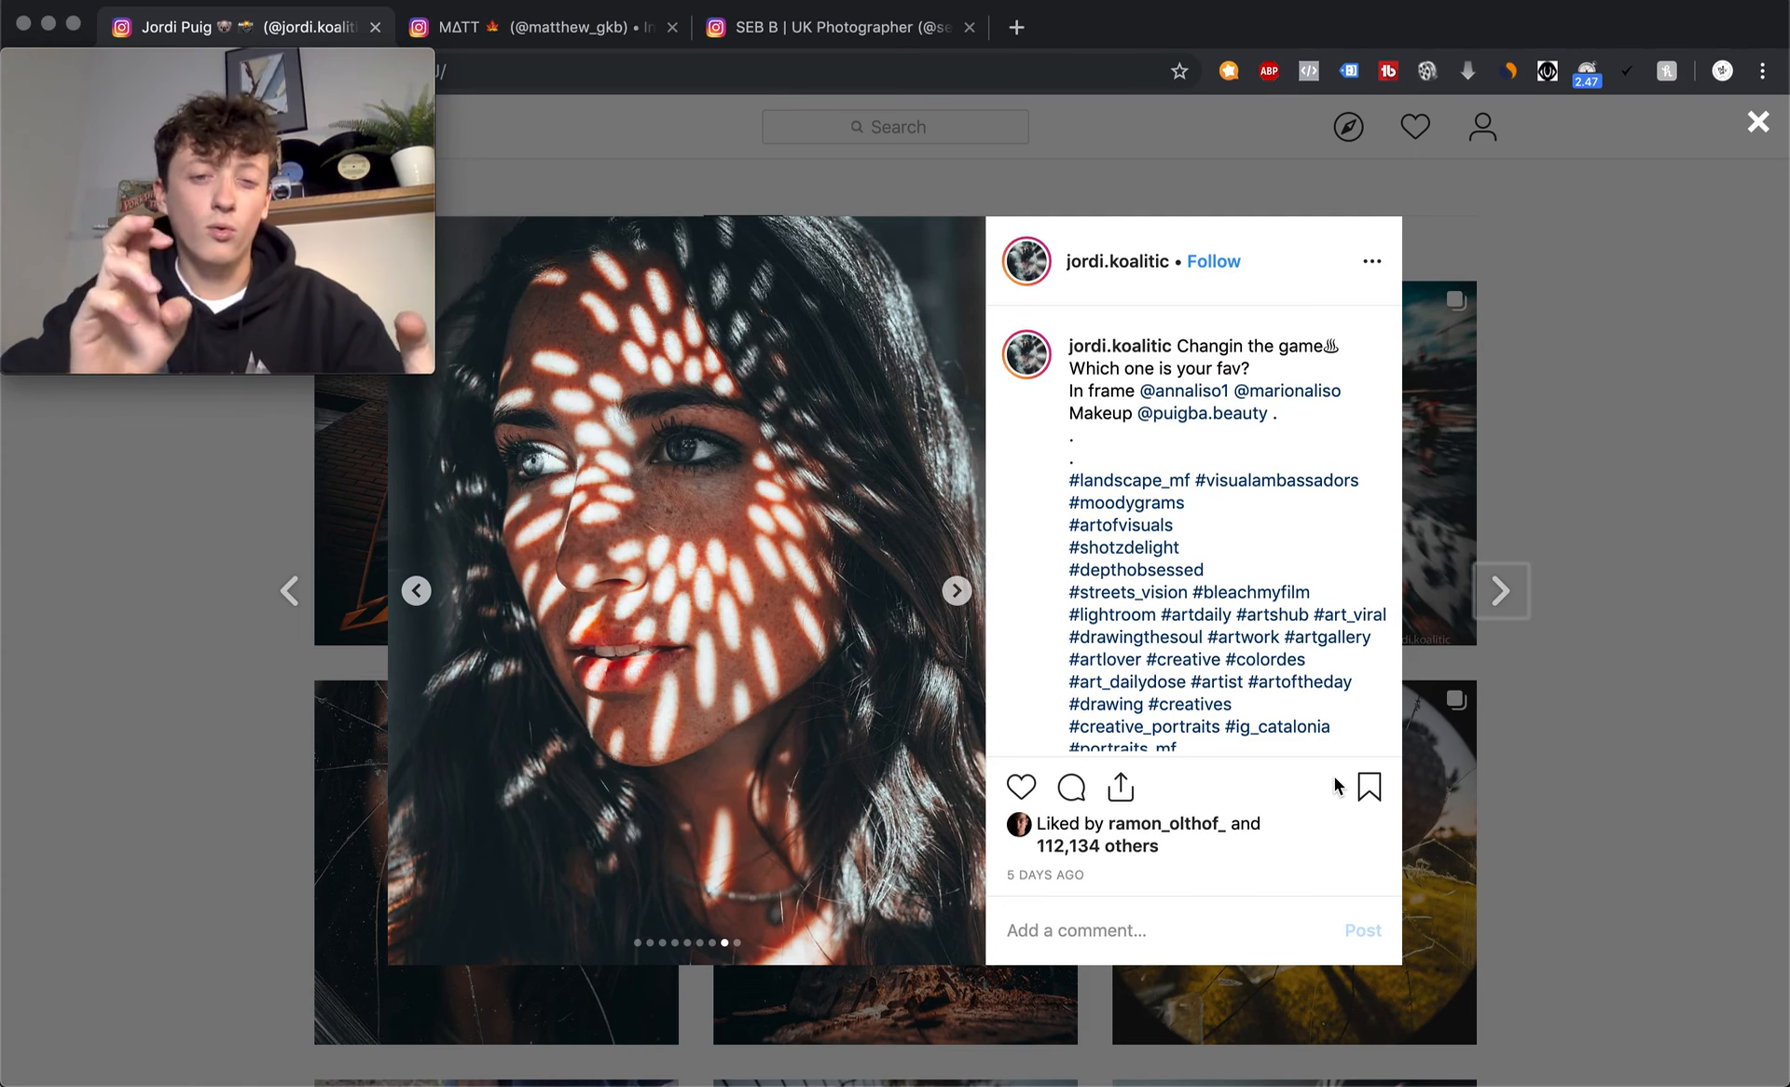
{"action": "key", "text": "super+Tab"}
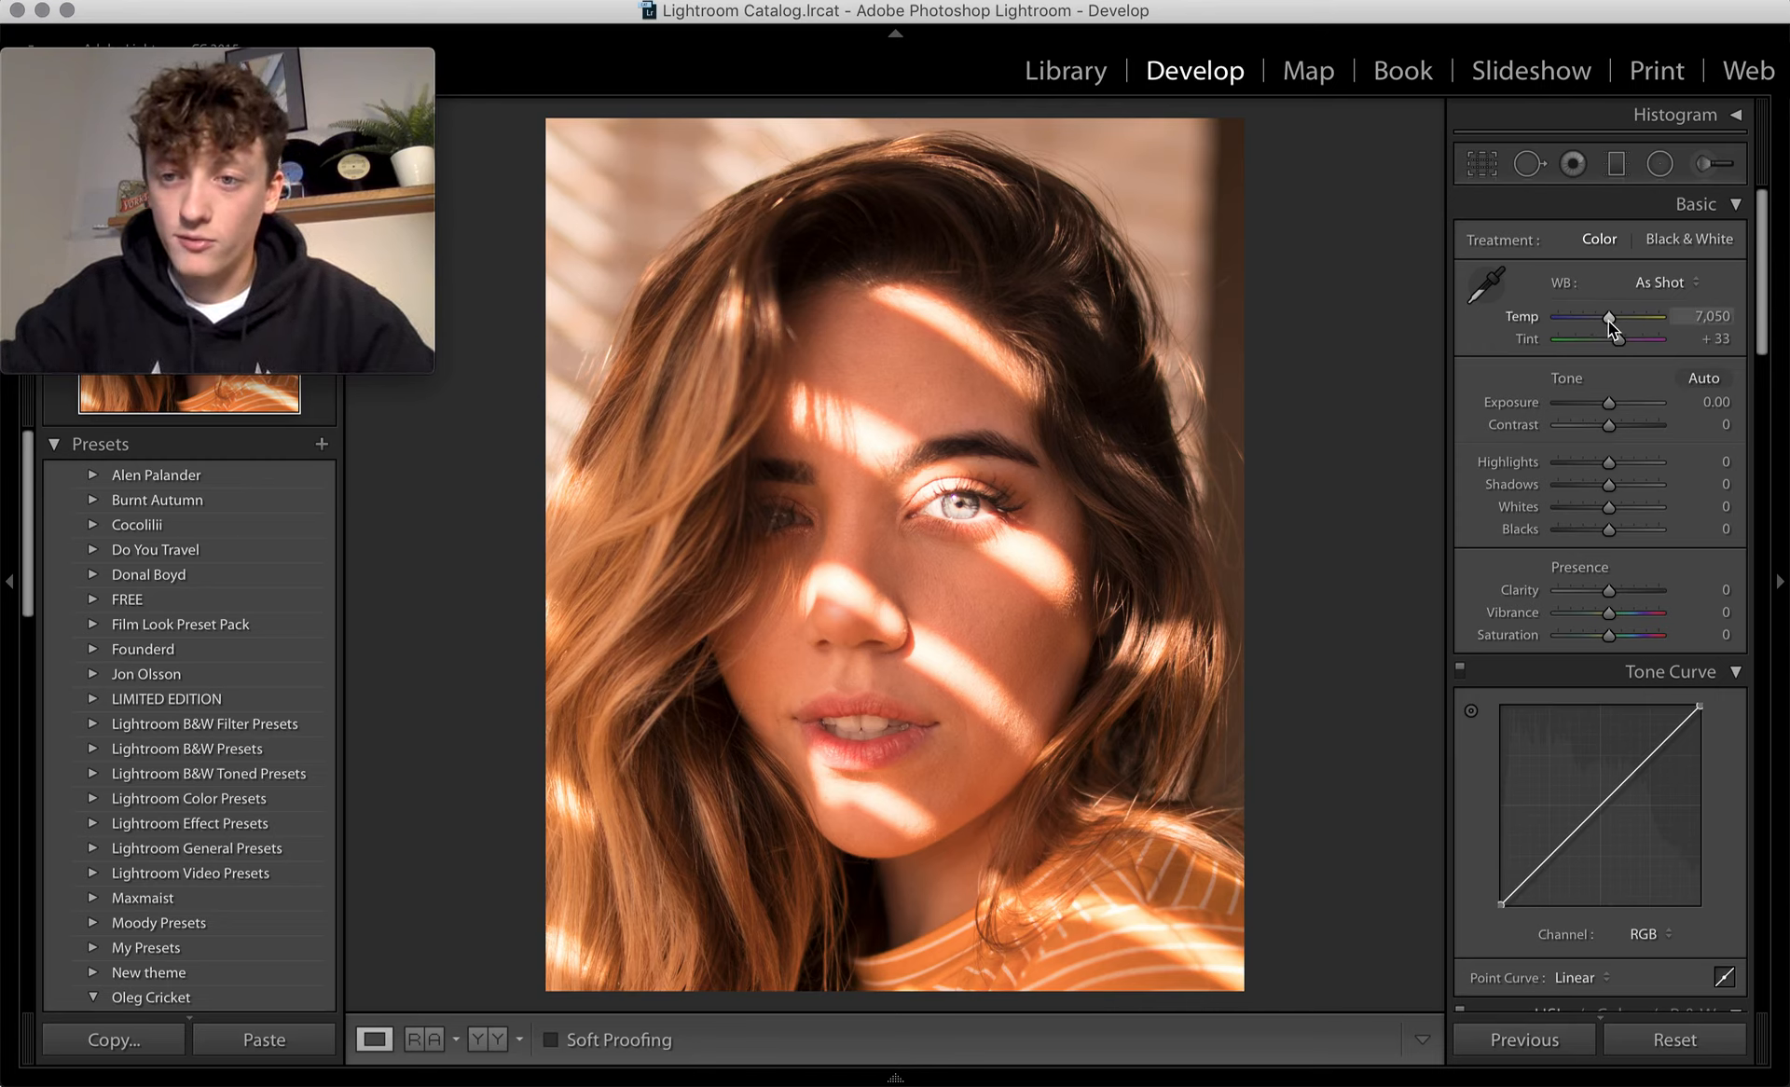
{"action": "left_click_drag", "start_coordinate": [1609, 317], "coordinate": [1581, 320]}
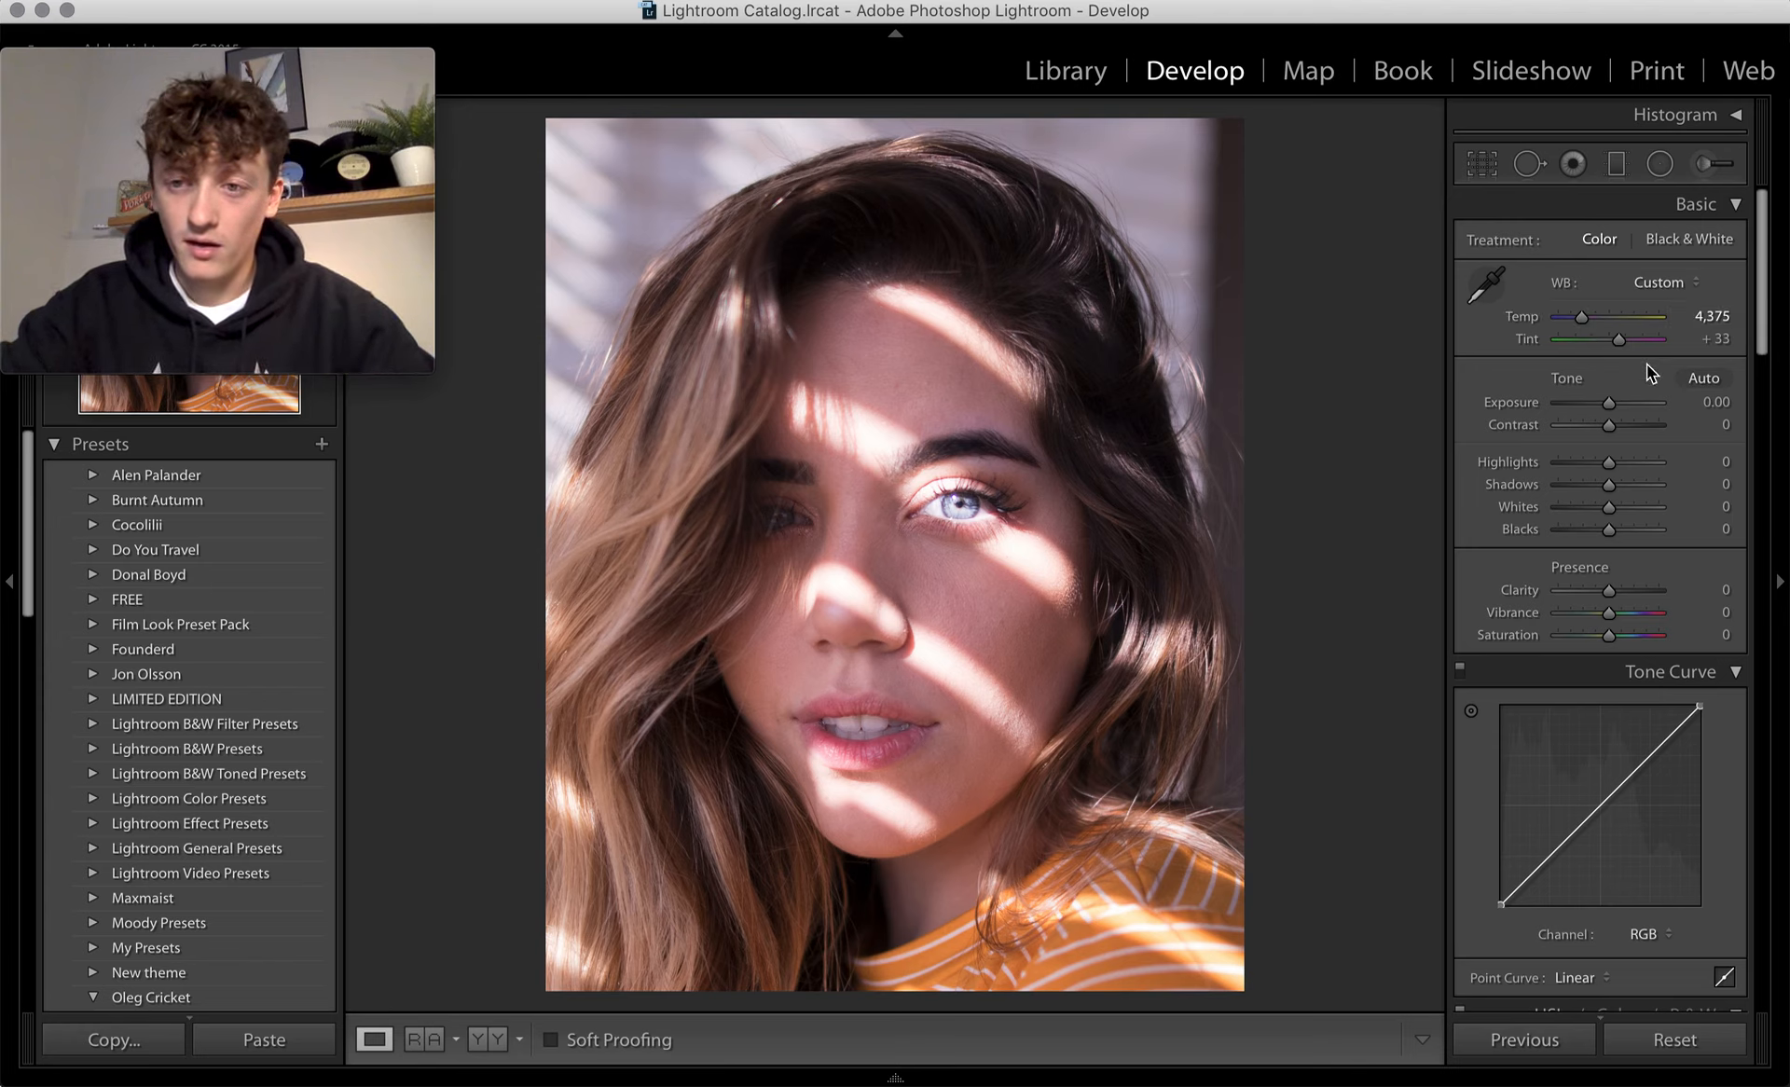
{"action": "left_click_drag", "start_coordinate": [1620, 343], "coordinate": [1615, 345]}
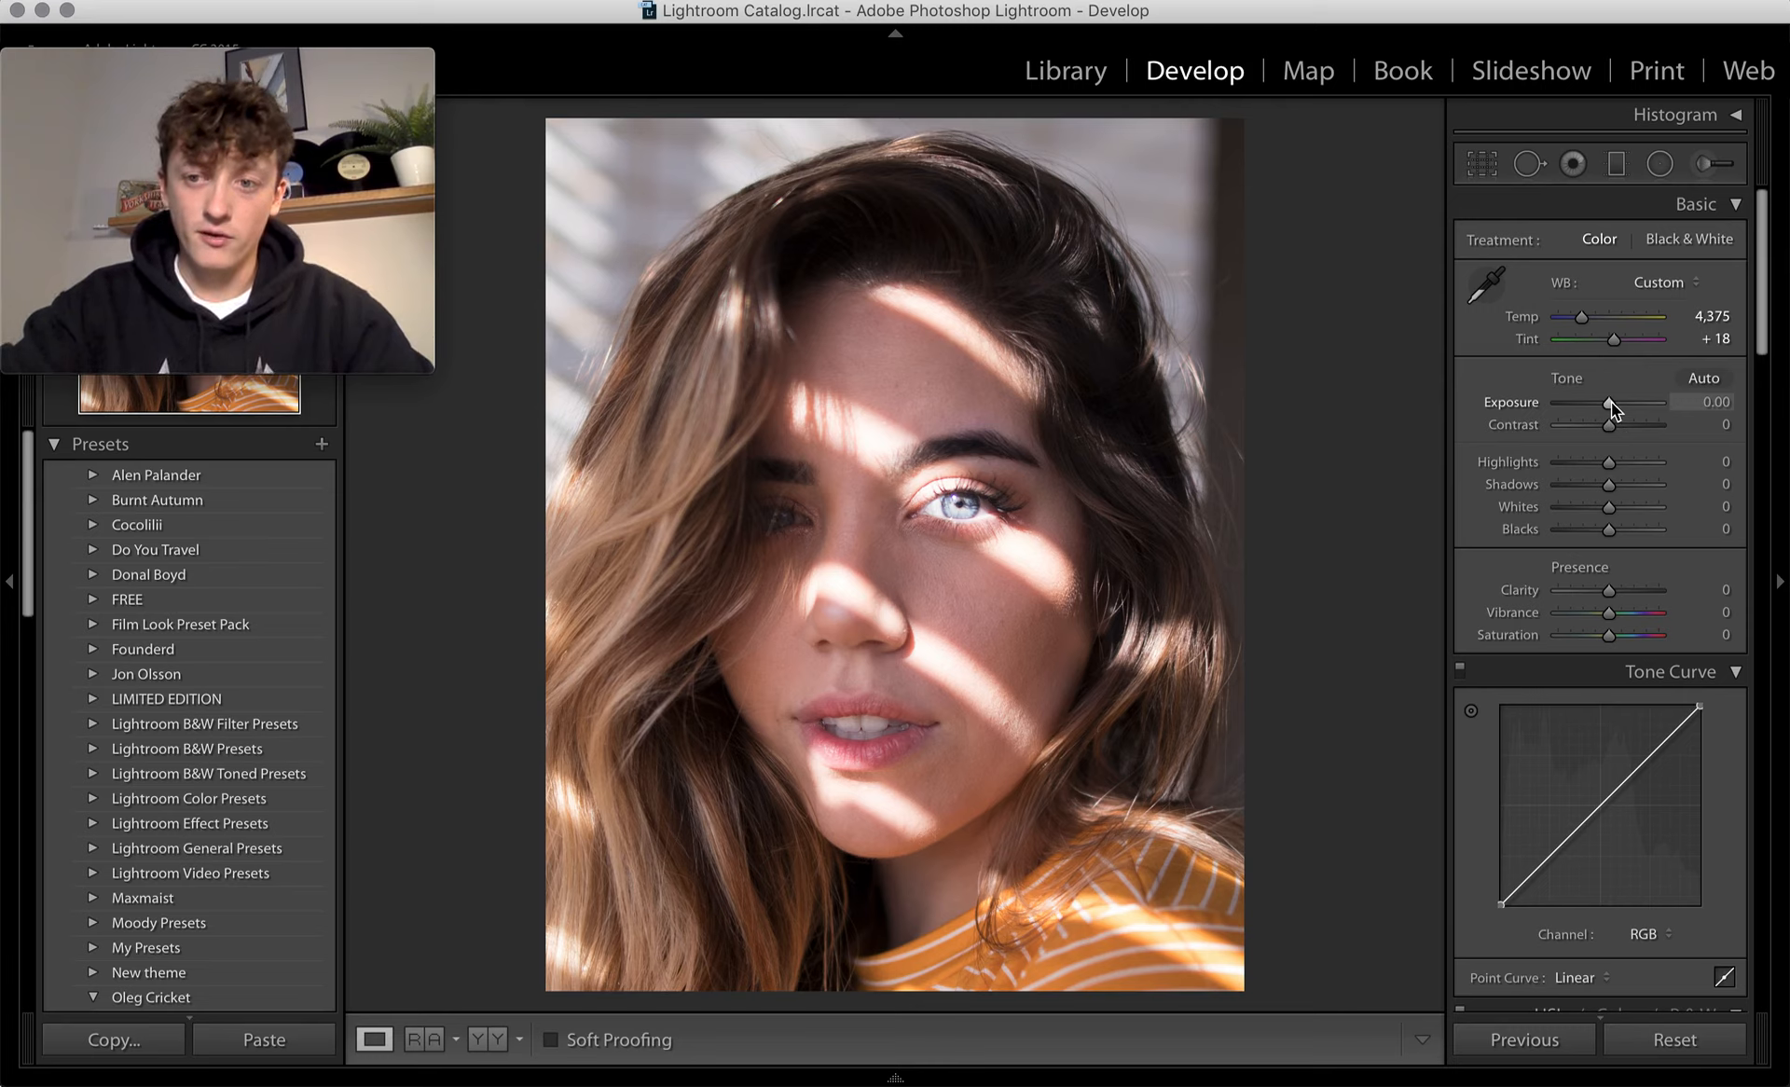
- Set the portrait's Exposure to −0.70, Shadows to +100, Whites to +46 and Blacks to −30, checking the tones against the Instagram reference
{"action": "left_click_drag", "start_coordinate": [1612, 401], "coordinate": [1604, 405]}
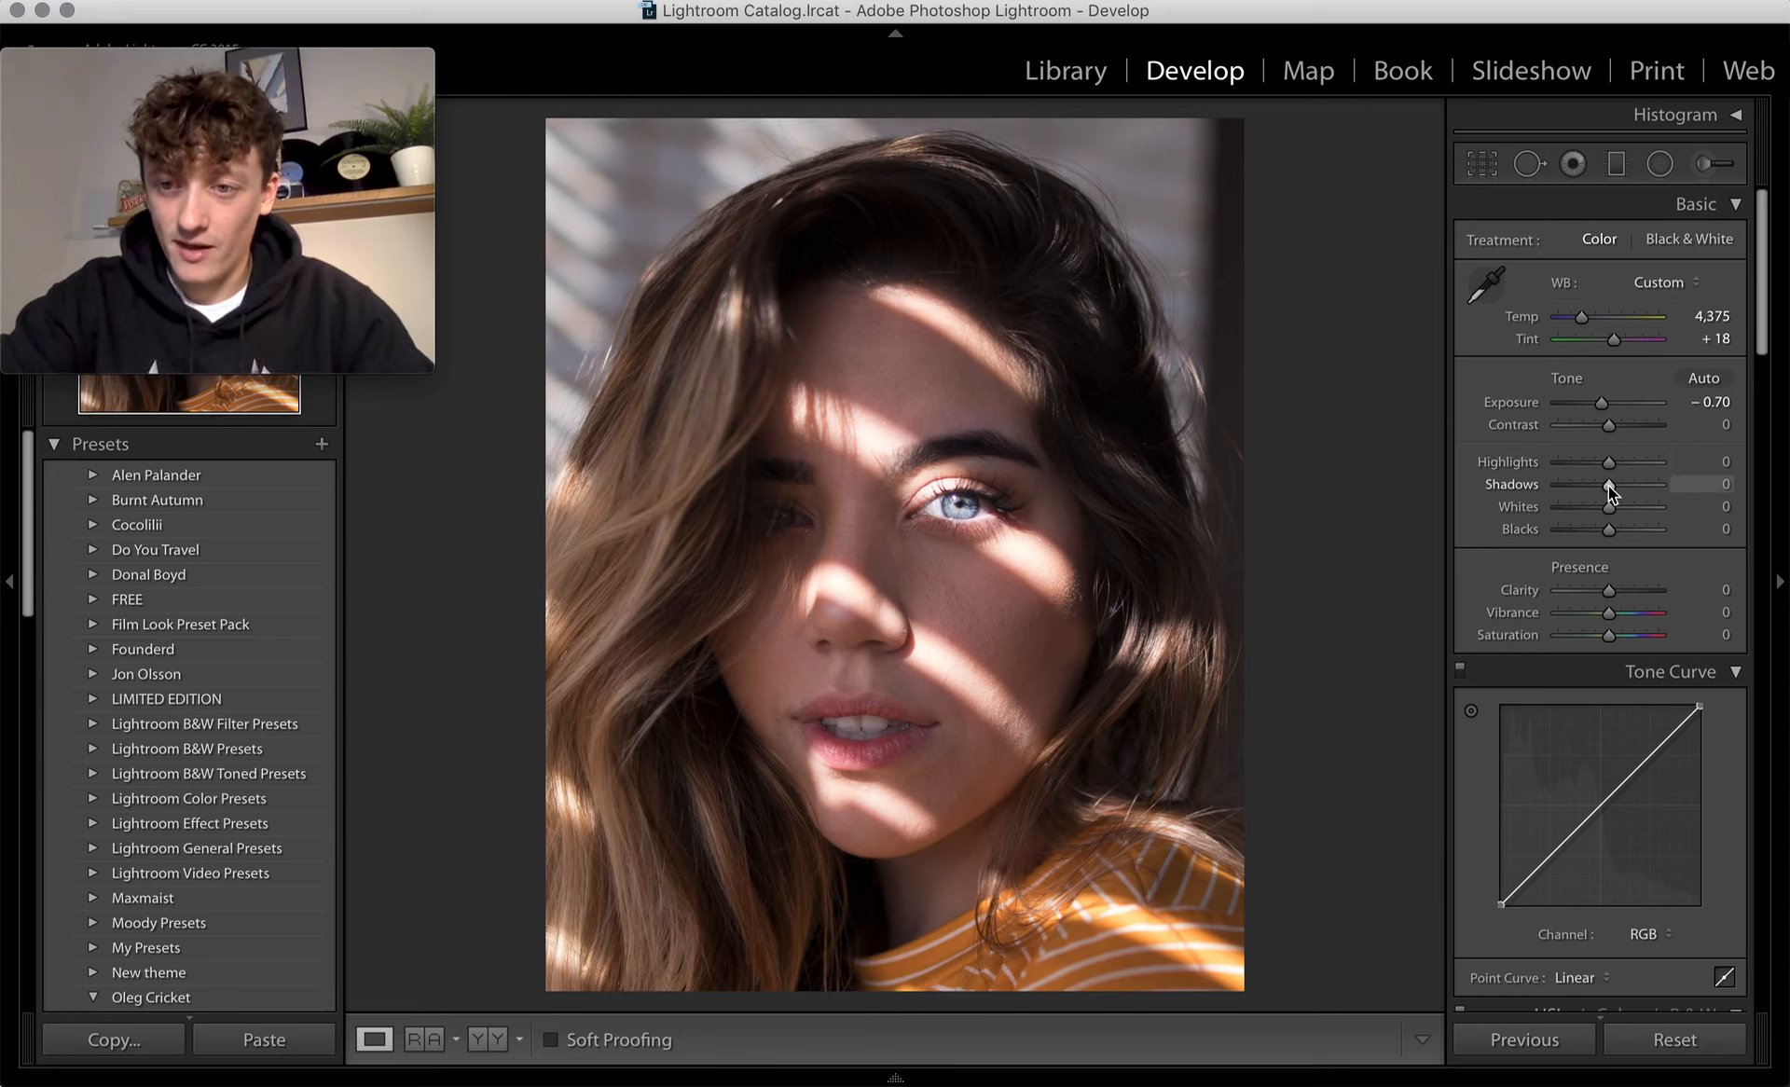
{"action": "left_click_drag", "start_coordinate": [1608, 485], "coordinate": [1708, 485]}
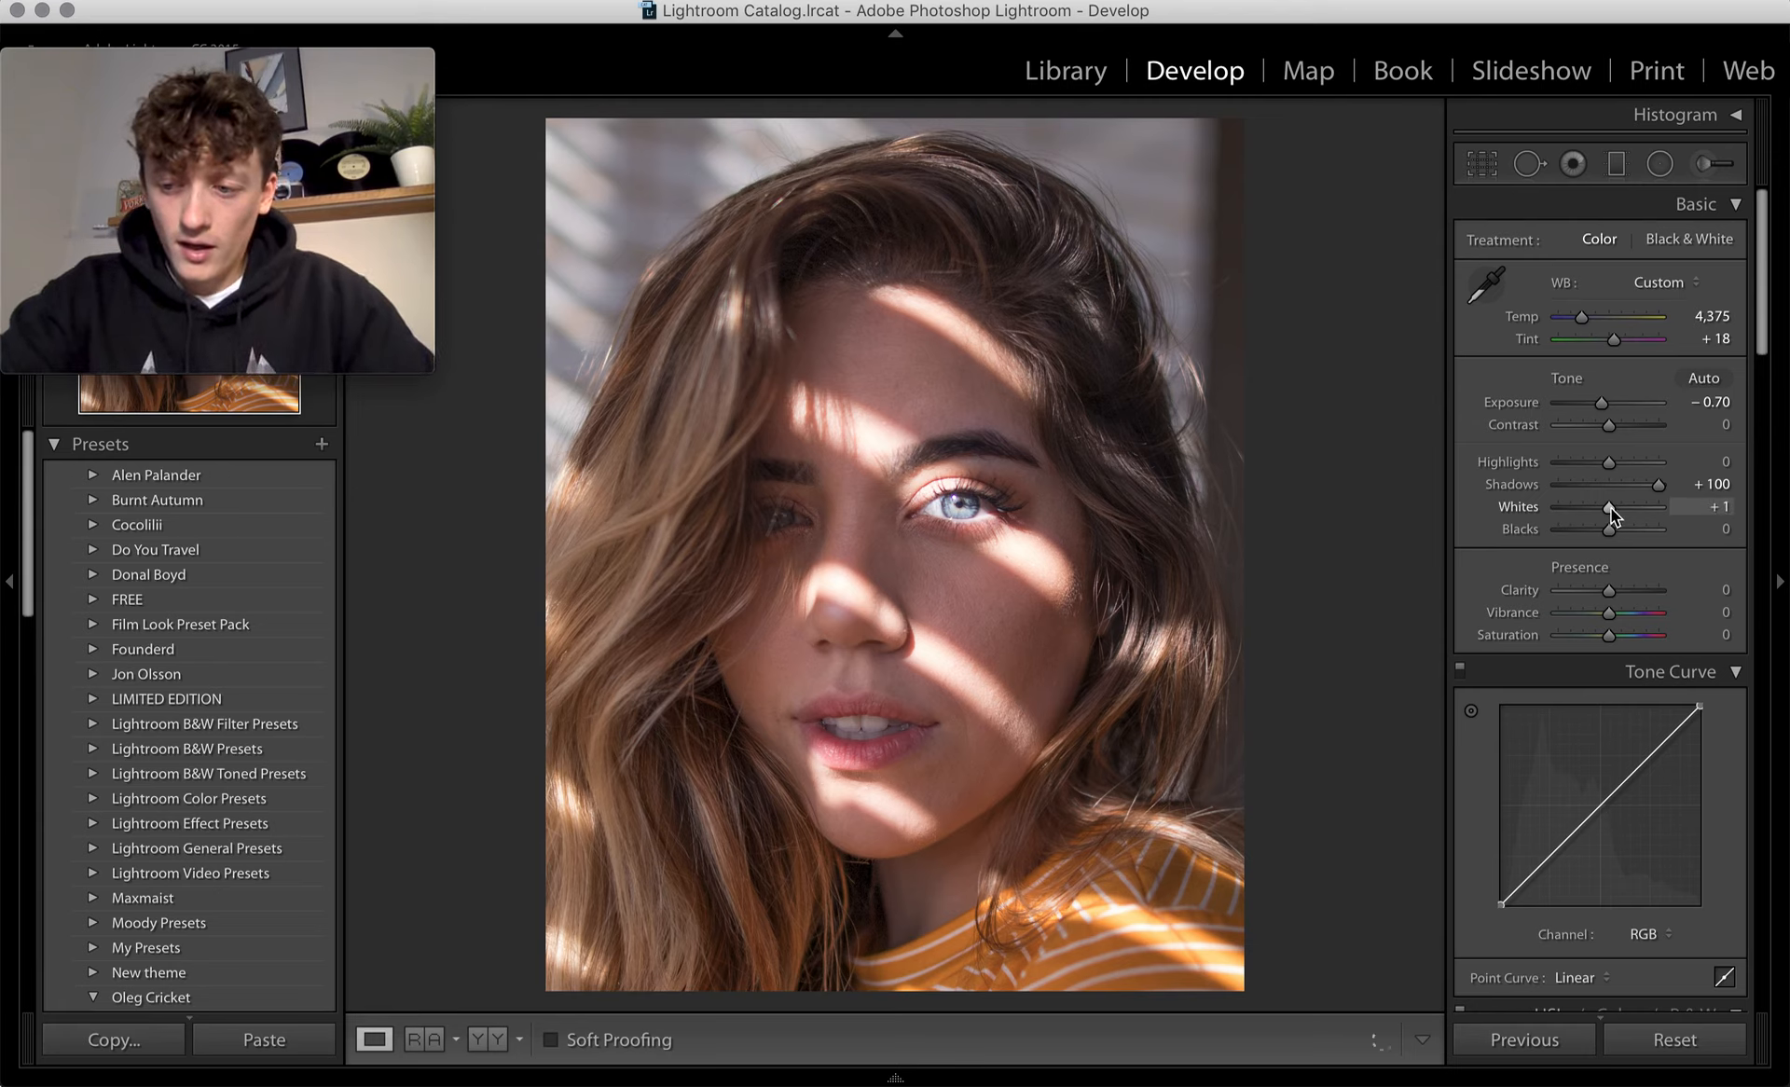
{"action": "left_click_drag", "start_coordinate": [1613, 509], "coordinate": [1630, 507]}
{"action": "left_click_drag", "start_coordinate": [1632, 516], "coordinate": [1637, 518]}
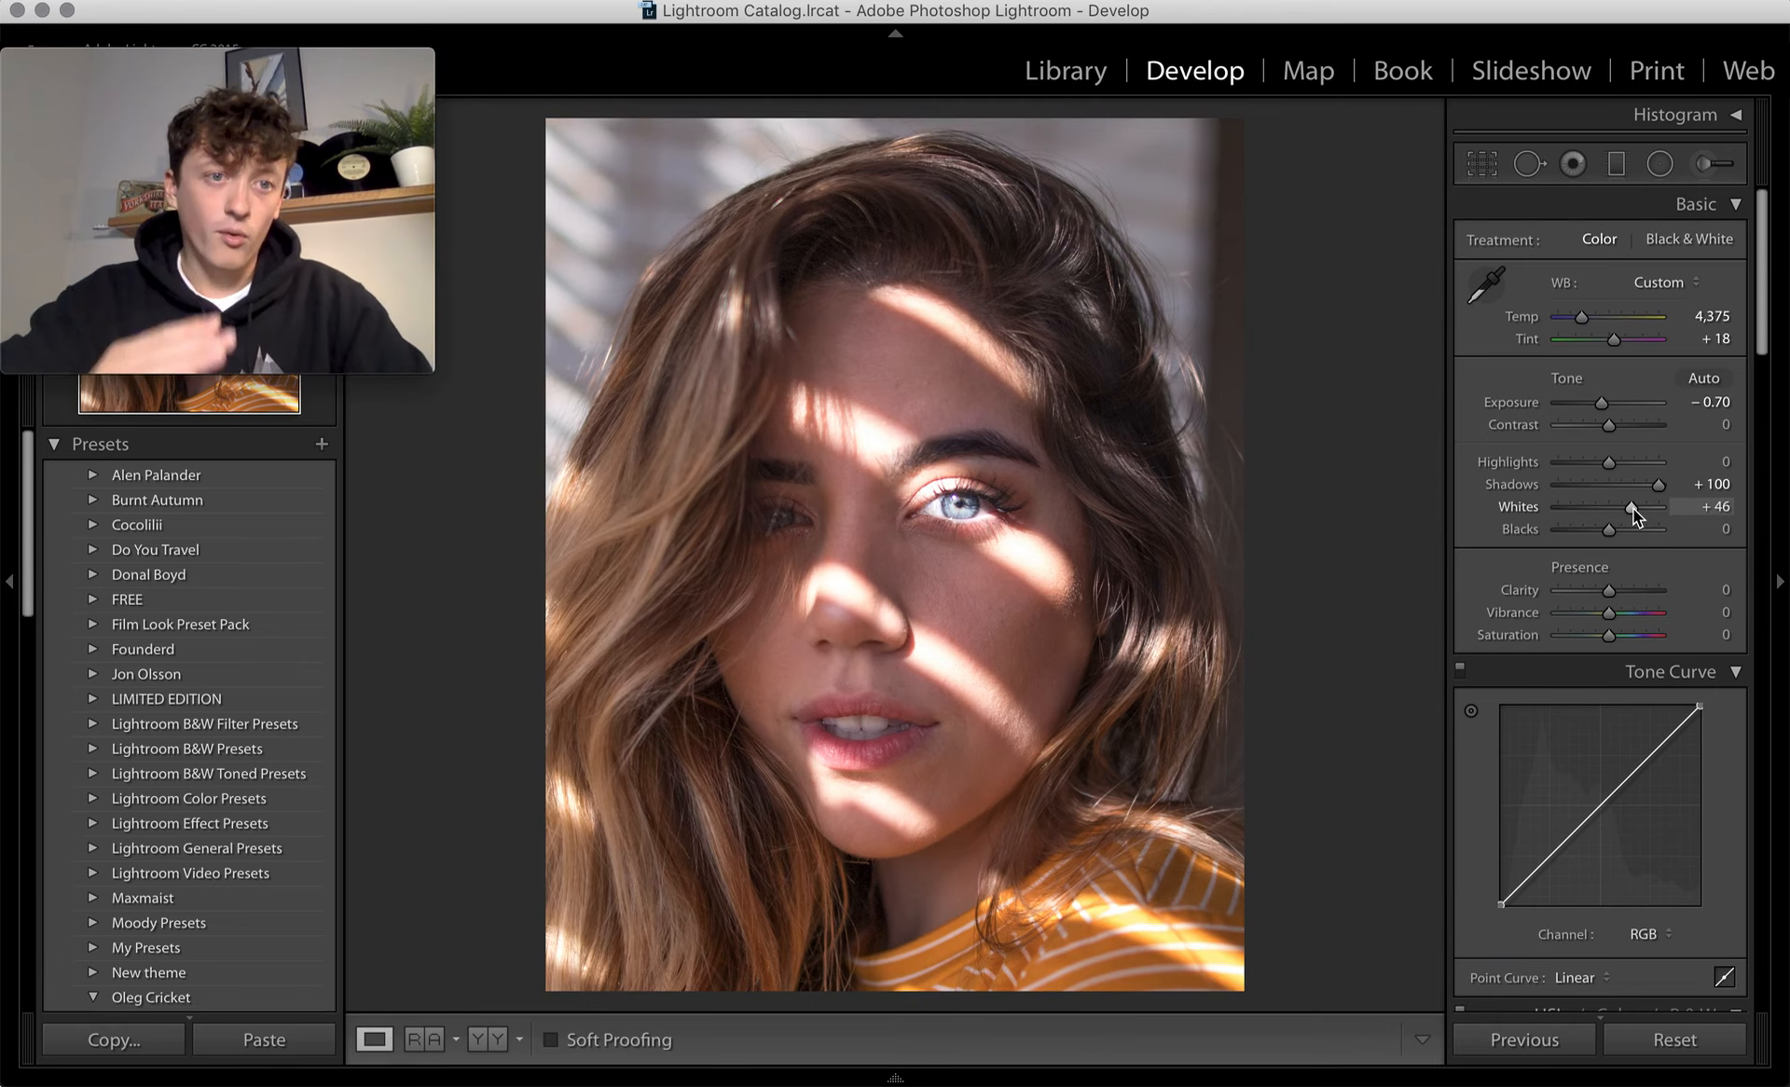
{"action": "key", "text": "super+Tab"}
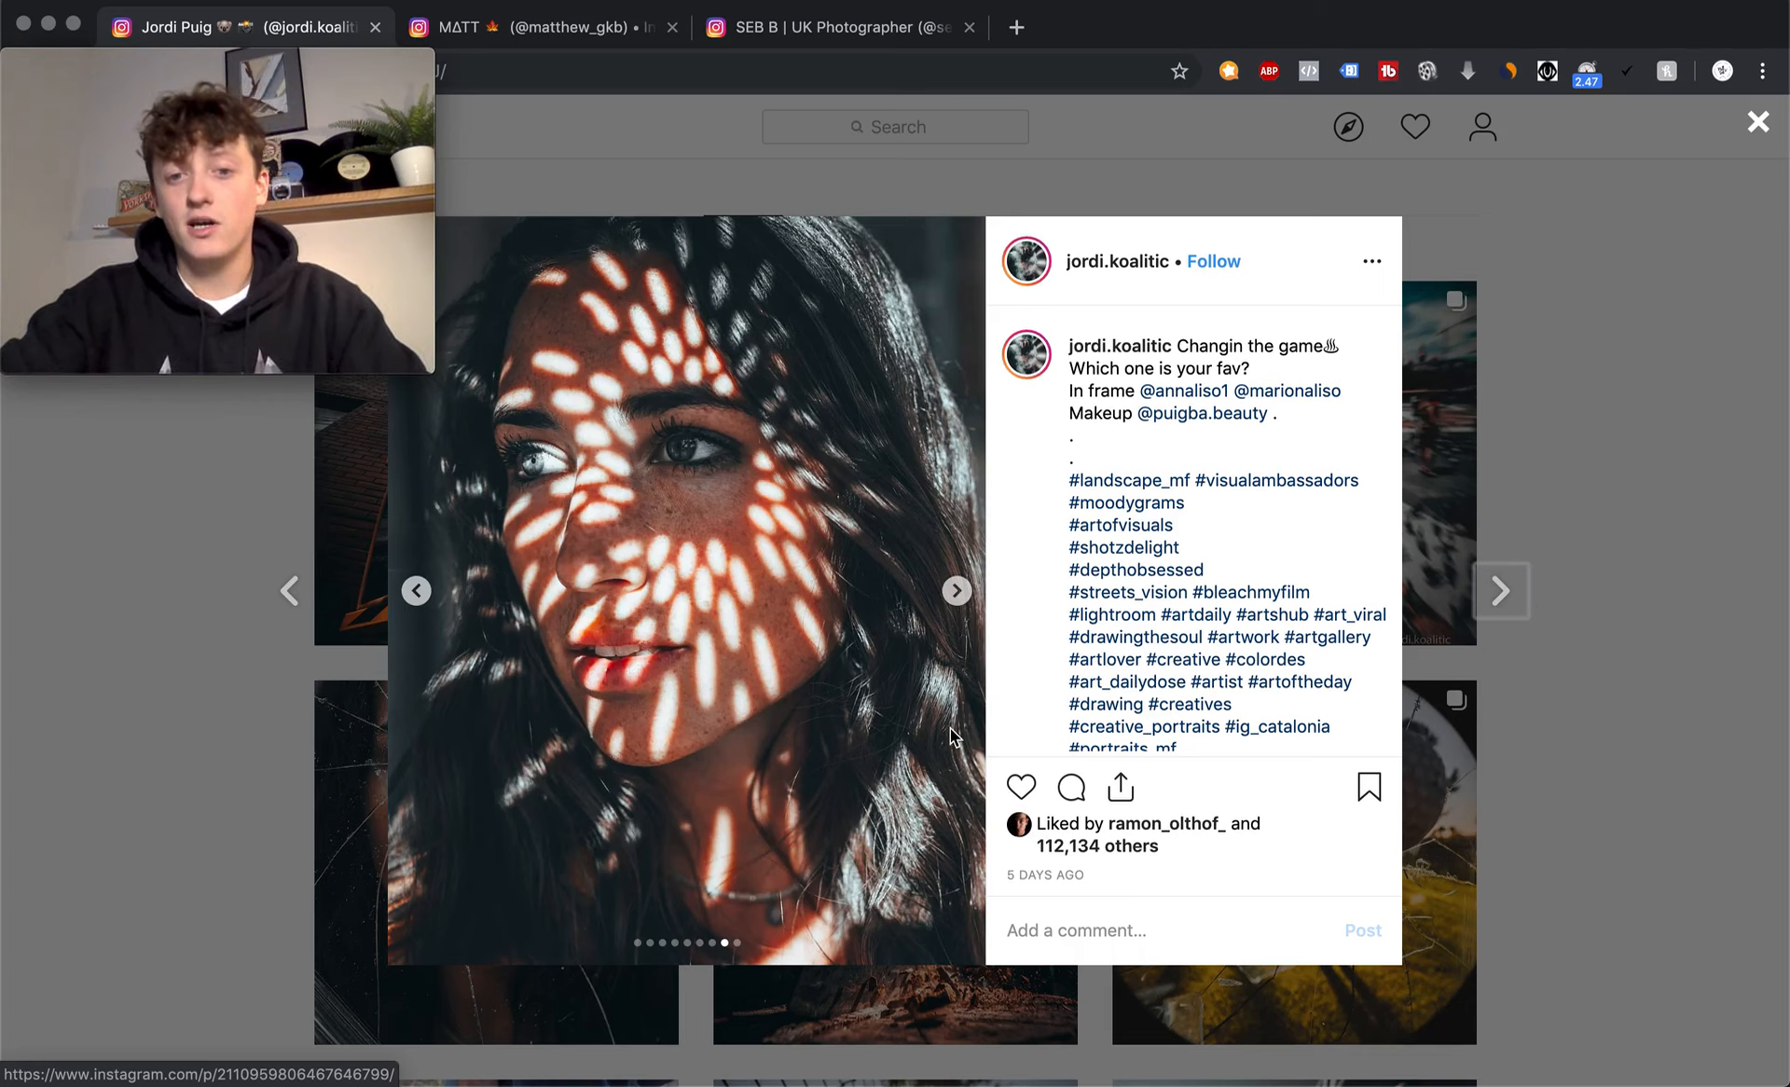
{"action": "key", "text": "super+Tab"}
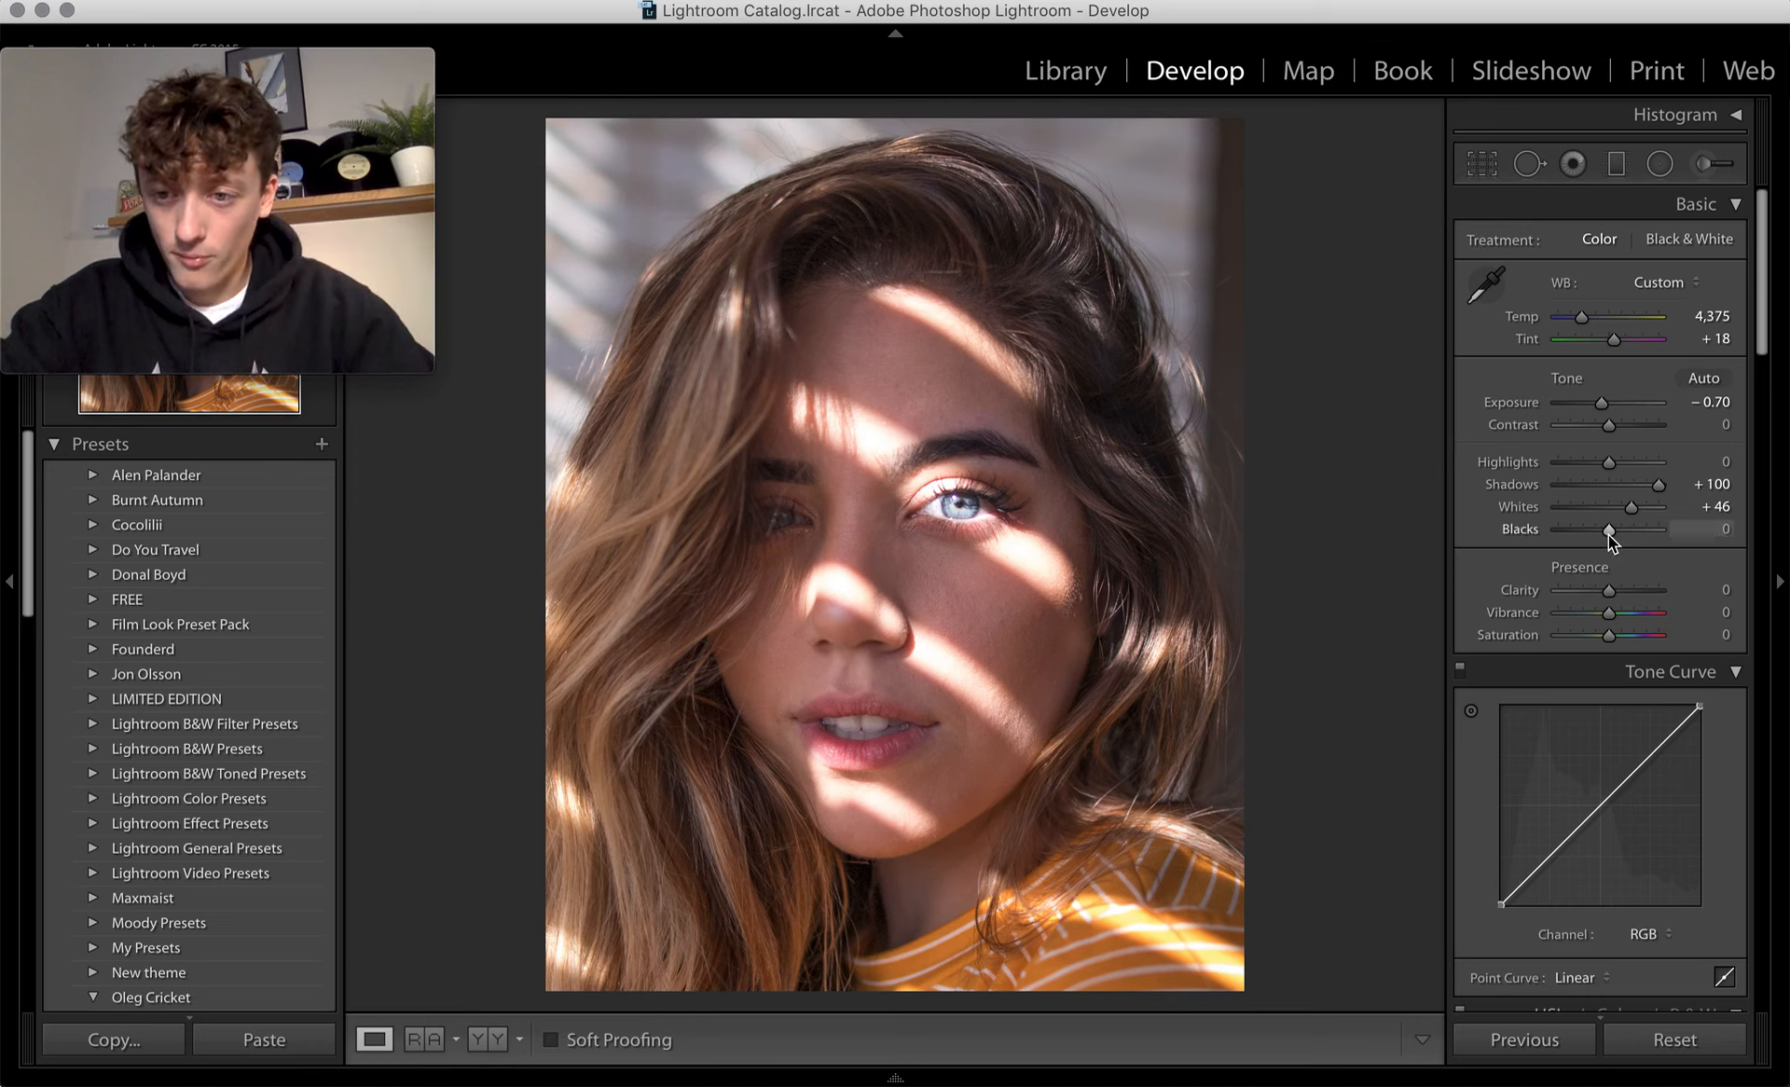
{"action": "left_click_drag", "start_coordinate": [1603, 535], "coordinate": [1593, 536]}
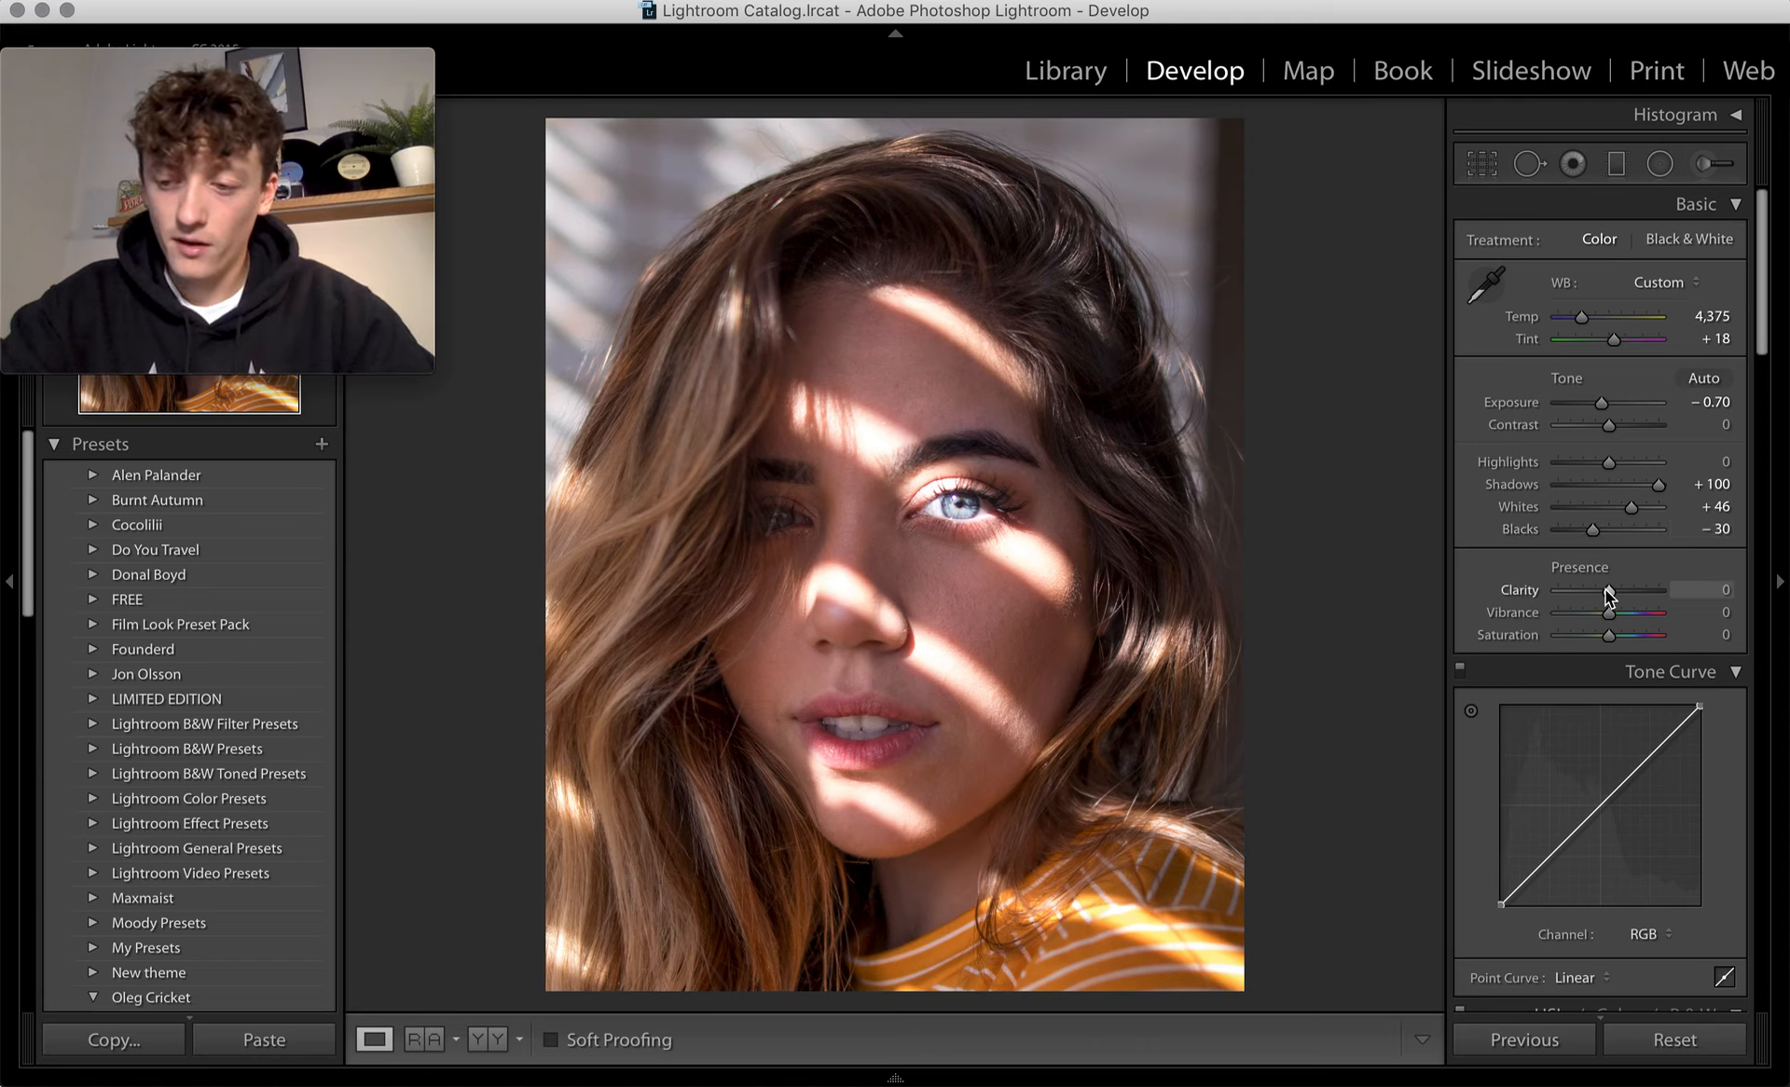
- Set the portrait's Clarity to +63, Vibrance to +7 and Saturation to −35
{"action": "left_click_drag", "start_coordinate": [1607, 595], "coordinate": [1640, 594]}
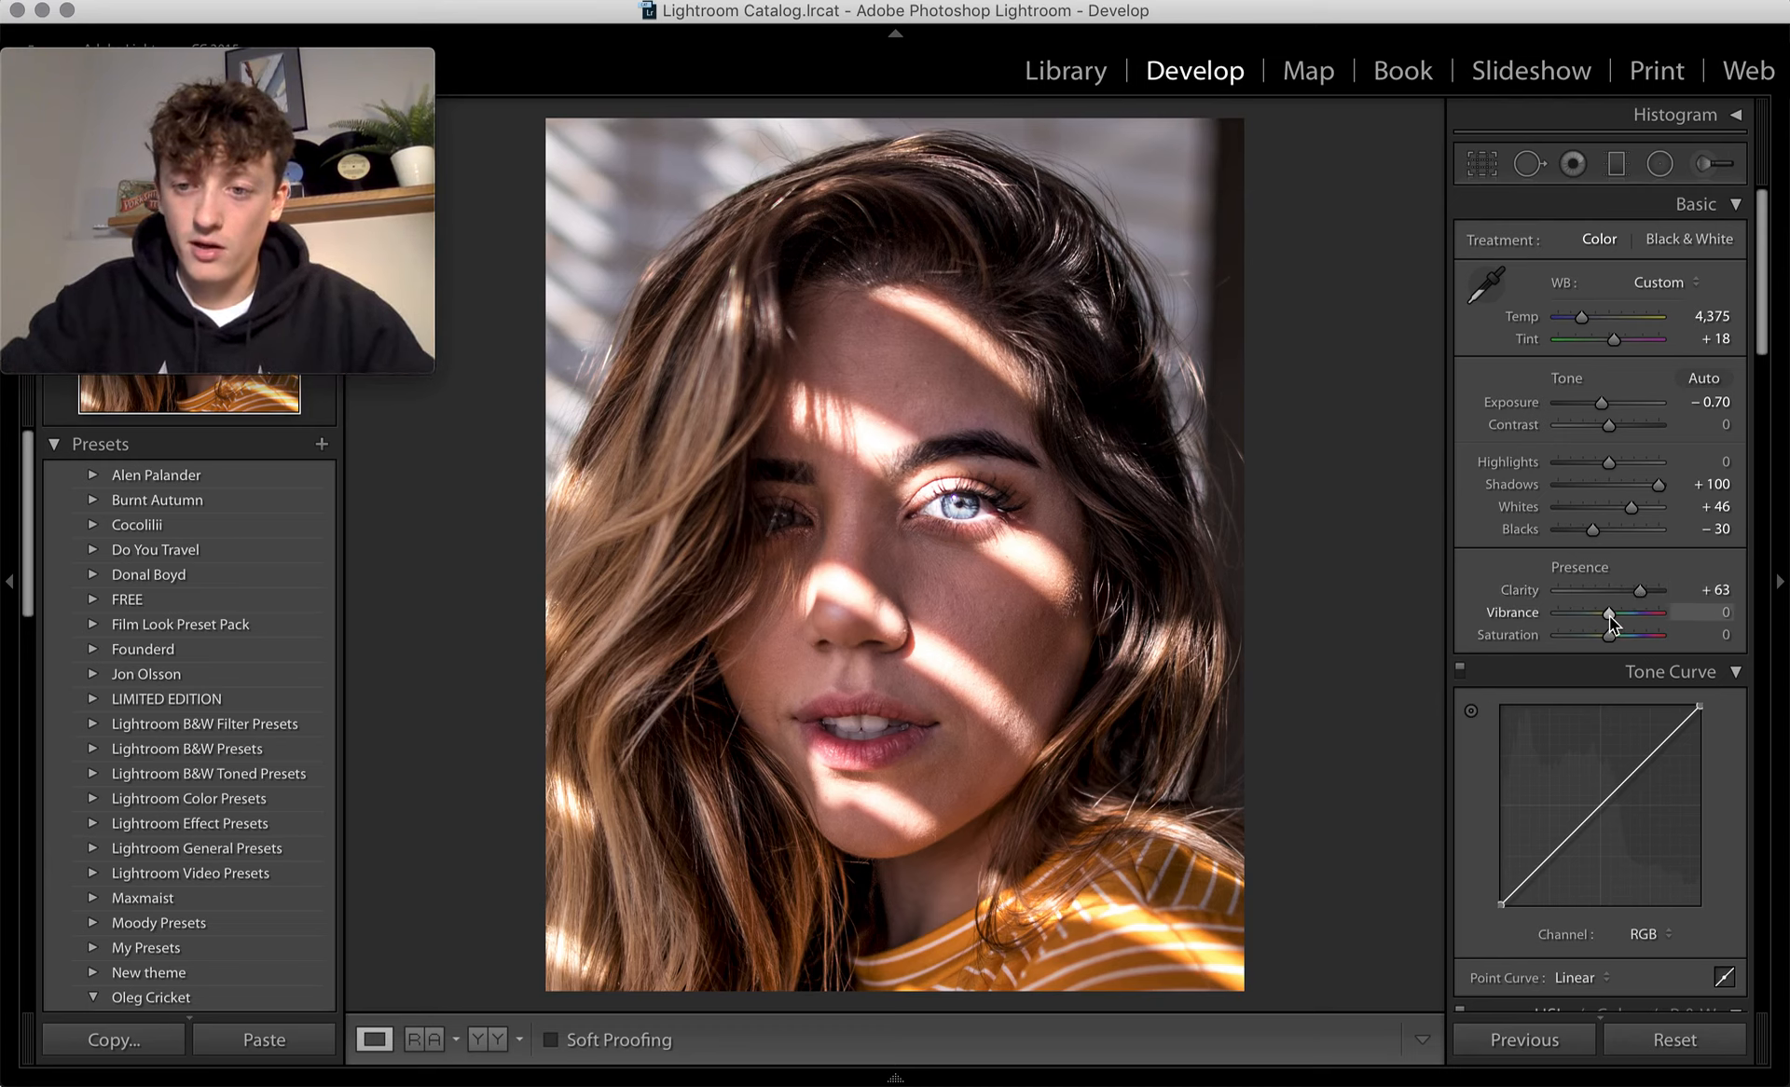
{"action": "left_click_drag", "start_coordinate": [1610, 617], "coordinate": [1613, 618]}
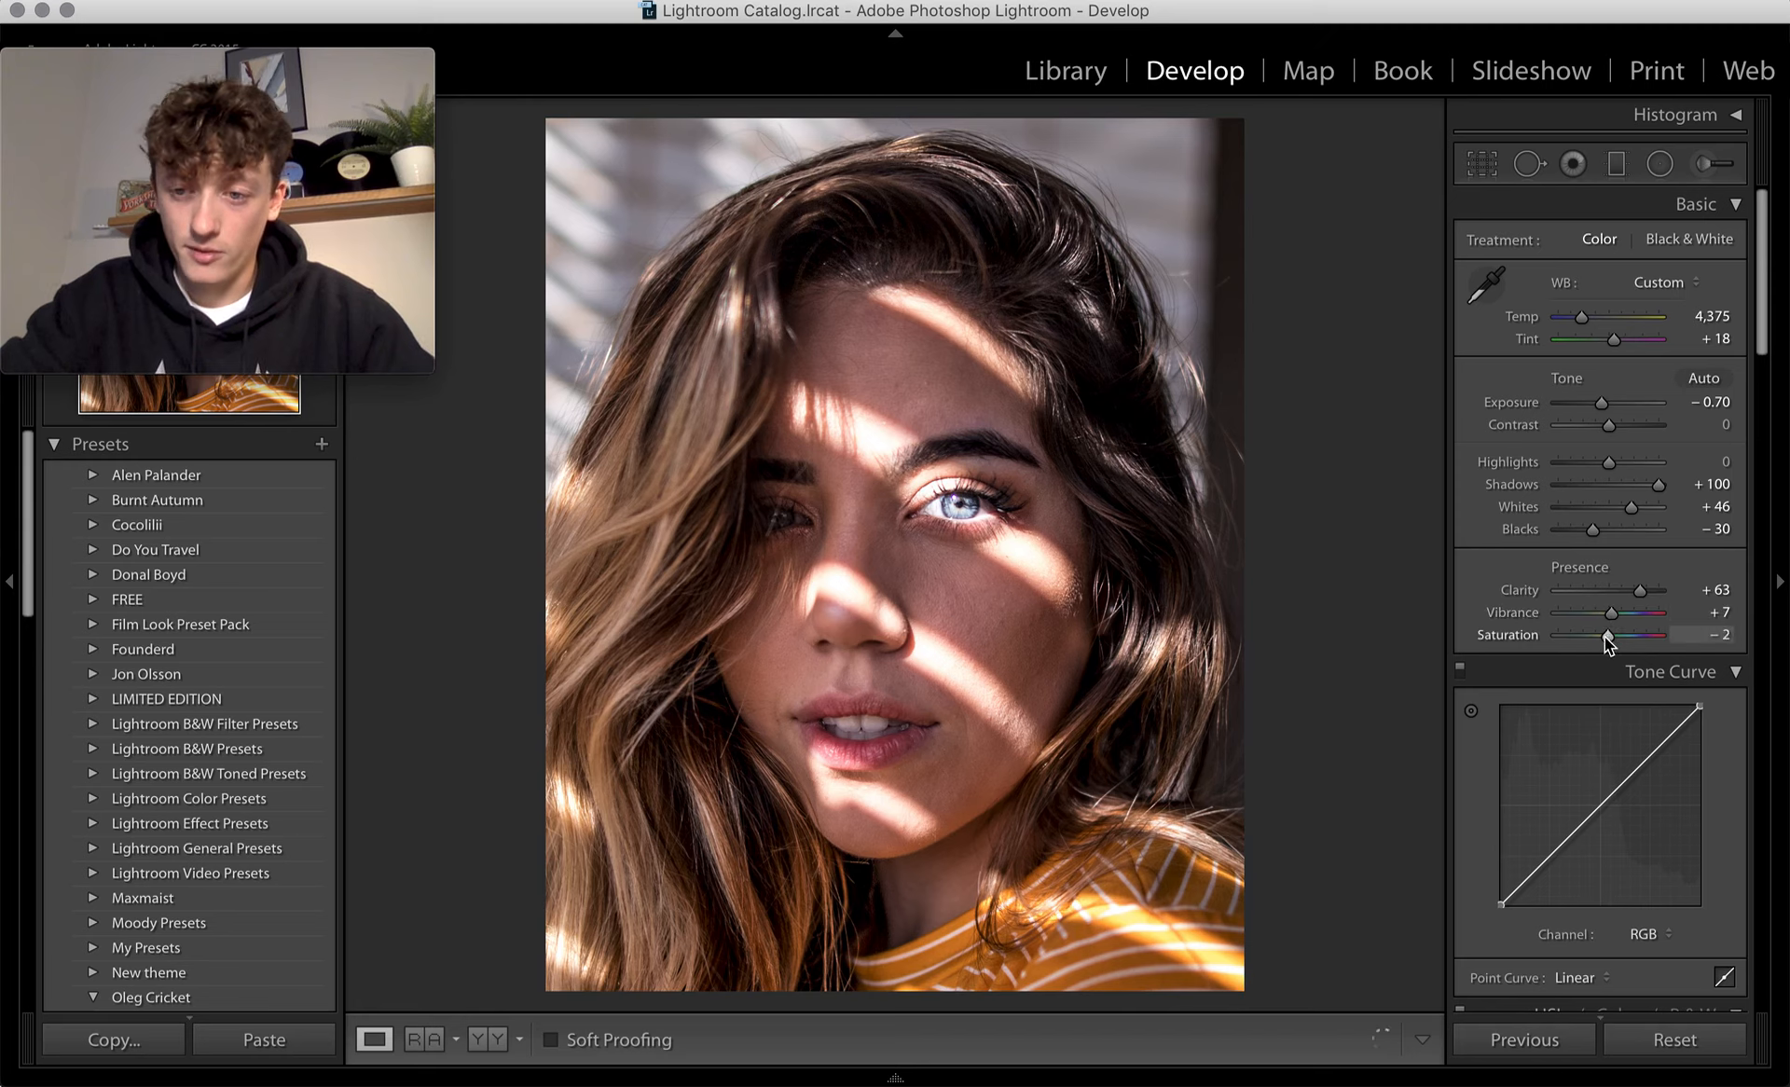
{"action": "left_click_drag", "start_coordinate": [1608, 641], "coordinate": [1593, 644]}
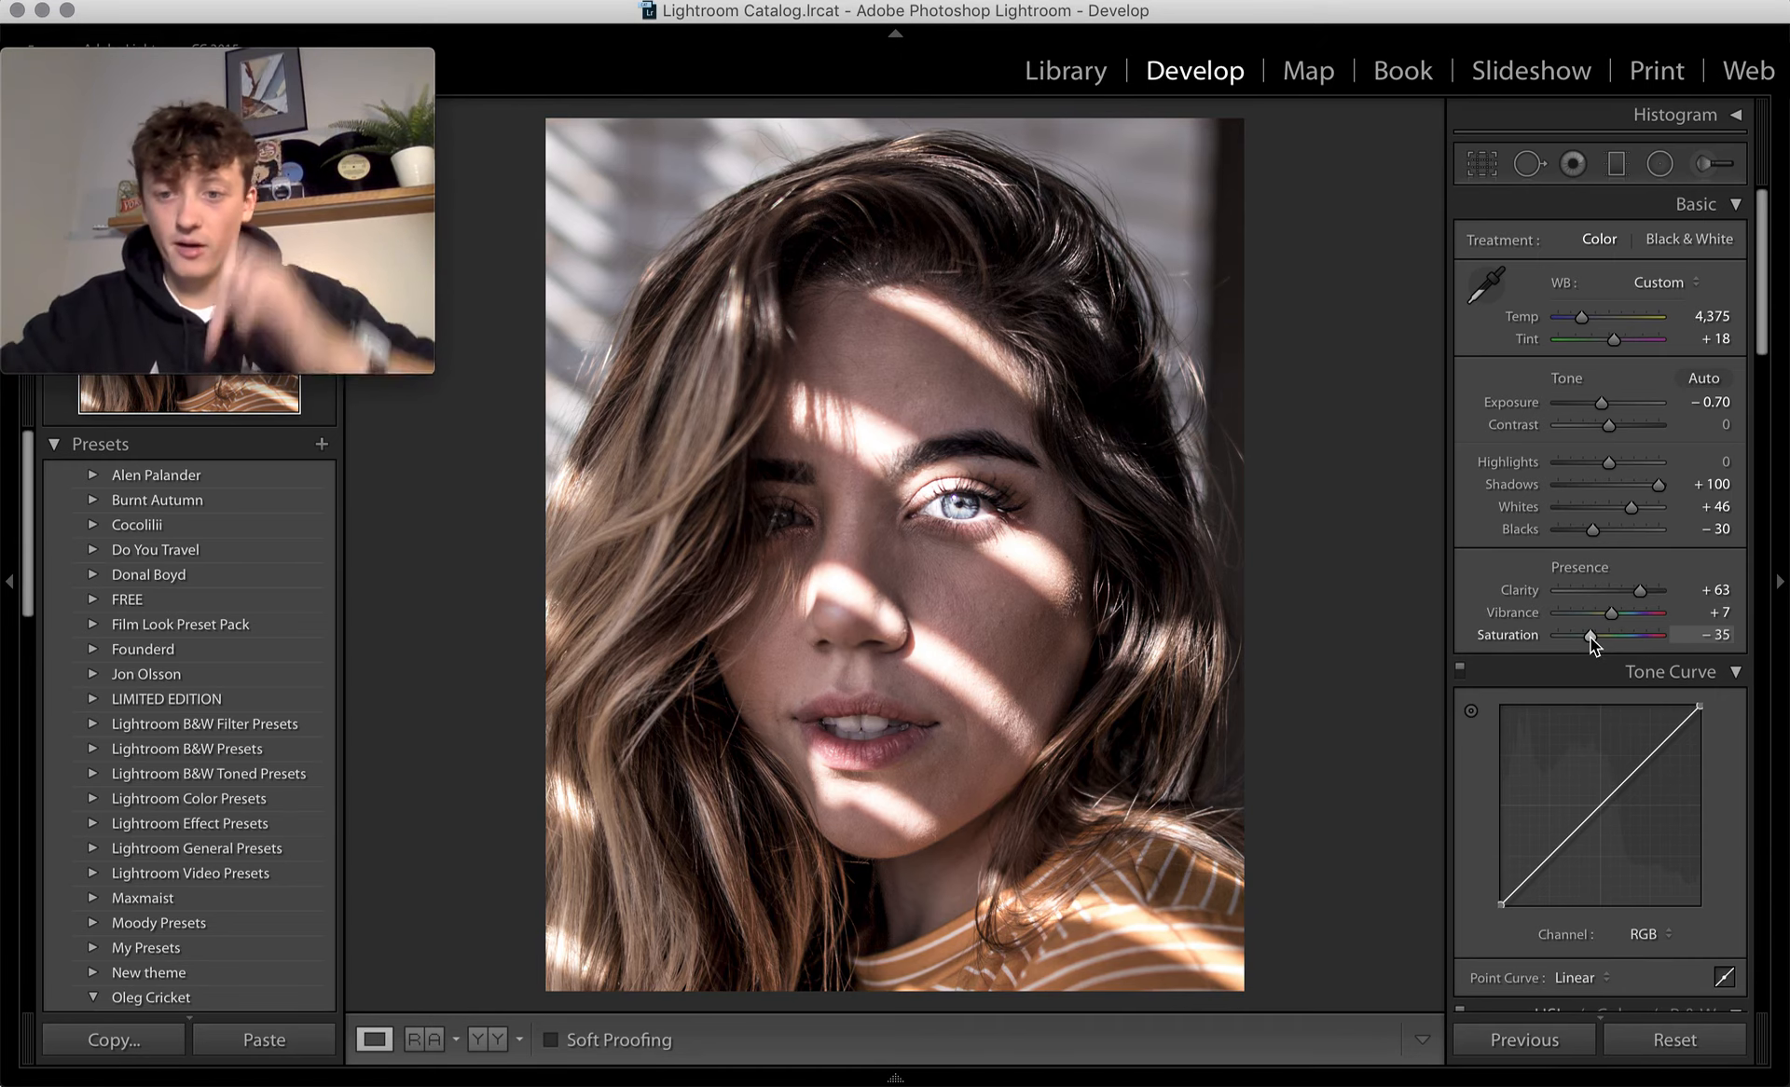
- Add shadow, midtone and highlight points to the RGB tone curve, pulling the shadows down and keeping the midtones and highlights near the diagonal
{"action": "scroll", "coordinate": [1591, 642], "scroll_direction": "down", "scroll_amount": 3}
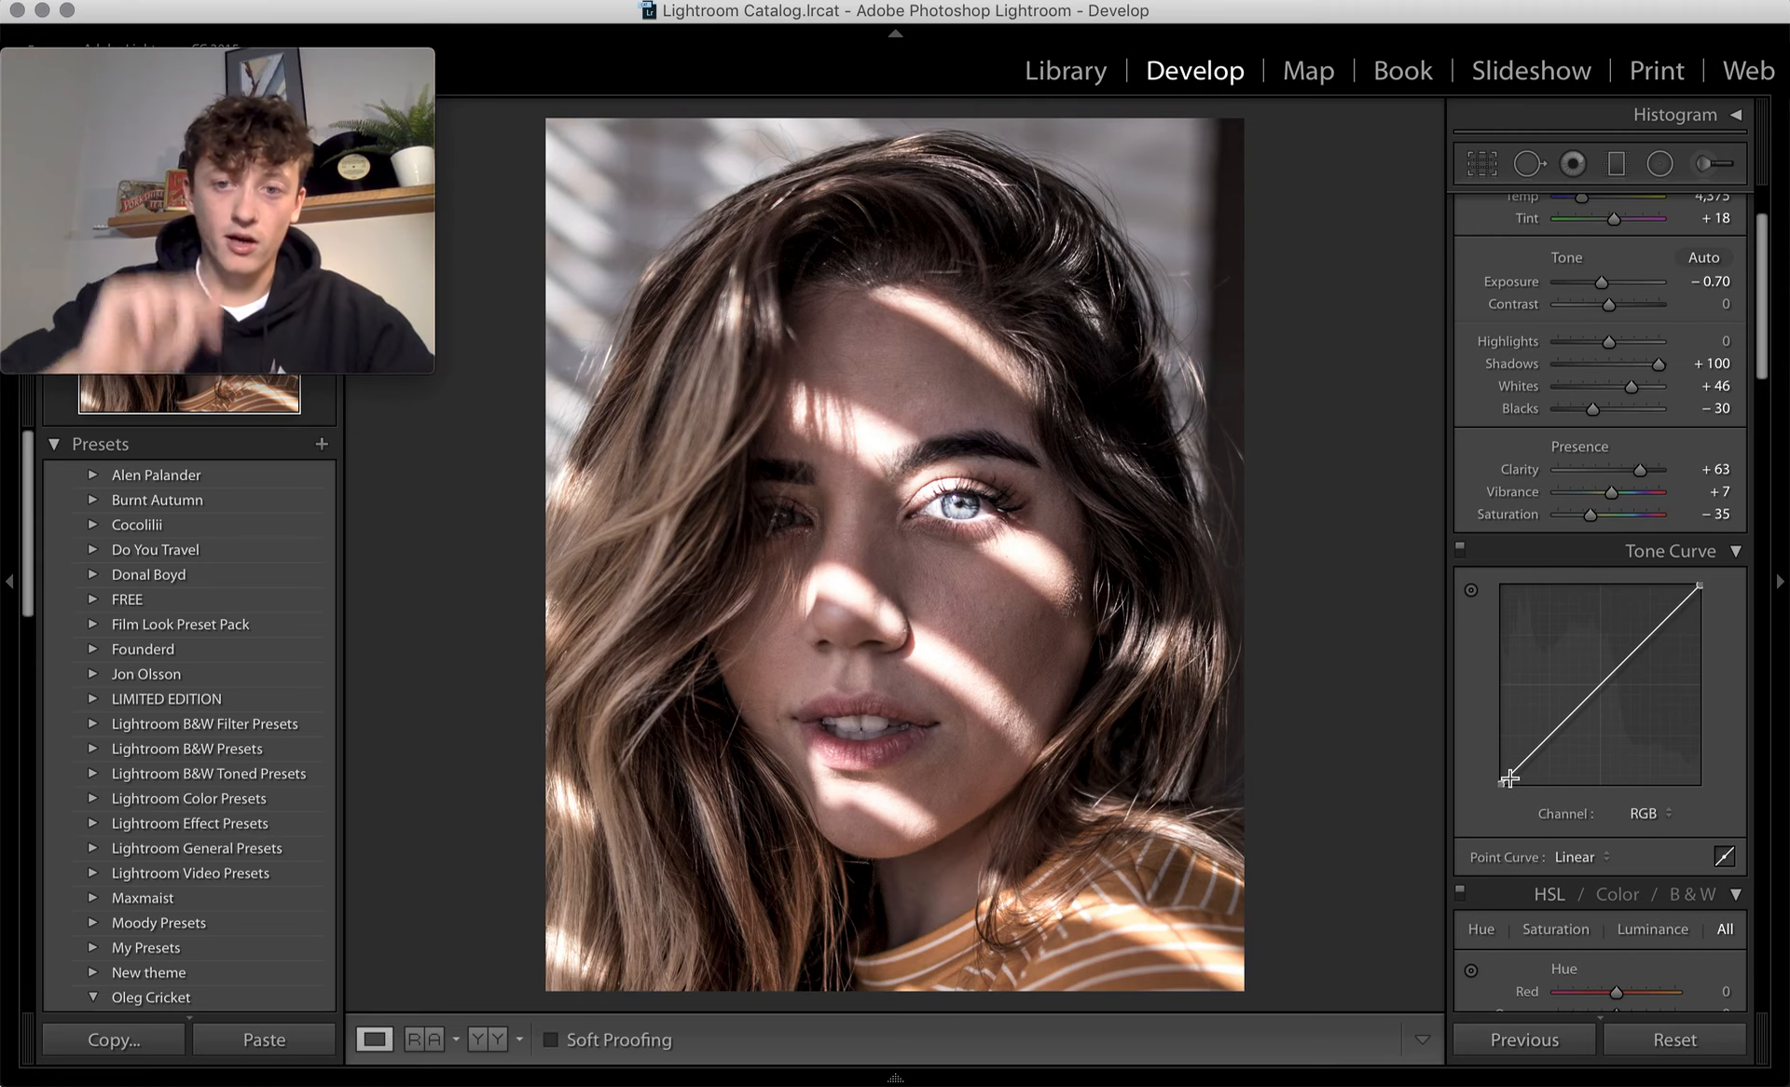
{"action": "left_click", "coordinate": [1552, 734]}
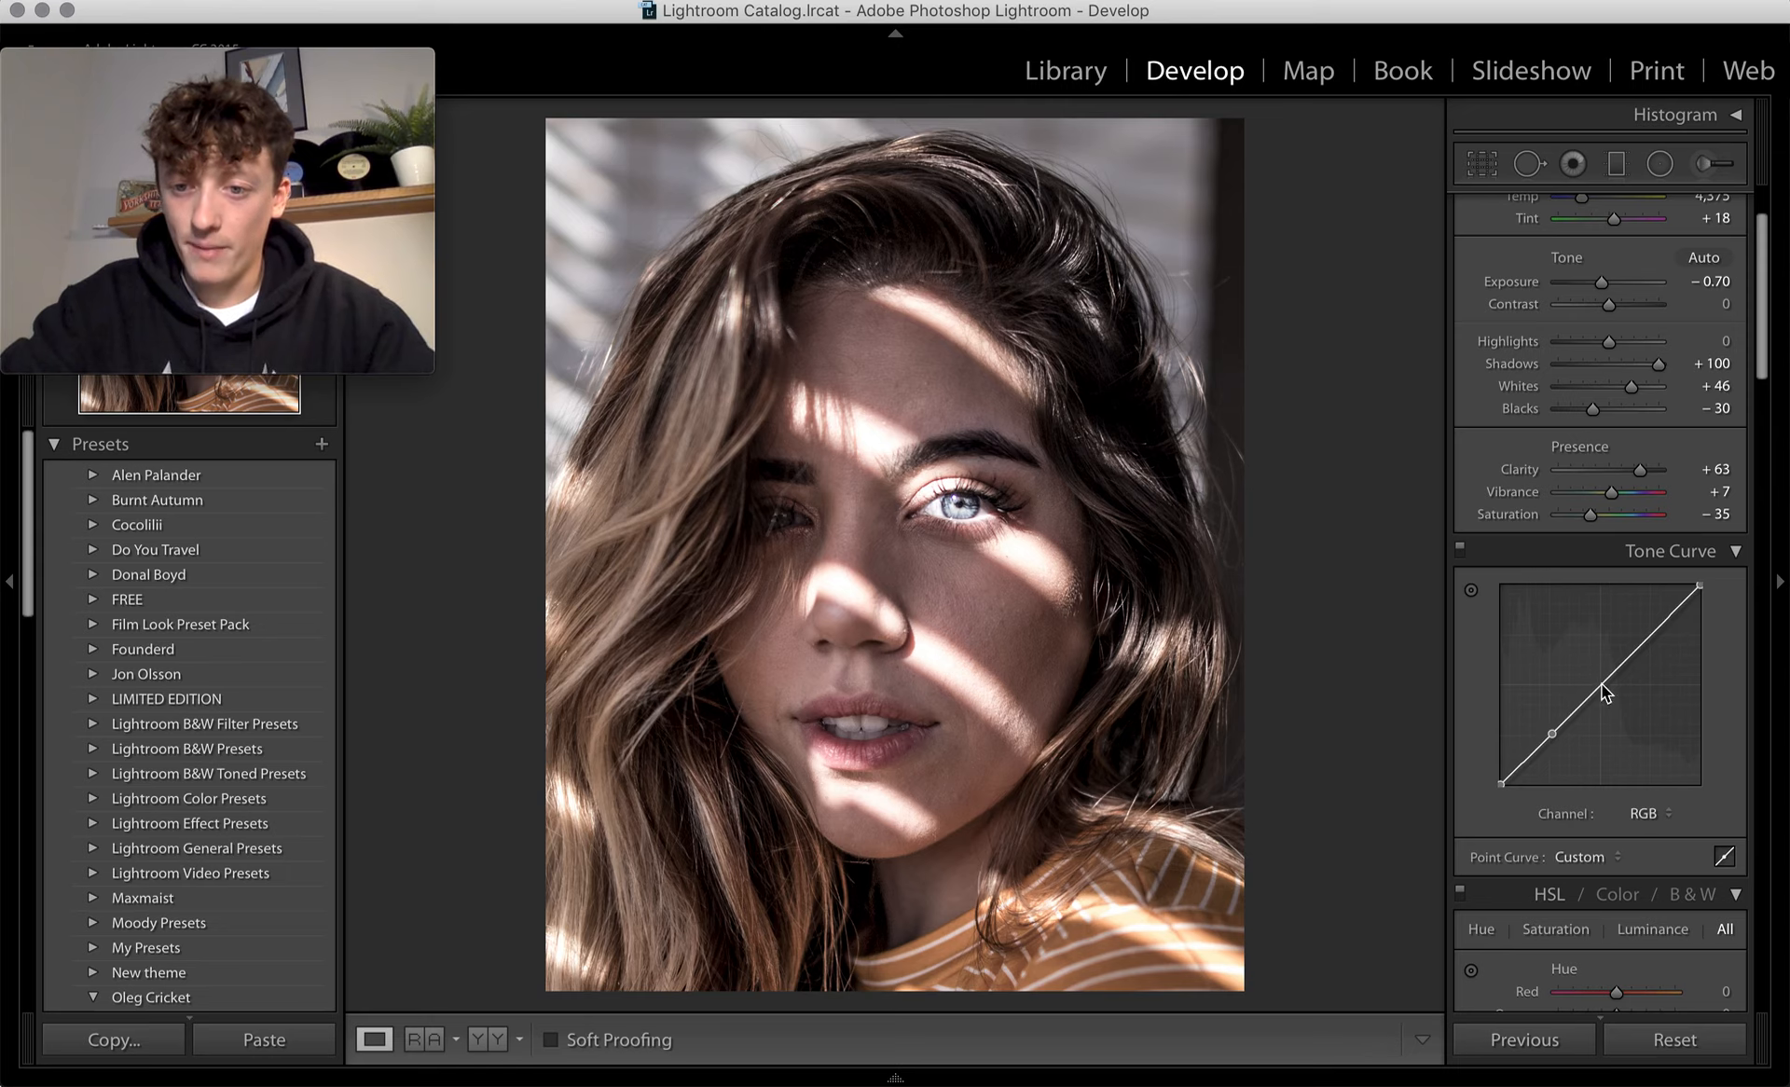
{"action": "left_click", "coordinate": [1652, 638]}
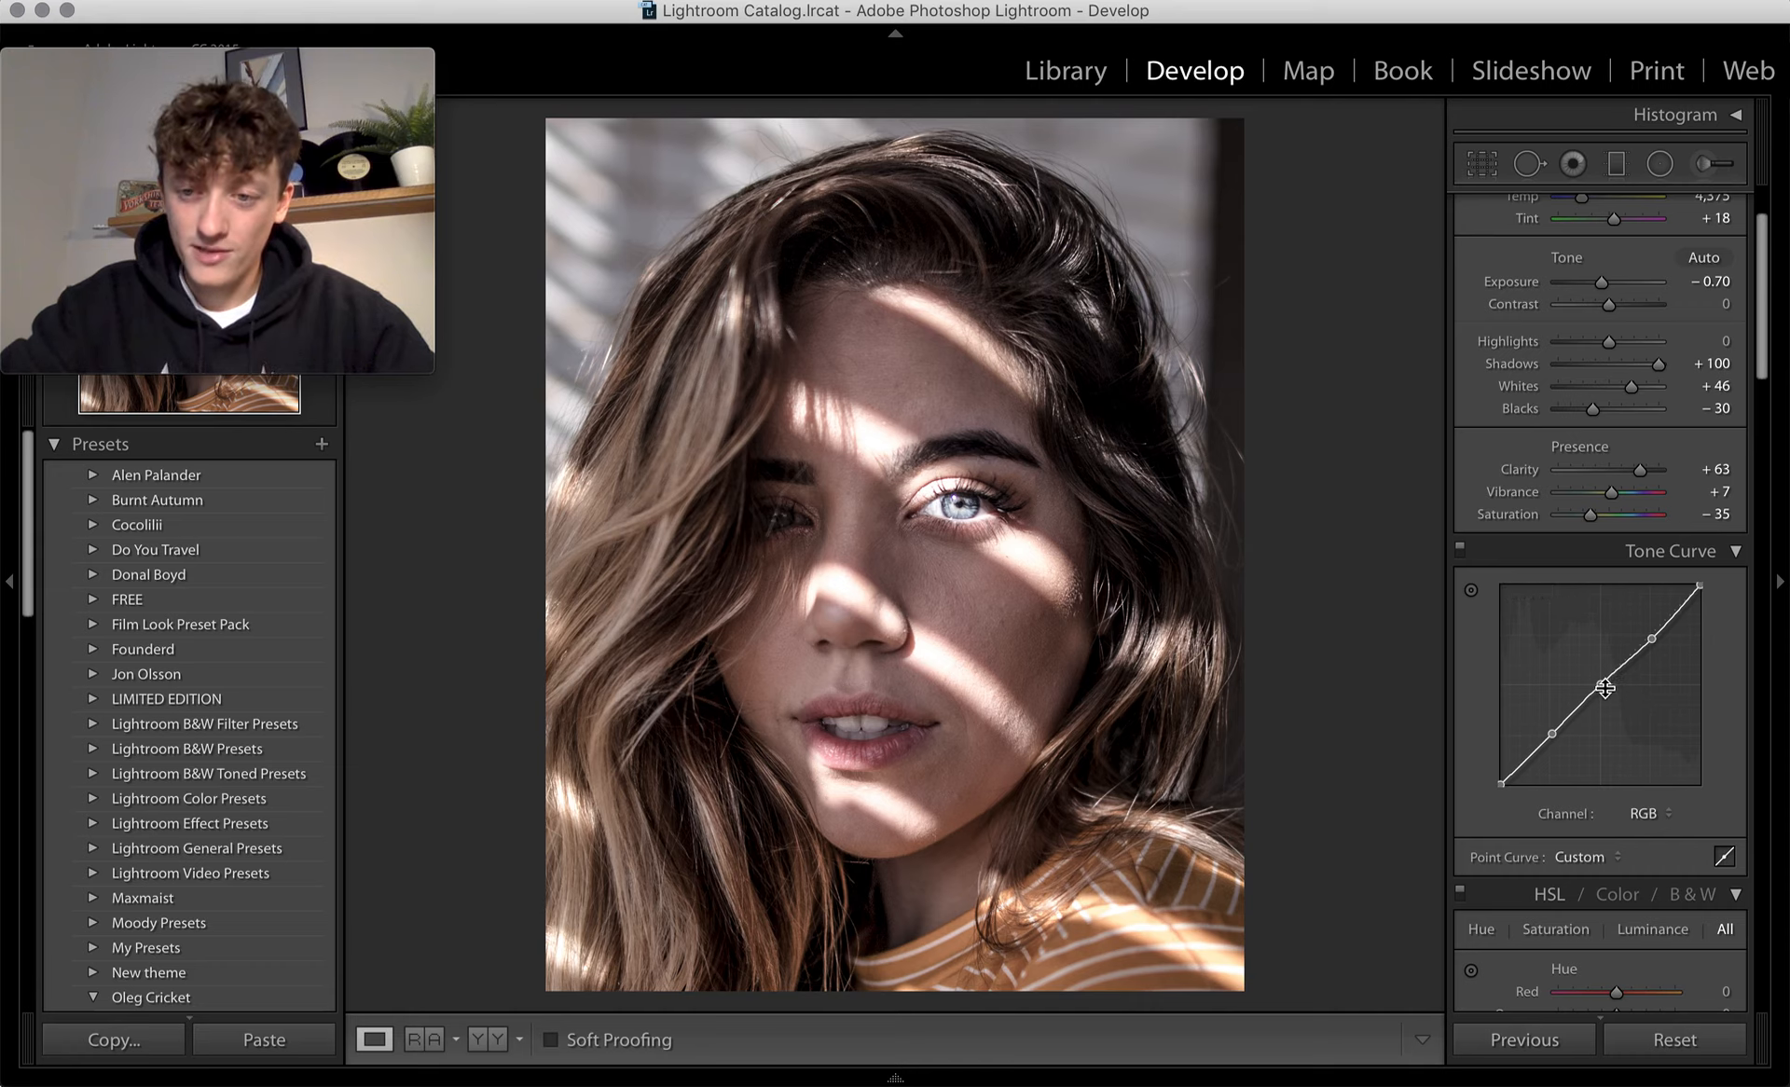
{"action": "left_click_drag", "start_coordinate": [1601, 687], "coordinate": [1598, 682]}
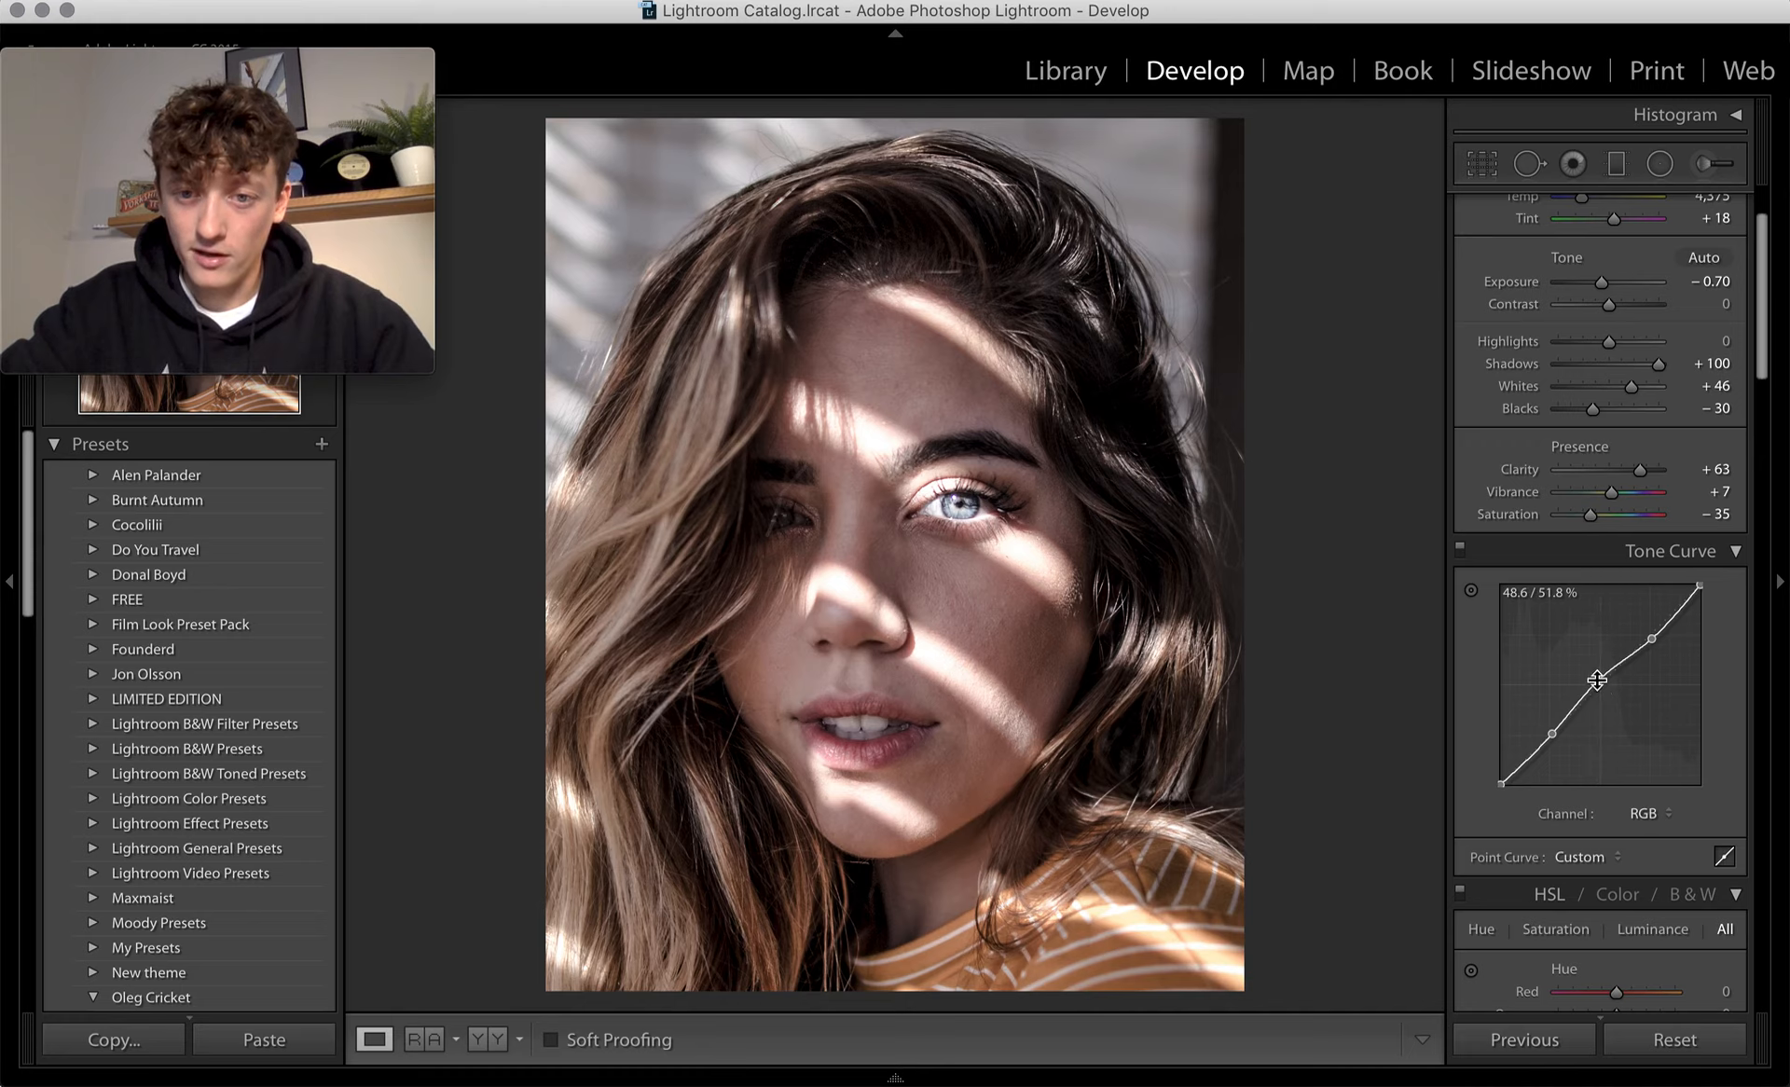
{"action": "left_click", "coordinate": [1652, 641]}
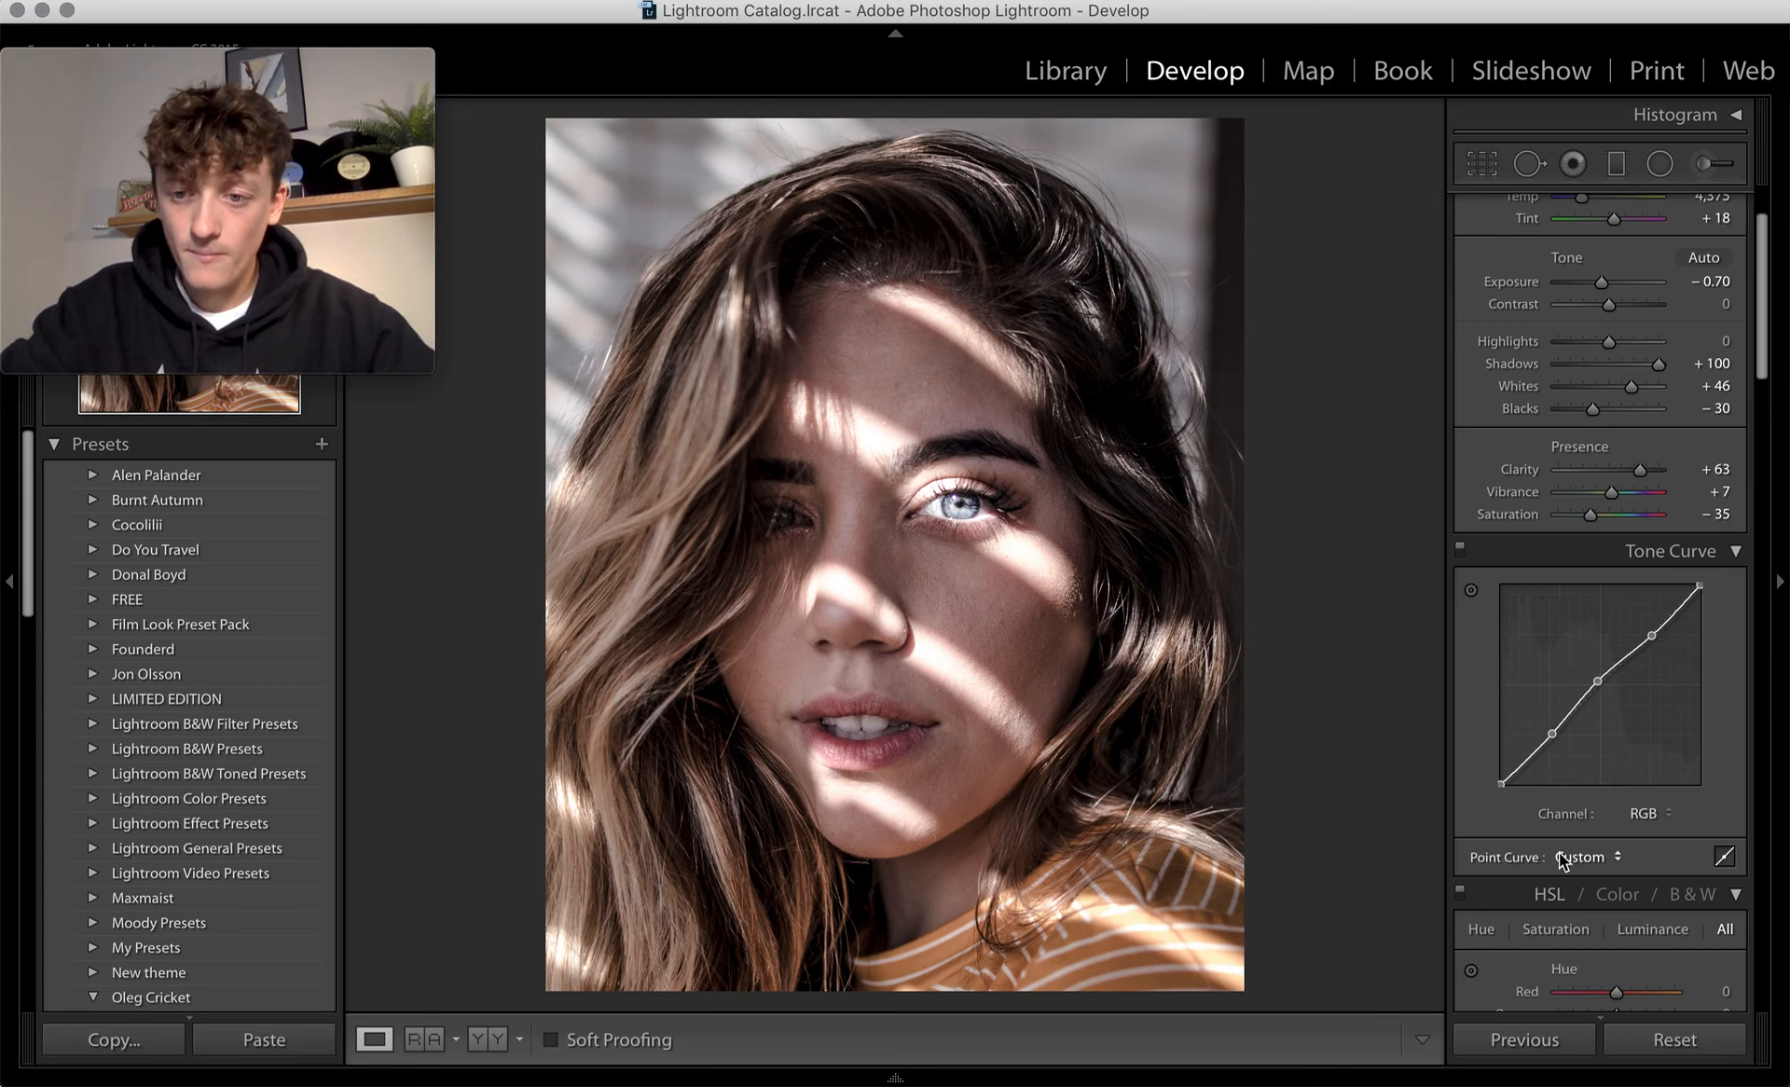
{"action": "left_click_drag", "start_coordinate": [1553, 738], "coordinate": [1557, 760]}
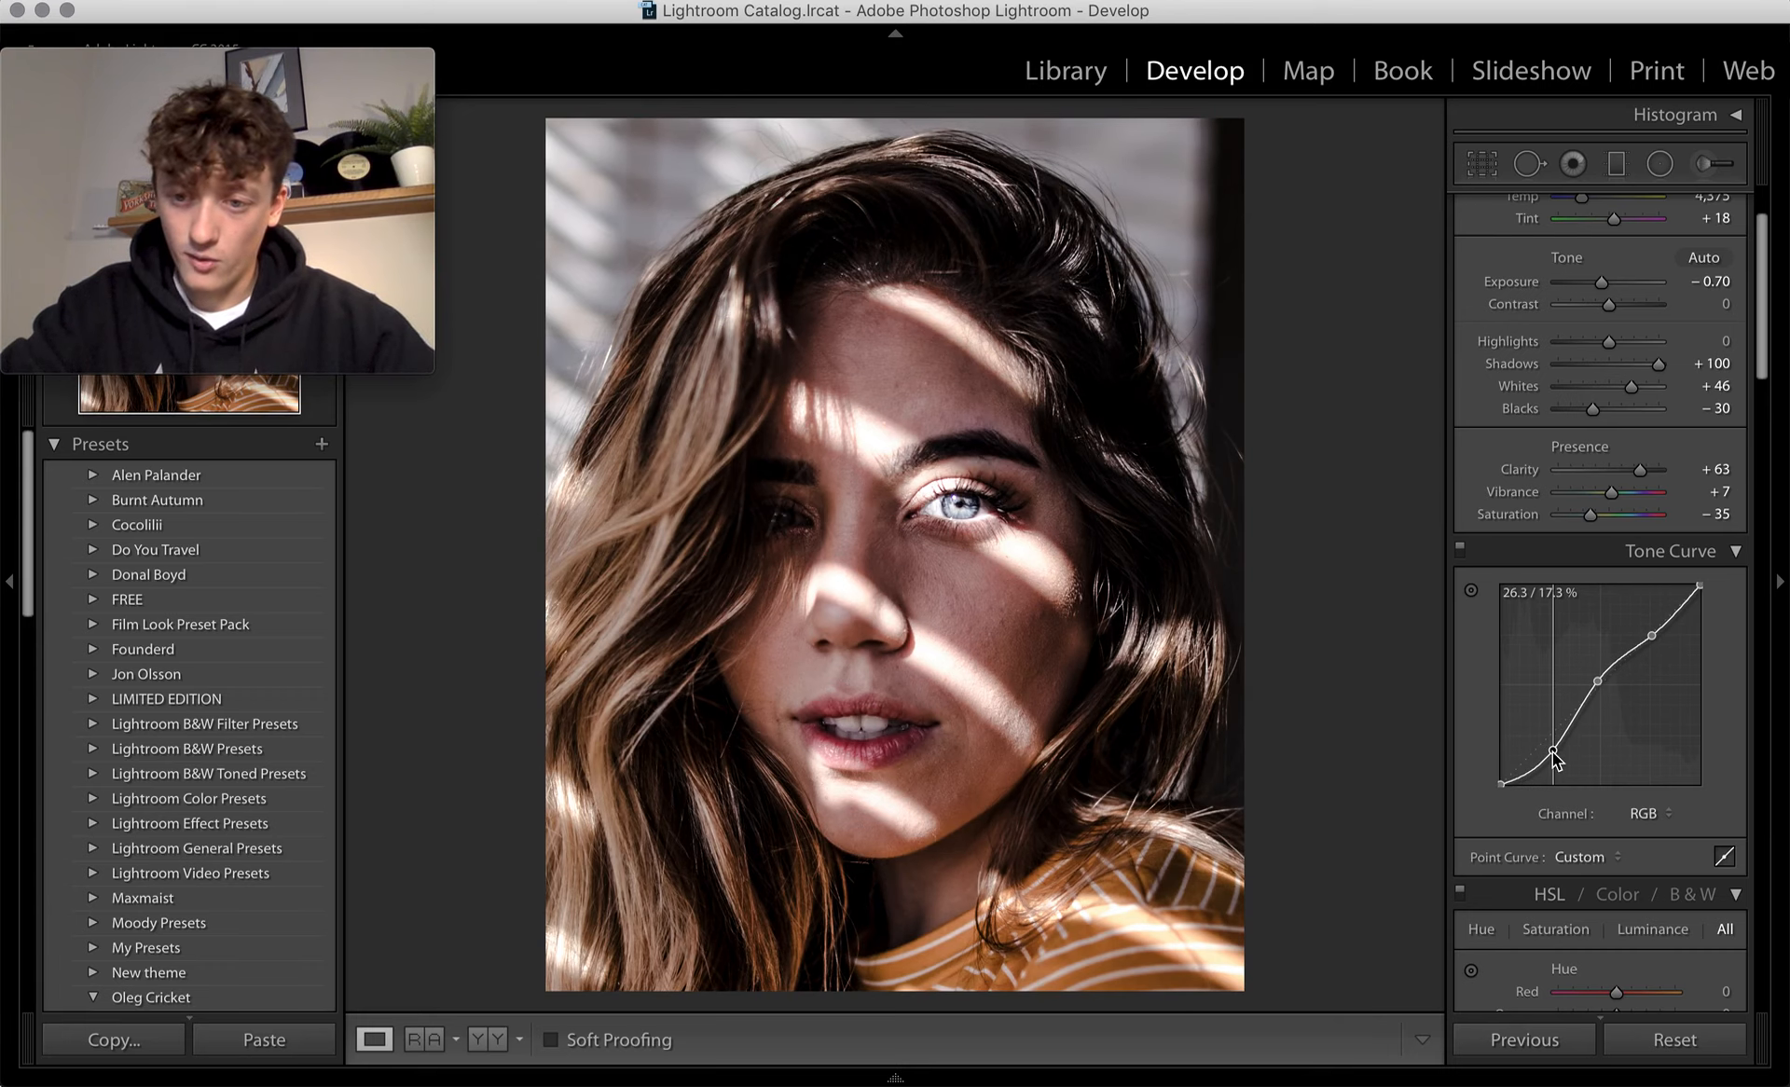
{"action": "left_click_drag", "start_coordinate": [1553, 752], "coordinate": [1550, 747]}
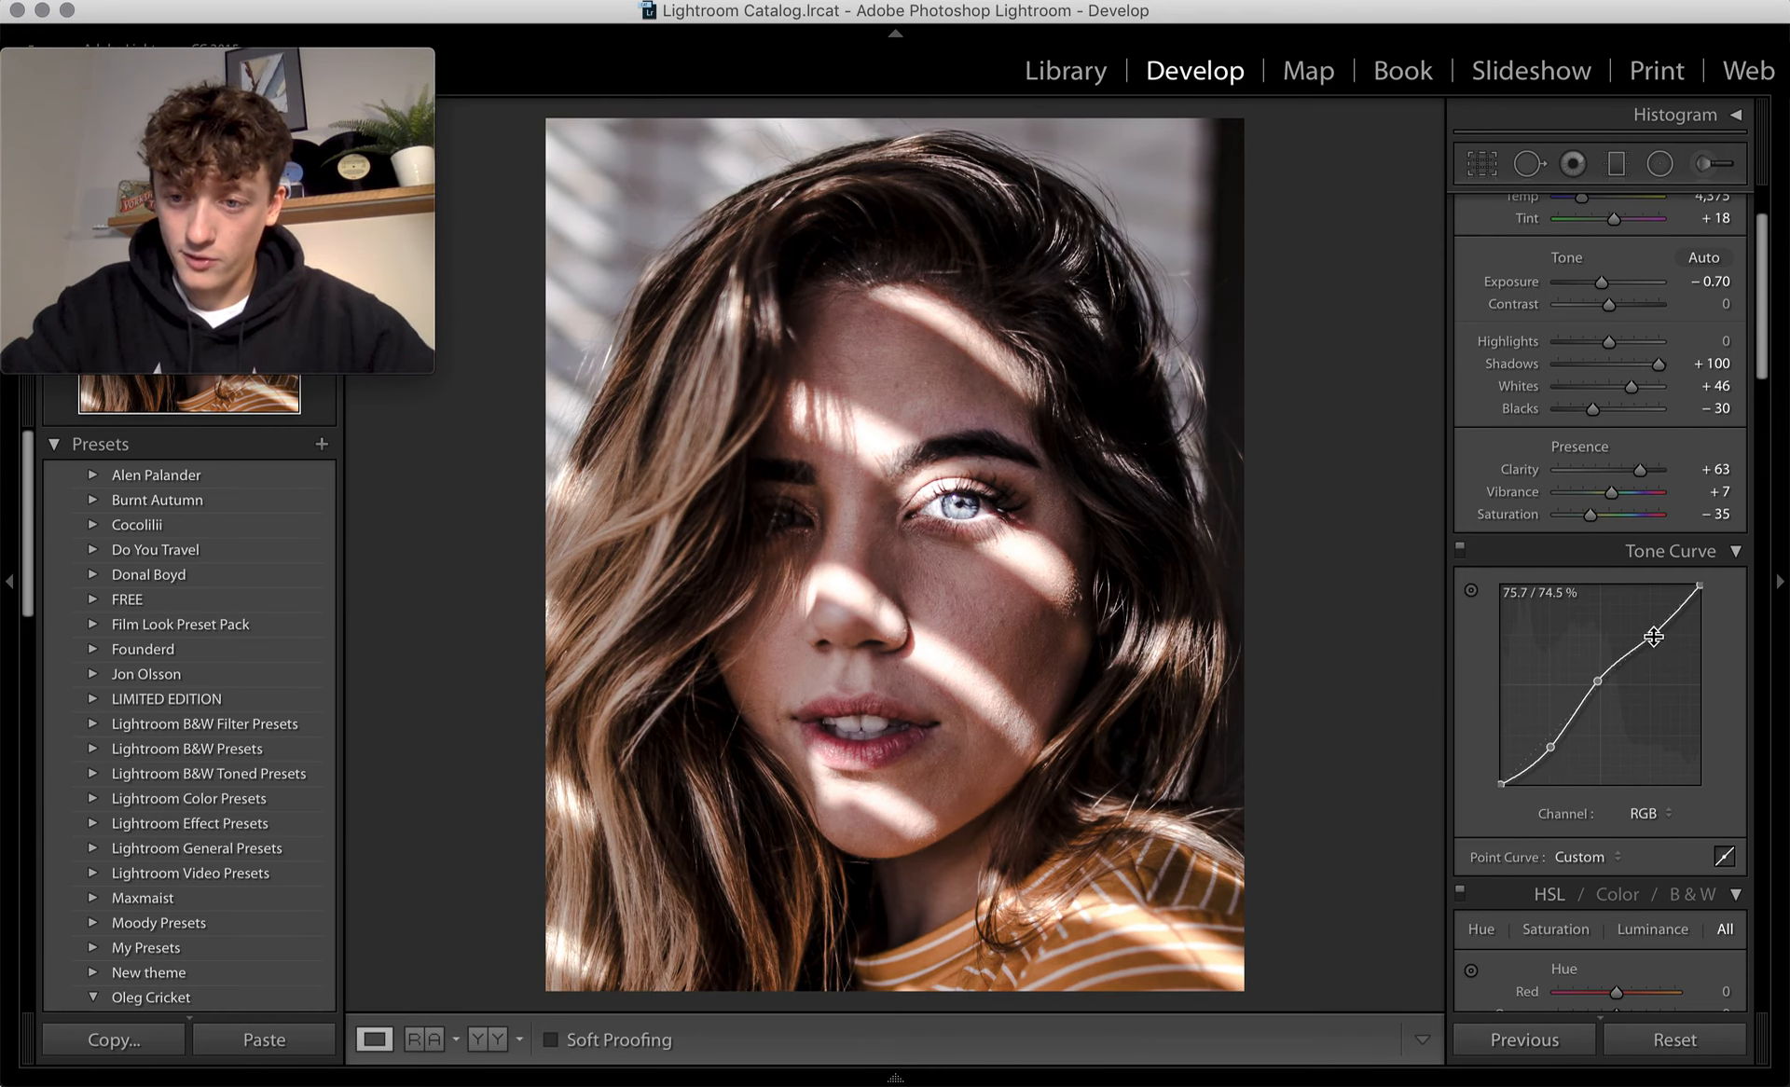
{"action": "left_click_drag", "start_coordinate": [1653, 635], "coordinate": [1596, 688]}
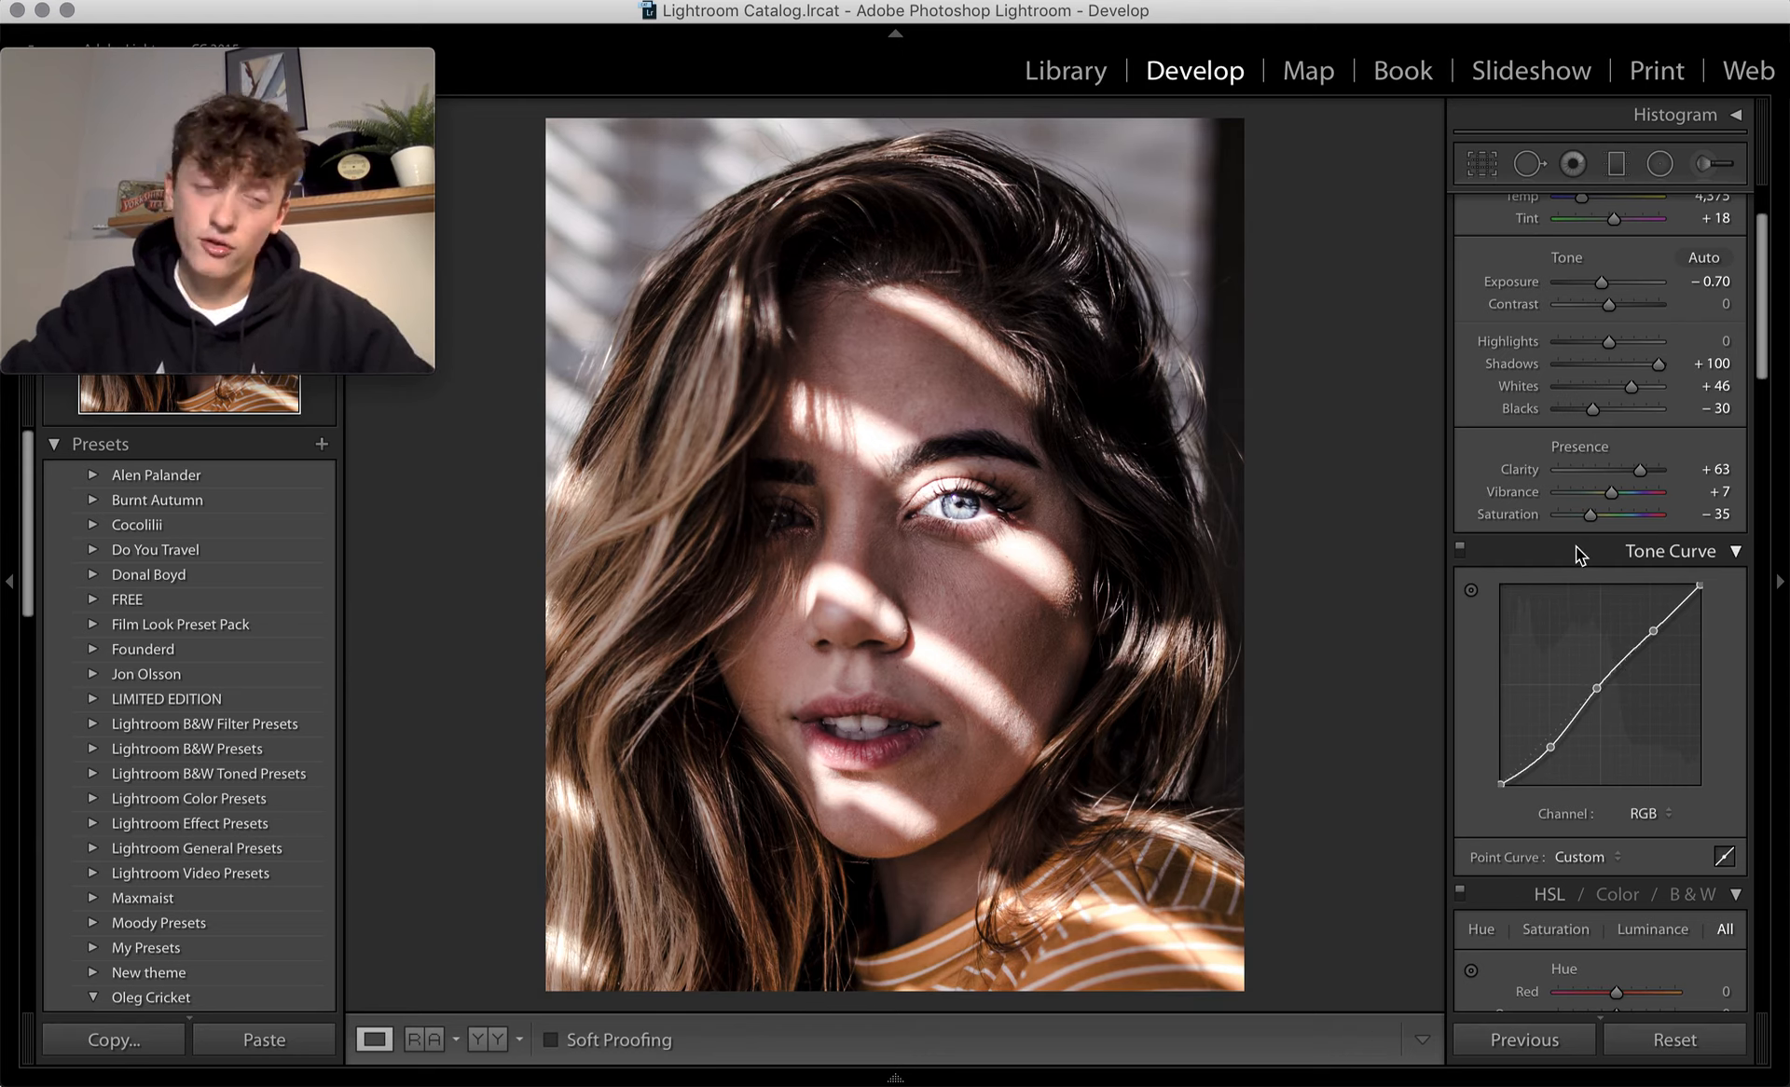
- Compare the portrait with the Instagram reference in Chrome, and check the edit against its Before view in Lightroom
{"action": "scroll", "coordinate": [1576, 547], "scroll_direction": "down", "scroll_amount": 4}
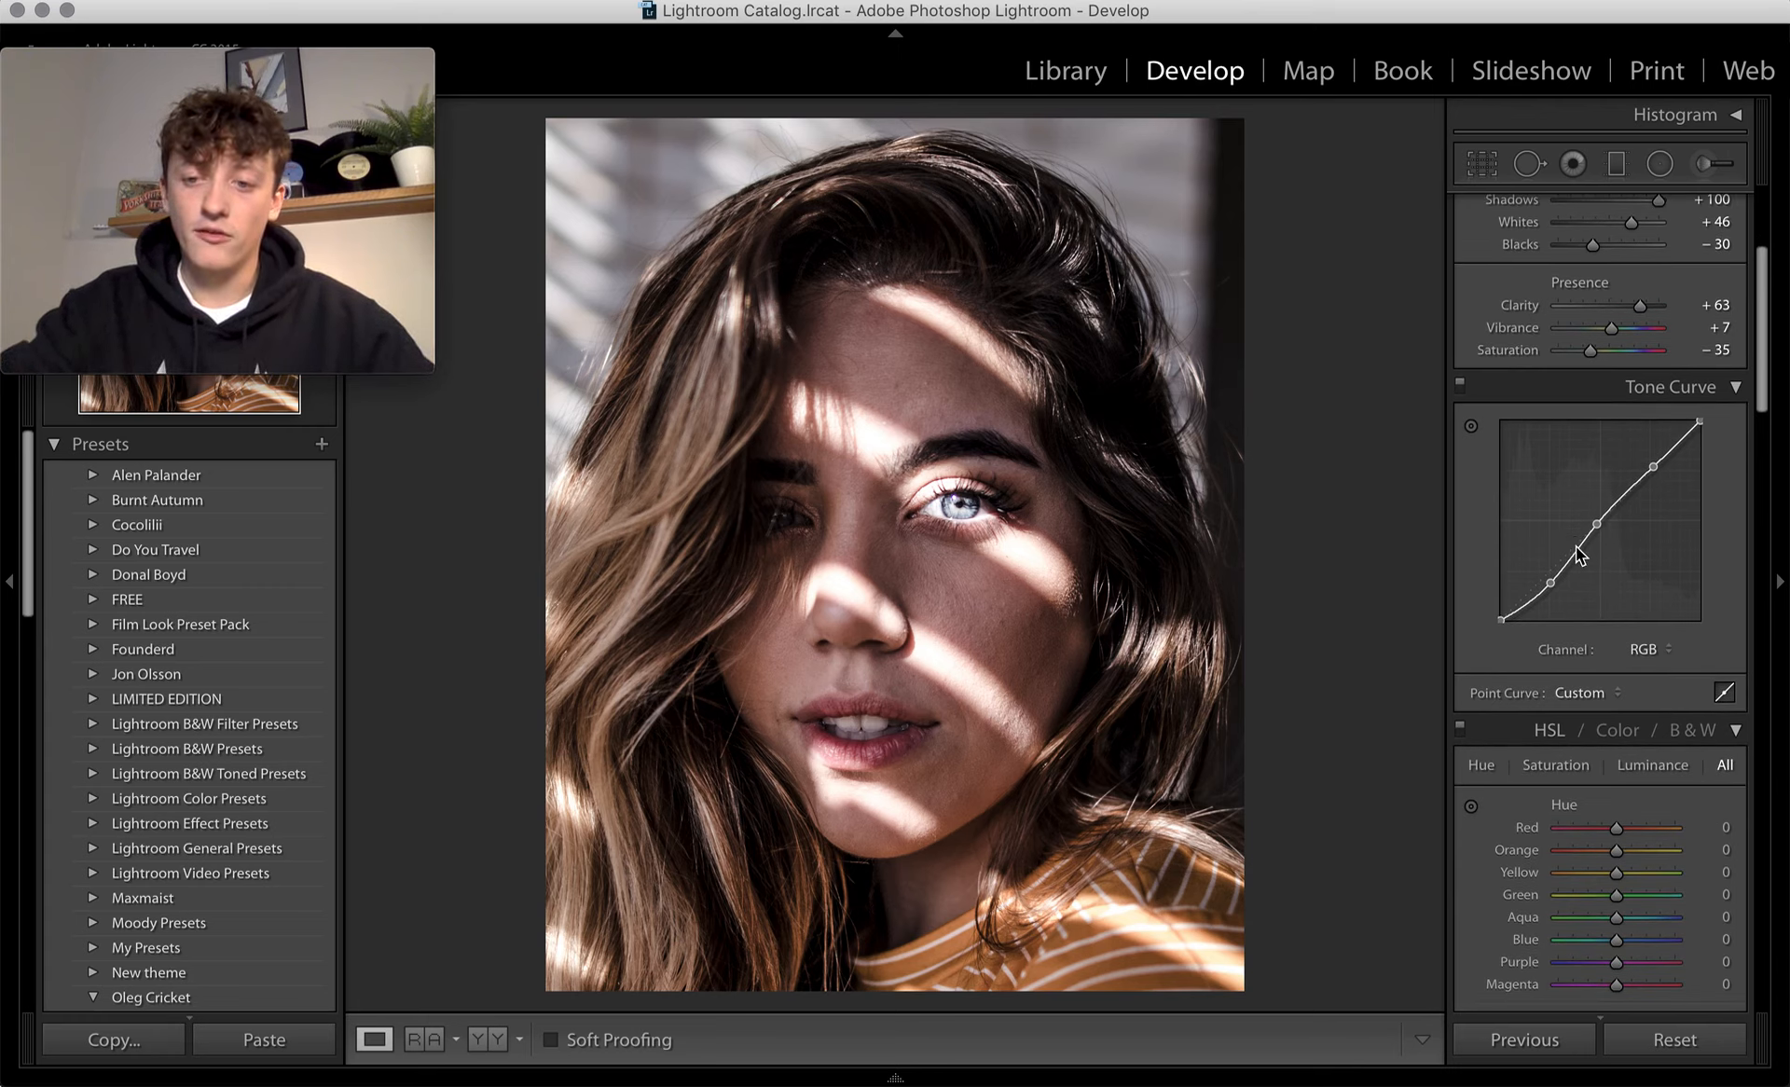
{"action": "scroll", "coordinate": [1576, 547], "scroll_direction": "down", "scroll_amount": 6}
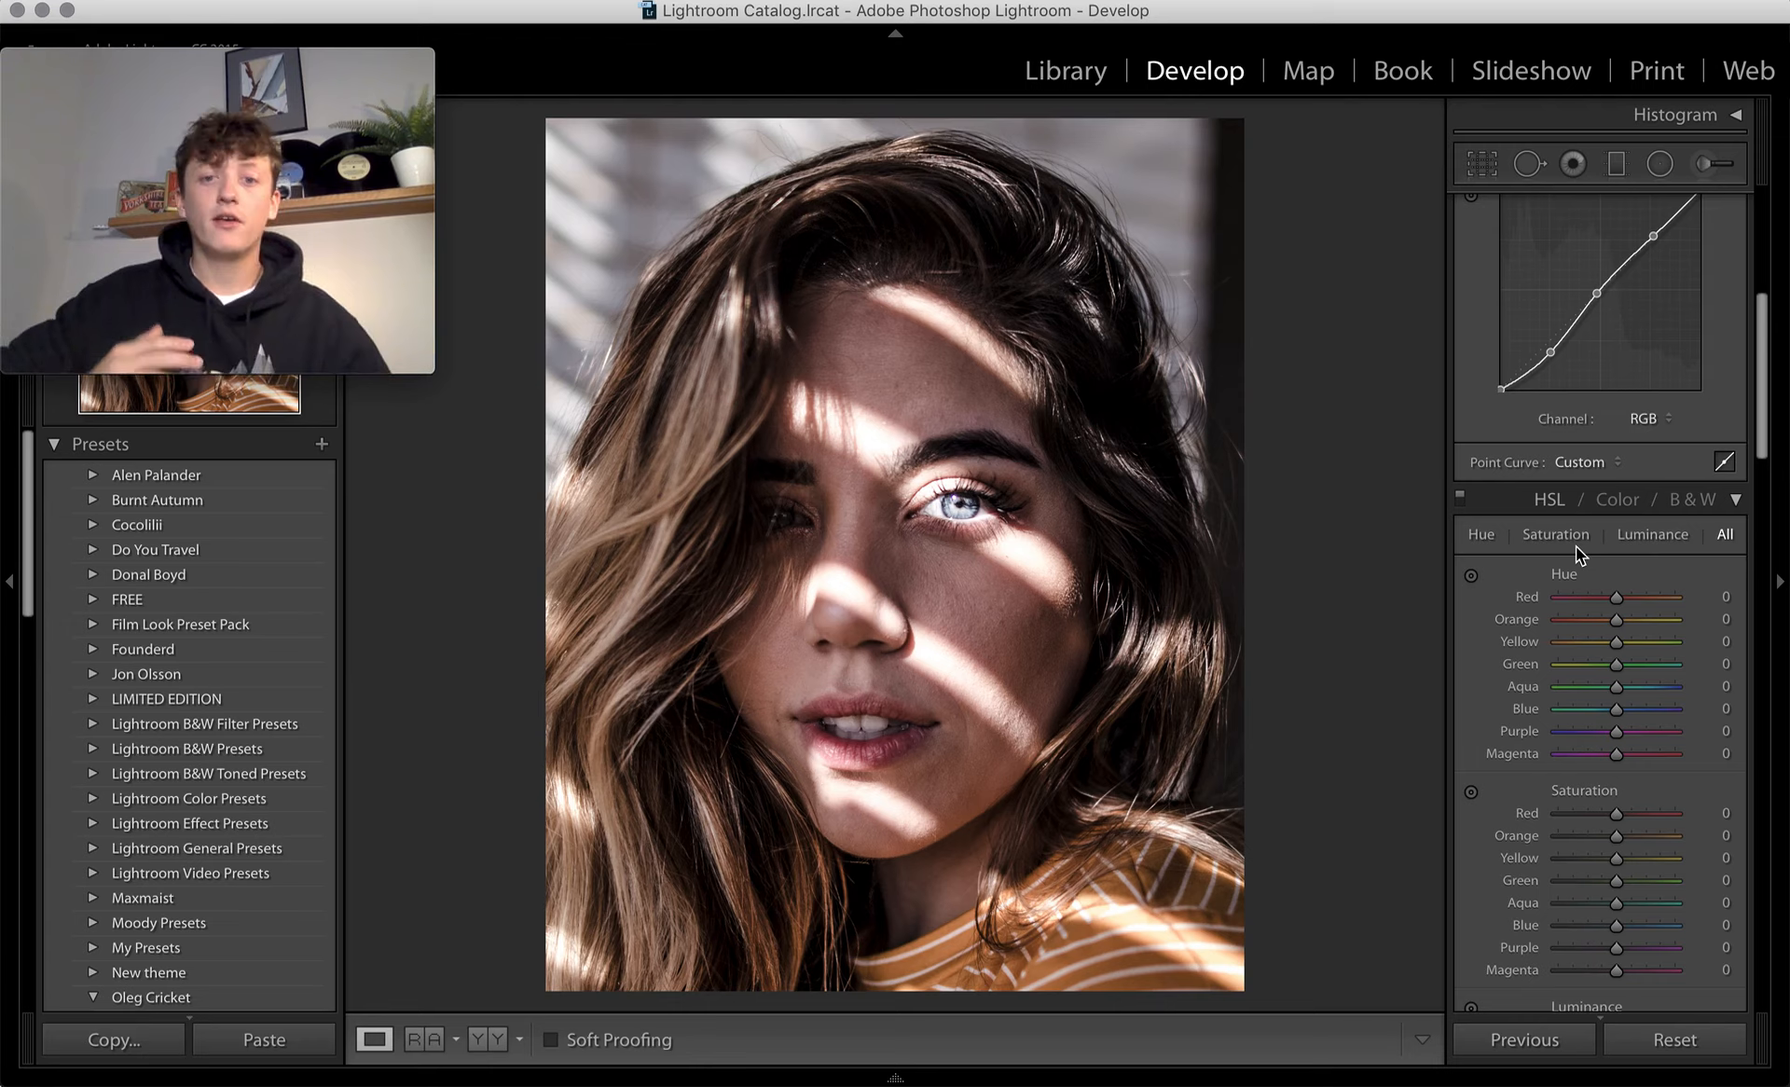
{"action": "key", "text": "super+Tab"}
{"action": "key", "text": "super+Tab"}
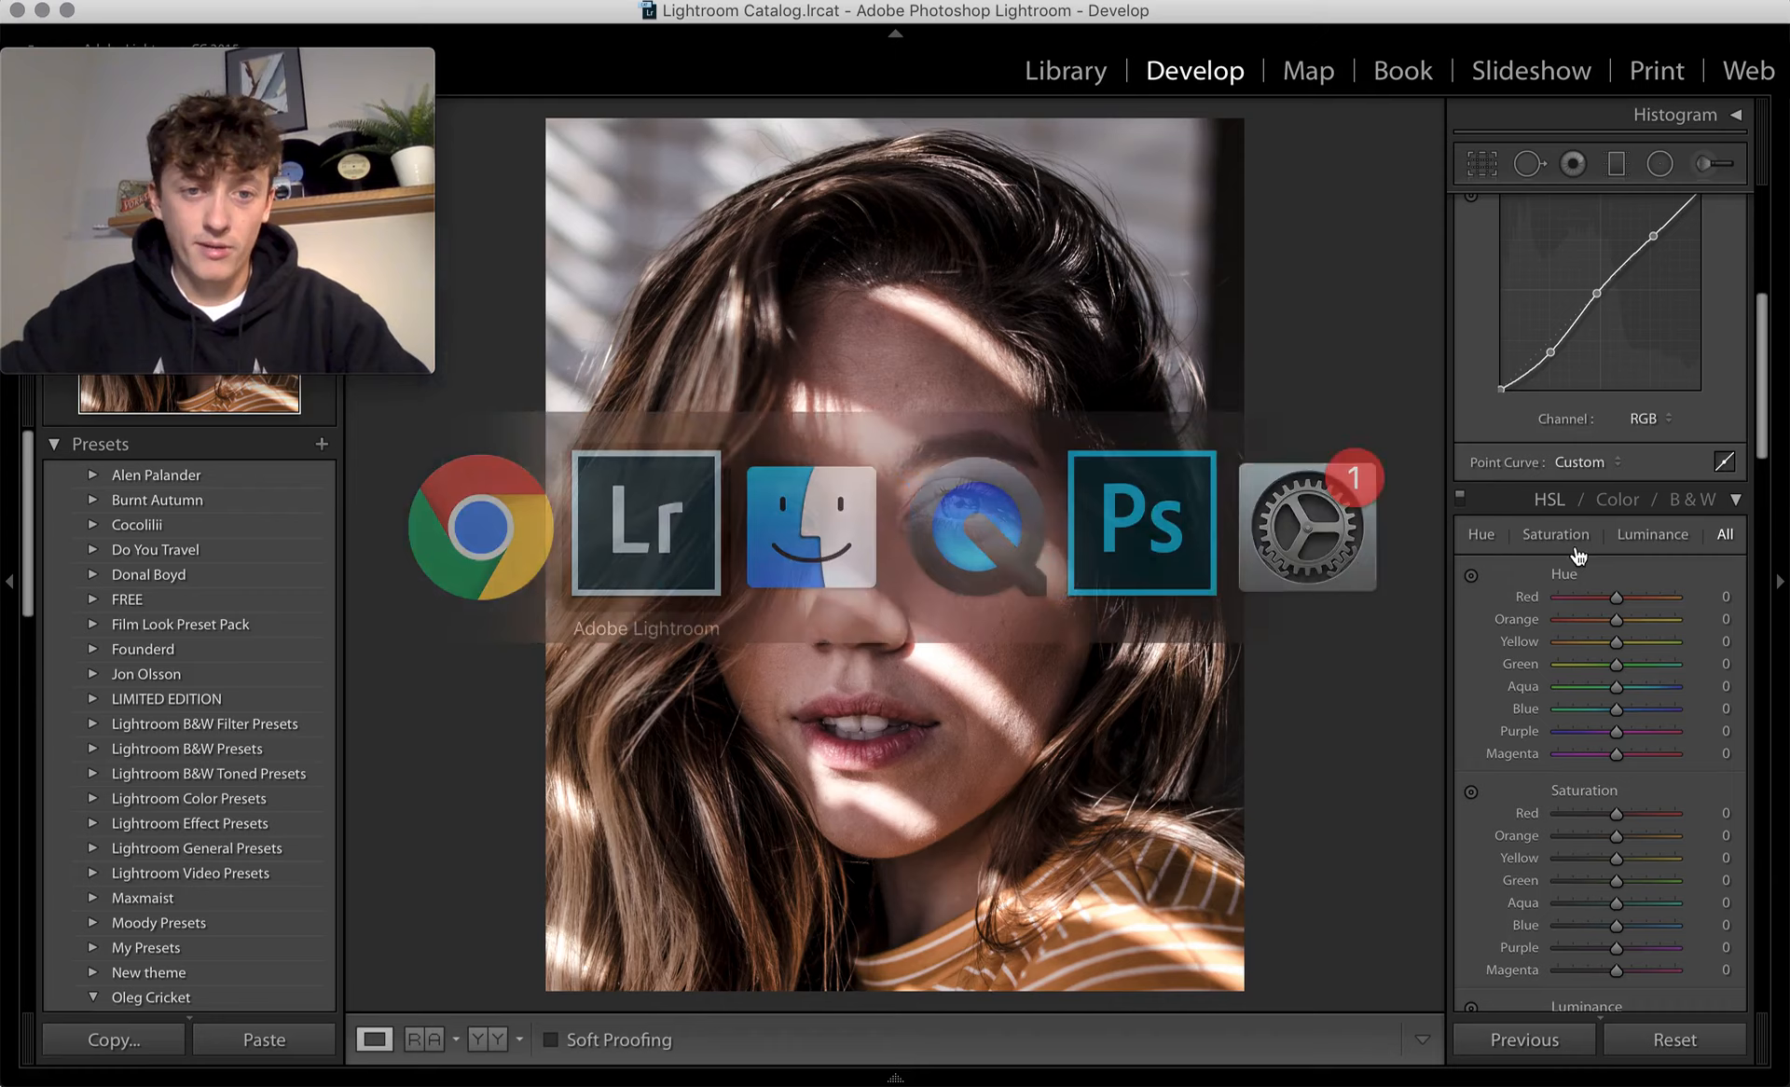
{"action": "key", "text": "super+Tab"}
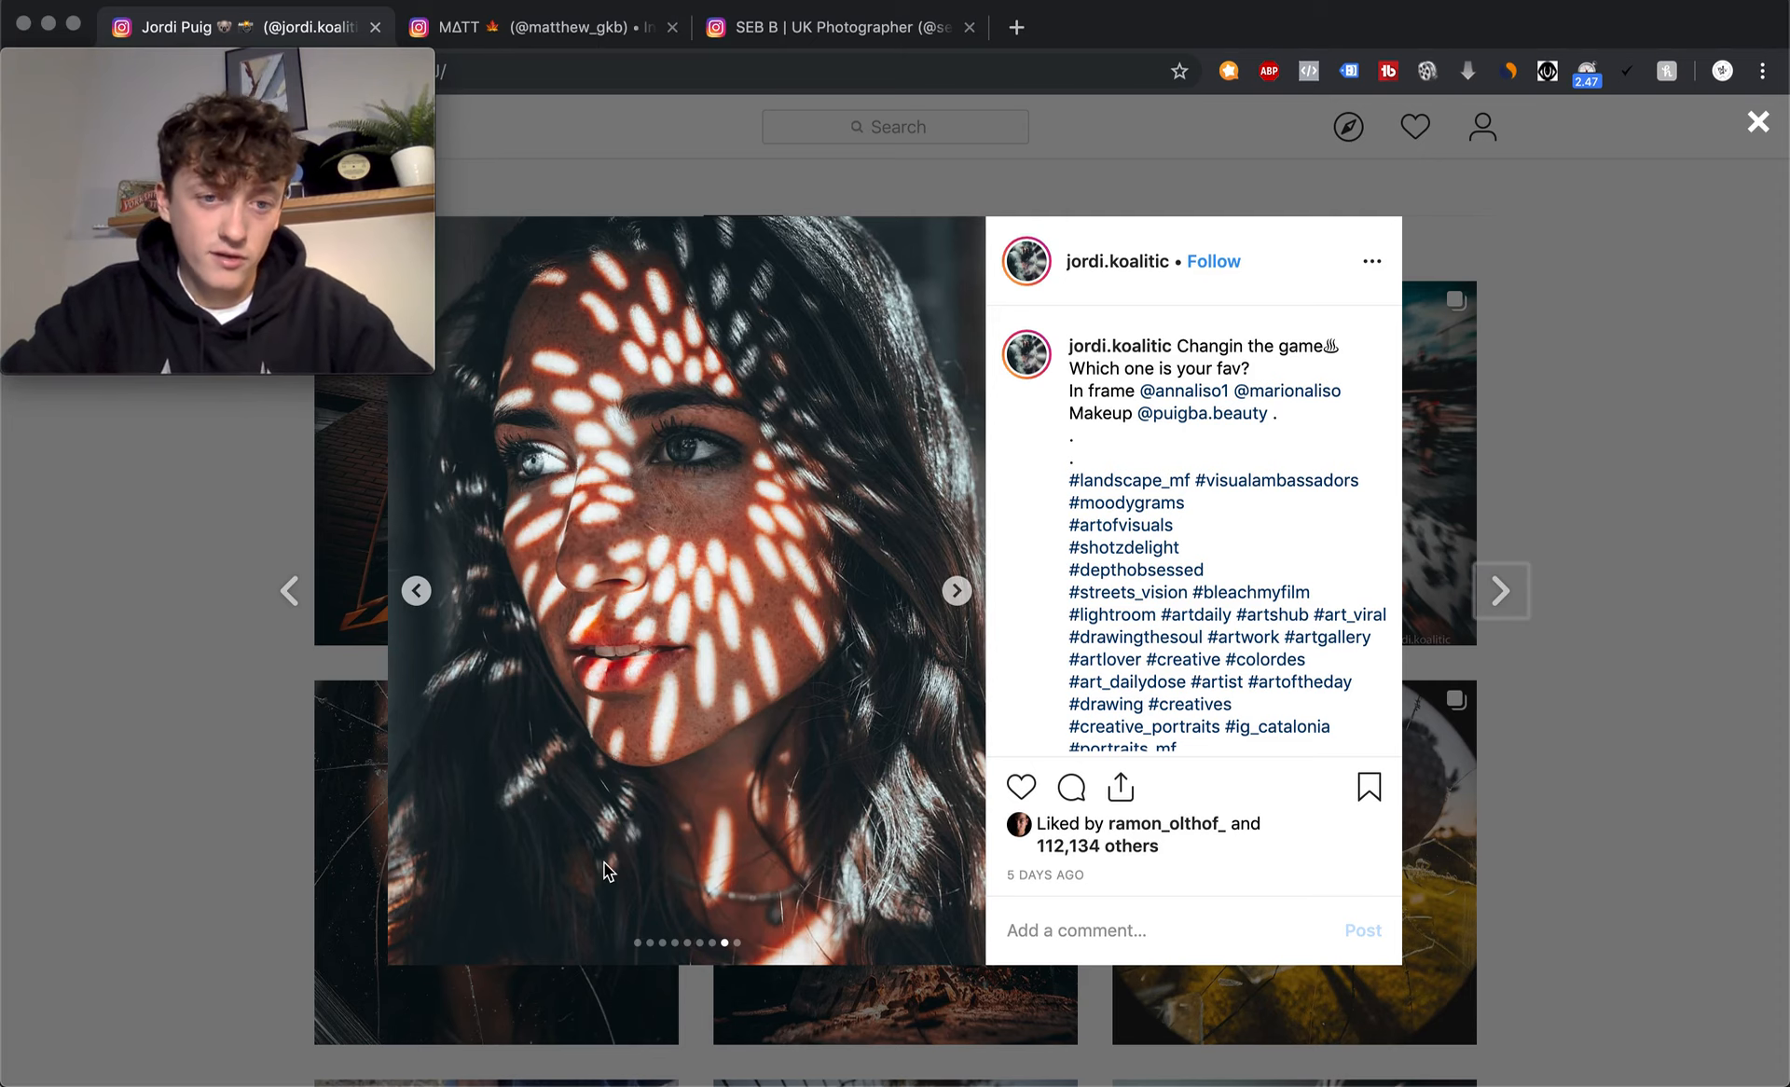
{"action": "key", "text": "super+Tab"}
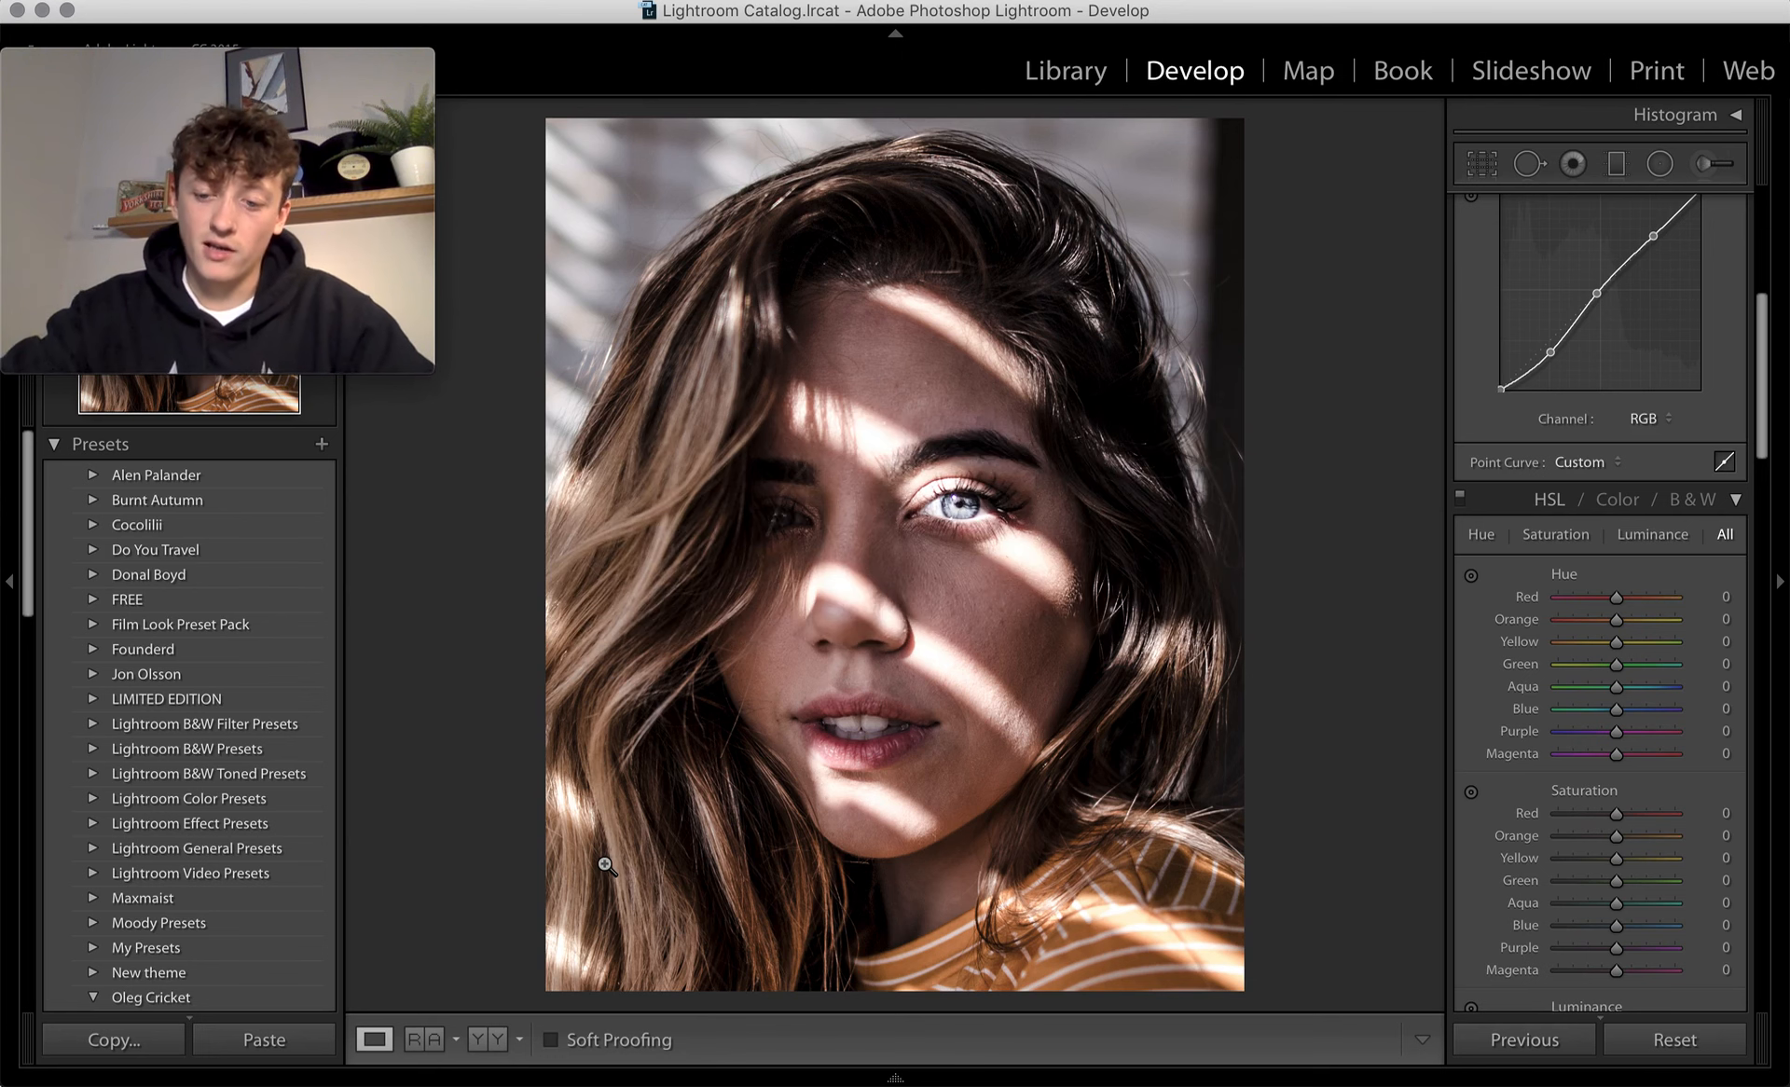
{"action": "key", "text": "backslash"}
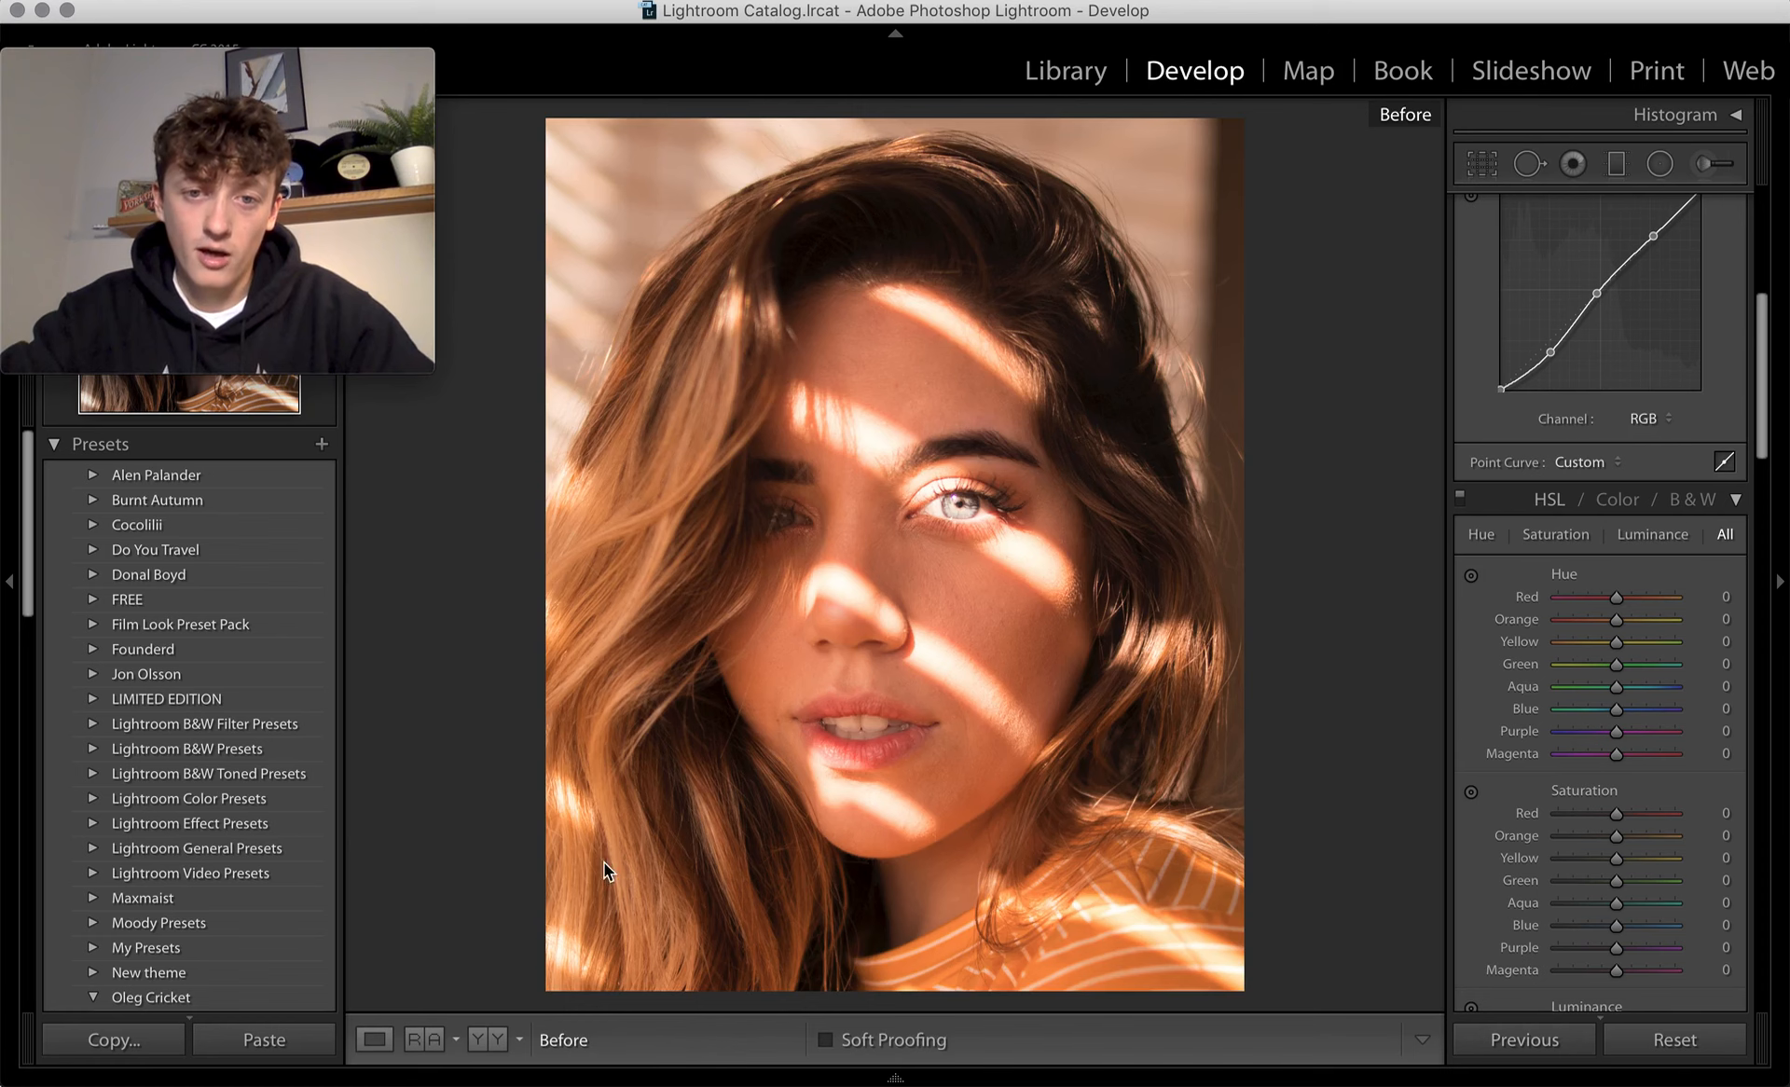
{"action": "key", "text": "backslash"}
{"action": "key", "text": "backslash"}
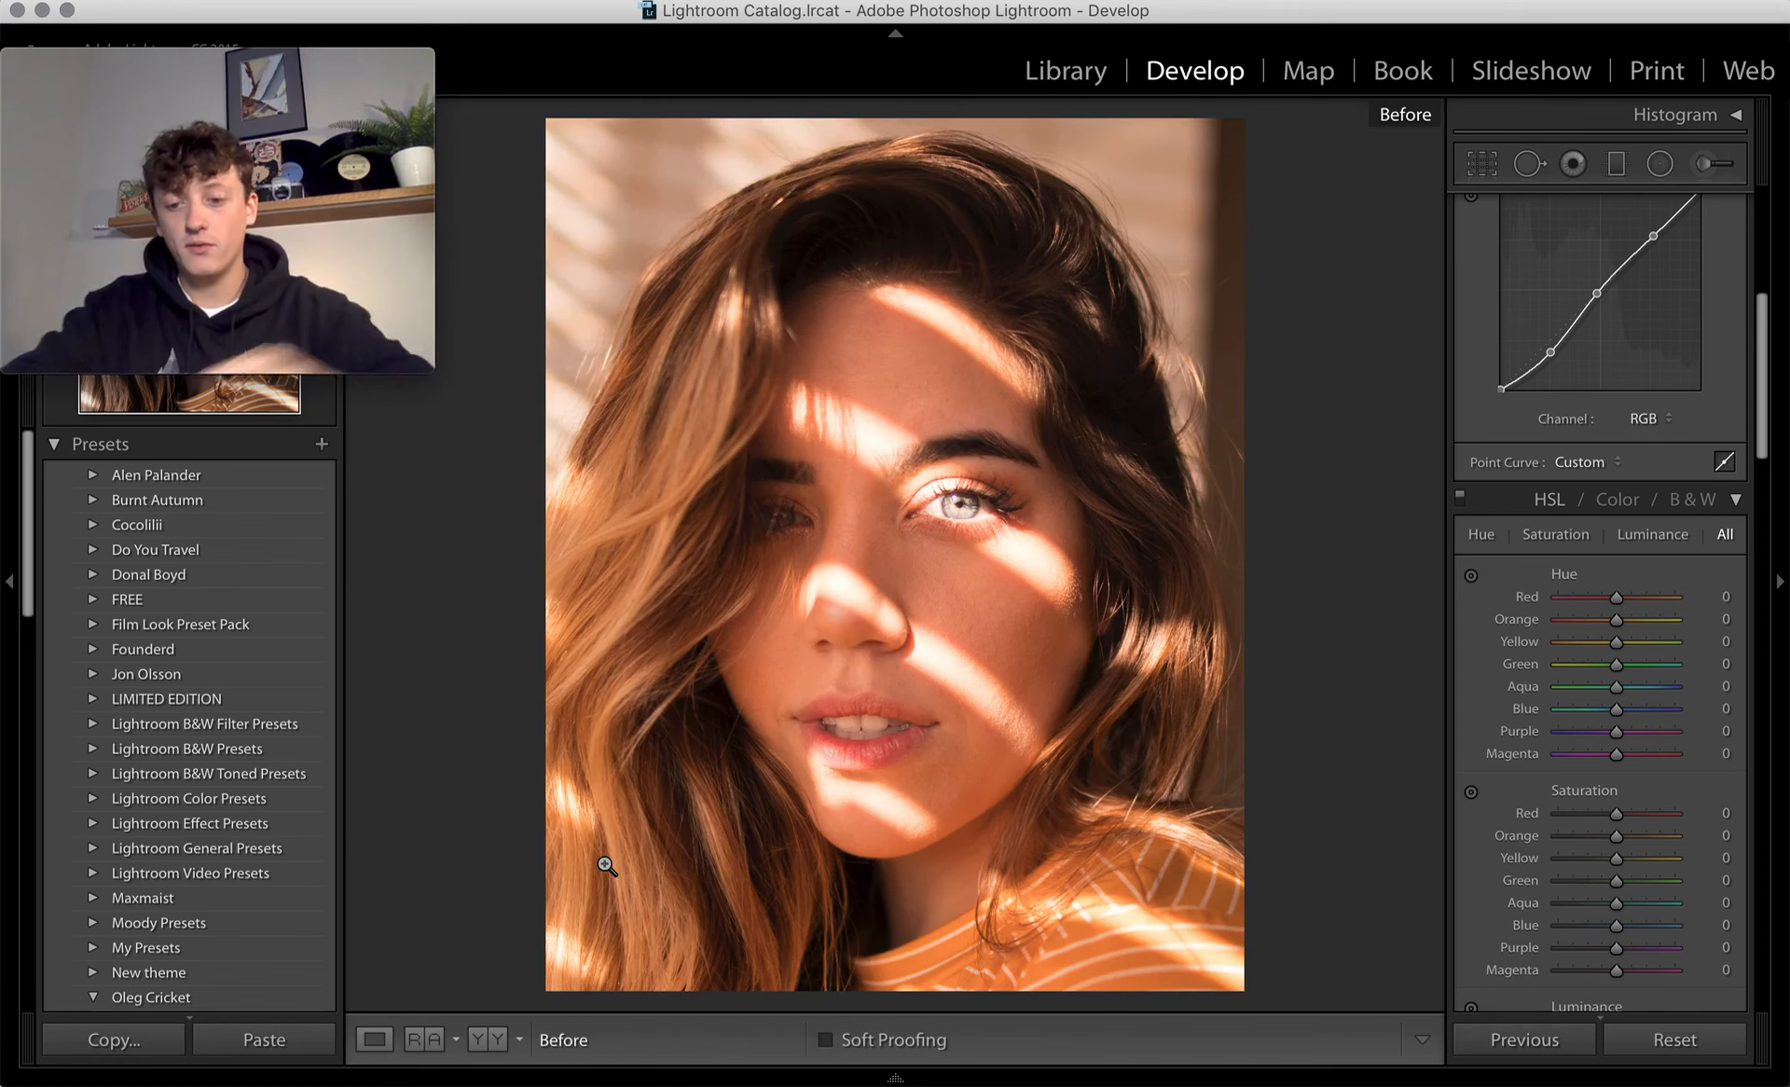
{"action": "key", "text": "backslash"}
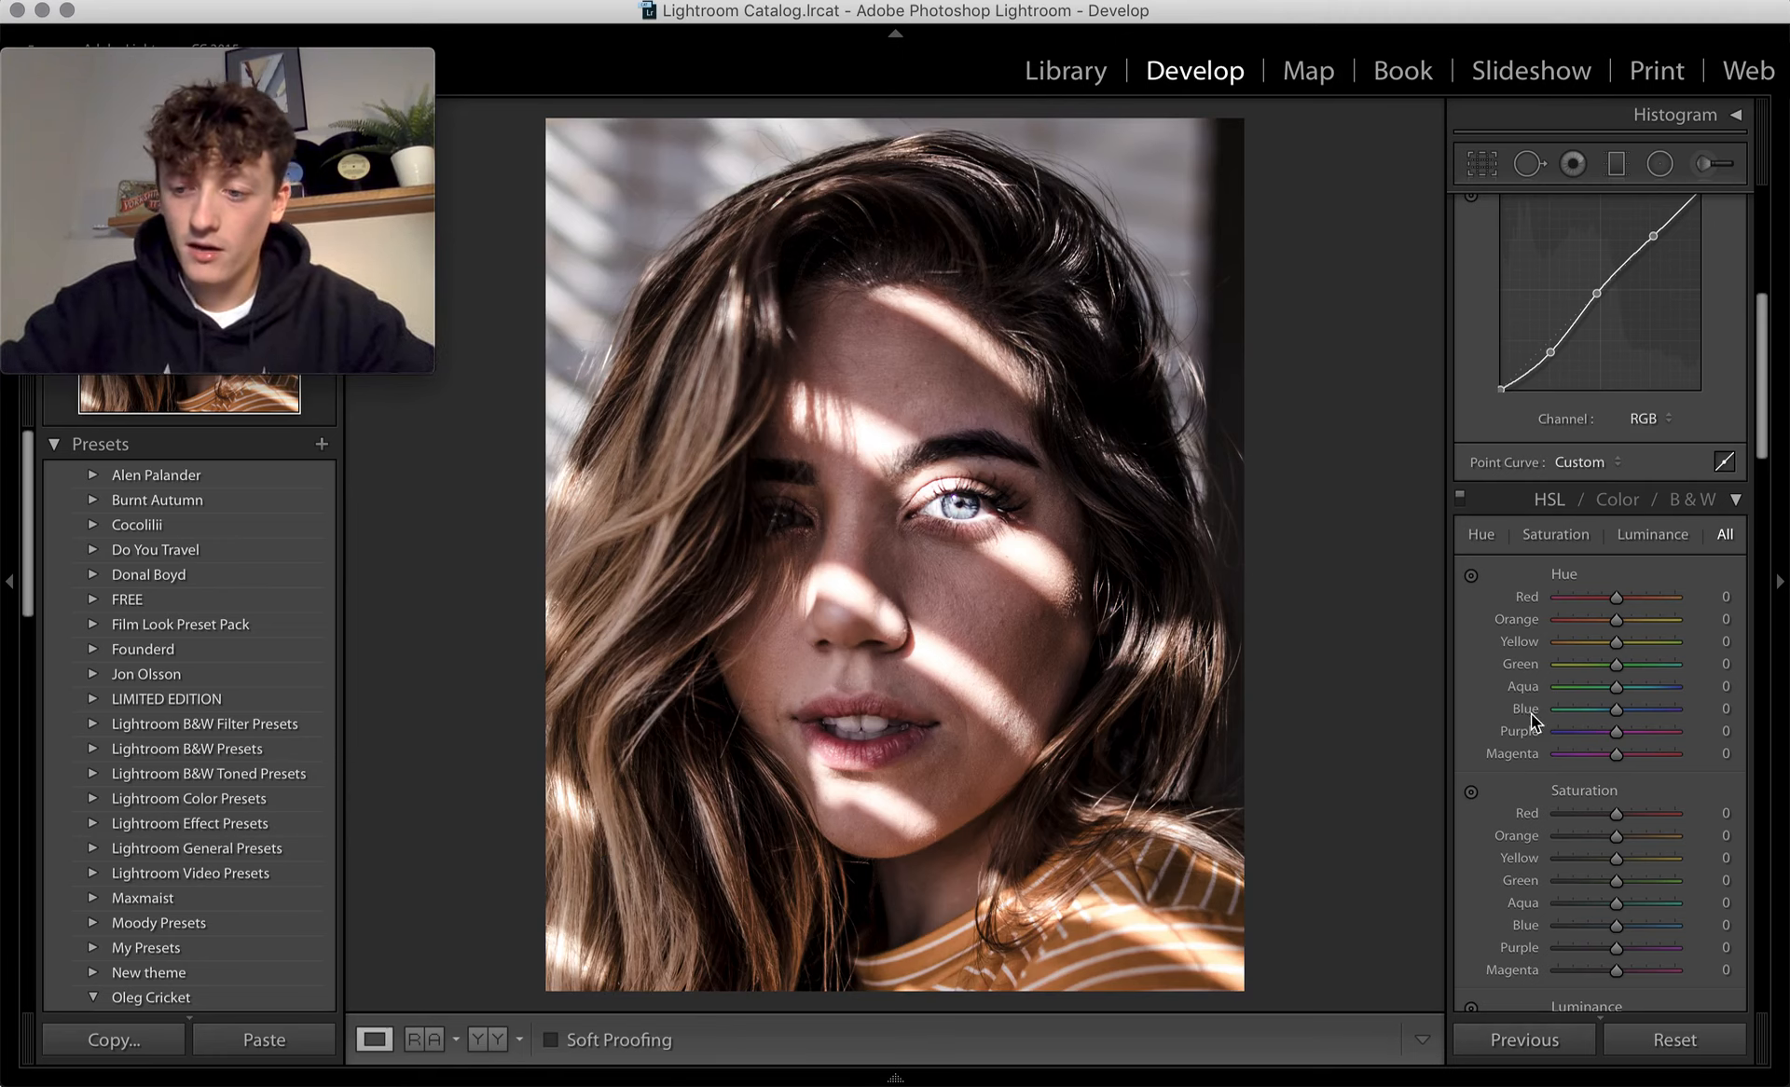
- Shift the portrait's HSL hues to Red +38, Orange −12 and Yellow −19
{"action": "scroll", "coordinate": [1541, 707], "scroll_direction": "down", "scroll_amount": 3}
{"action": "scroll", "coordinate": [1540, 707], "scroll_direction": "down", "scroll_amount": 1}
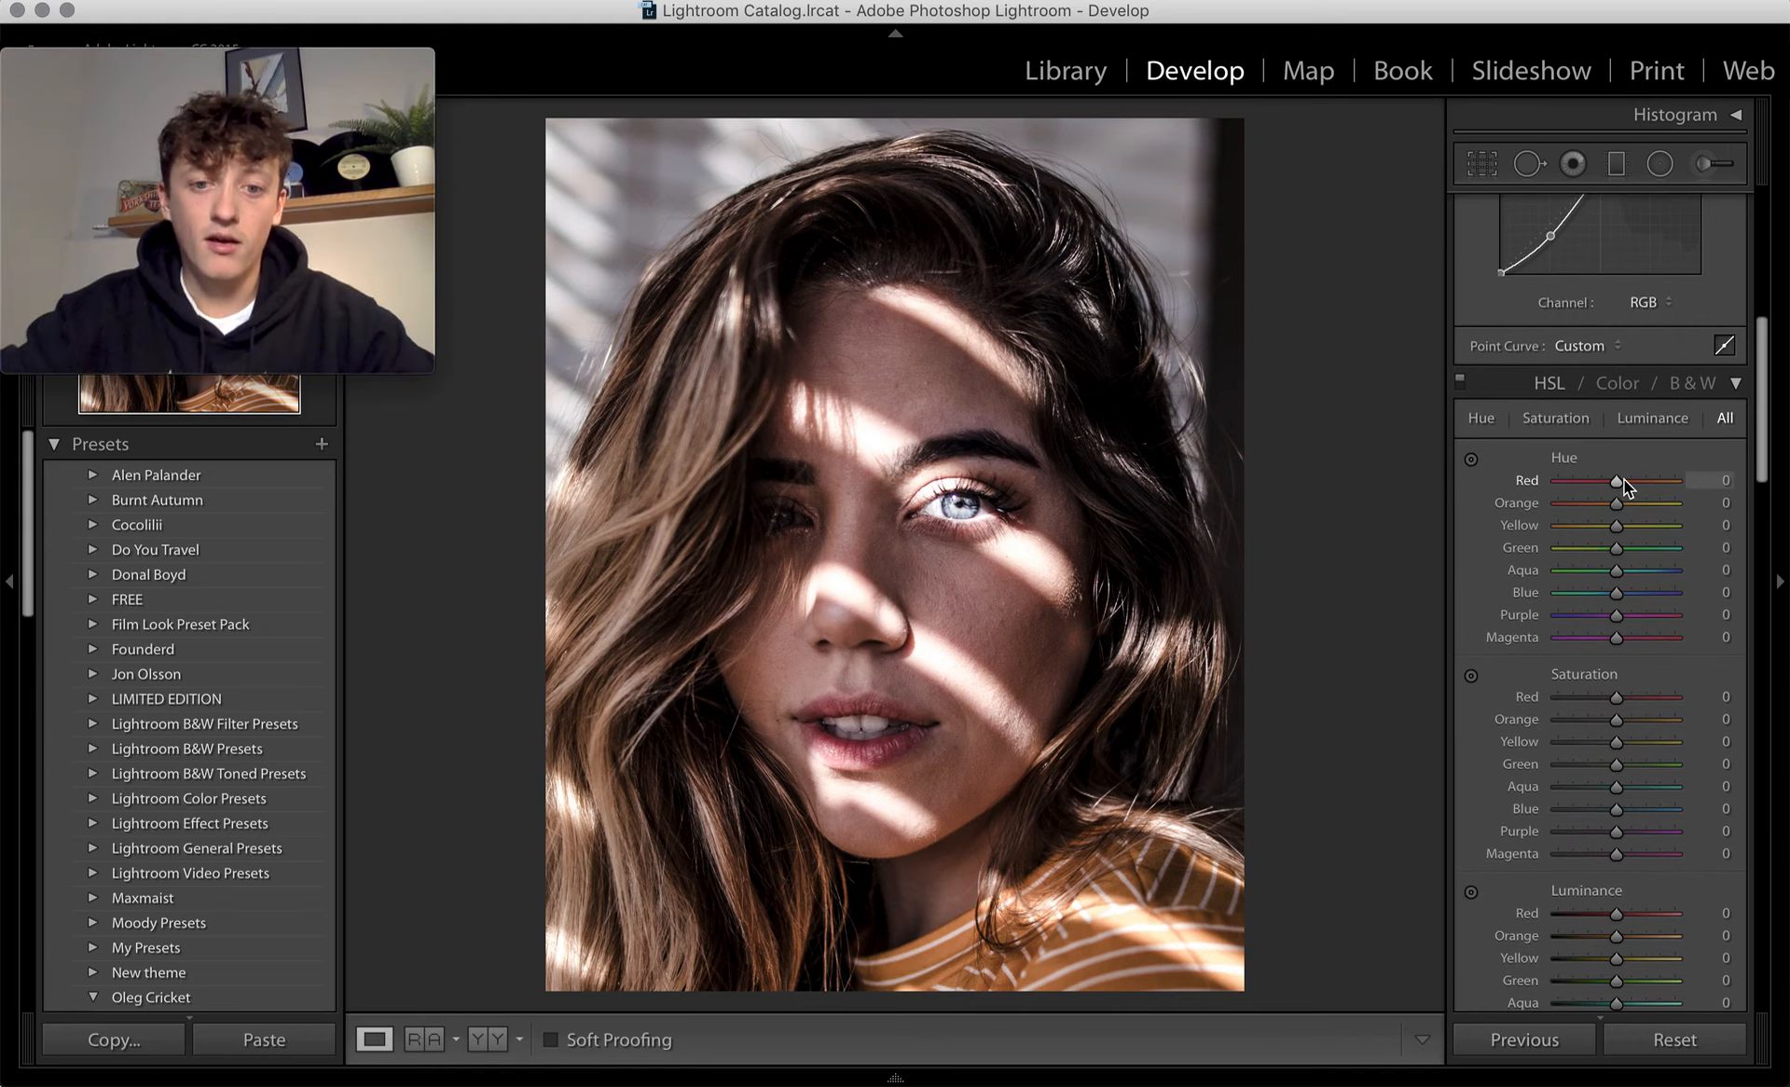
{"action": "left_click_drag", "start_coordinate": [1617, 484], "coordinate": [1751, 499]}
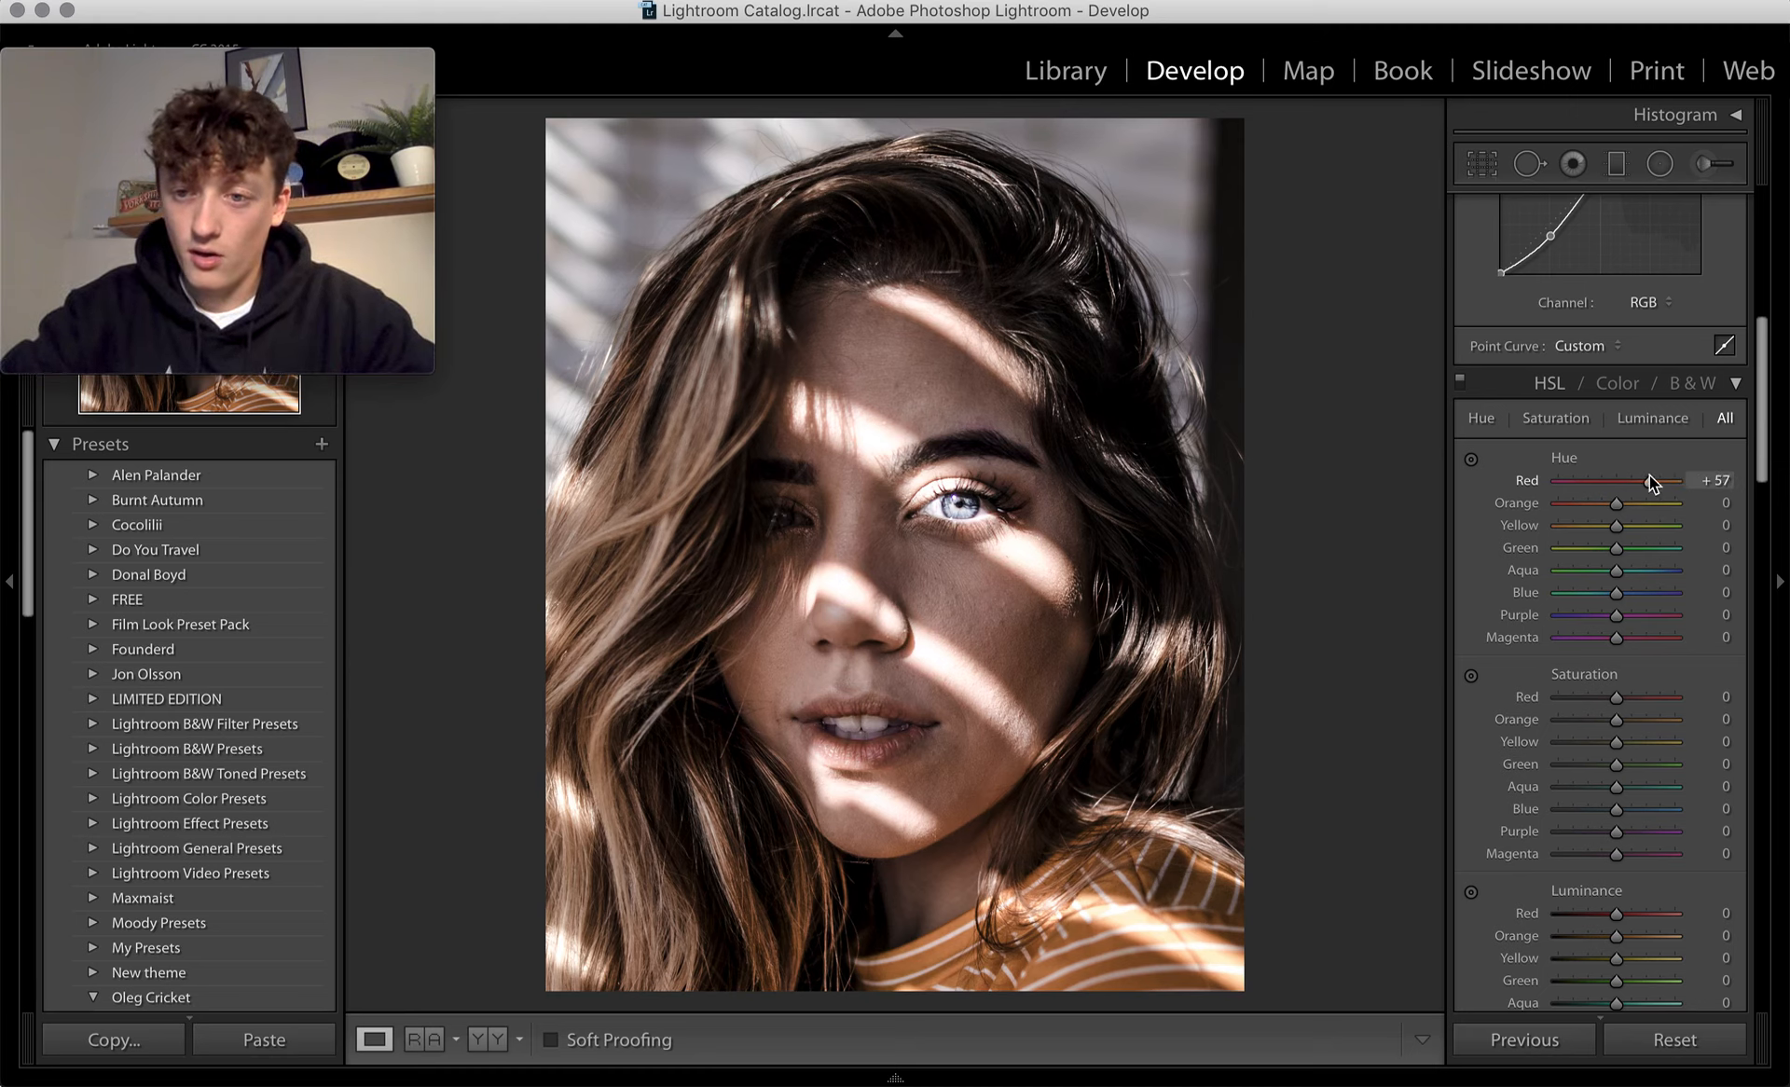
{"action": "left_click_drag", "start_coordinate": [1649, 474], "coordinate": [1634, 484]}
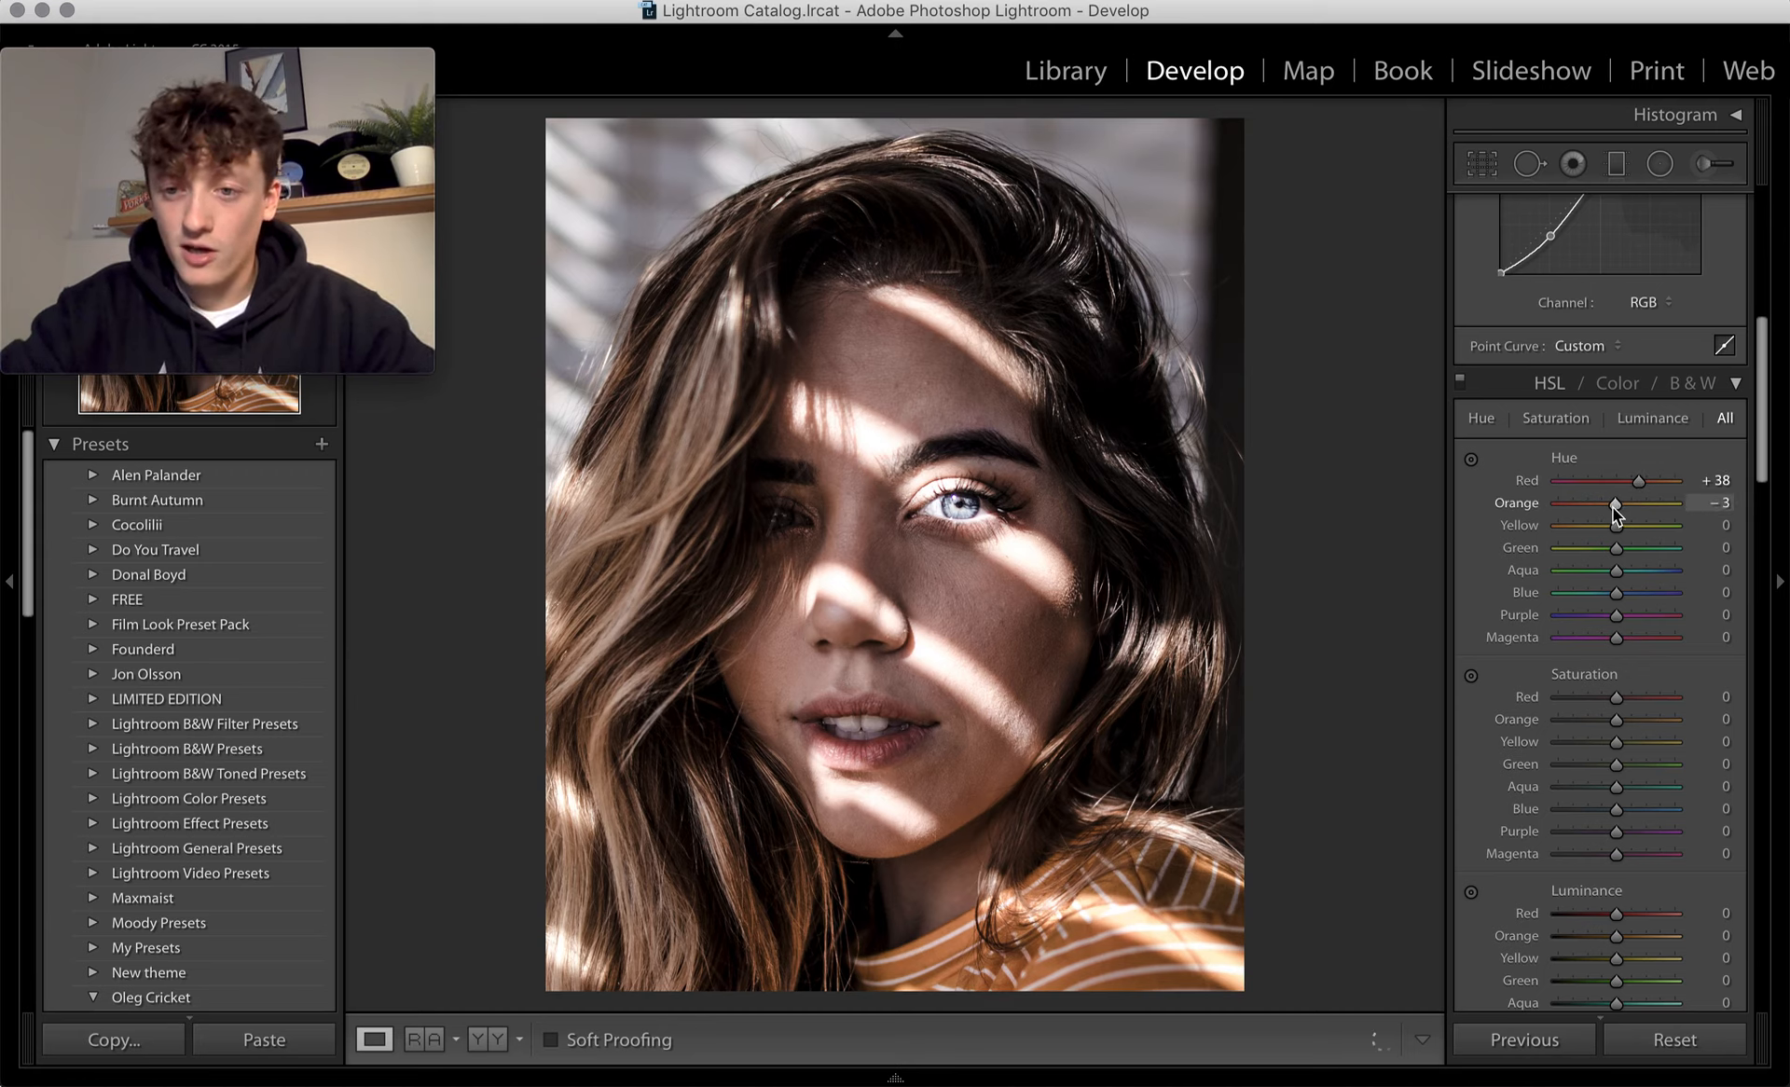
{"action": "left_click_drag", "start_coordinate": [1615, 507], "coordinate": [1610, 510]}
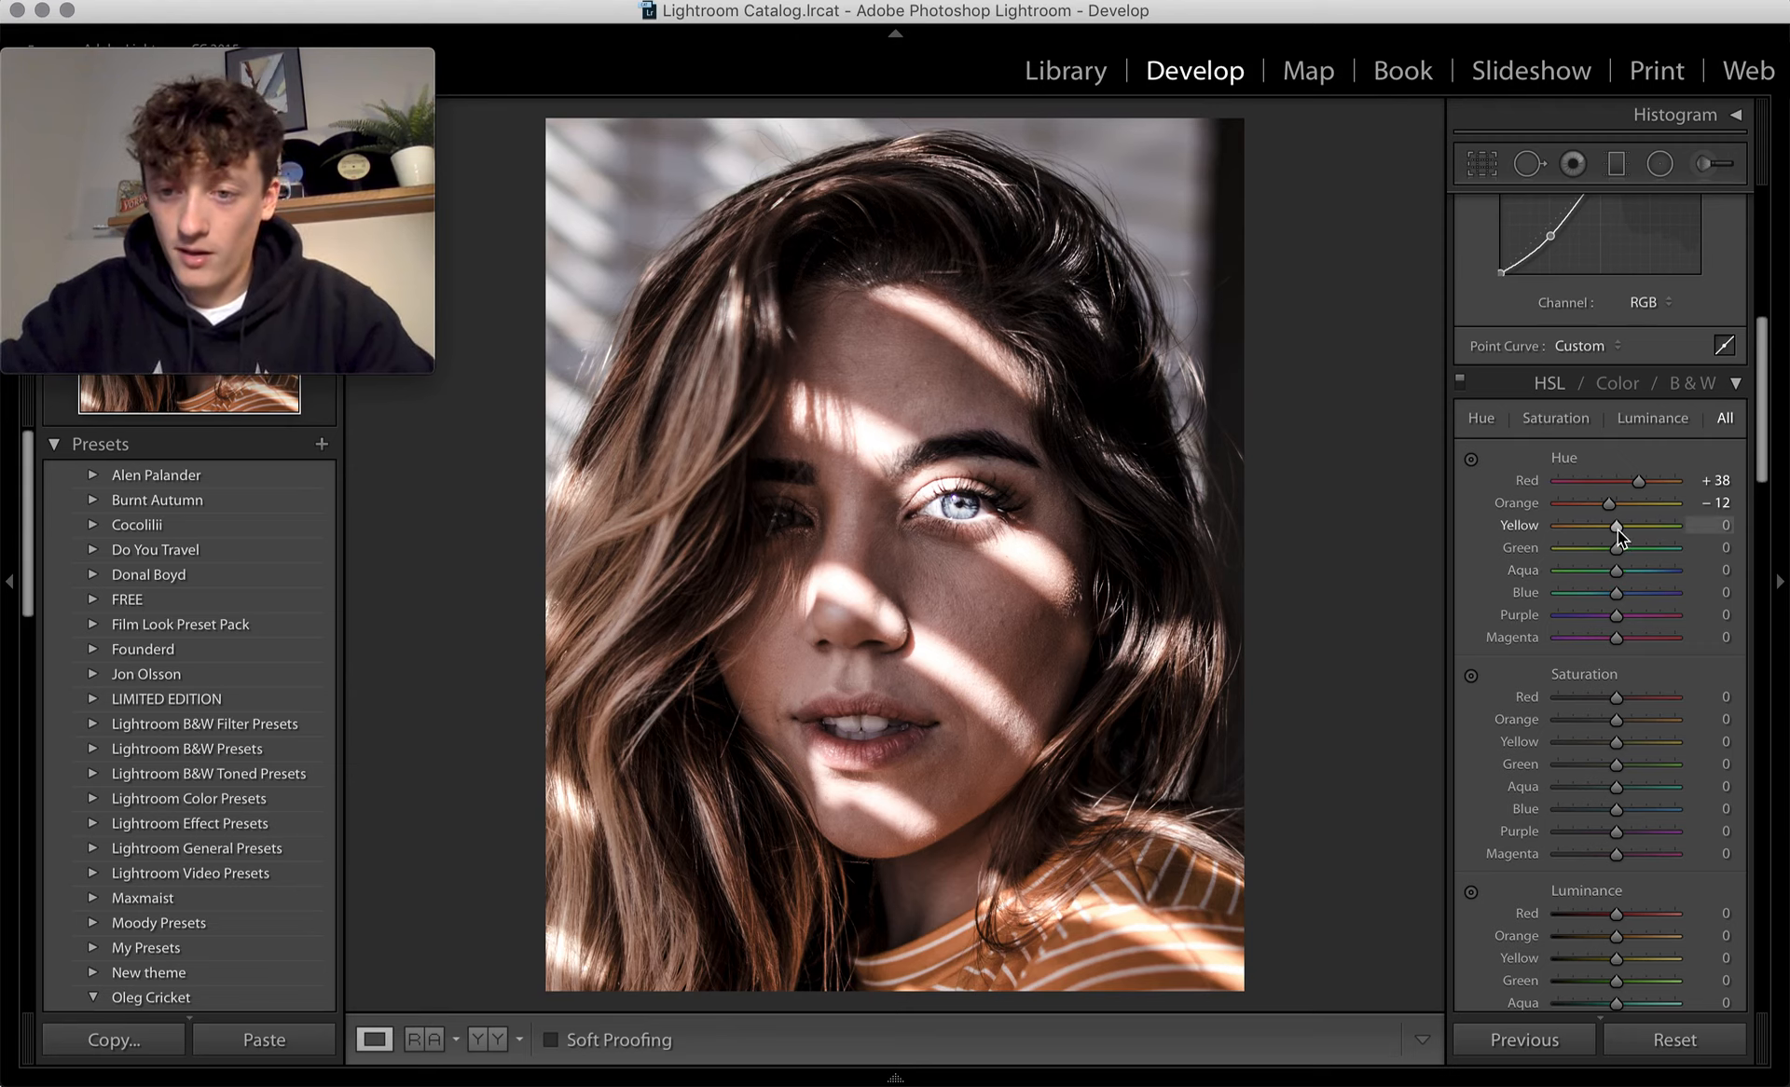
{"action": "mouse_move", "coordinate": [1618, 528]}
{"action": "left_mouse_down"}
{"action": "mouse_move", "coordinate": [1578, 528]}
{"action": "mouse_move", "coordinate": [1603, 537]}
{"action": "left_mouse_up"}
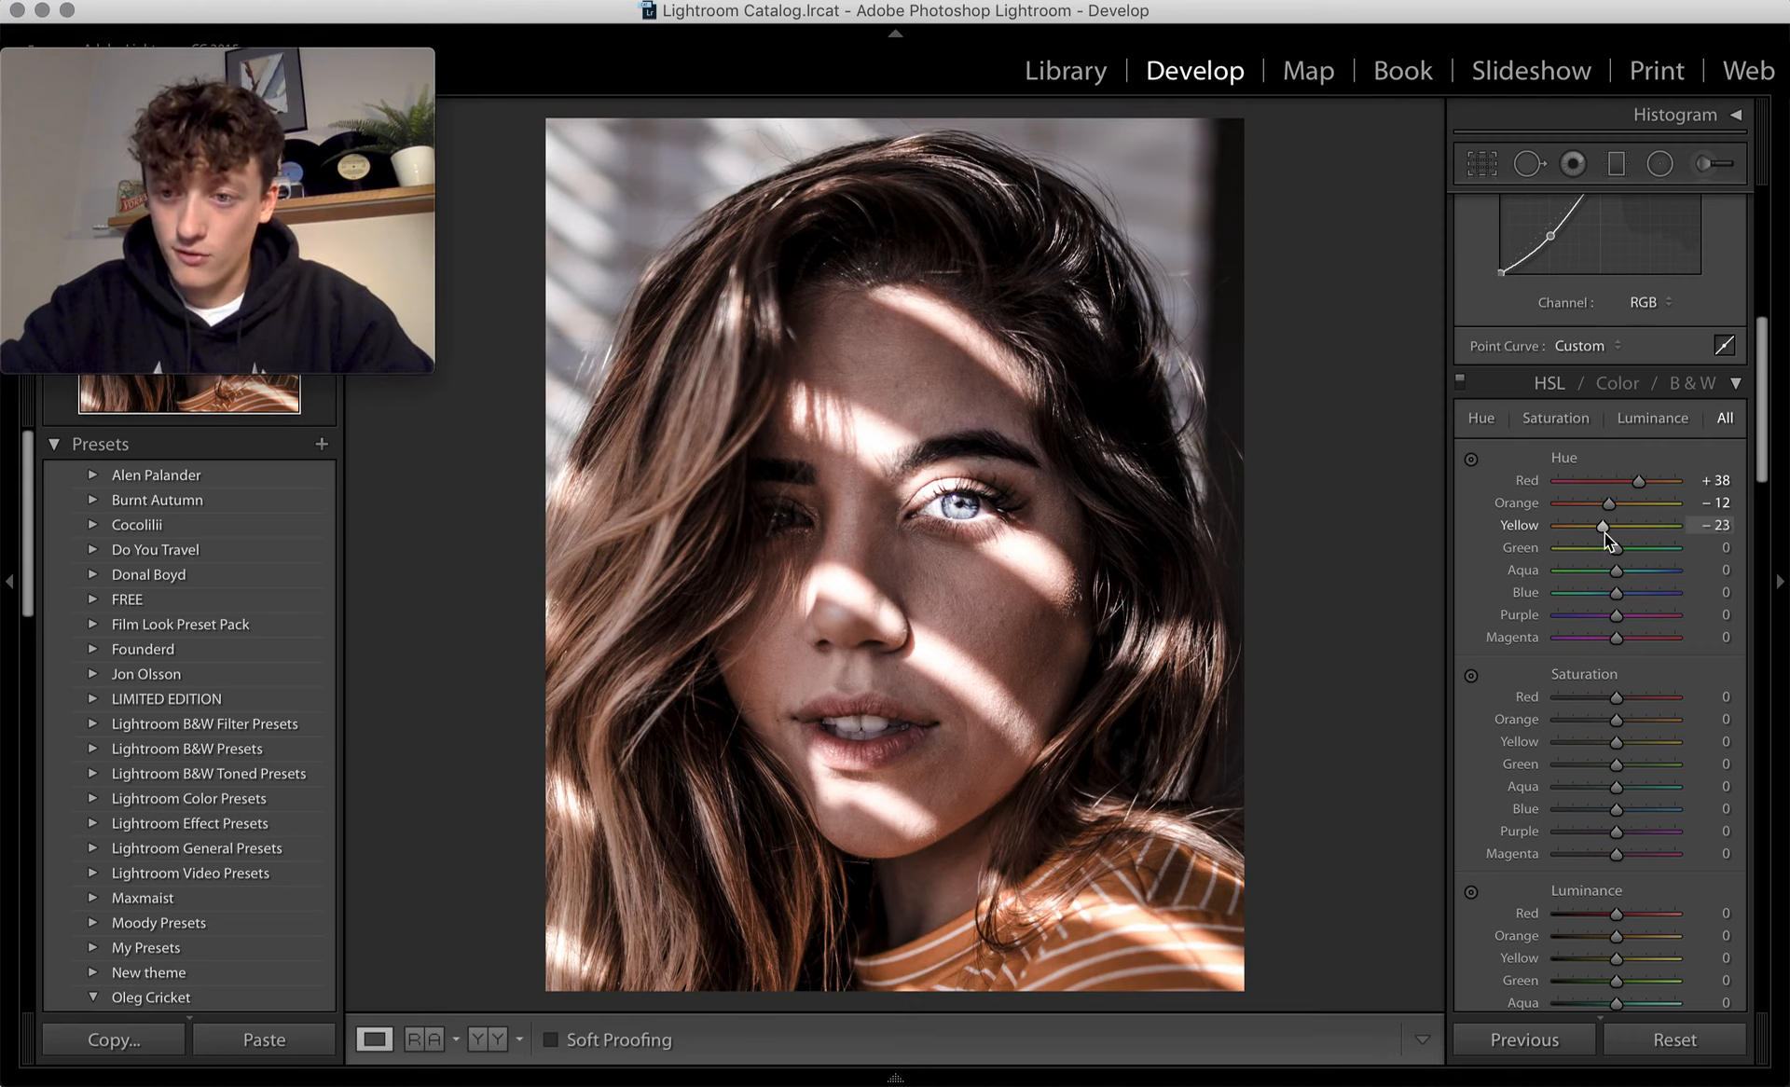
{"action": "left_click_drag", "start_coordinate": [1604, 534], "coordinate": [1608, 534]}
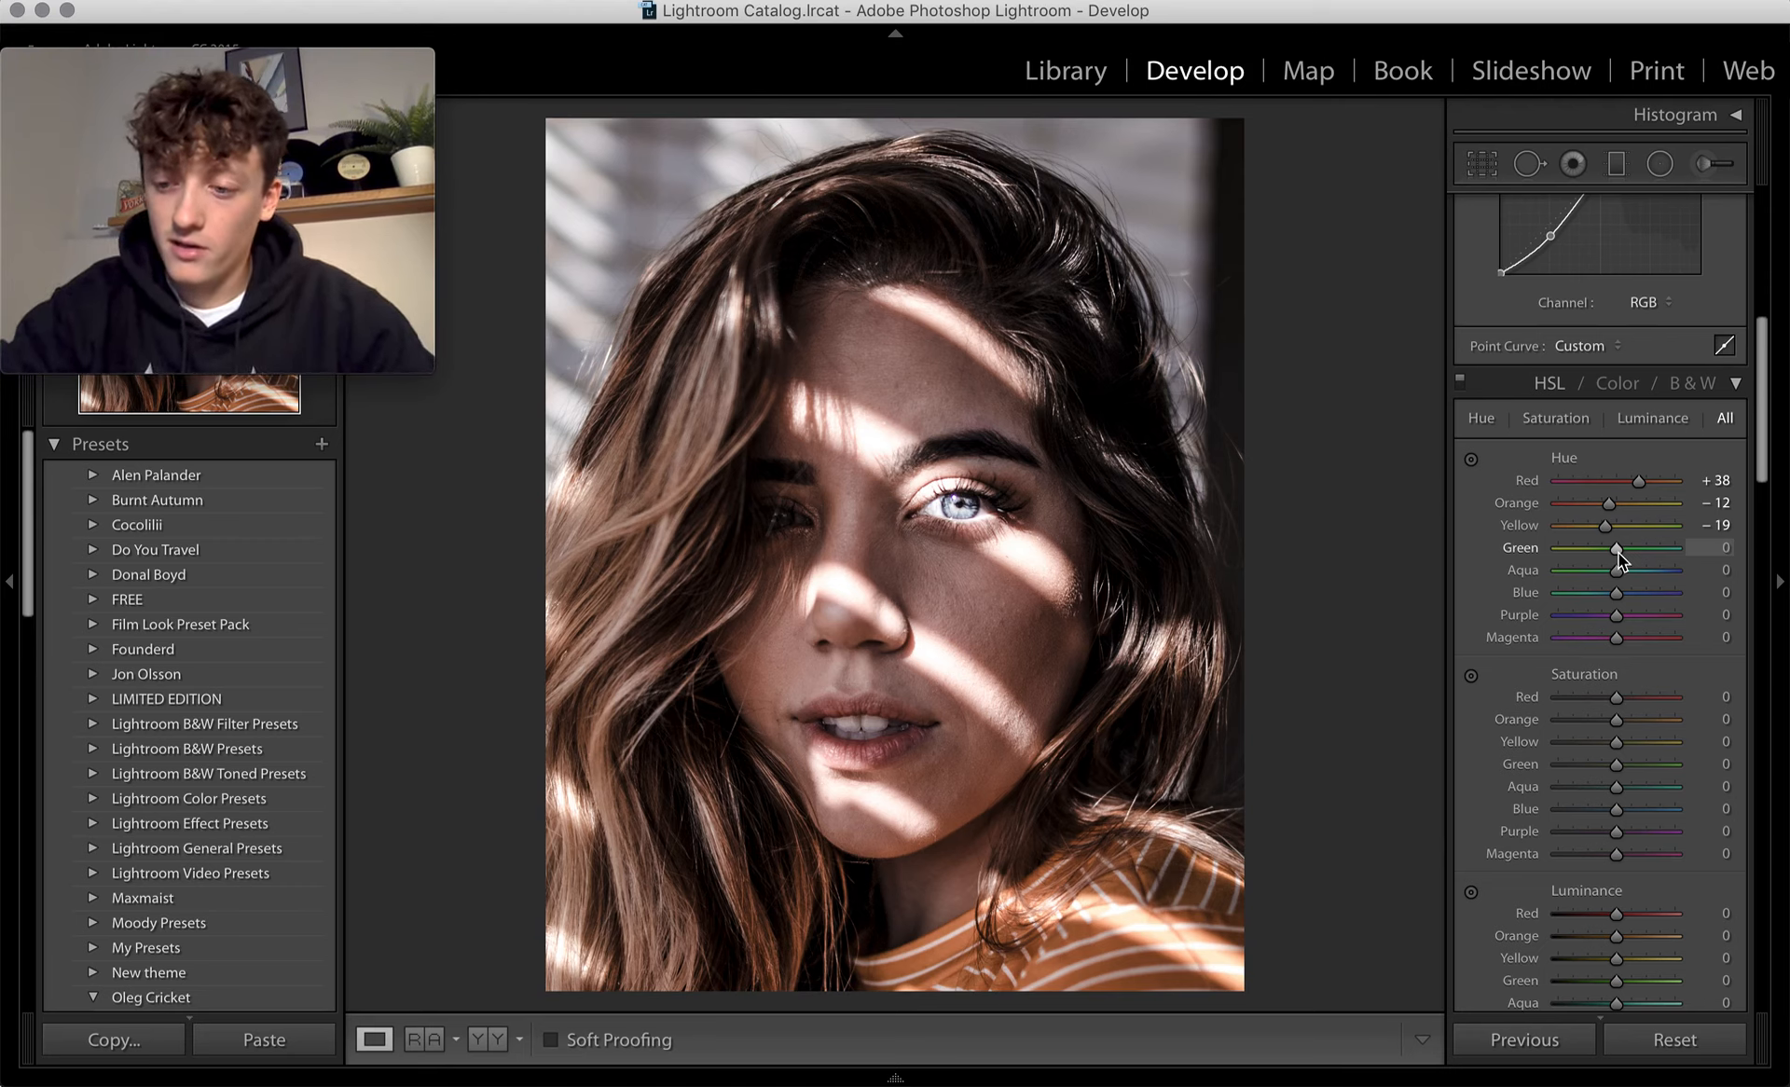
- Try strong negative shifts of the Green and Aqua hues, and reset both to 0
{"action": "left_click_drag", "start_coordinate": [1619, 553], "coordinate": [1531, 561]}
{"action": "double_click", "coordinate": [1518, 547]}
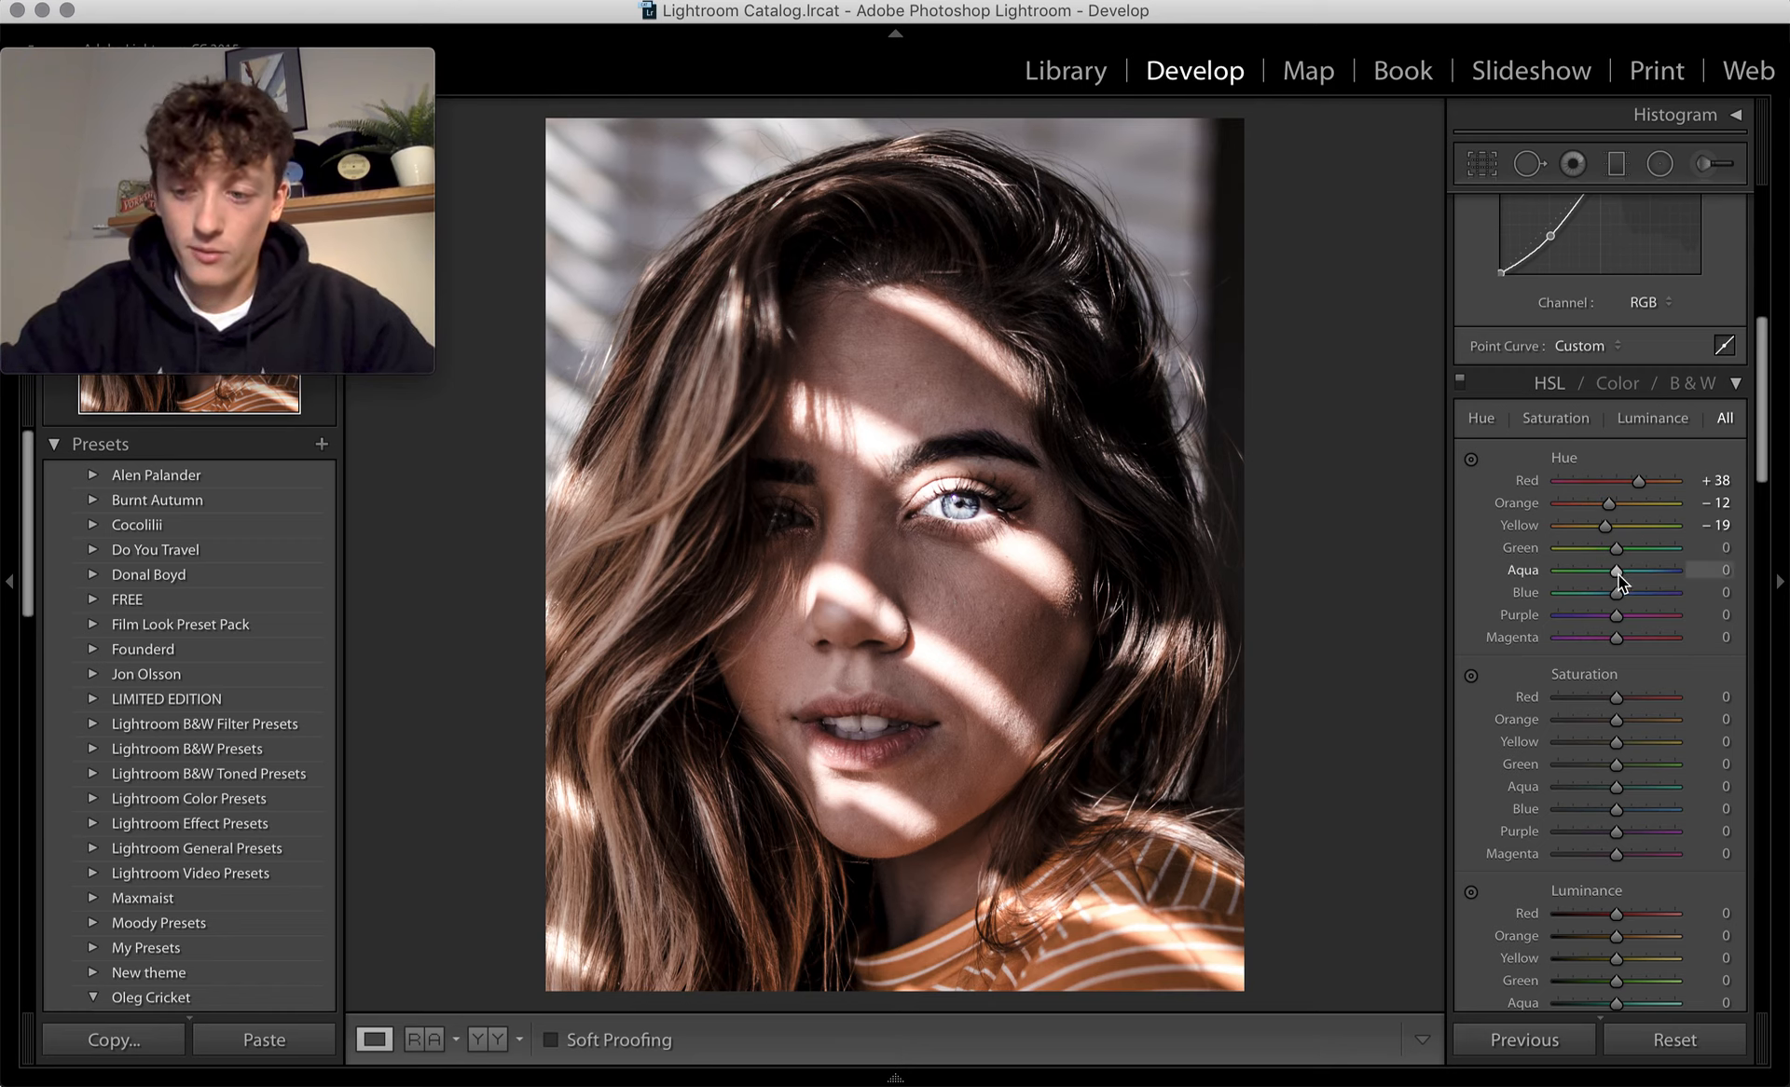
{"action": "left_click_drag", "start_coordinate": [1625, 574], "coordinate": [1389, 611]}
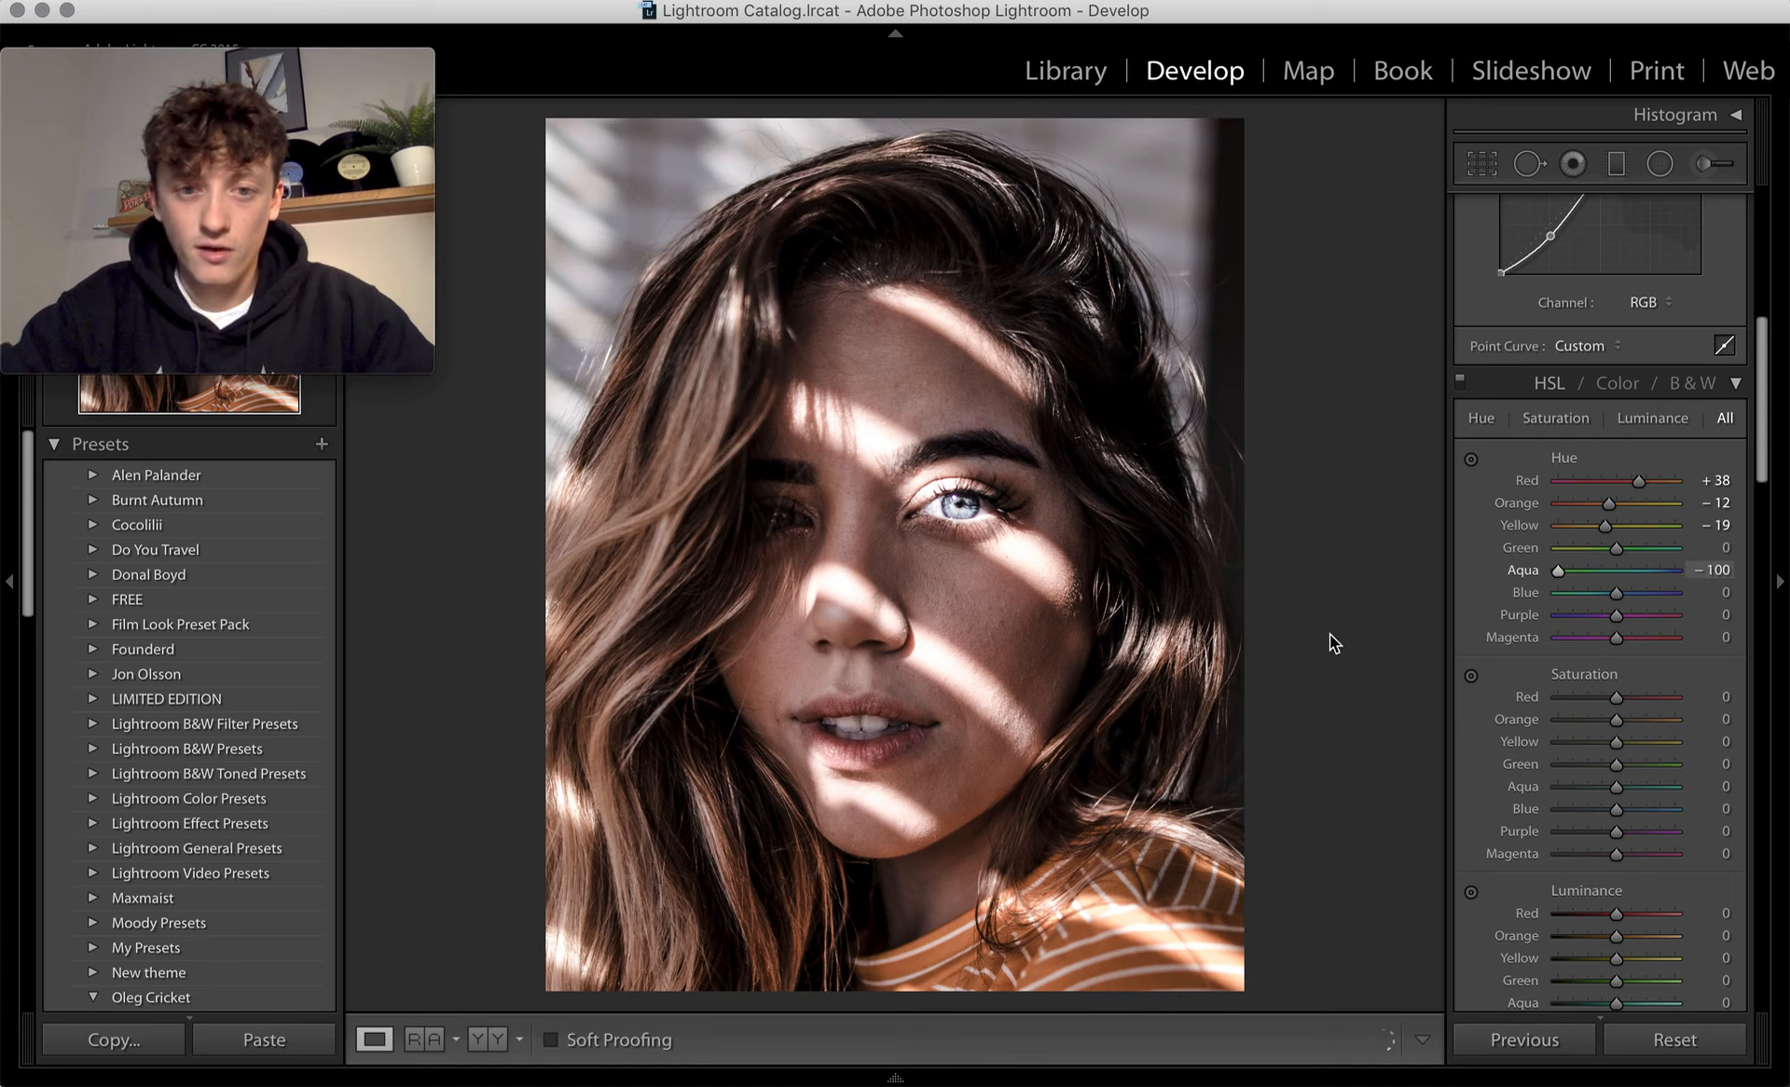
{"action": "double_click", "coordinate": [1521, 572]}
- Set the Blue hue to +83, and check the reference portrait and its behind-the-scenes photo on Instagram in Chrome
{"action": "left_click_drag", "start_coordinate": [1616, 594], "coordinate": [1722, 642]}
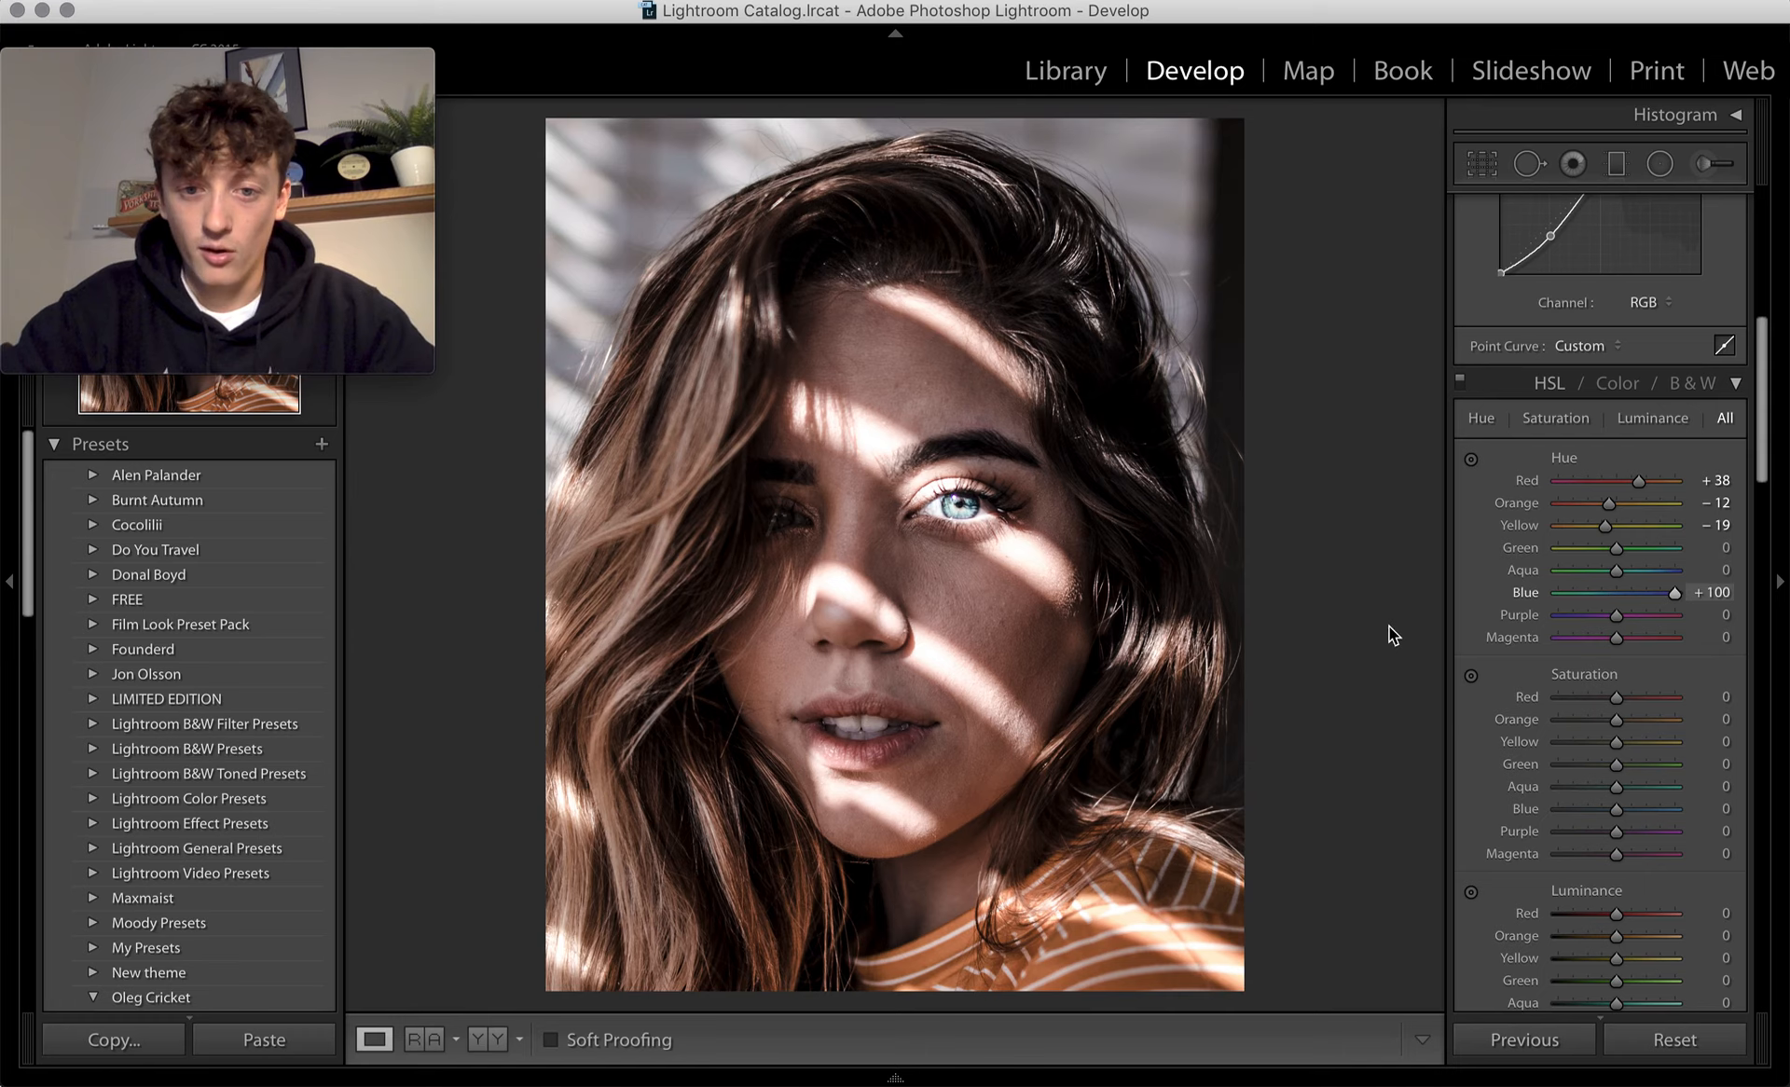
{"action": "left_click", "coordinate": [1631, 594]}
{"action": "left_click_drag", "start_coordinate": [1620, 601], "coordinate": [1657, 595]}
{"action": "key", "text": "super+Tab"}
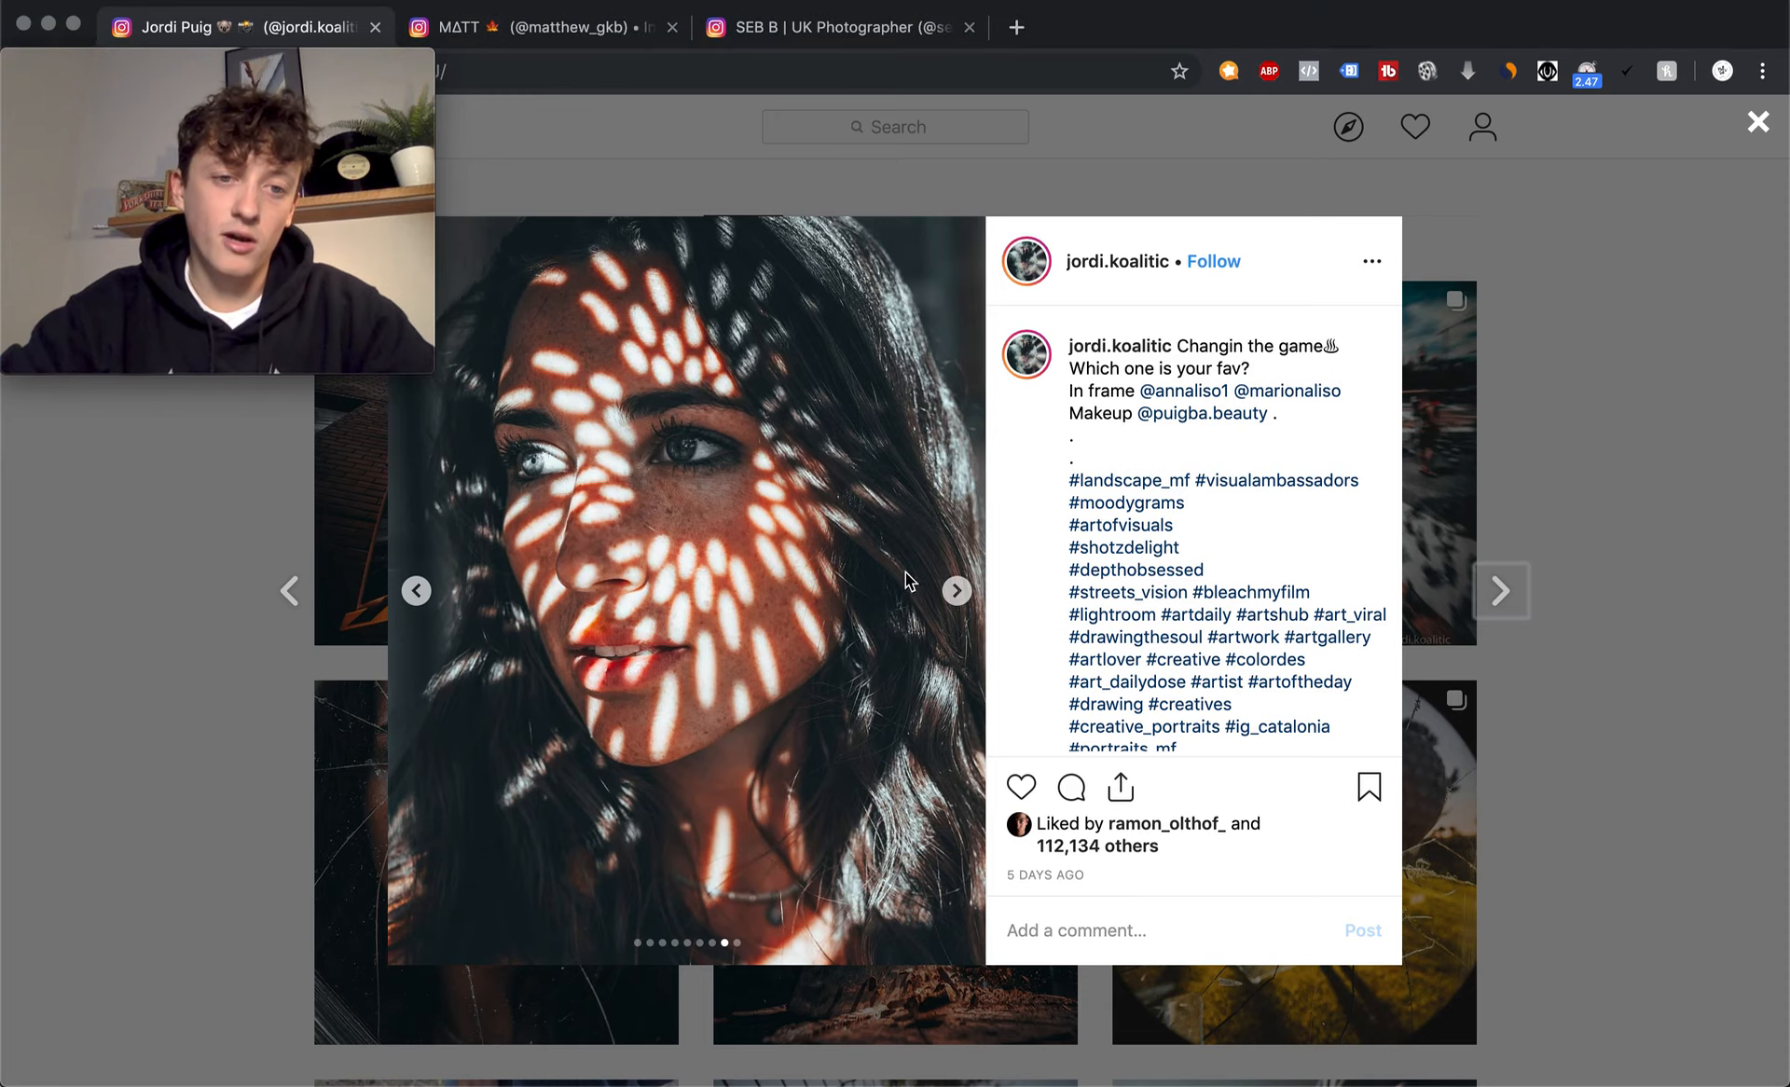
{"action": "left_click", "coordinate": [959, 589]}
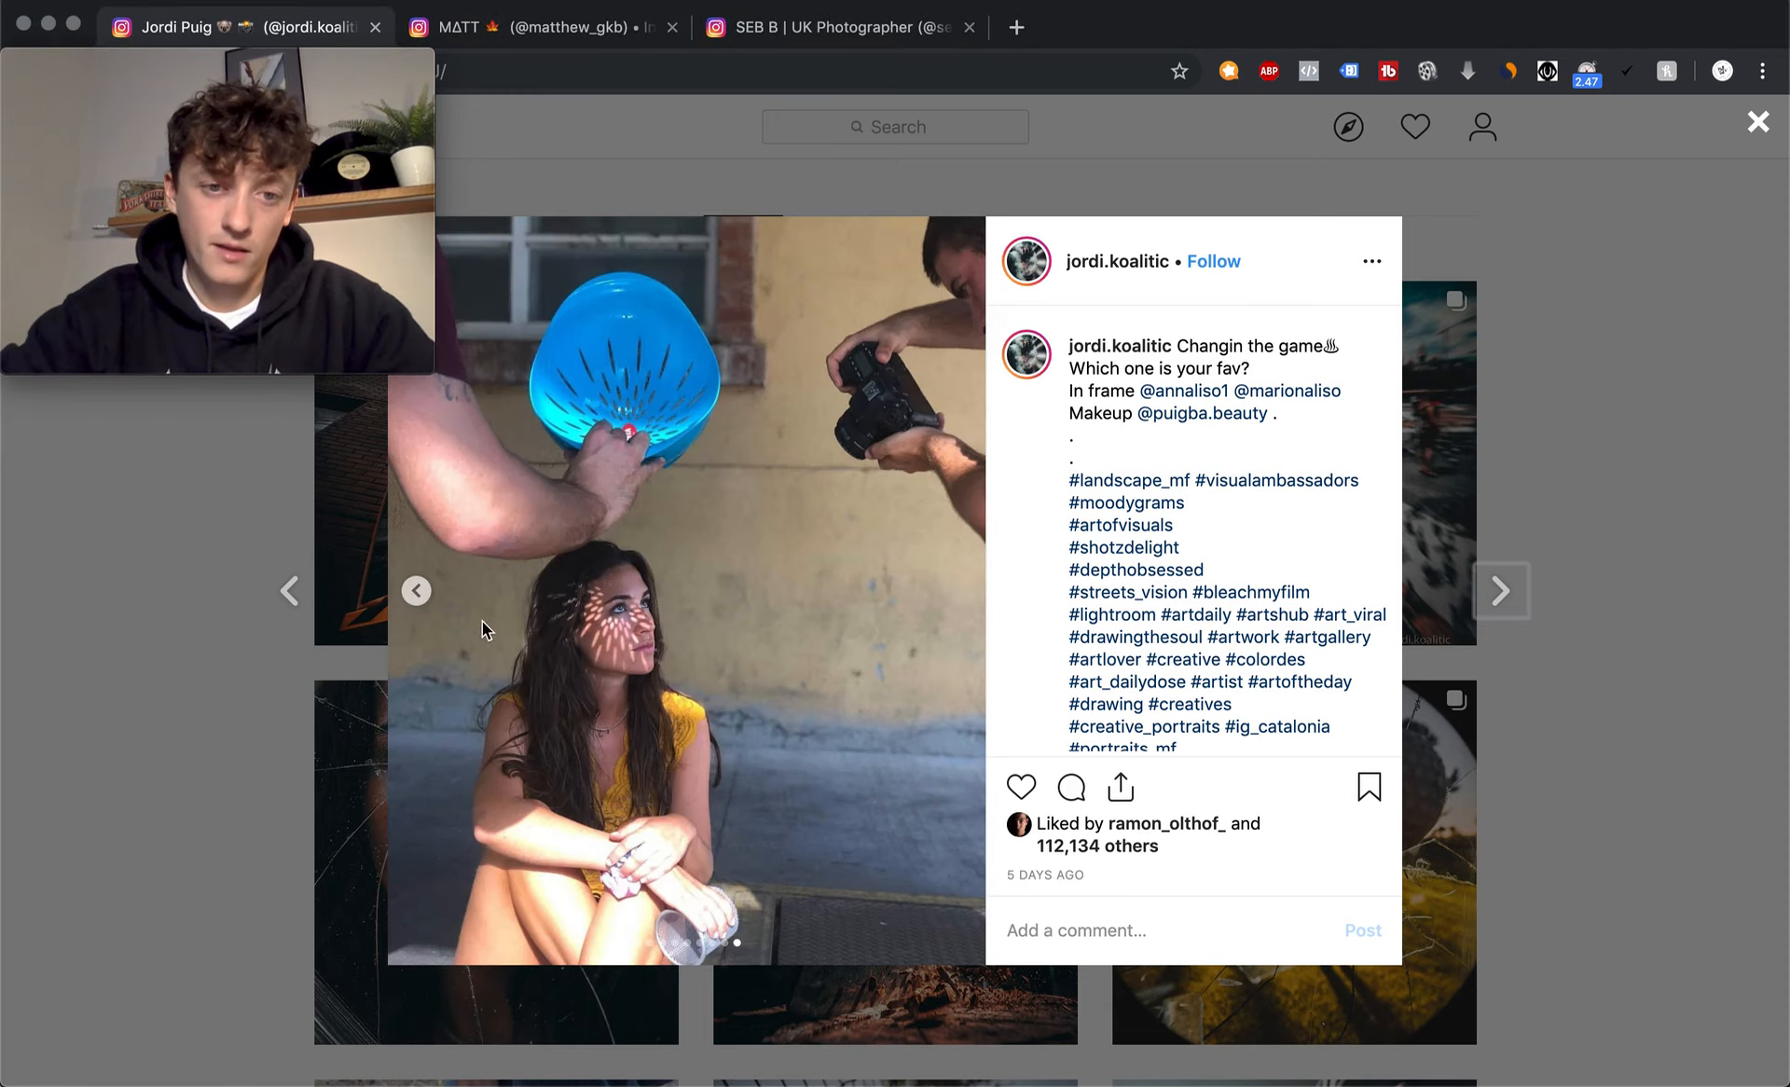
{"action": "left_click", "coordinate": [416, 590]}
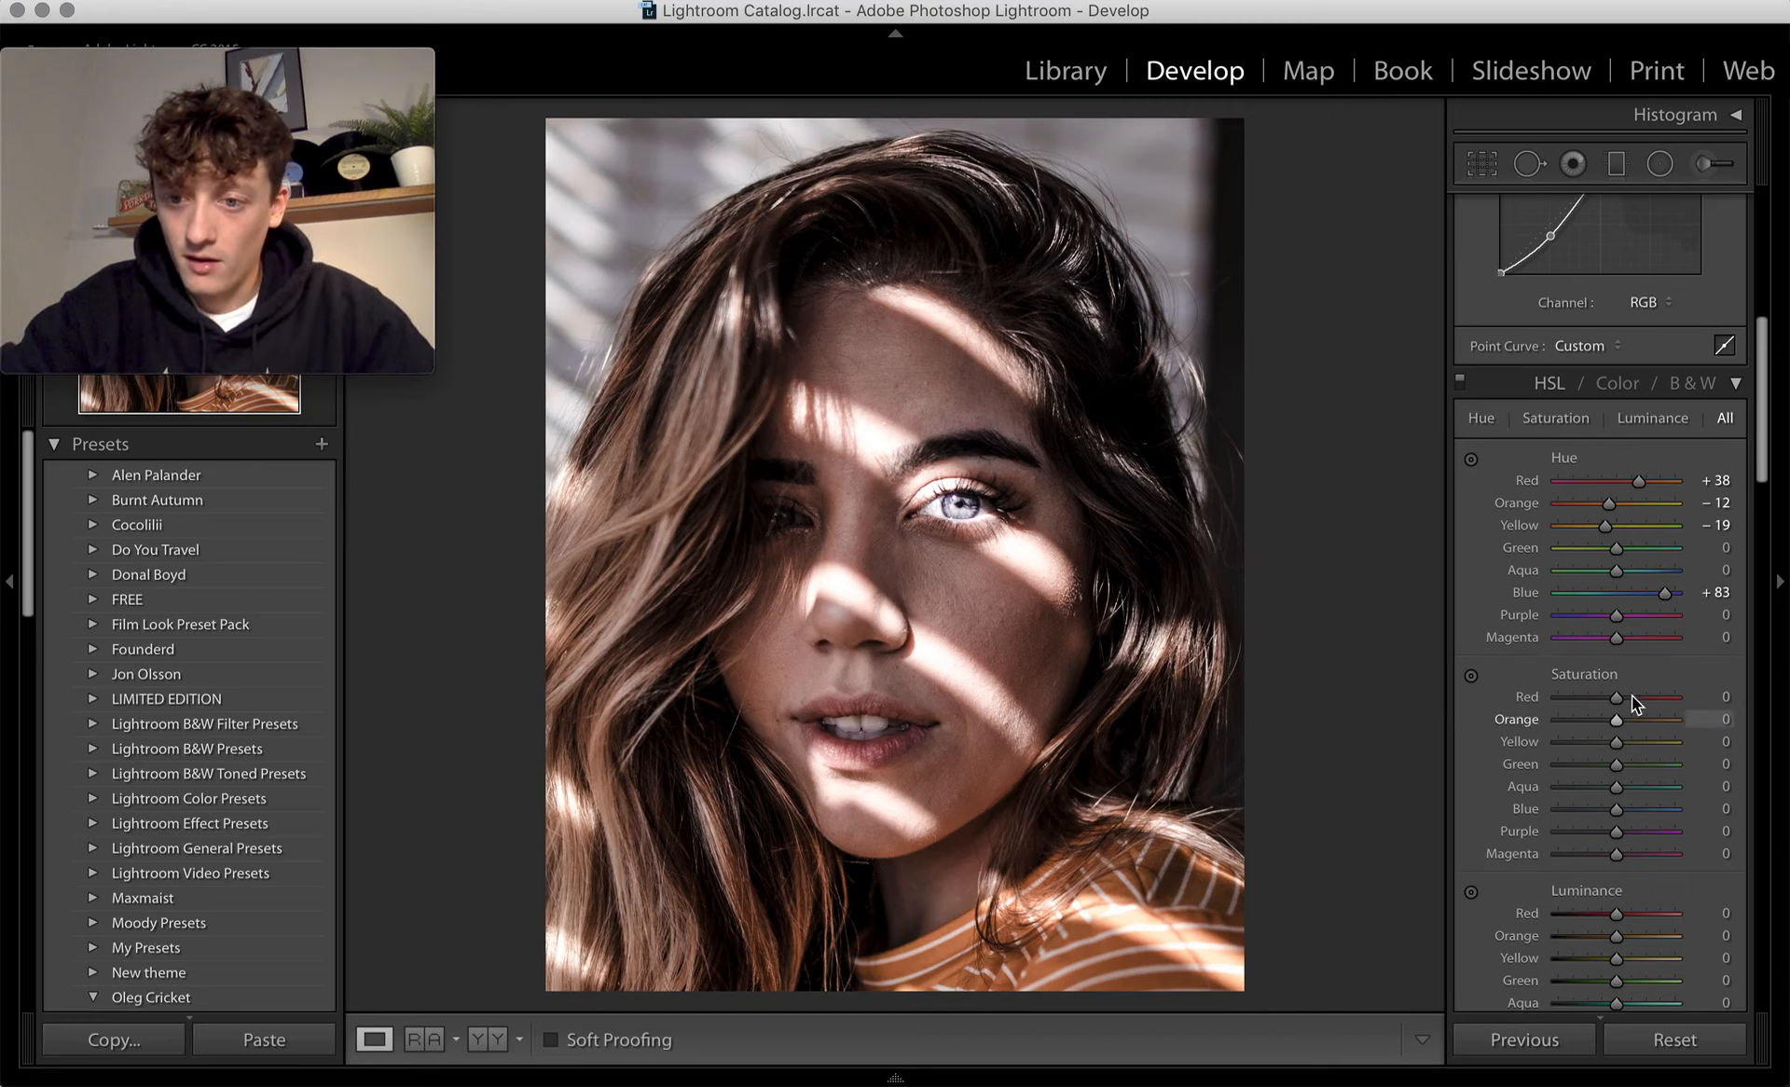
- Back in Lightroom, set the HSL saturation to Red +51, Orange +30 and Yellow −100
{"action": "scroll", "coordinate": [1647, 644], "scroll_direction": "down", "scroll_amount": 2}
{"action": "scroll", "coordinate": [1646, 640], "scroll_direction": "down", "scroll_amount": 4}
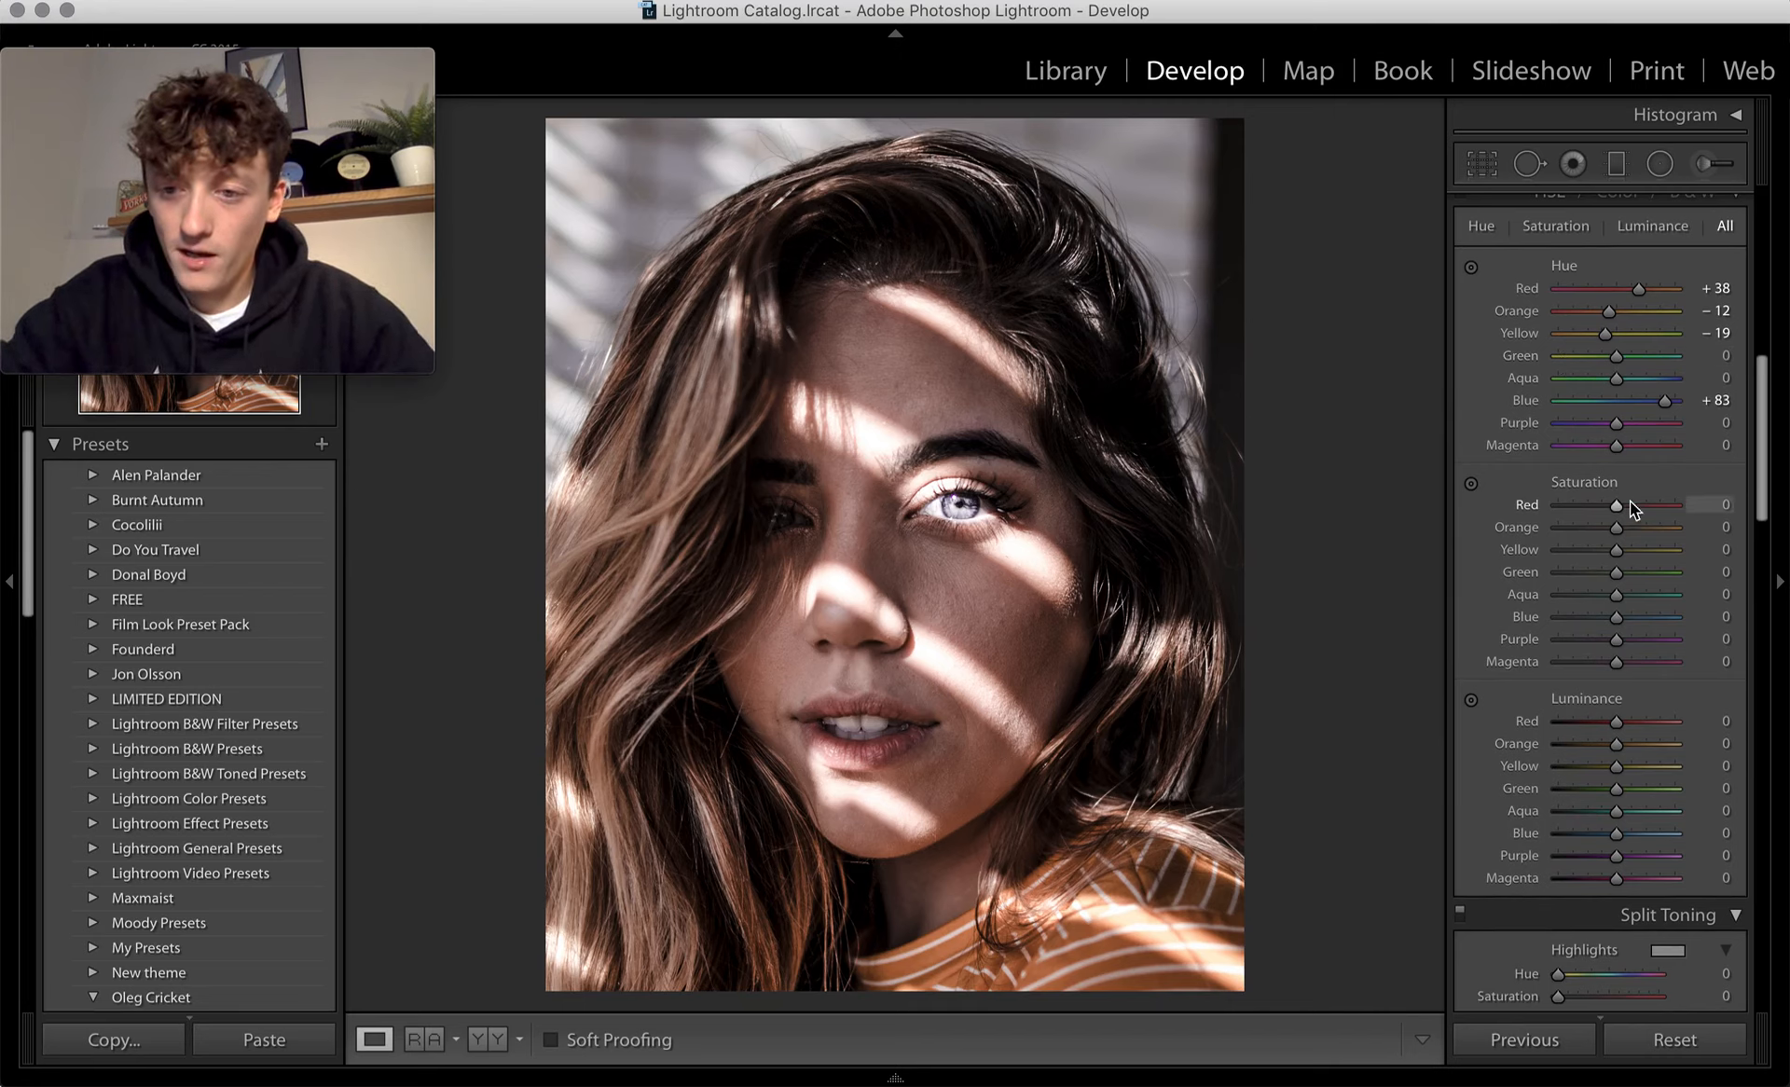
{"action": "mouse_move", "coordinate": [1676, 510]}
{"action": "left_mouse_down"}
{"action": "mouse_move", "coordinate": [1738, 516]}
{"action": "mouse_move", "coordinate": [1647, 512]}
{"action": "left_mouse_up"}
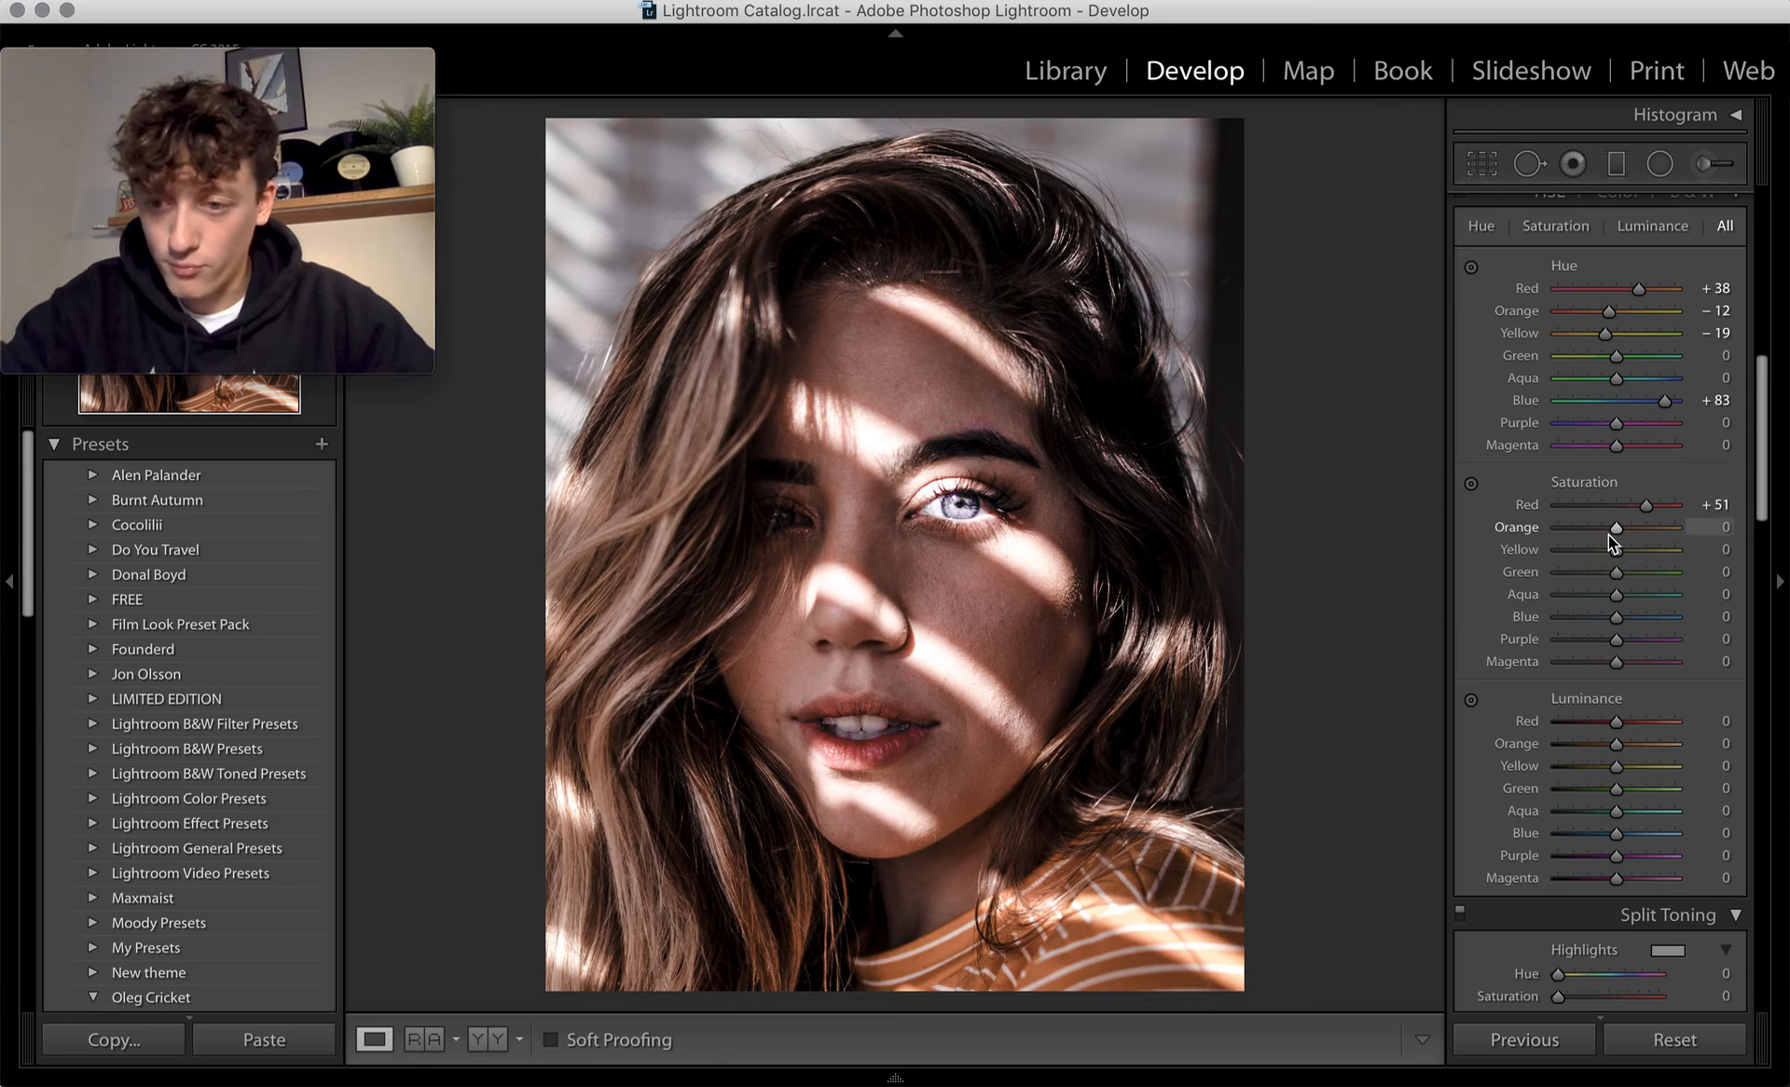
{"action": "left_click_drag", "start_coordinate": [1621, 531], "coordinate": [1626, 534]}
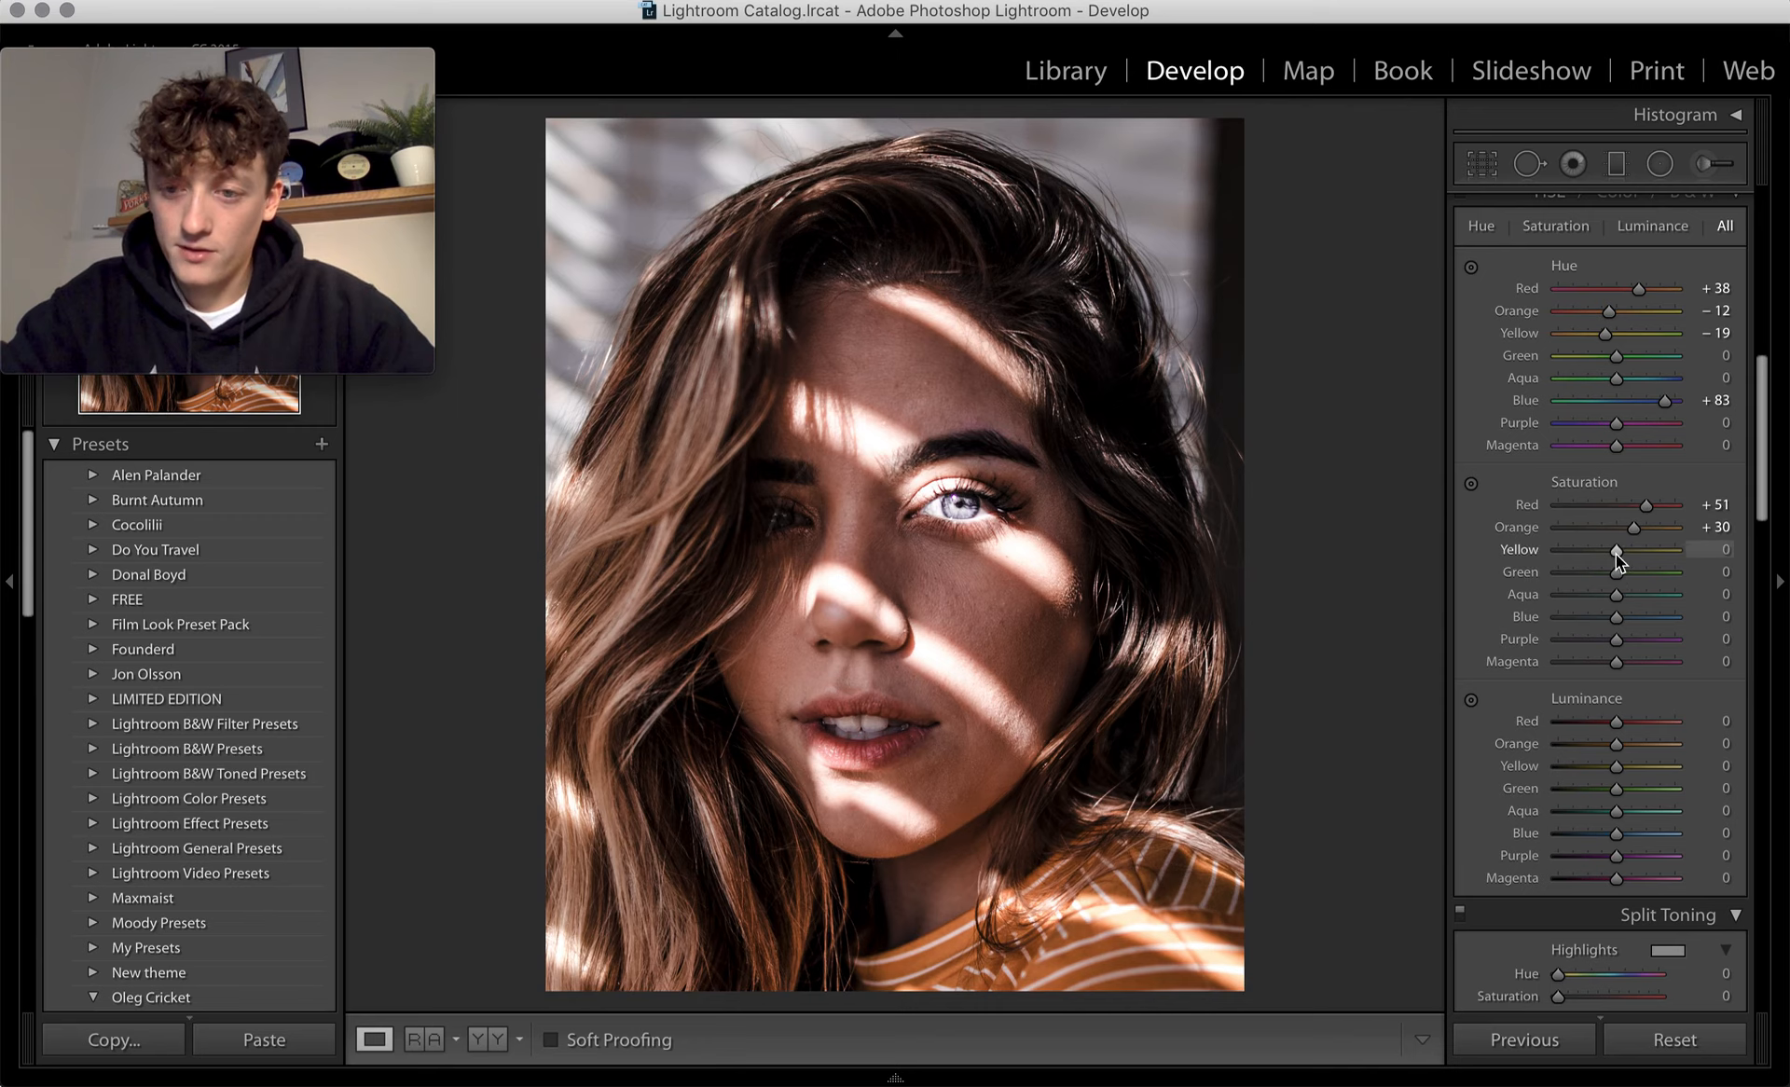
{"action": "left_click_drag", "start_coordinate": [1613, 554], "coordinate": [1475, 558]}
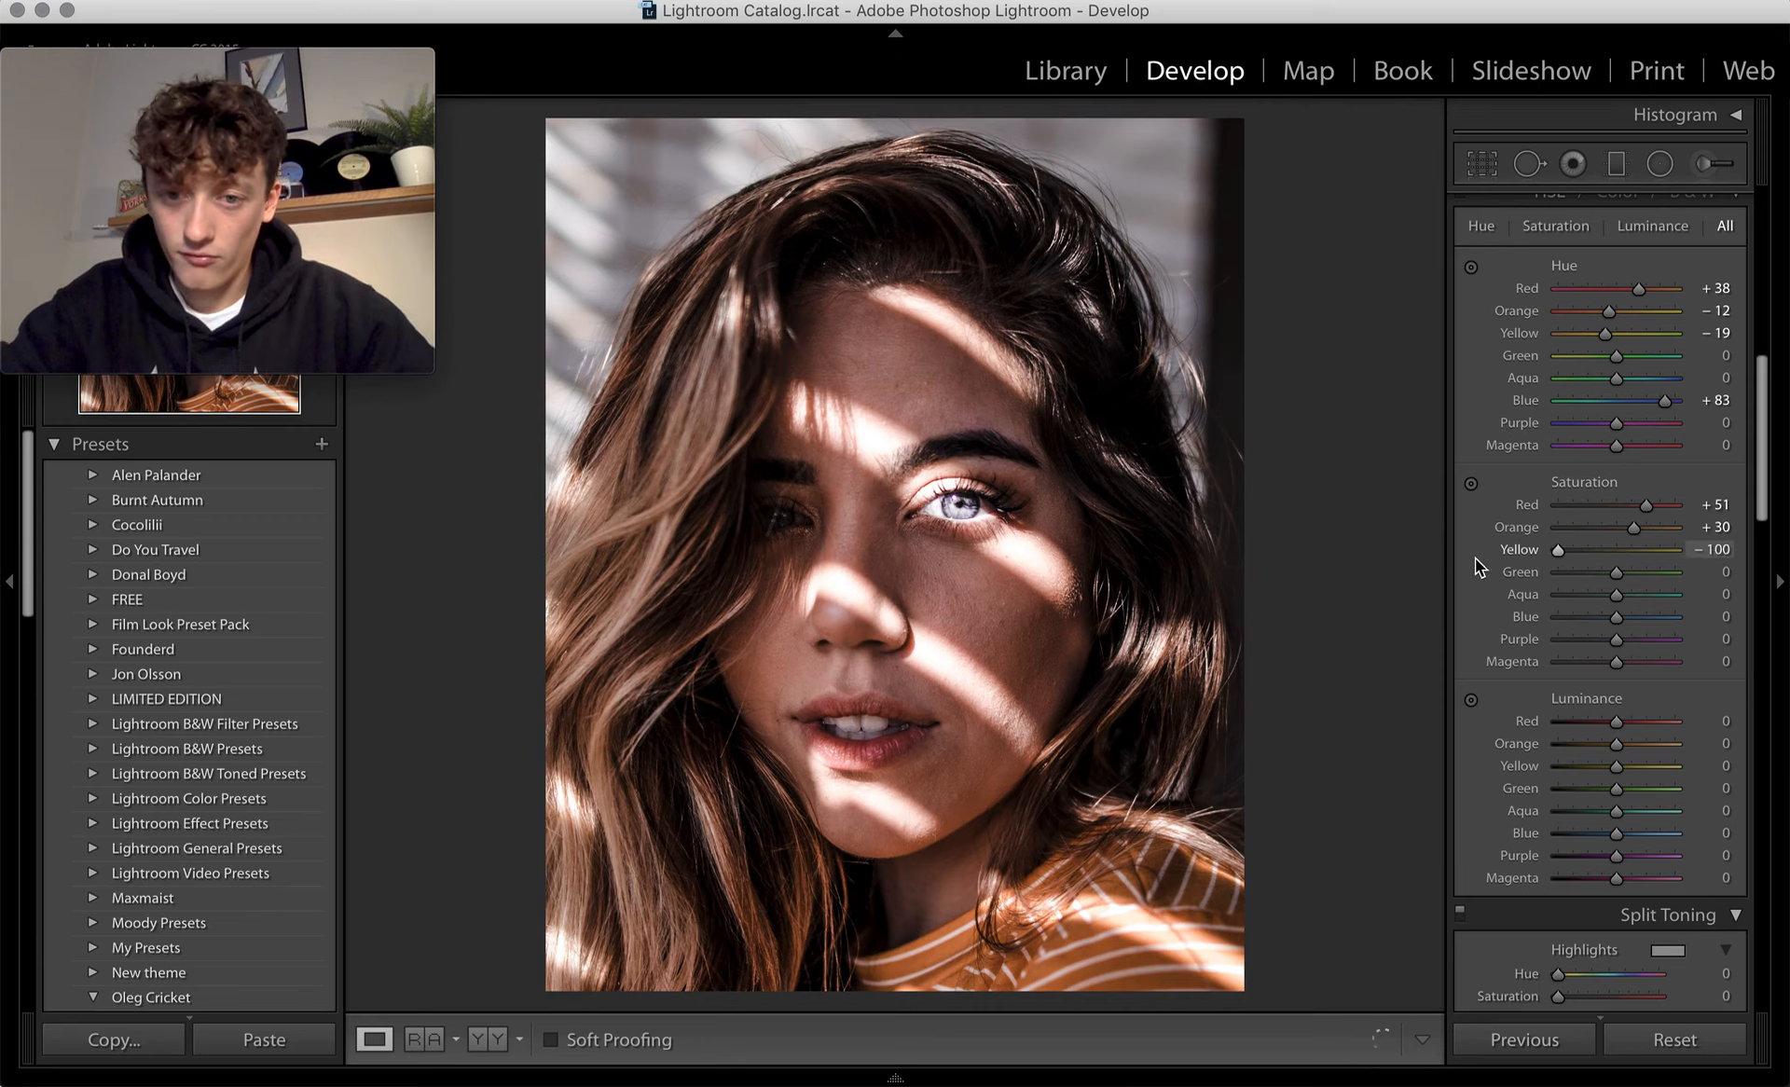
- Set the HSL saturation of Green, Aqua and Blue to −100, and the HSL luminance to Red +37, Orange +33 and Blue +31
{"action": "left_click_drag", "start_coordinate": [1615, 576], "coordinate": [1559, 576]}
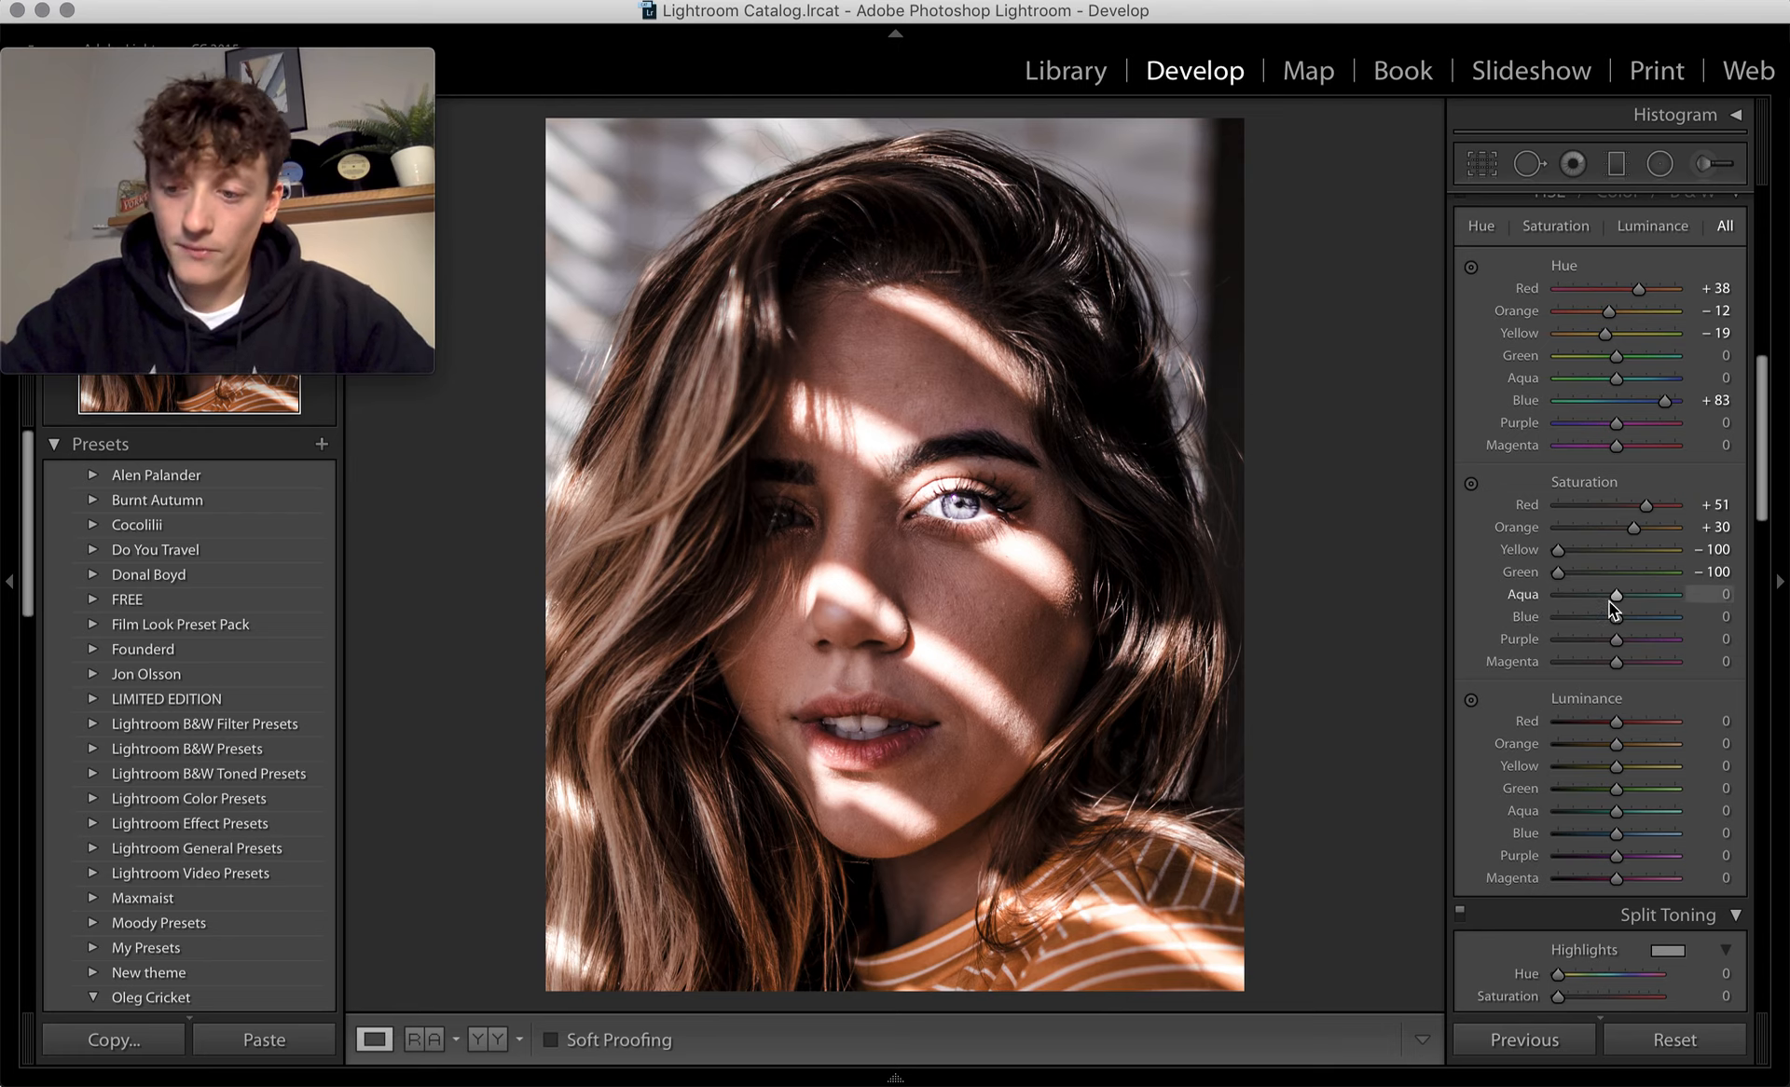
{"action": "left_click_drag", "start_coordinate": [1609, 602], "coordinate": [1498, 614]}
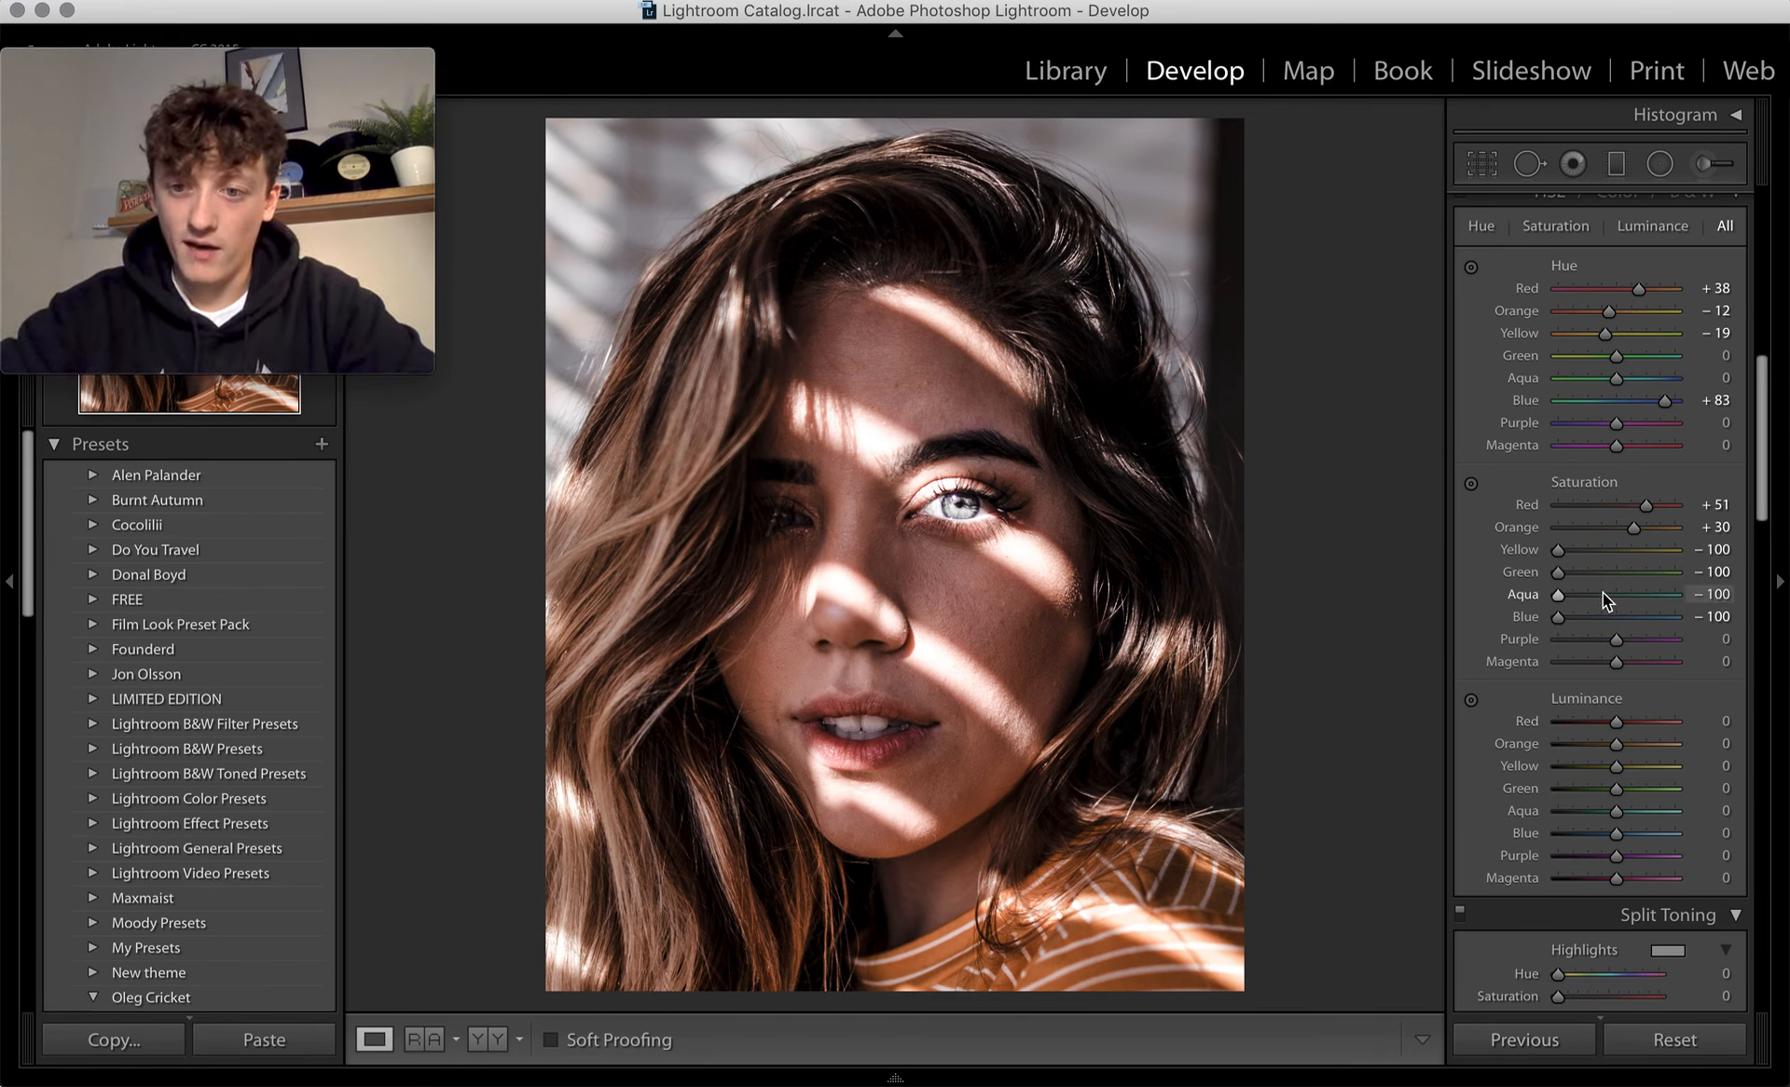
{"action": "scroll", "coordinate": [1587, 775], "scroll_direction": "down", "scroll_amount": 3}
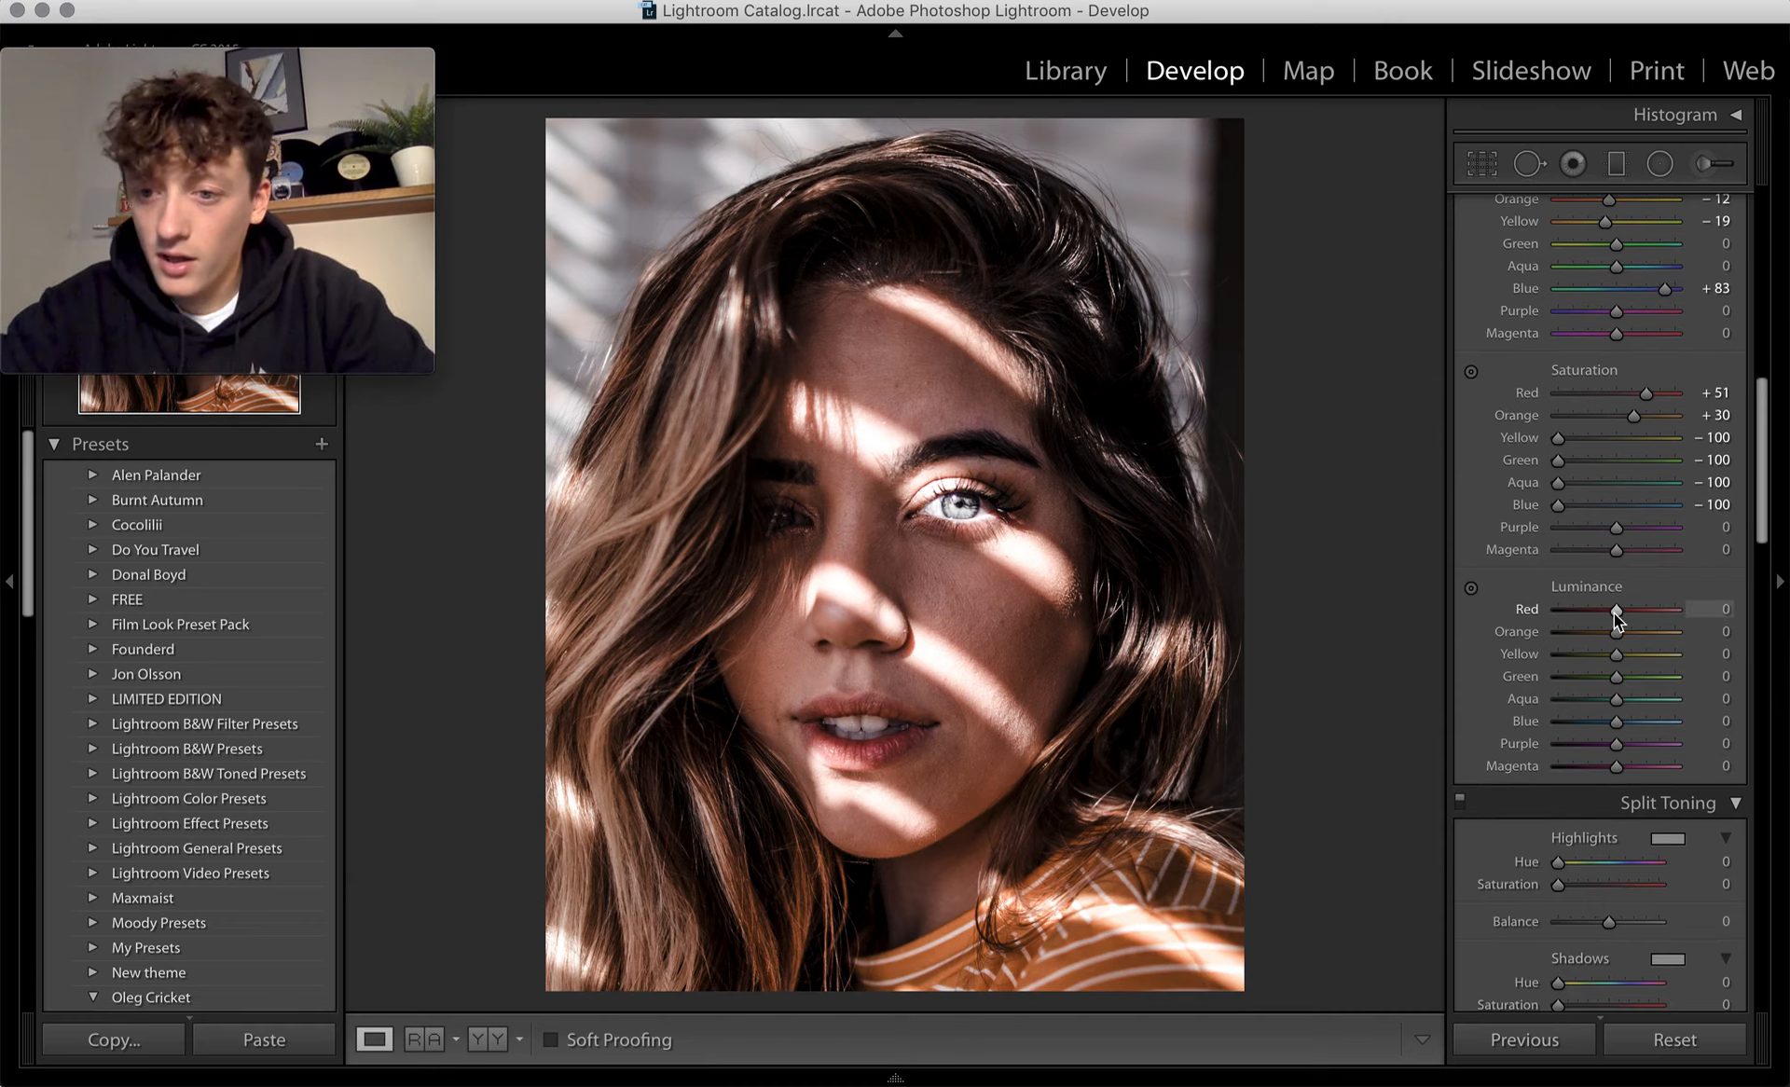
{"action": "left_click_drag", "start_coordinate": [1614, 613], "coordinate": [1635, 617]}
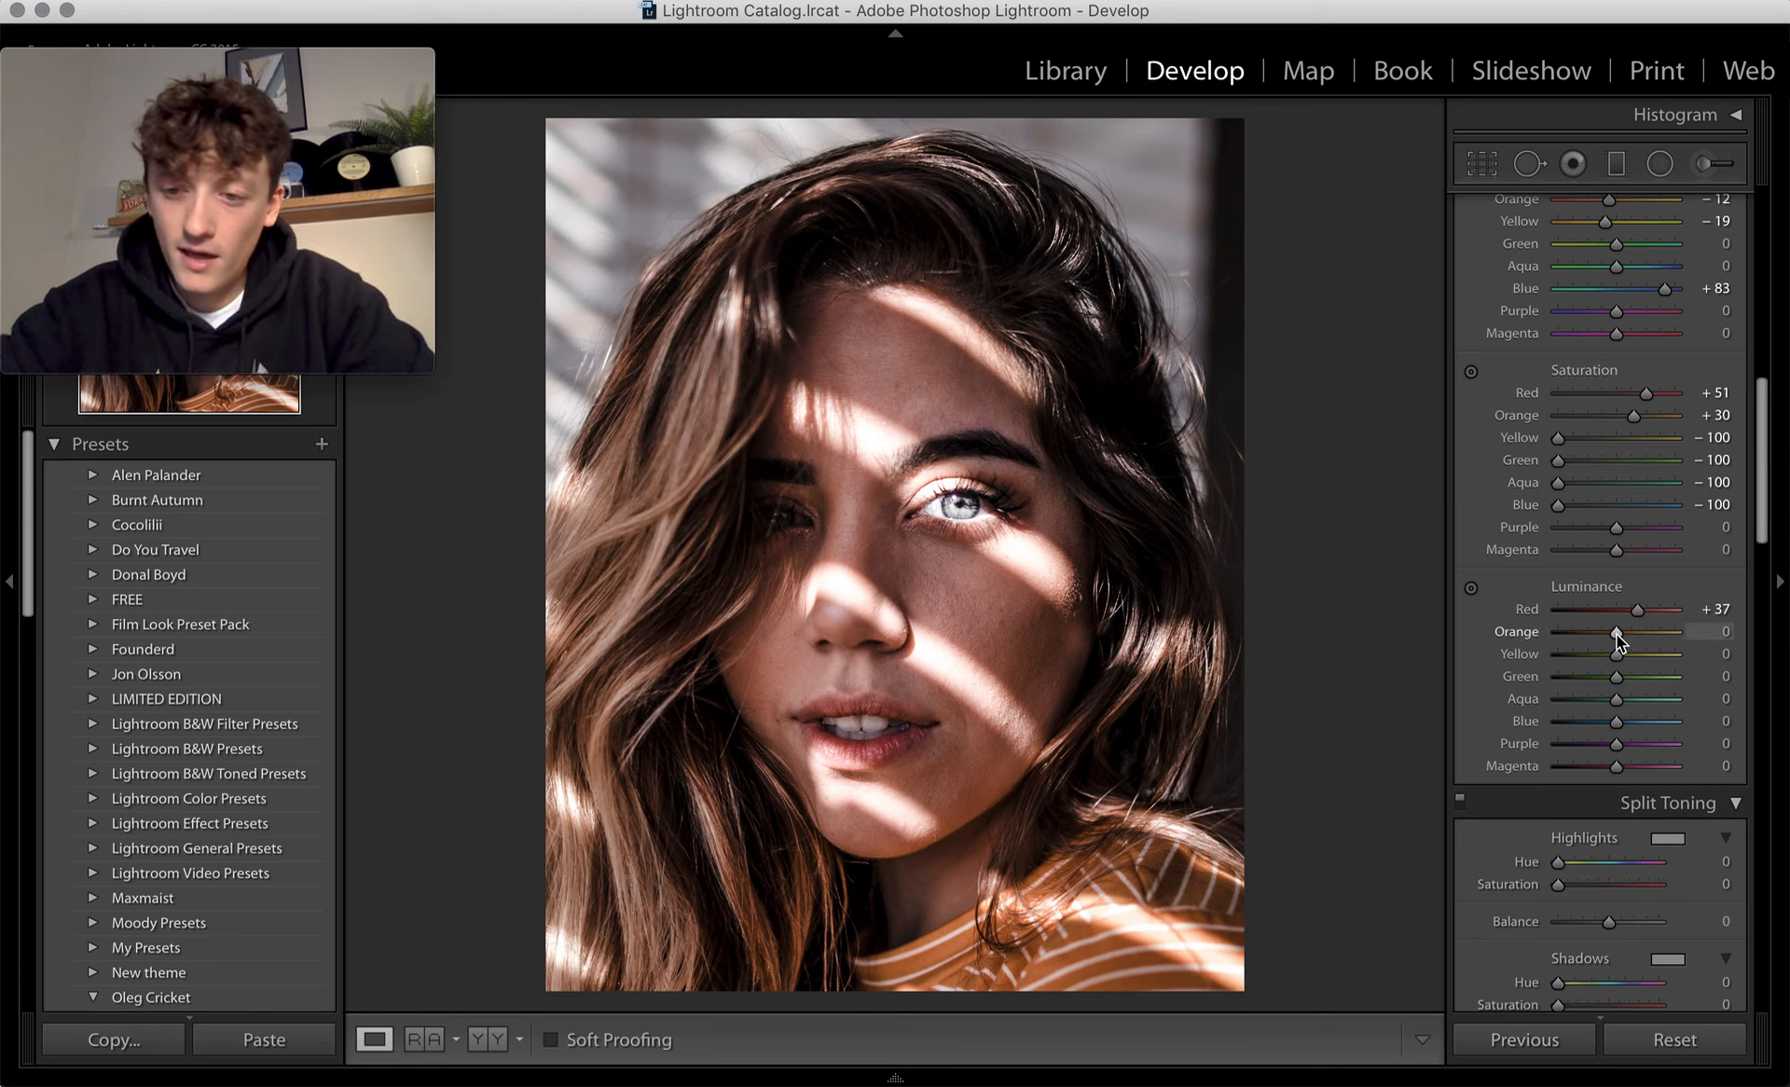
{"action": "left_click_drag", "start_coordinate": [1616, 634], "coordinate": [1637, 631]}
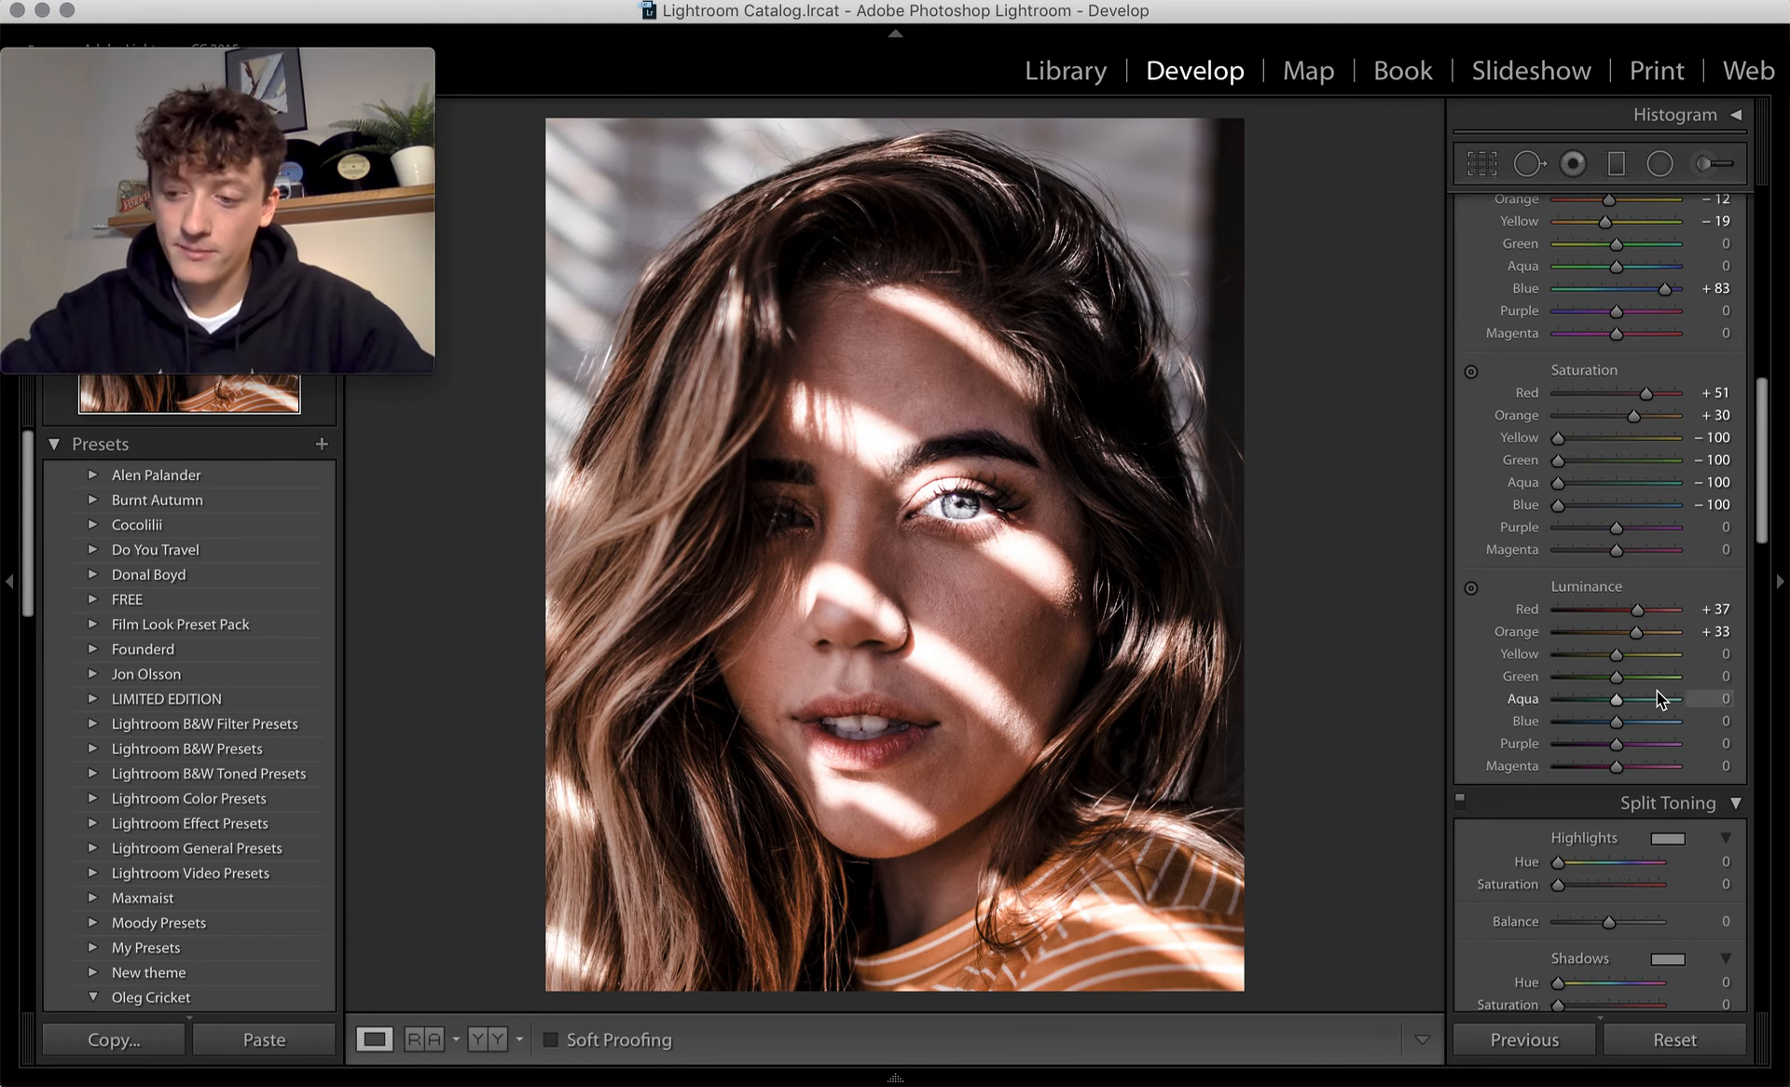
{"action": "scroll", "coordinate": [1658, 691], "scroll_direction": "down", "scroll_amount": 4}
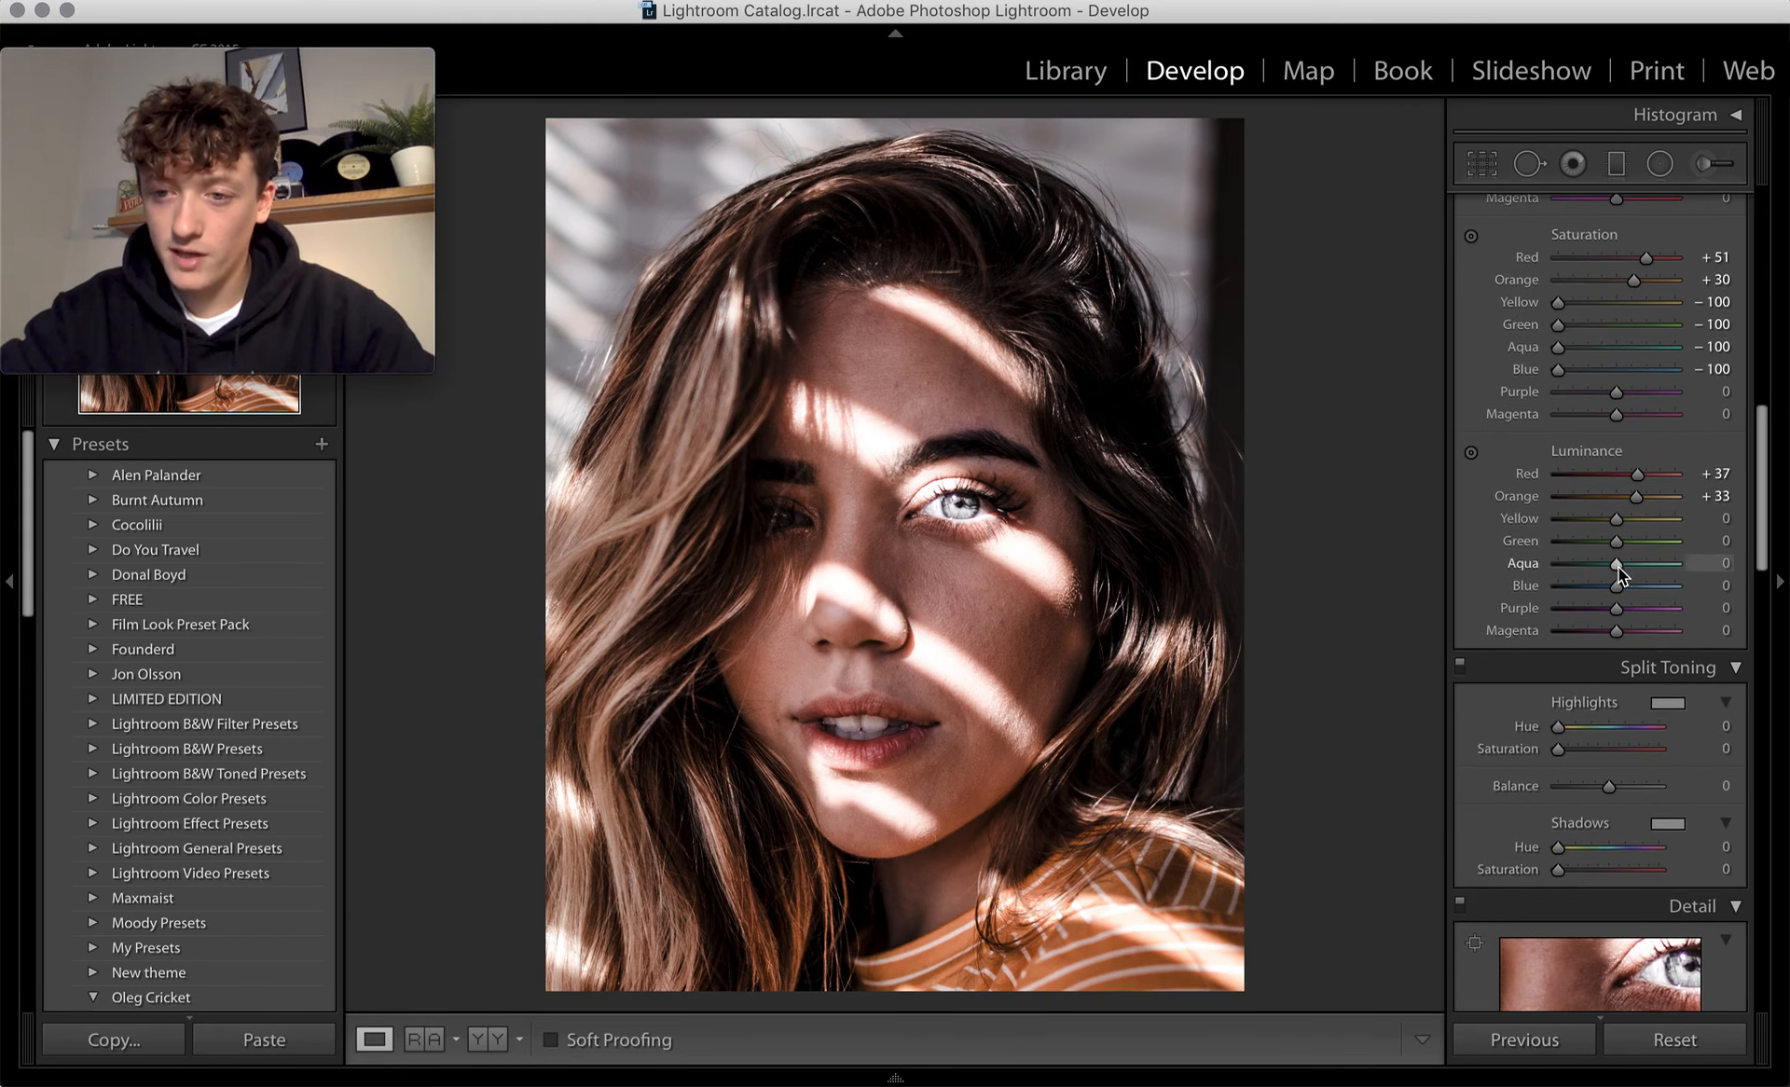
{"action": "left_click_drag", "start_coordinate": [1617, 590], "coordinate": [1643, 590]}
{"action": "left_click_drag", "start_coordinate": [1514, 569], "coordinate": [1636, 574]}
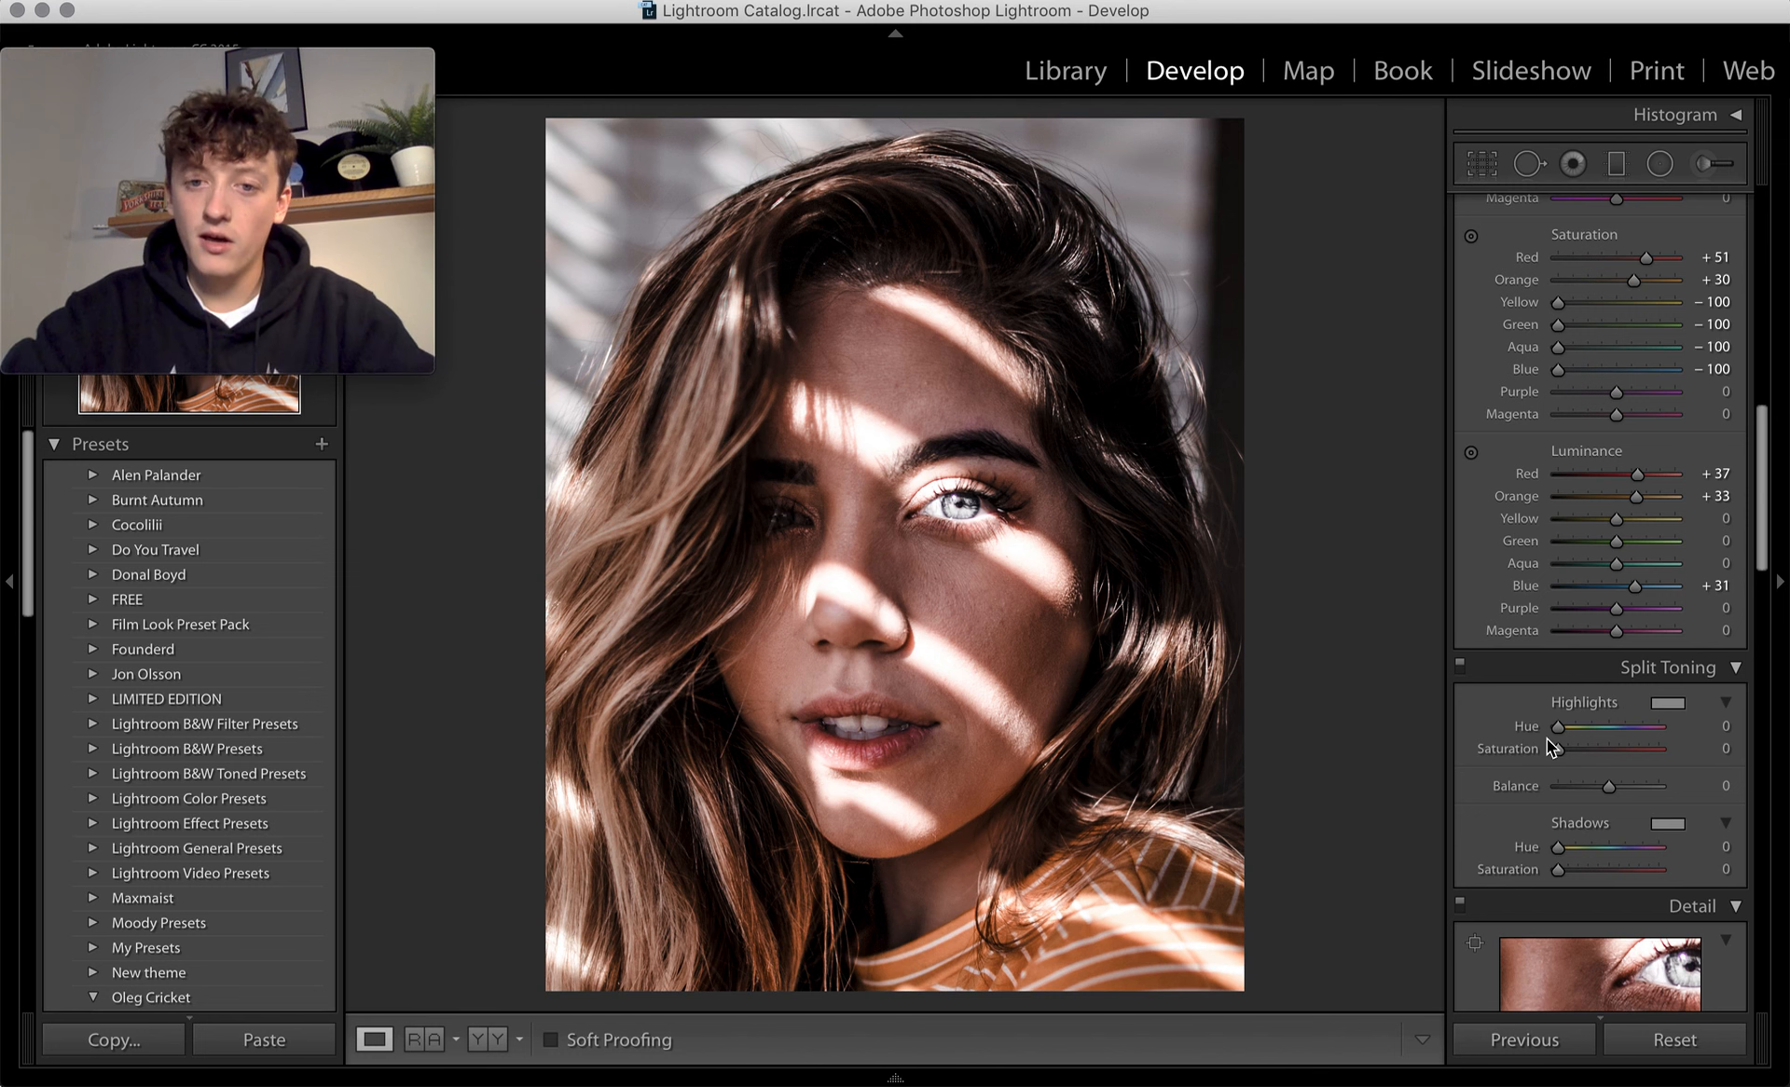
- Split-tone the portrait's shadows with hue 217 and saturation 15
{"action": "scroll", "coordinate": [1547, 739], "scroll_direction": "down", "scroll_amount": 3}
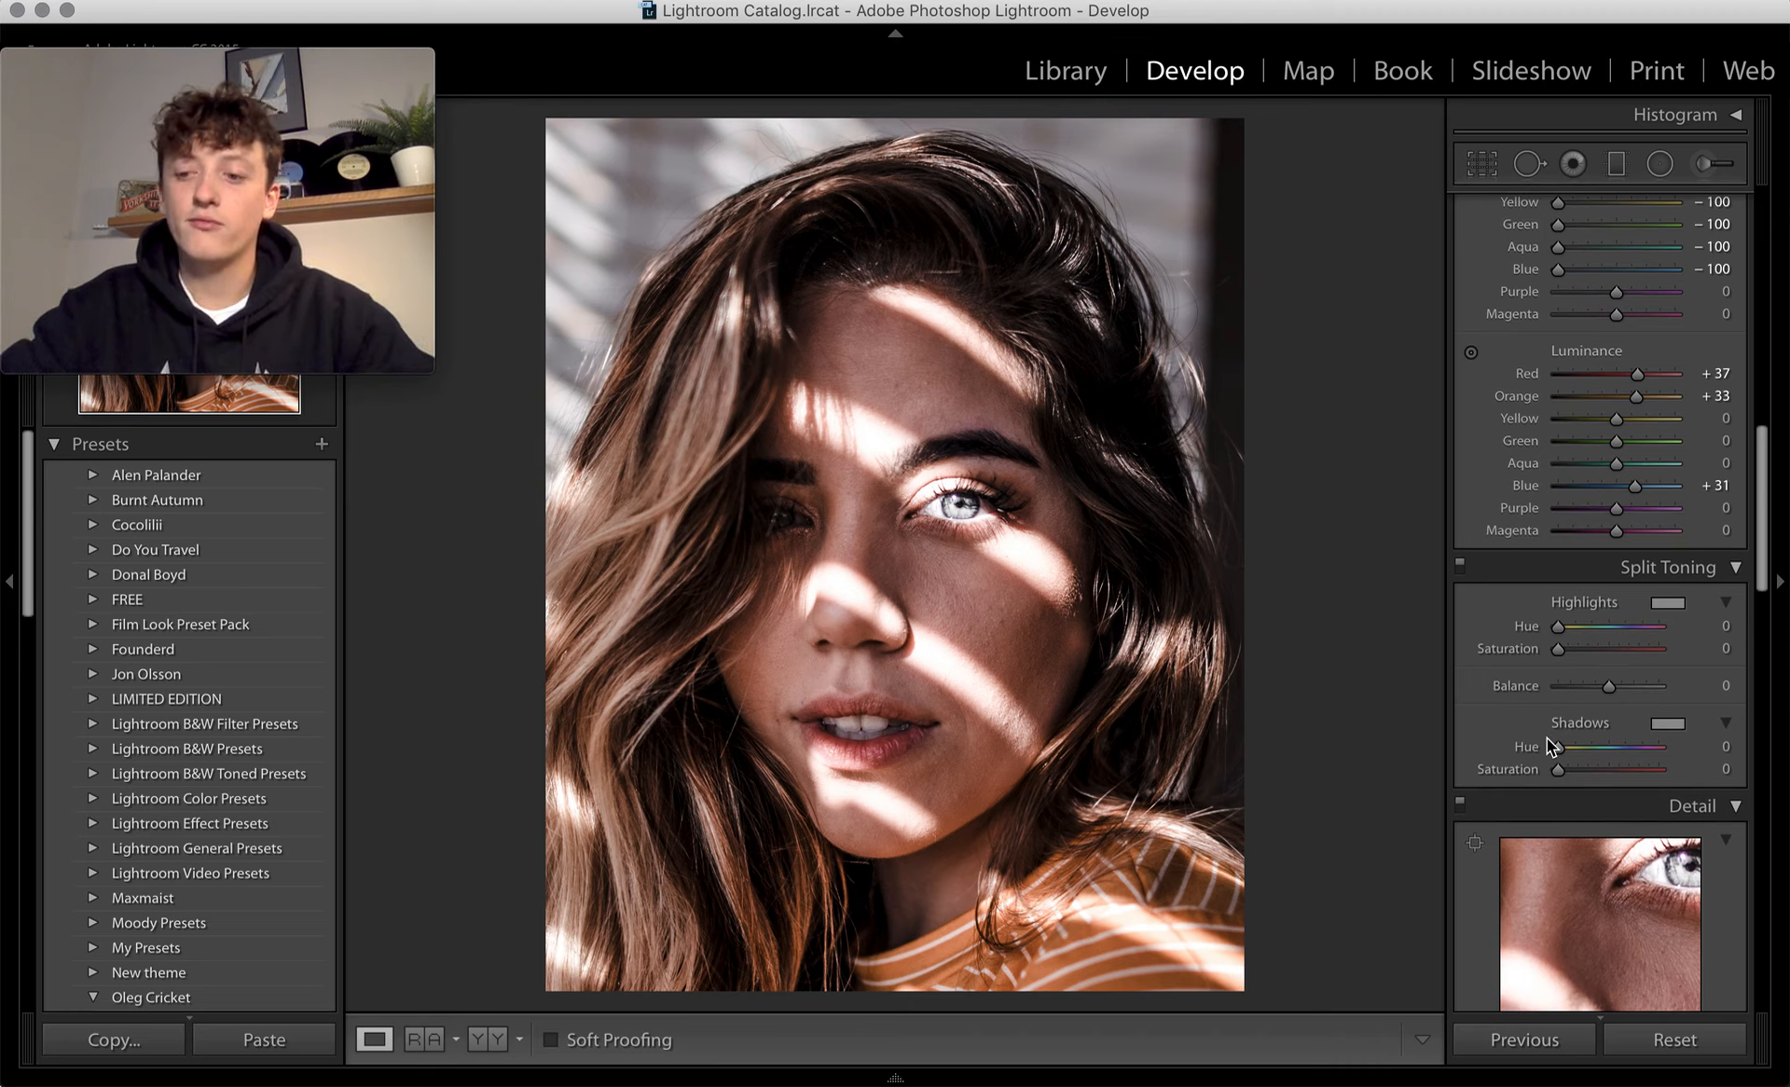
{"action": "scroll", "coordinate": [1547, 737], "scroll_direction": "down", "scroll_amount": 2}
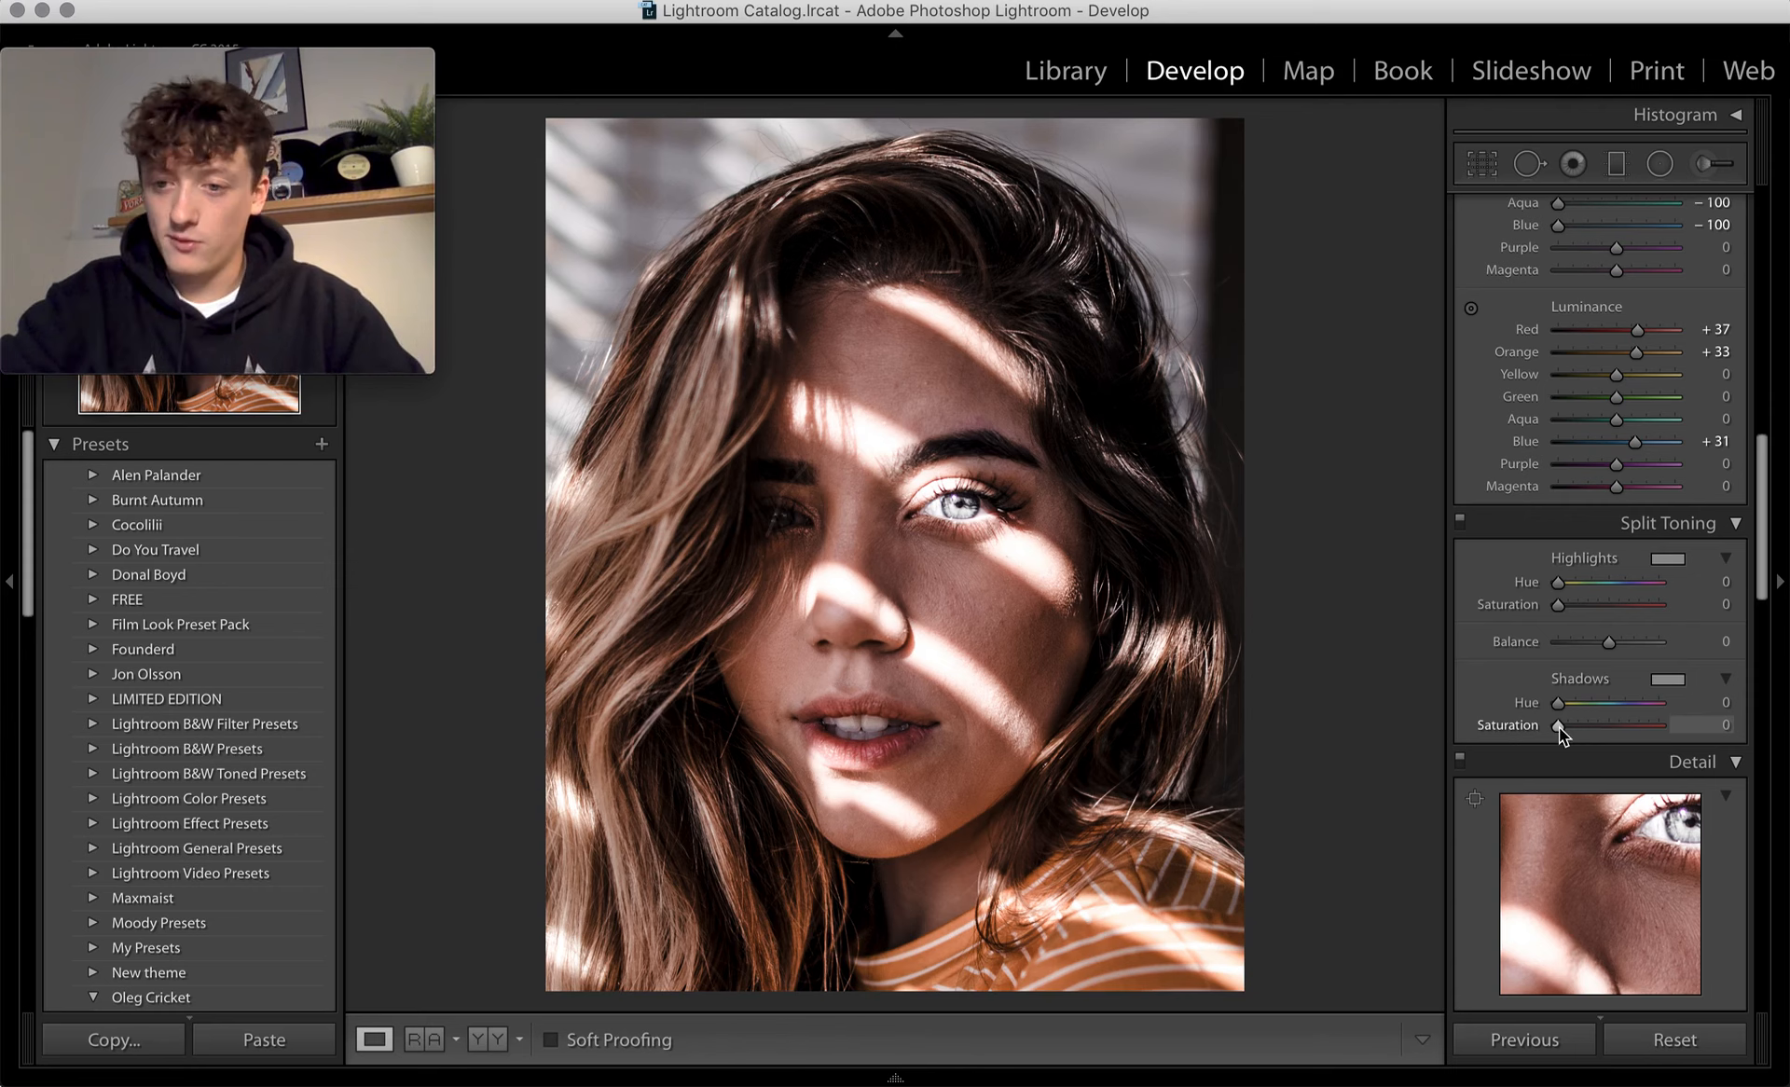
{"action": "left_click_drag", "start_coordinate": [1559, 727], "coordinate": [1572, 731]}
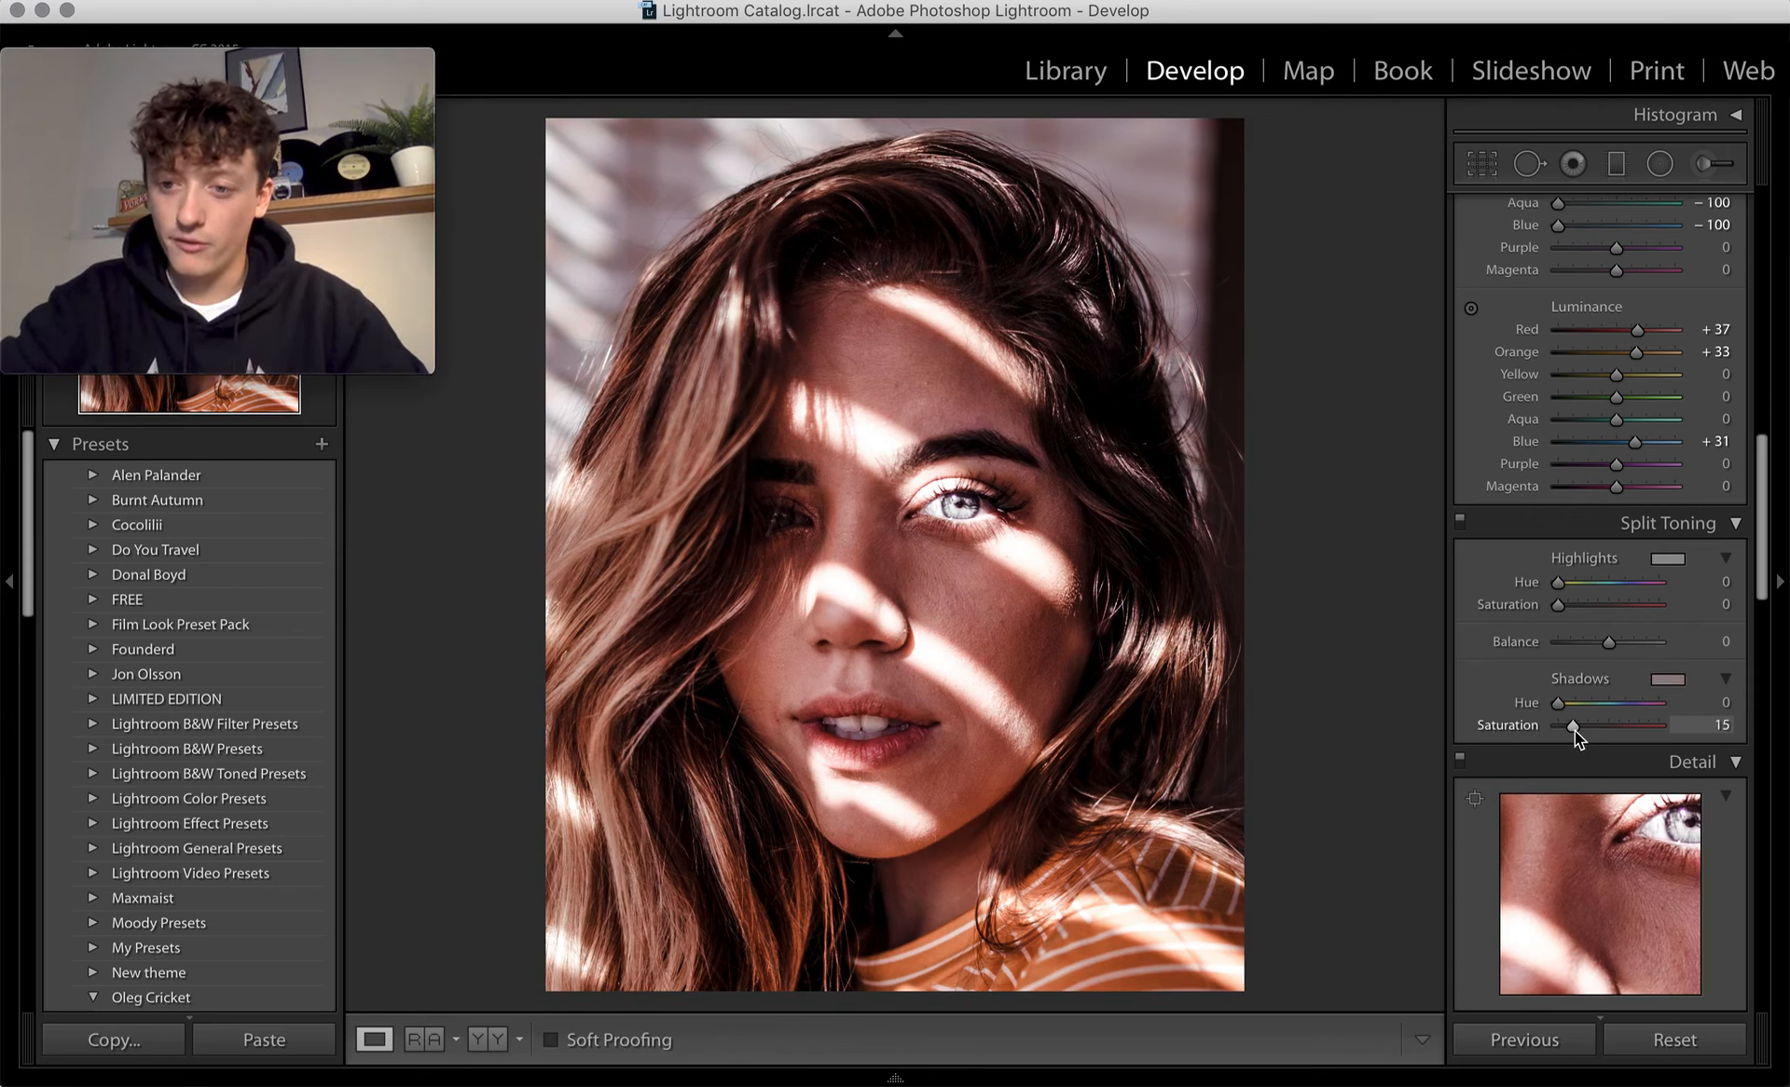
{"action": "key", "text": "alt"}
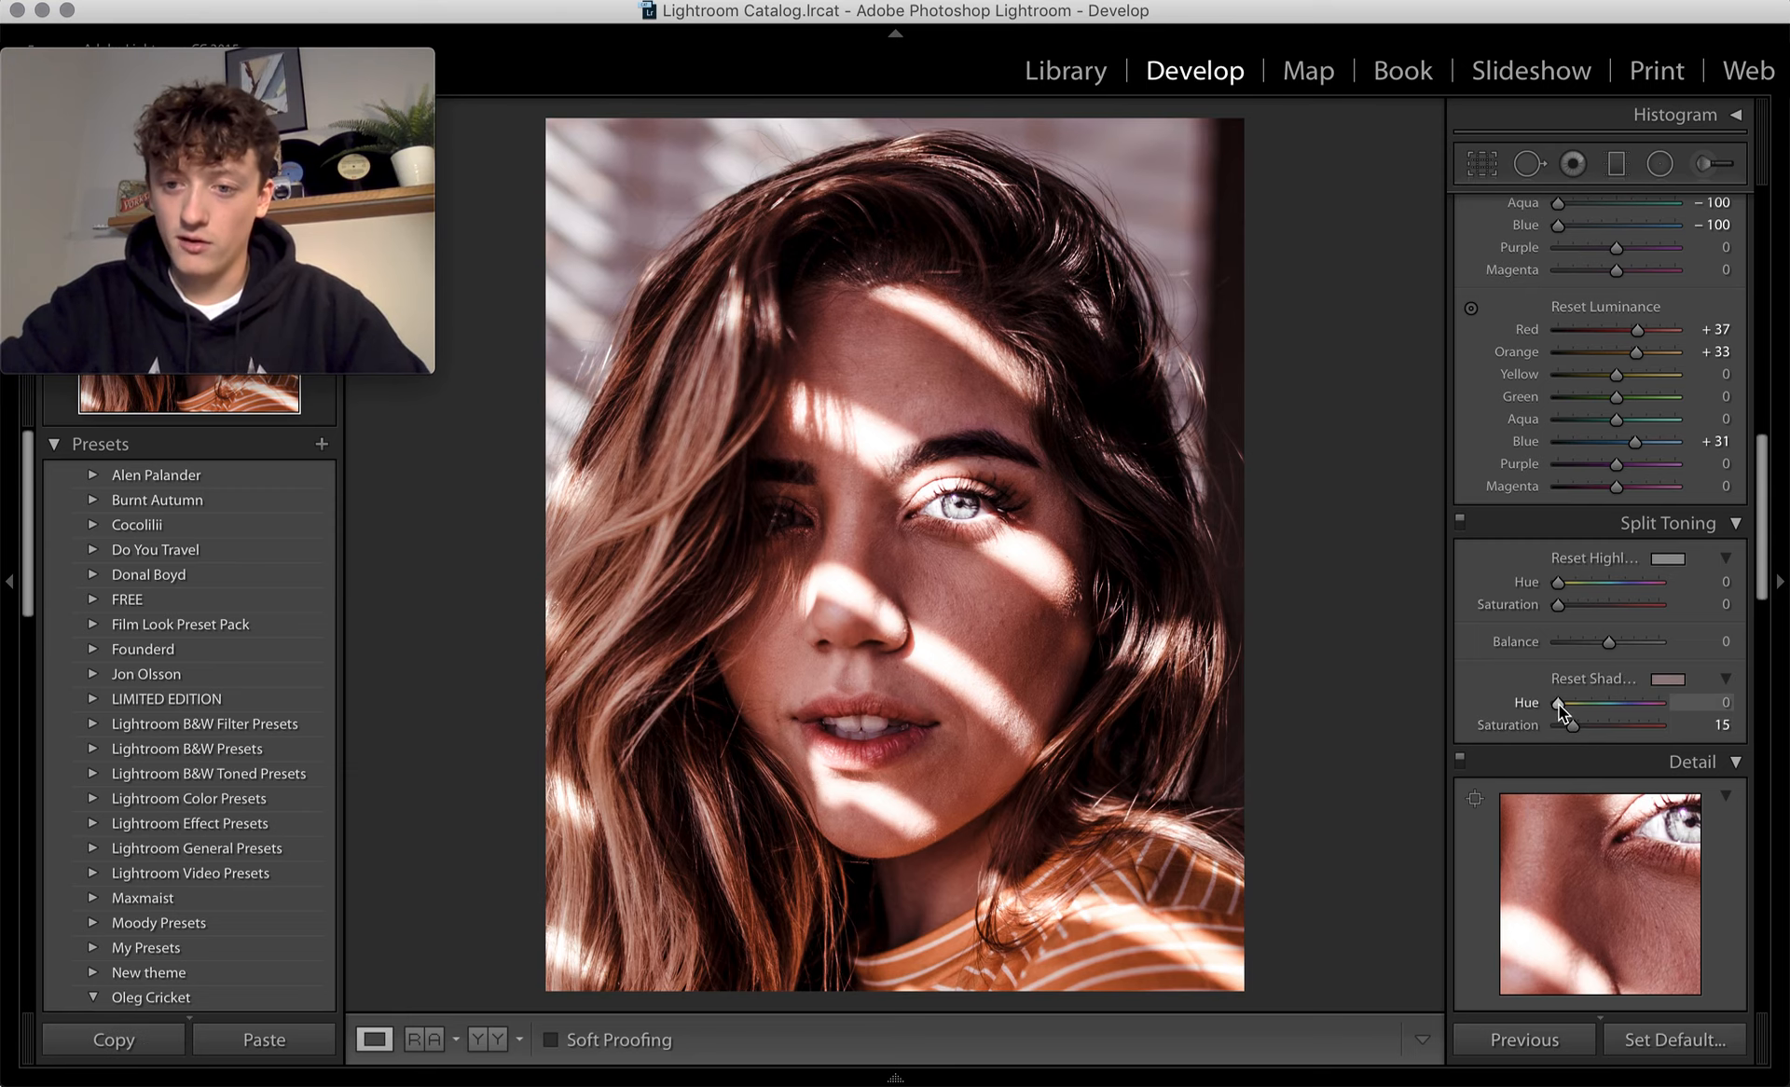
{"action": "left_click_drag", "start_coordinate": [1559, 705], "coordinate": [1620, 703]}
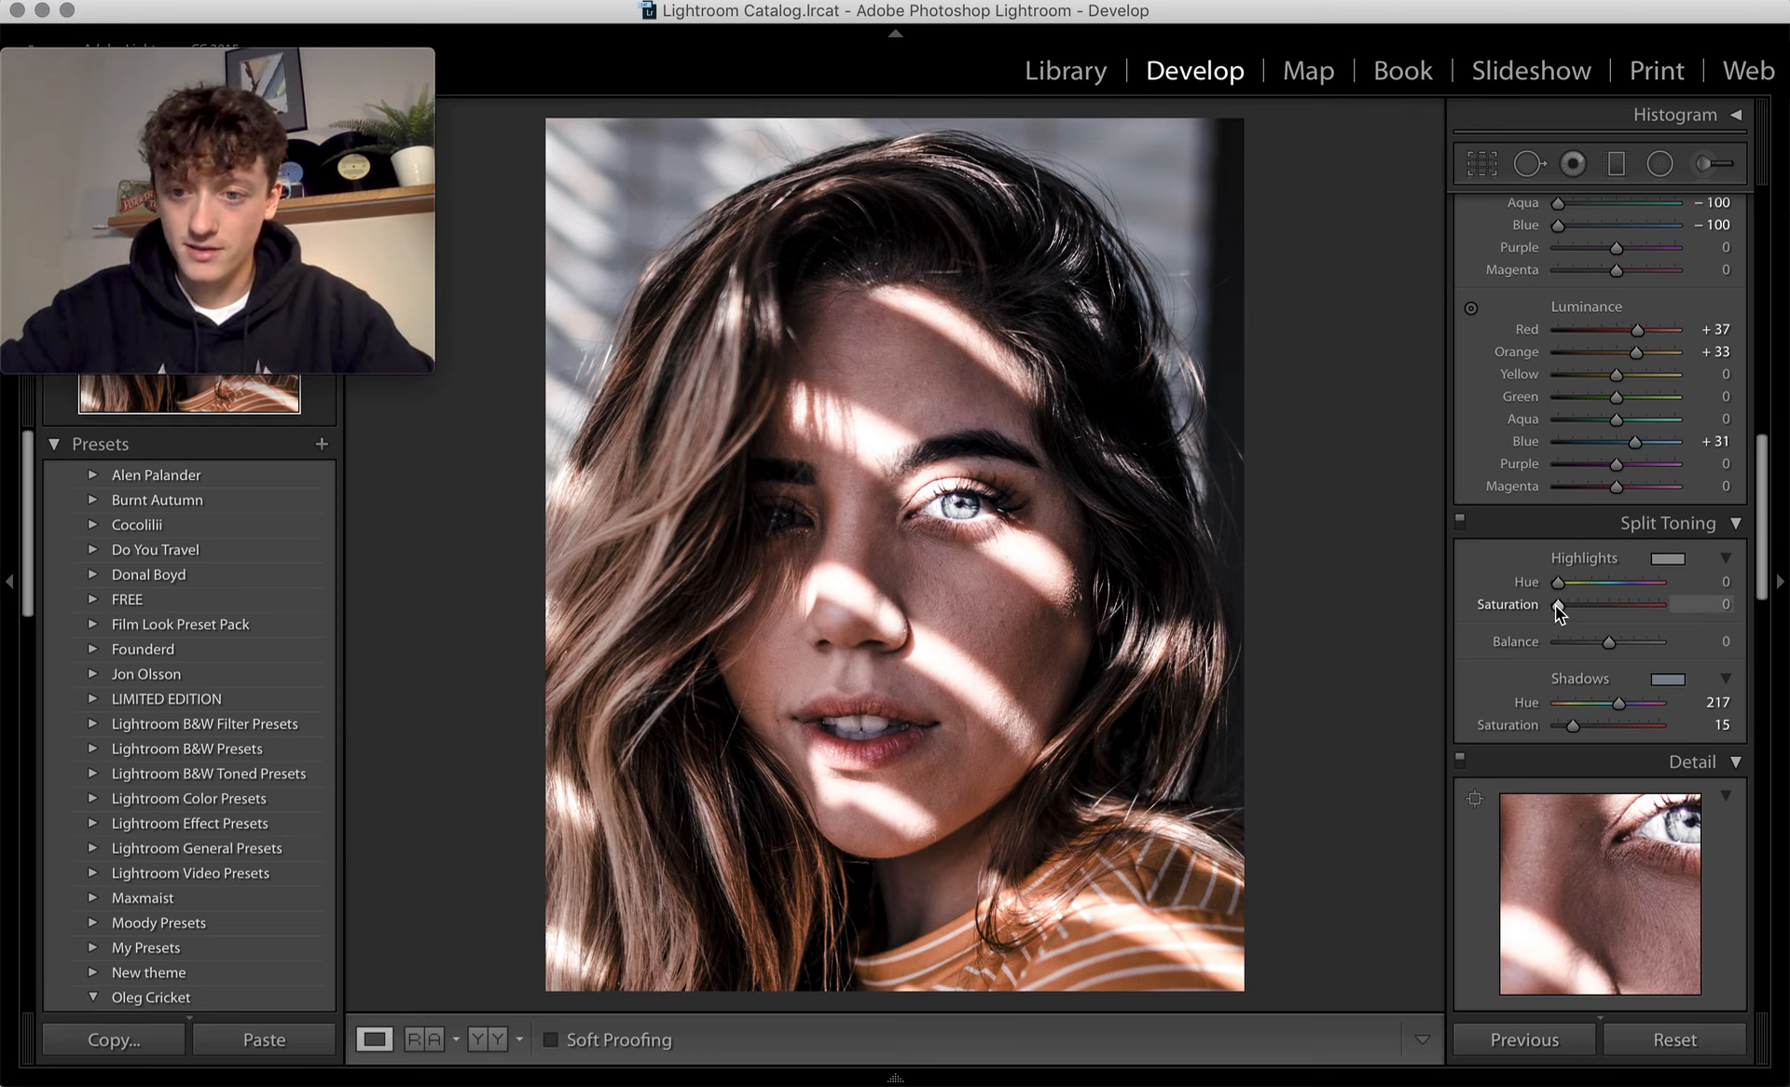
- Split-tone the highlights with hue 43 and saturation 7, and check the jordi.koalitic reference post on Instagram in Chrome
{"action": "left_click_drag", "start_coordinate": [1559, 606], "coordinate": [1561, 590]}
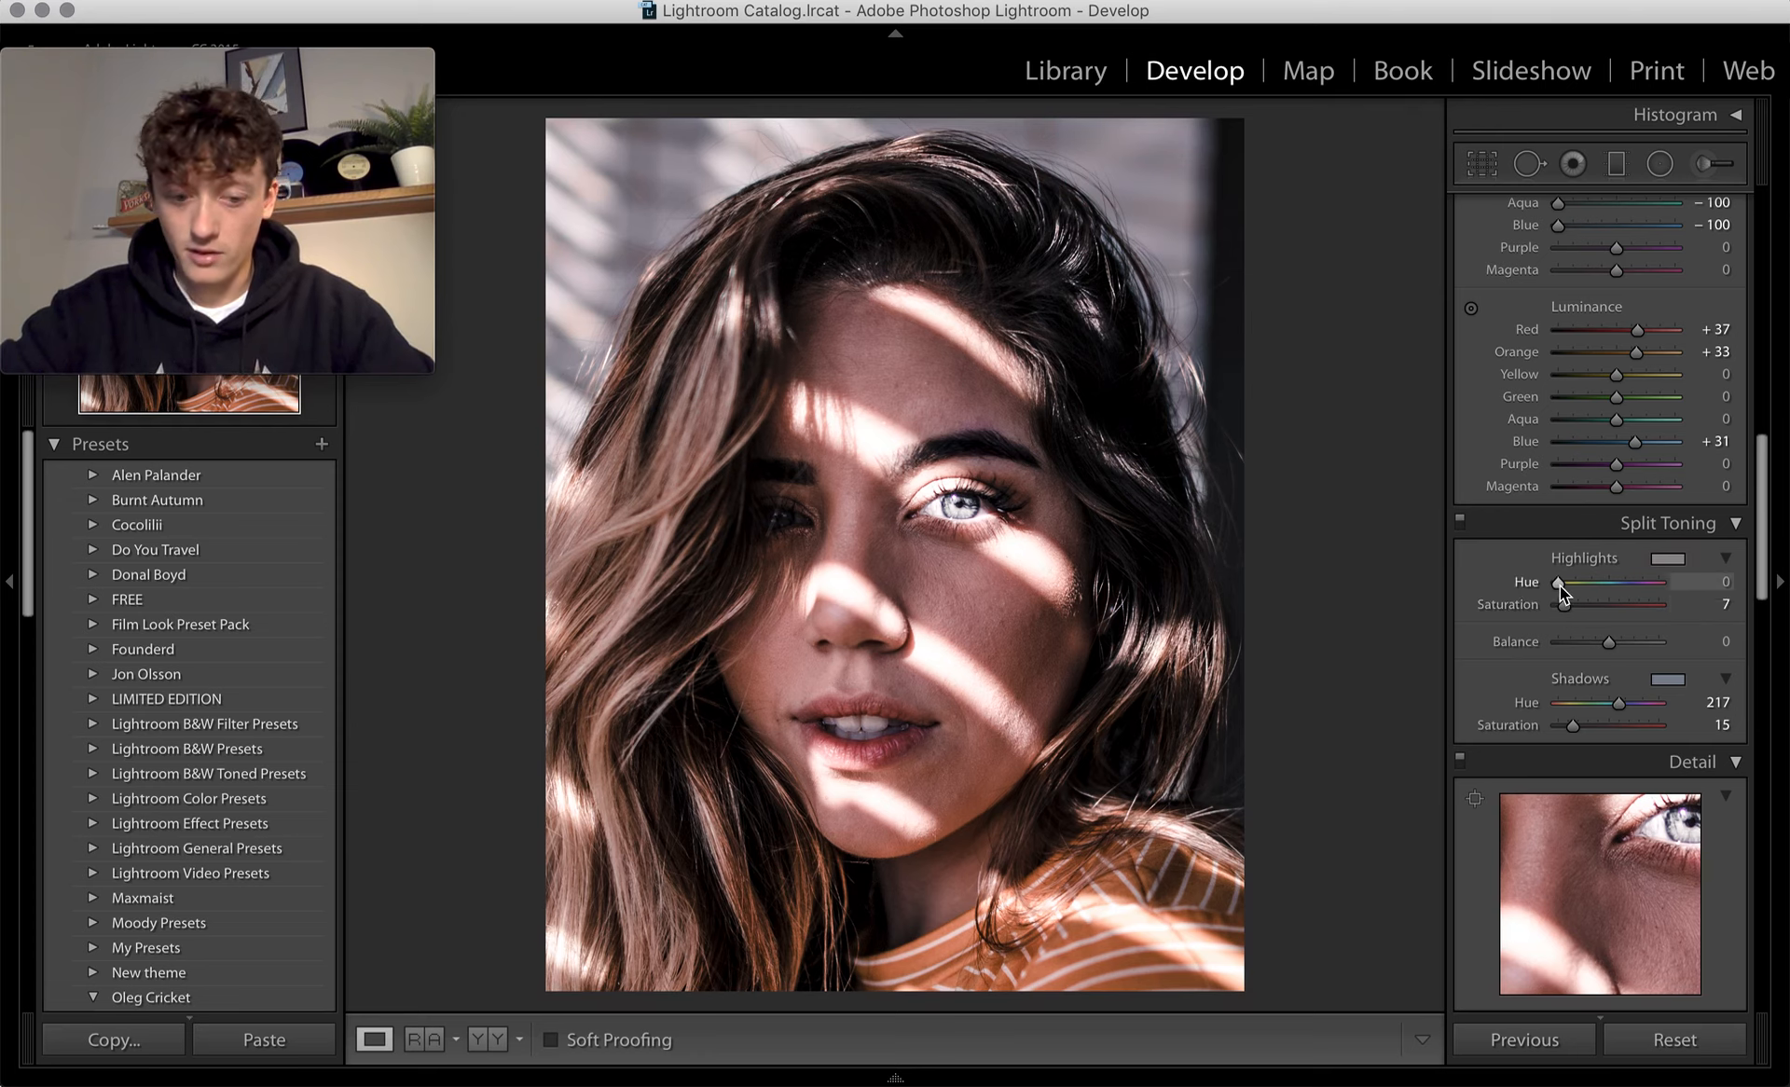
{"action": "key", "text": "alt"}
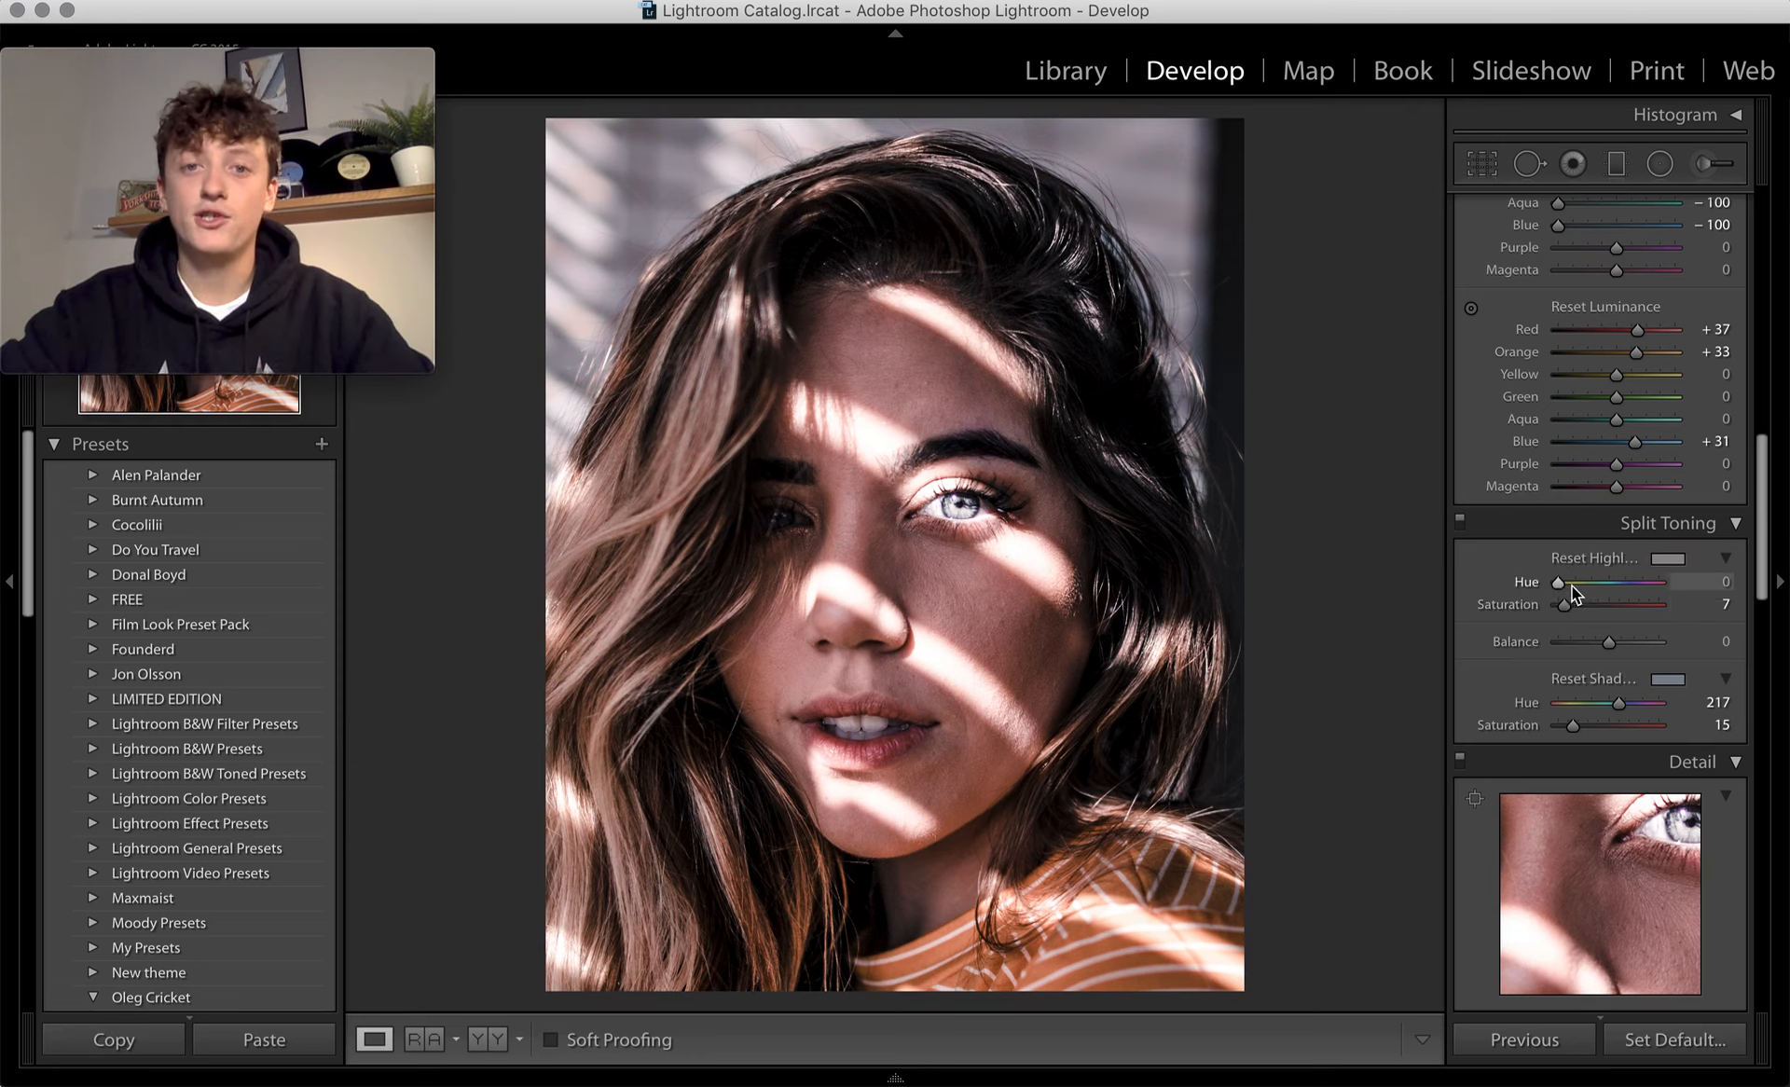
{"action": "mouse_move", "coordinate": [1559, 584]}
{"action": "left_mouse_down"}
{"action": "mouse_move", "coordinate": [1656, 584]}
{"action": "mouse_move", "coordinate": [1570, 586]}
{"action": "left_mouse_up"}
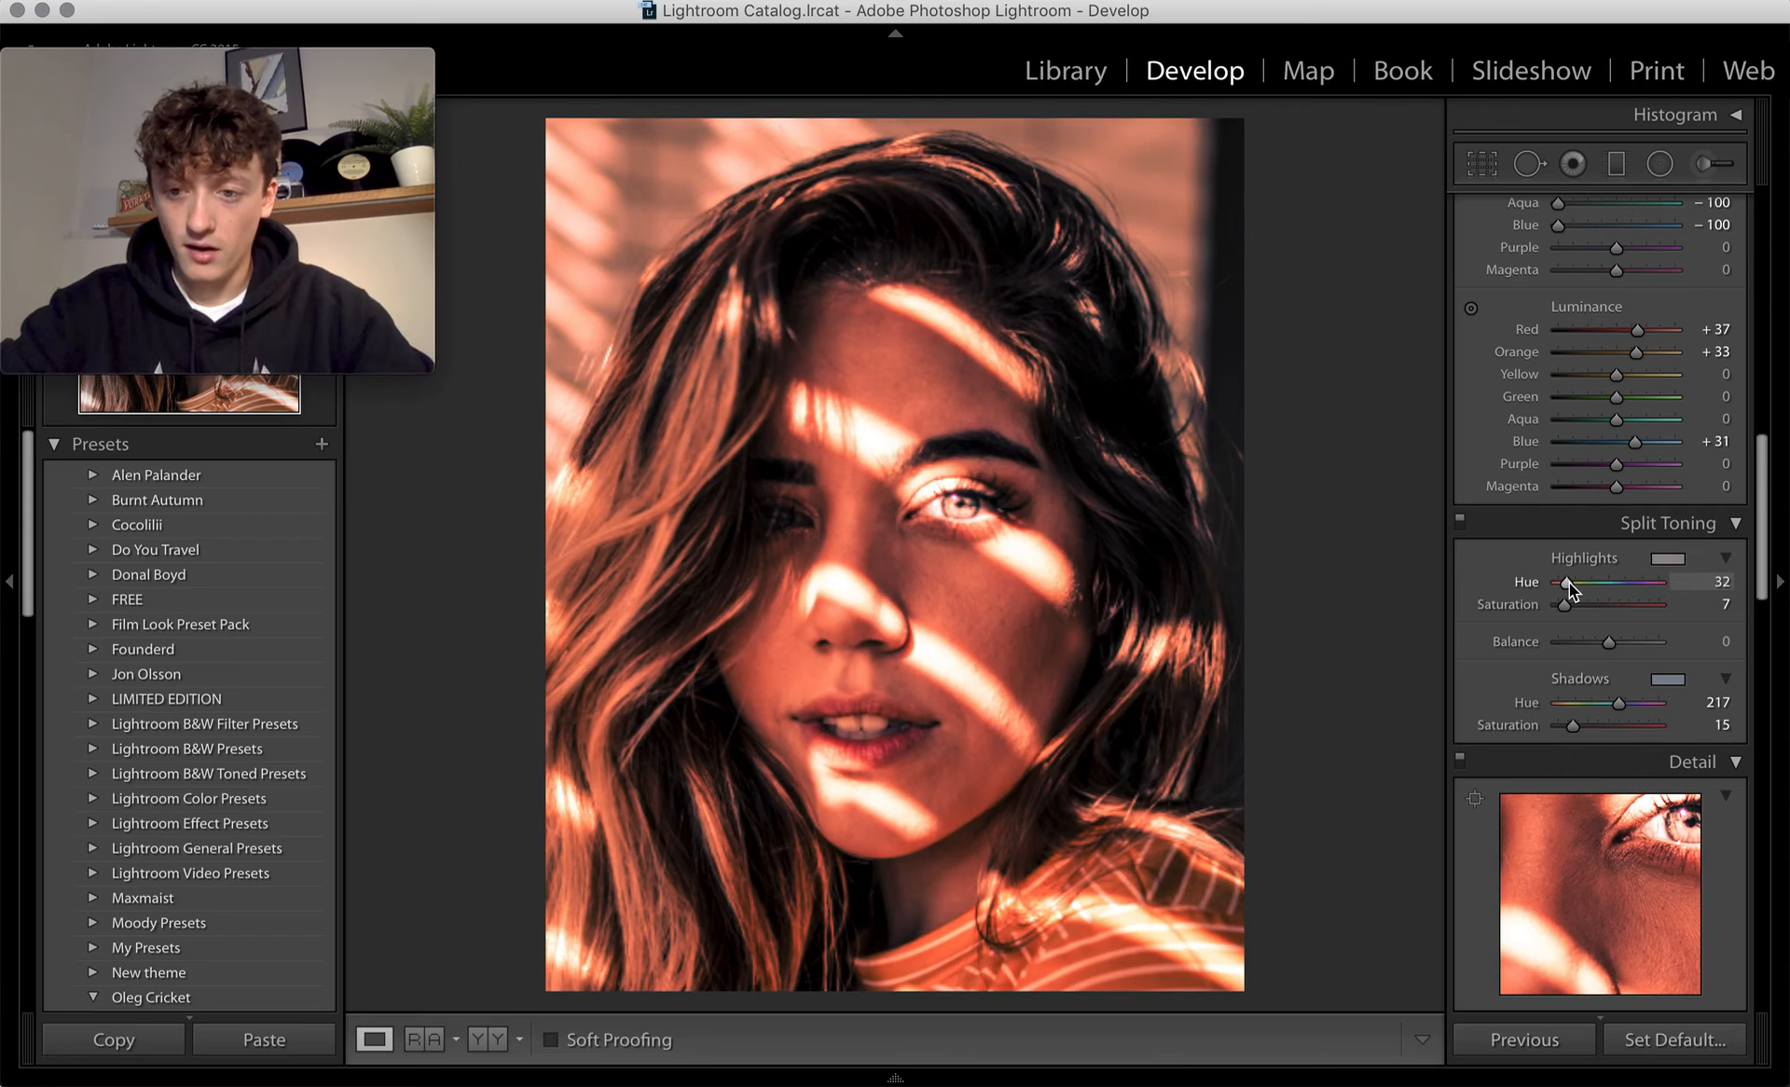
{"action": "left_click_drag", "start_coordinate": [1569, 585], "coordinate": [1571, 586]}
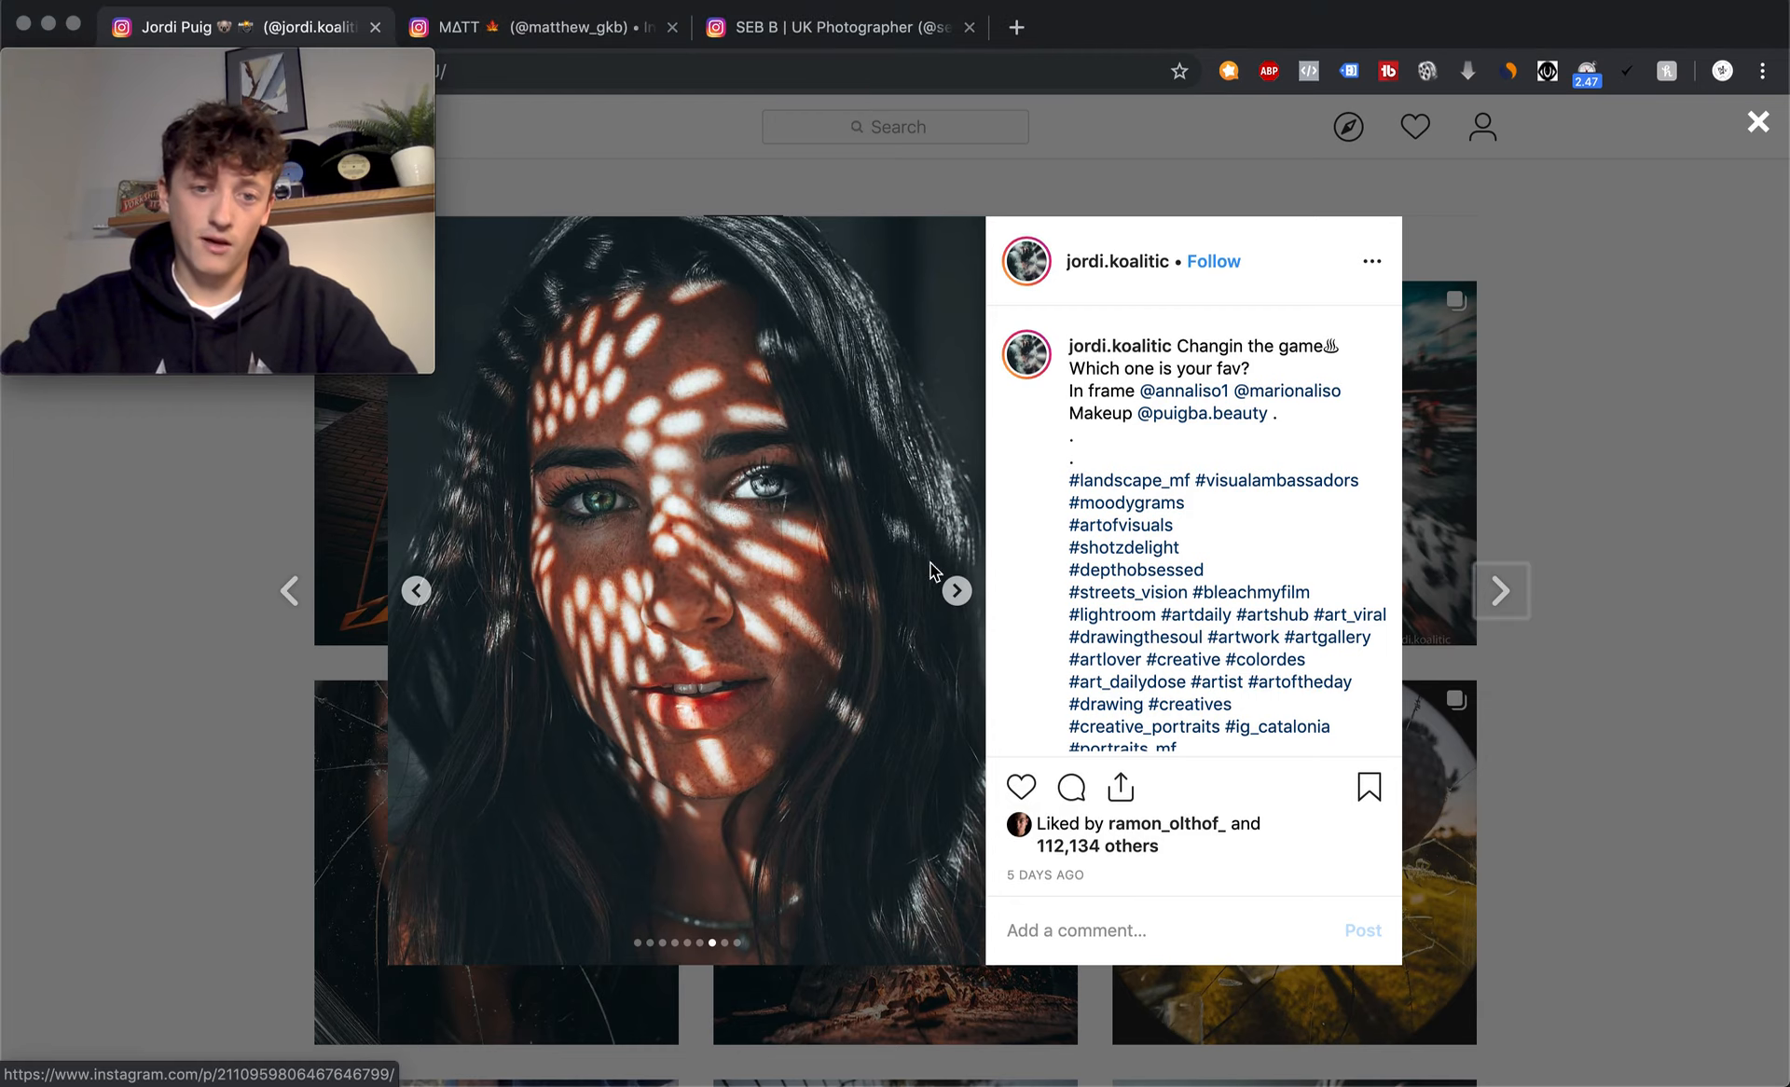
{"action": "left_click", "coordinate": [957, 593]}
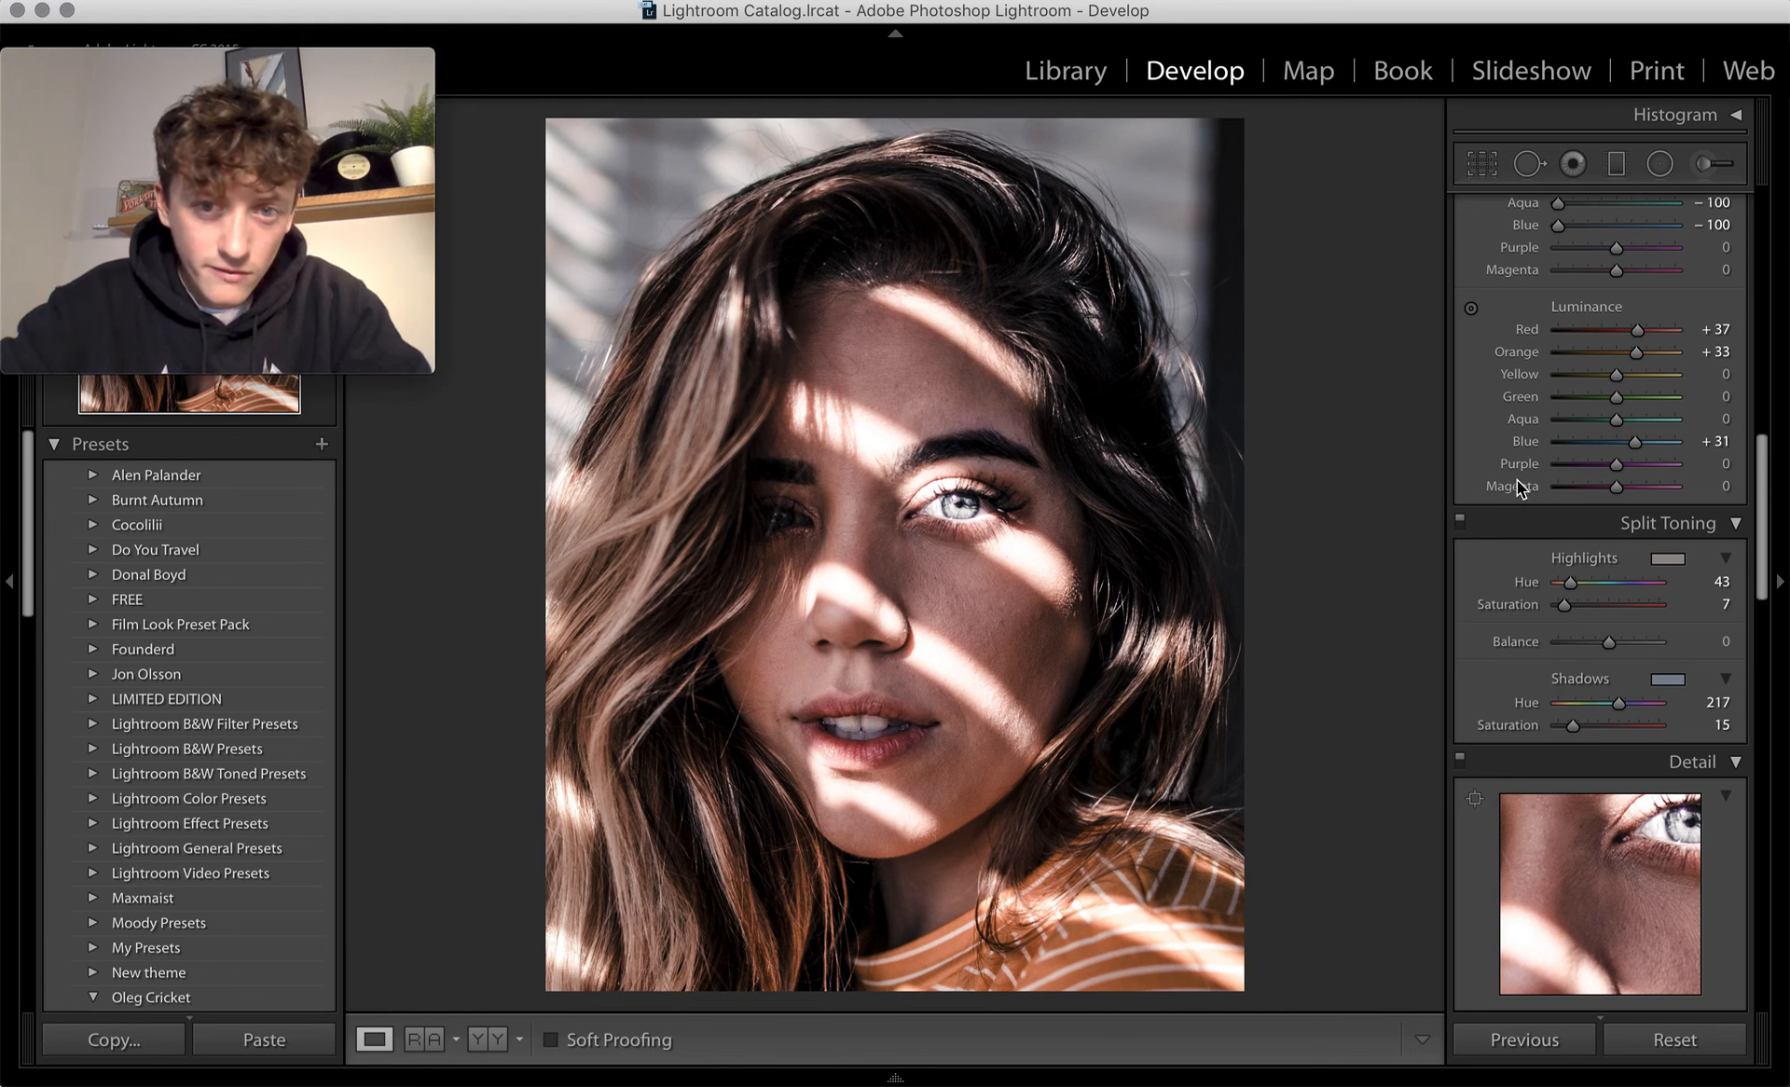
- Back in Lightroom, raise the black point of the RGB tone curve slightly to fade the blacks, and compare with the reference
{"action": "scroll", "coordinate": [1543, 558], "scroll_direction": "up", "scroll_amount": 5}
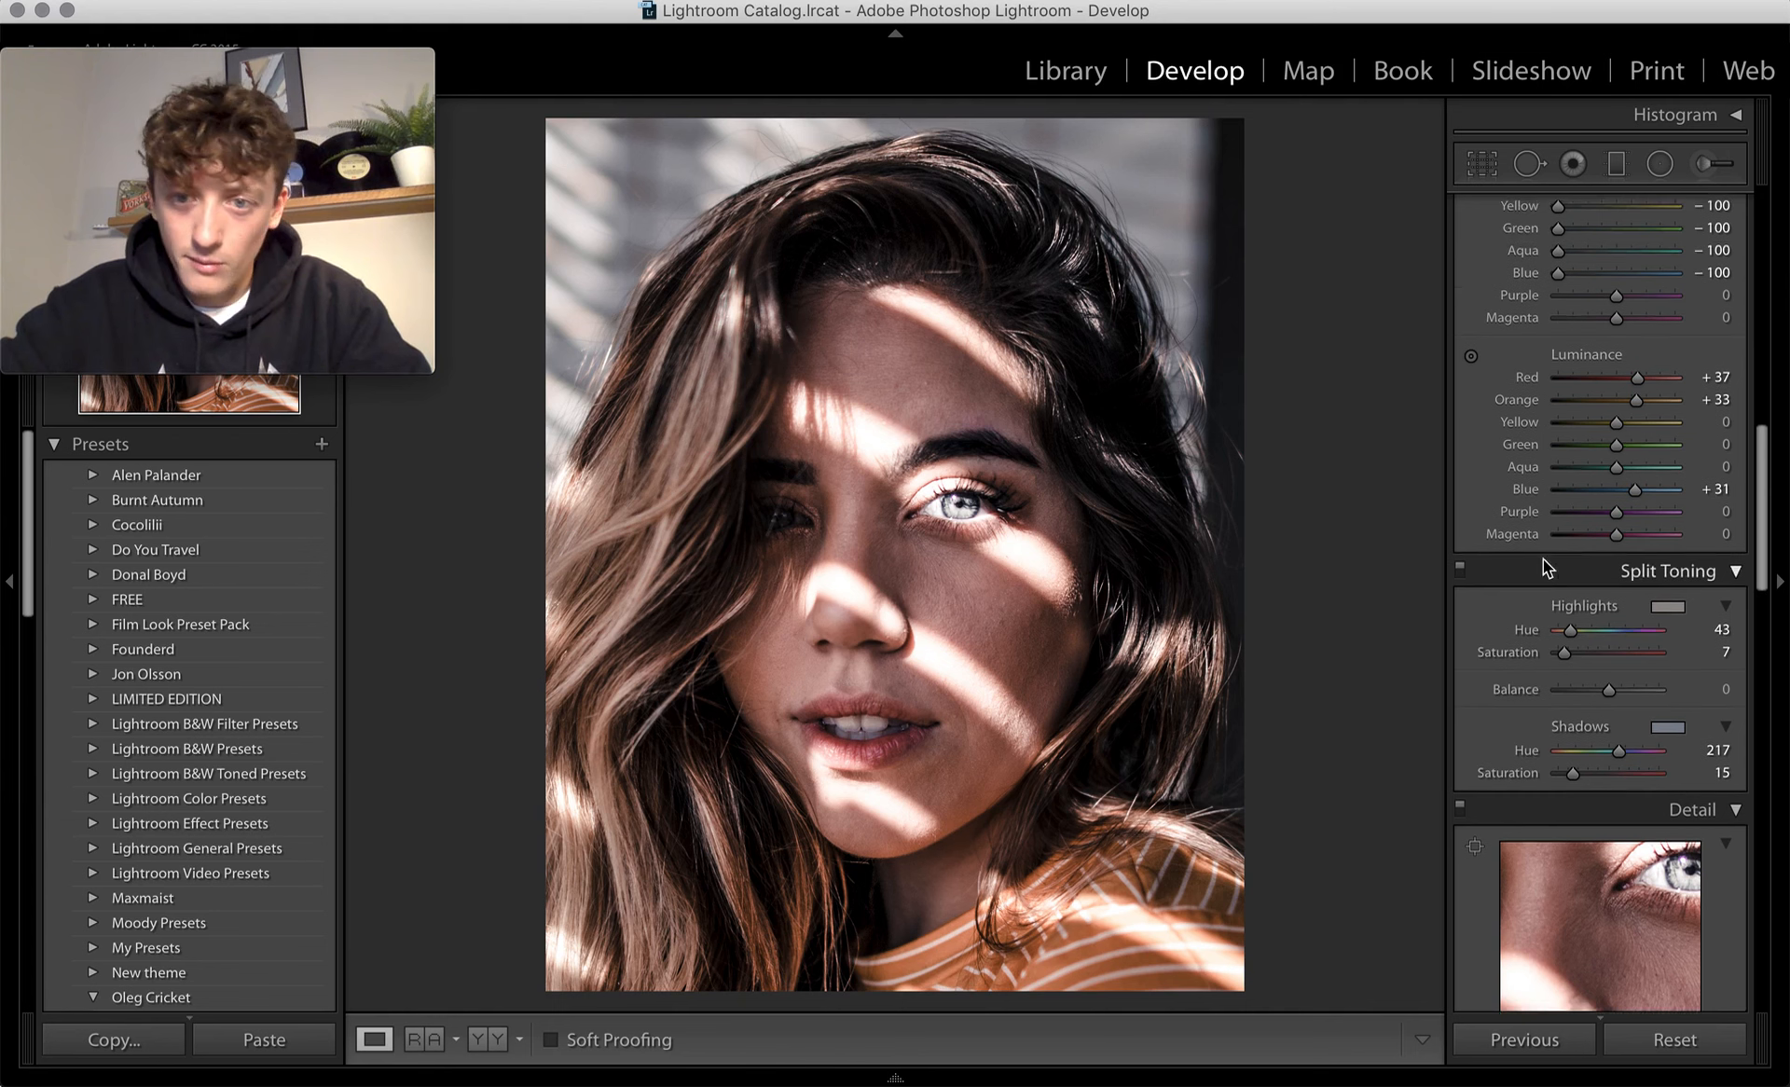
{"action": "scroll", "coordinate": [1542, 561], "scroll_direction": "up", "scroll_amount": 4}
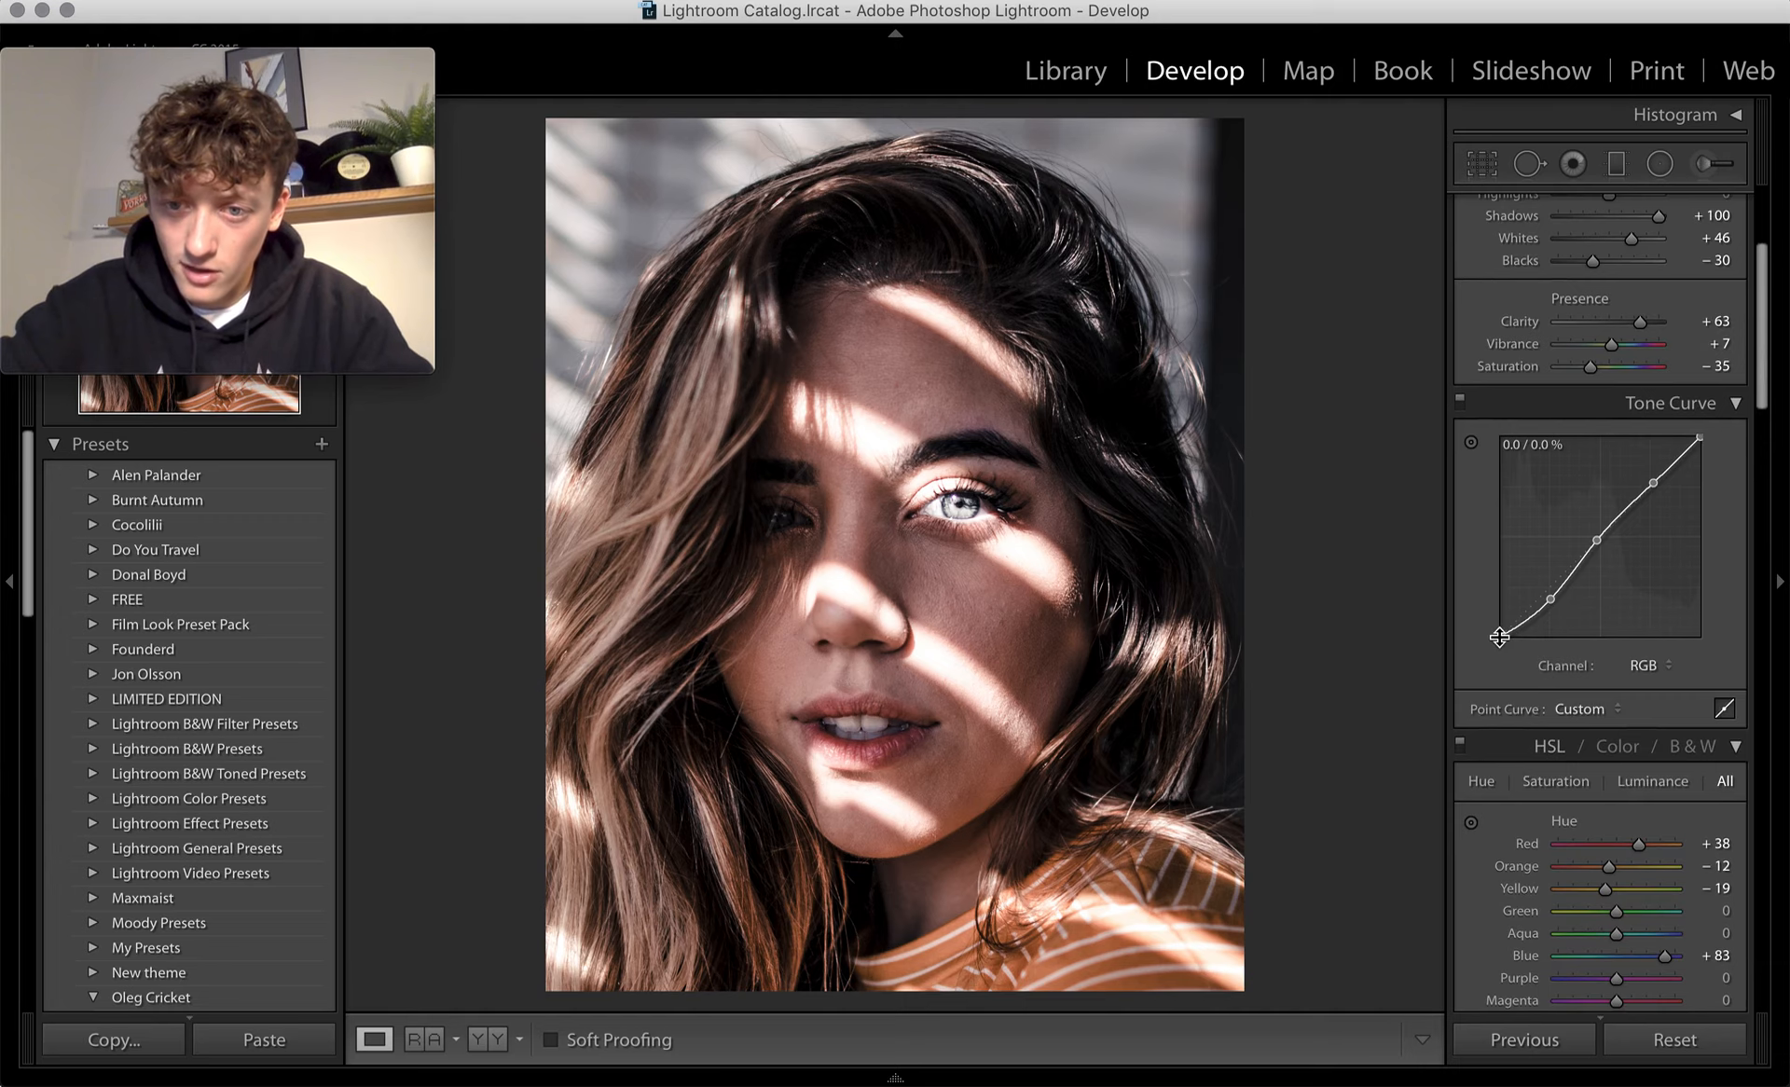
{"action": "left_click_drag", "start_coordinate": [1503, 637], "coordinate": [1492, 624]}
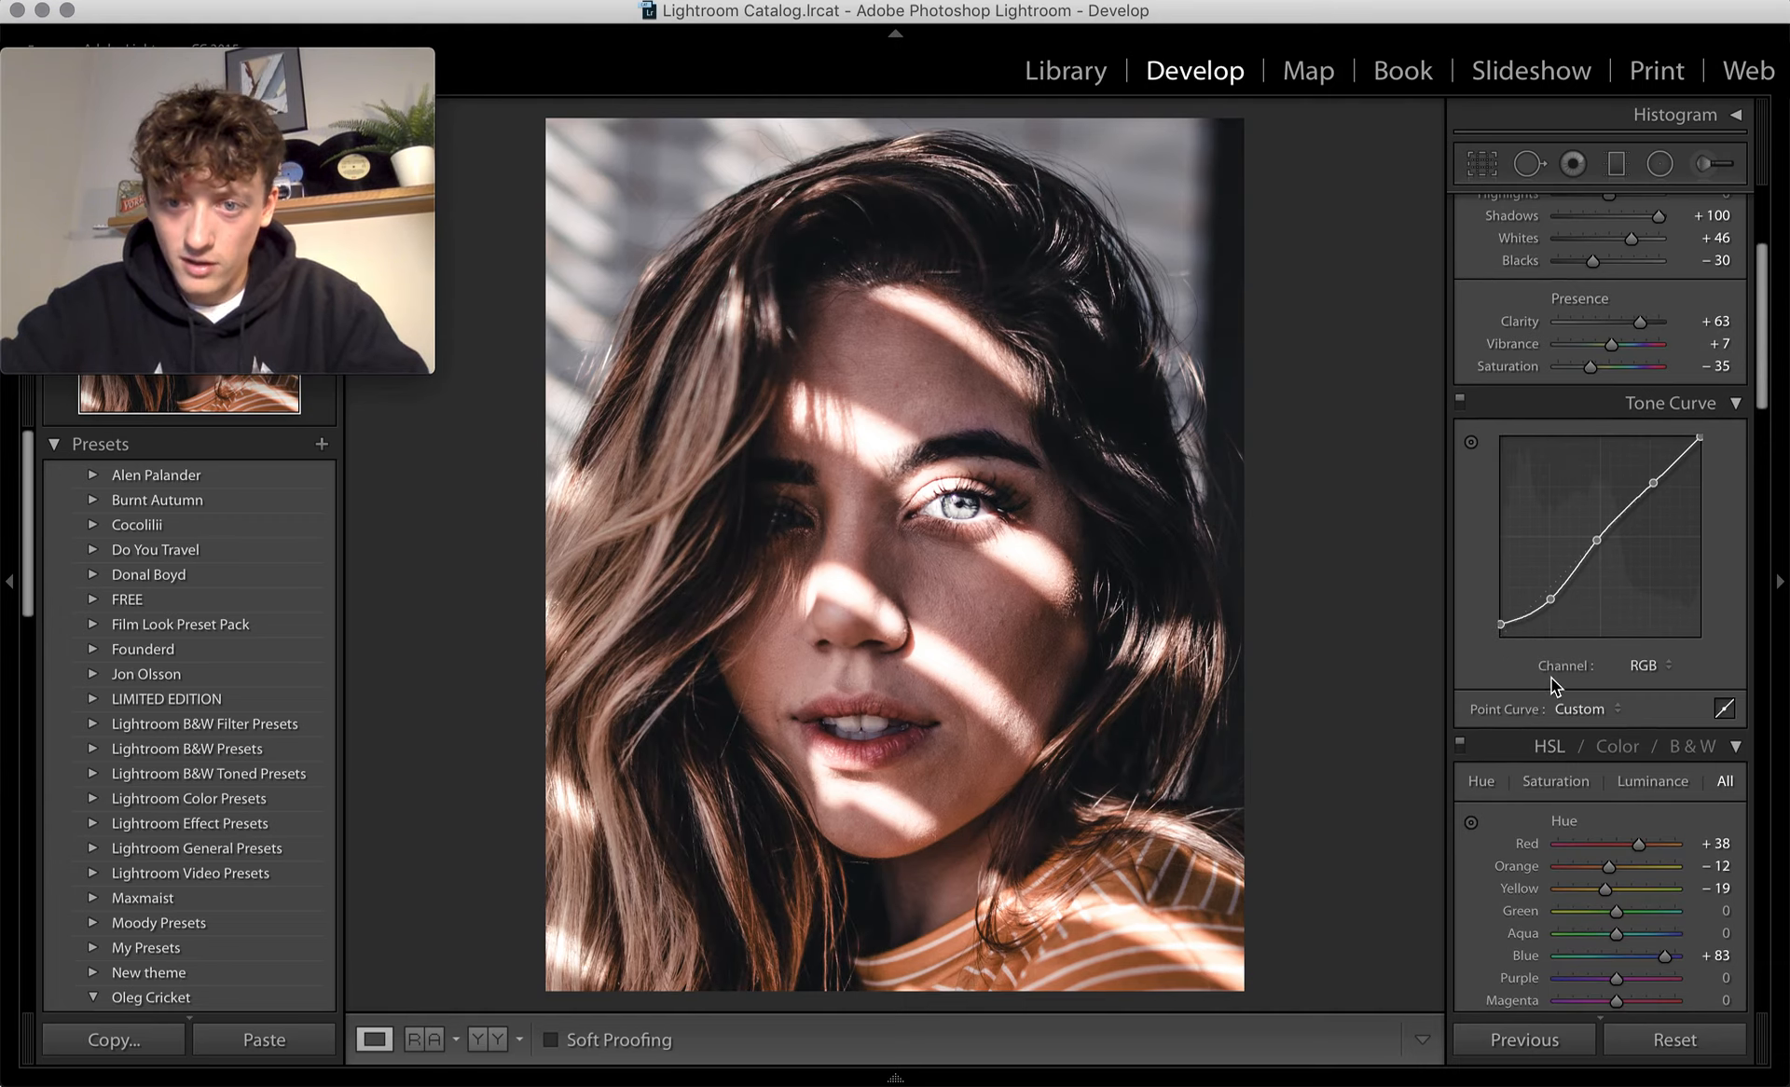
{"action": "key", "text": "super+Tab"}
{"action": "key", "text": "super+Tab"}
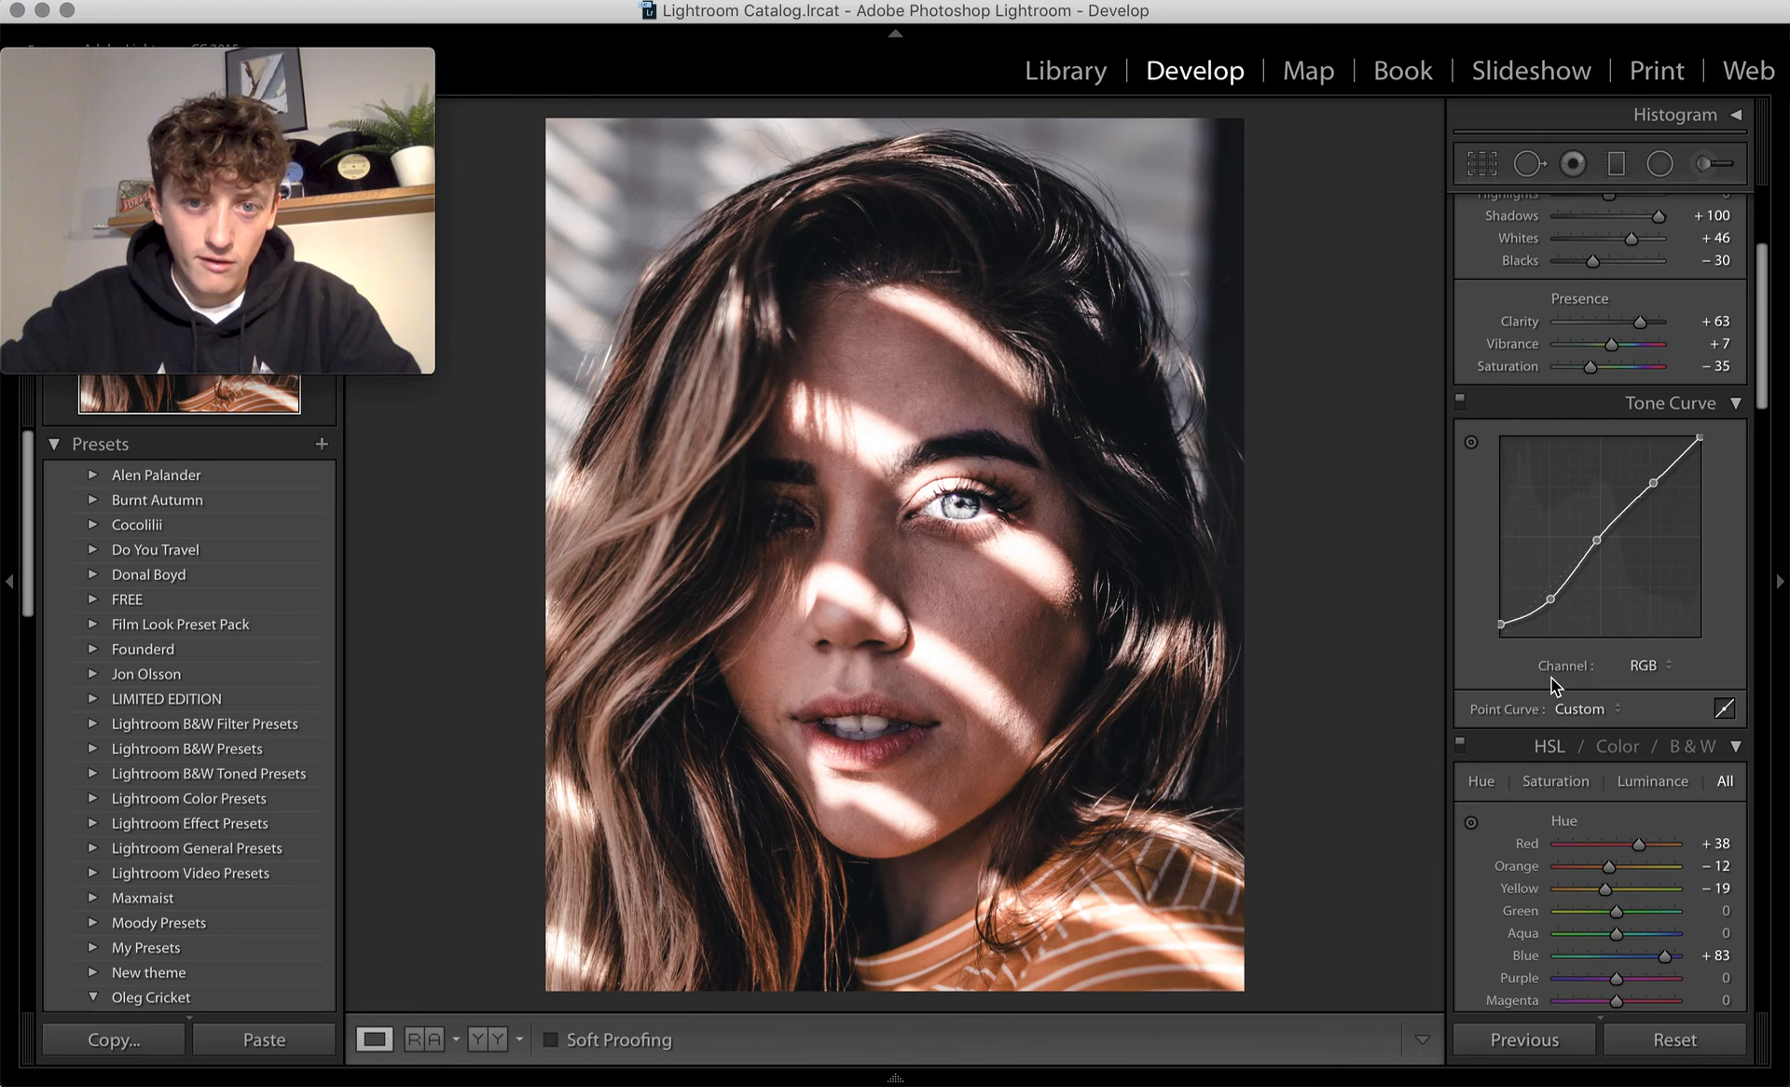
- Set the portrait's sharpening amount to 56
{"action": "scroll", "coordinate": [1614, 819], "scroll_direction": "down", "scroll_amount": 5}
{"action": "scroll", "coordinate": [1614, 818], "scroll_direction": "down", "scroll_amount": 10}
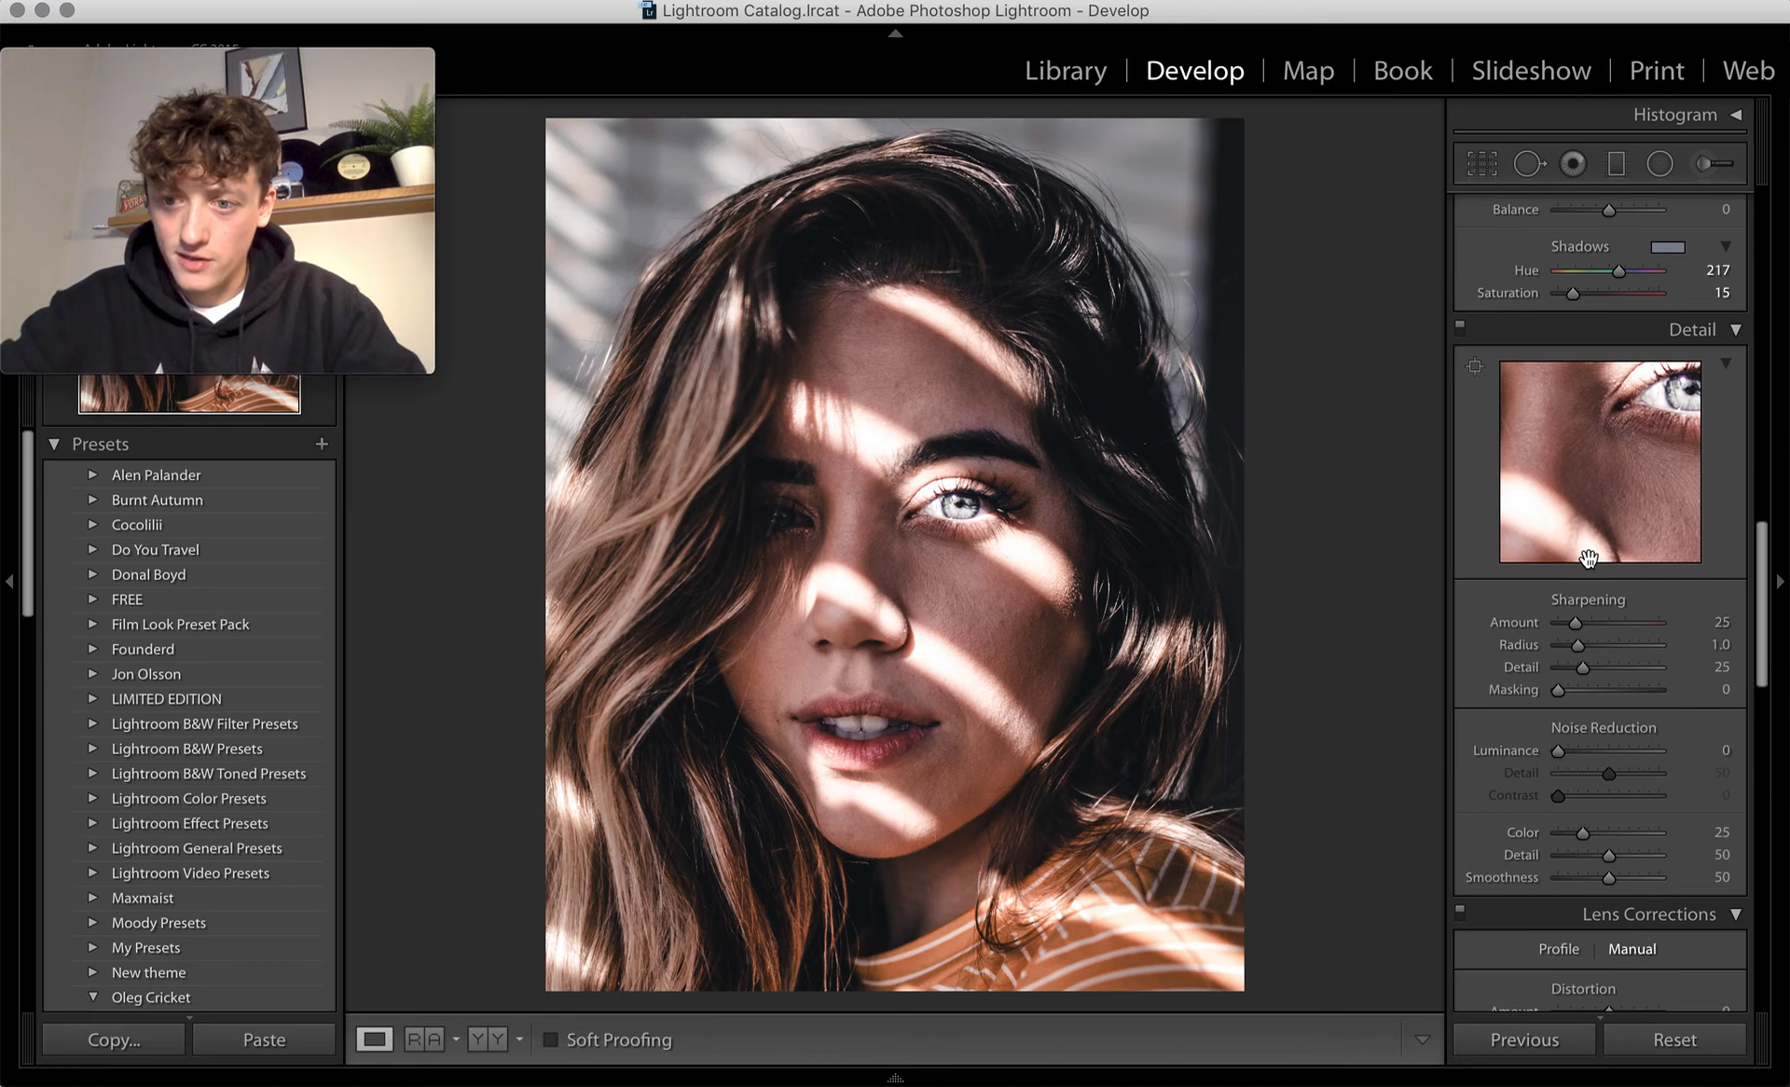
{"action": "left_click_drag", "start_coordinate": [1574, 625], "coordinate": [1593, 623]}
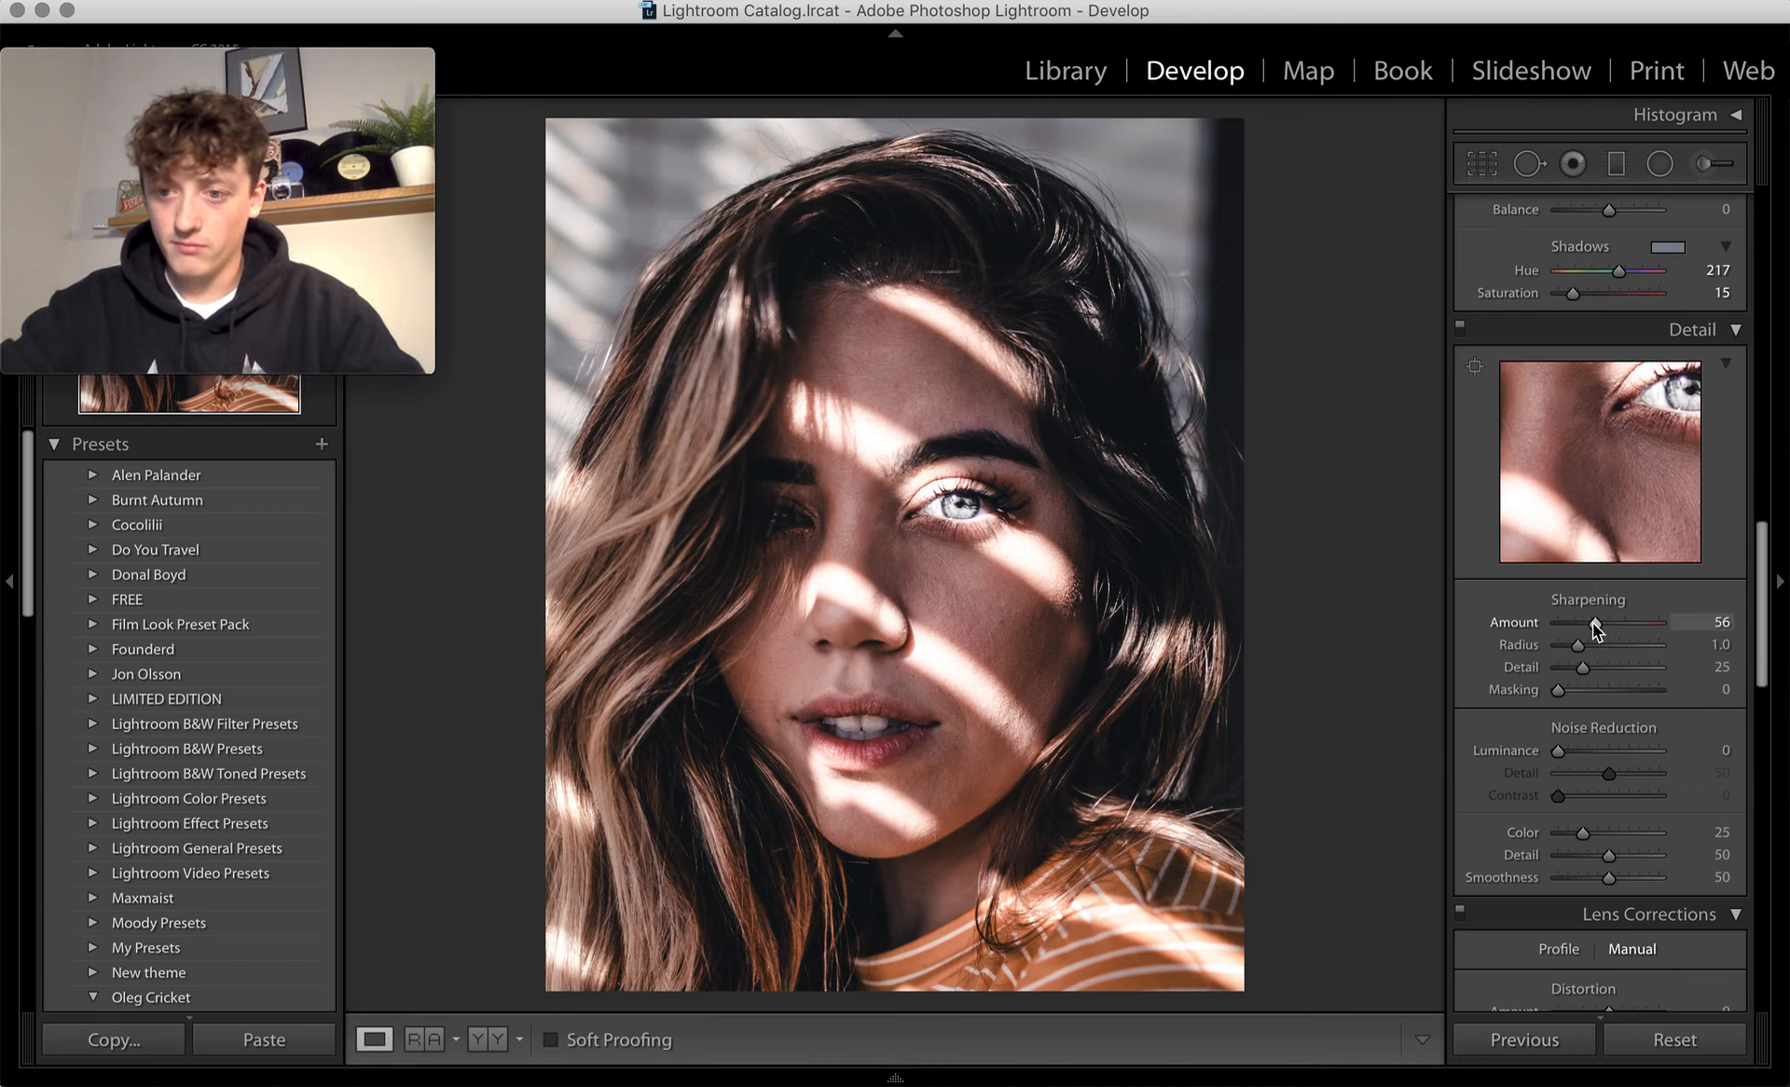
- Set the effects to Dehaze +7, Grain amount 14 and a post-crop vignetting amount of −15
{"action": "scroll", "coordinate": [1575, 748], "scroll_direction": "down", "scroll_amount": 15}
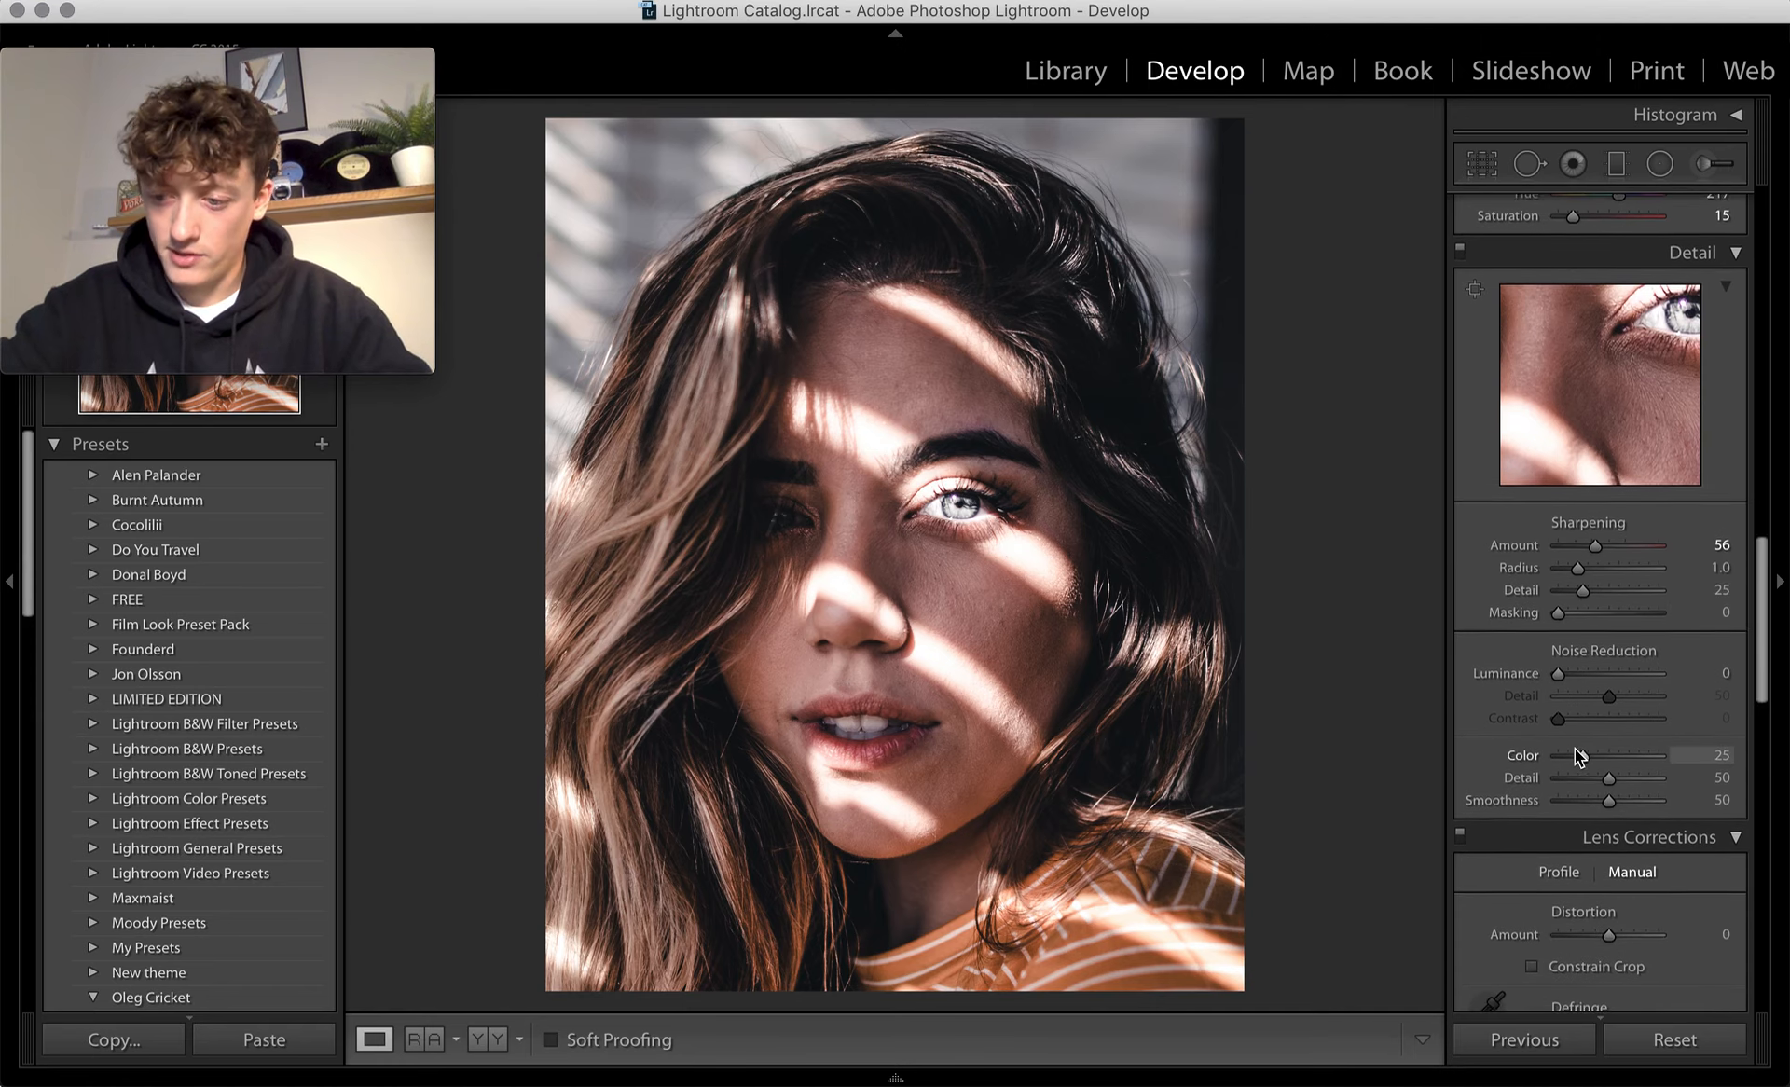
{"action": "scroll", "coordinate": [1575, 748], "scroll_direction": "down", "scroll_amount": 10}
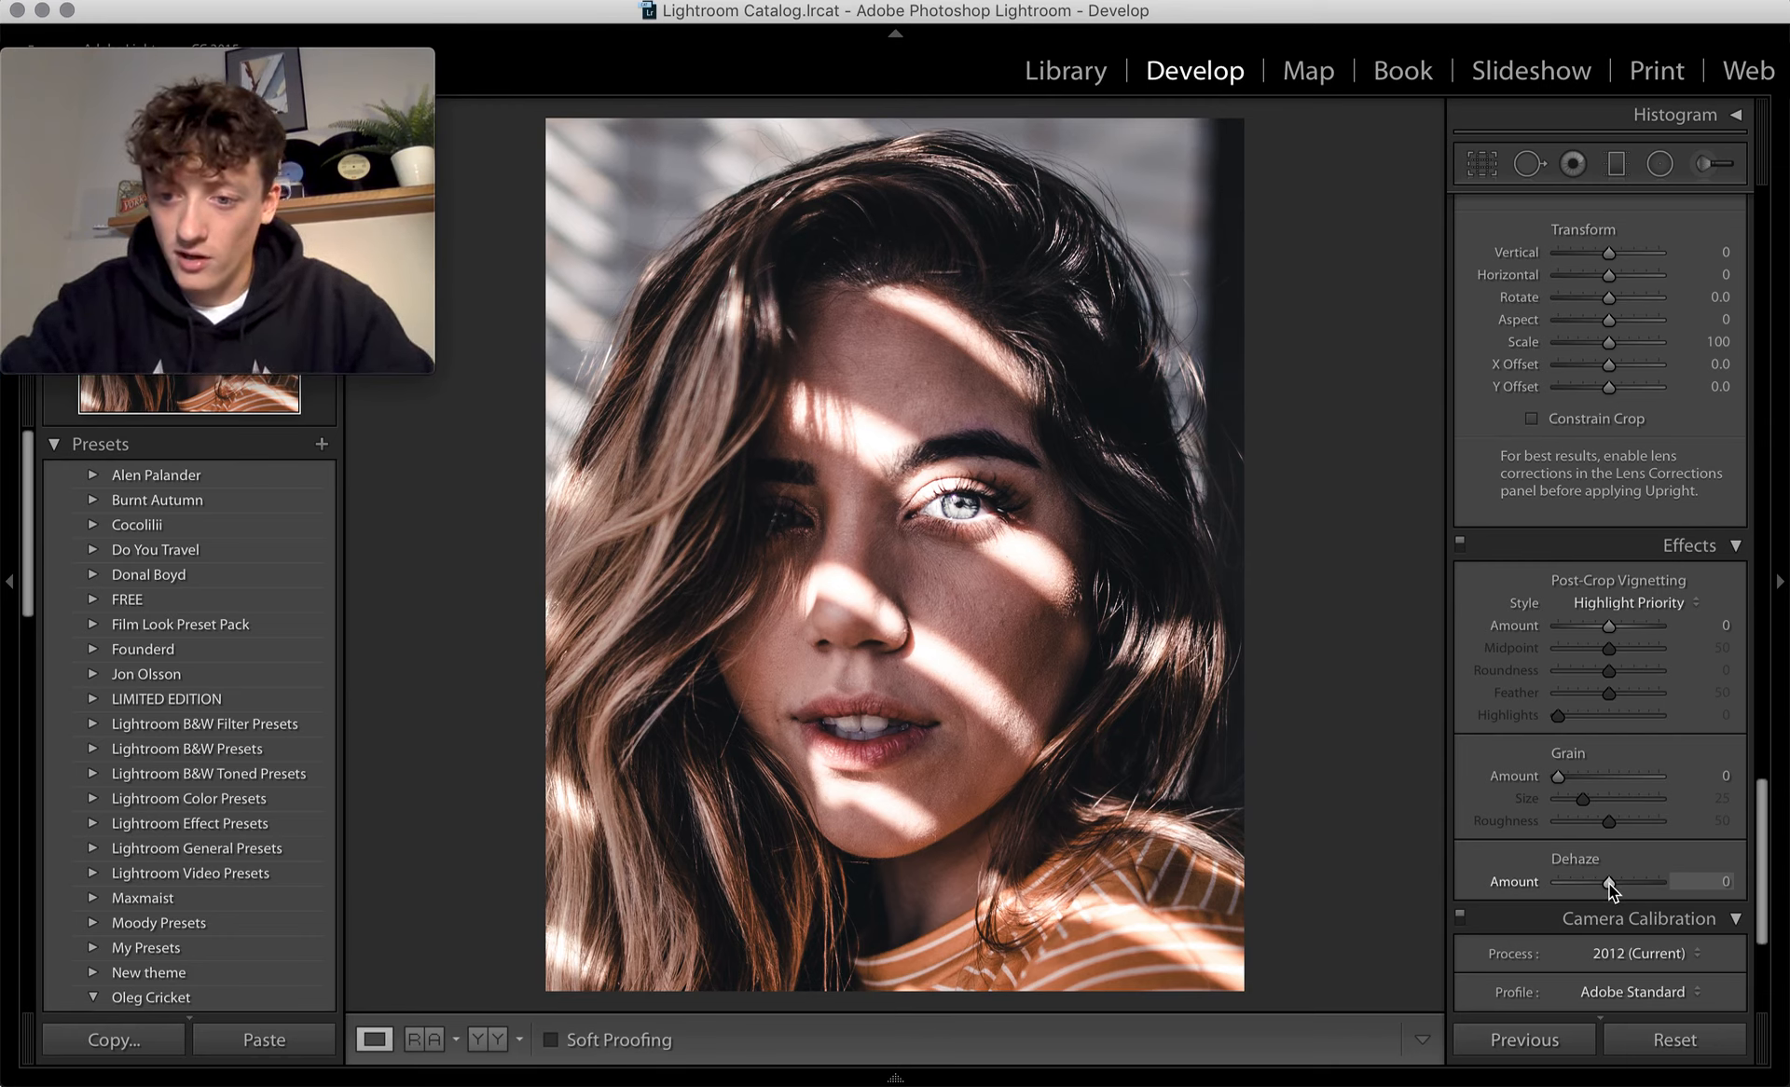
{"action": "mouse_move", "coordinate": [1609, 882]}
{"action": "left_mouse_down"}
{"action": "mouse_move", "coordinate": [1664, 880]}
{"action": "mouse_move", "coordinate": [1612, 888]}
{"action": "left_mouse_up"}
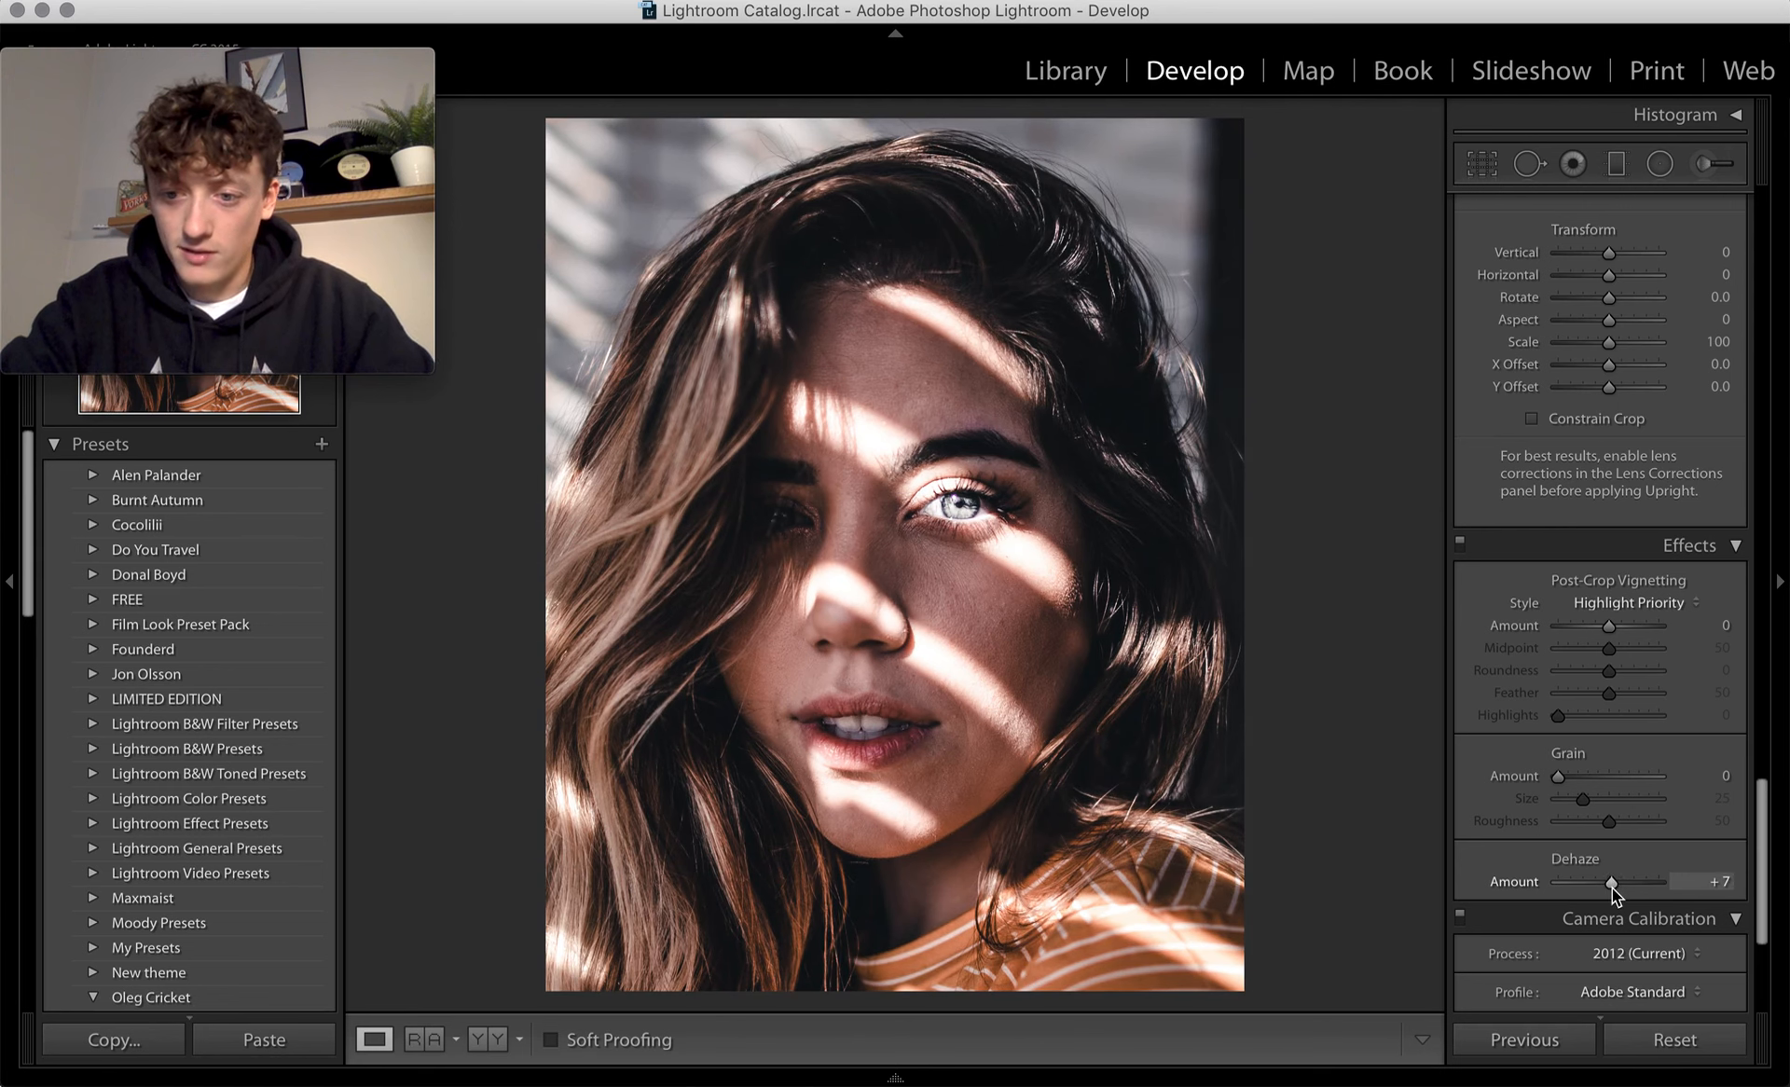
{"action": "left_click_drag", "start_coordinate": [1560, 776], "coordinate": [1574, 776]}
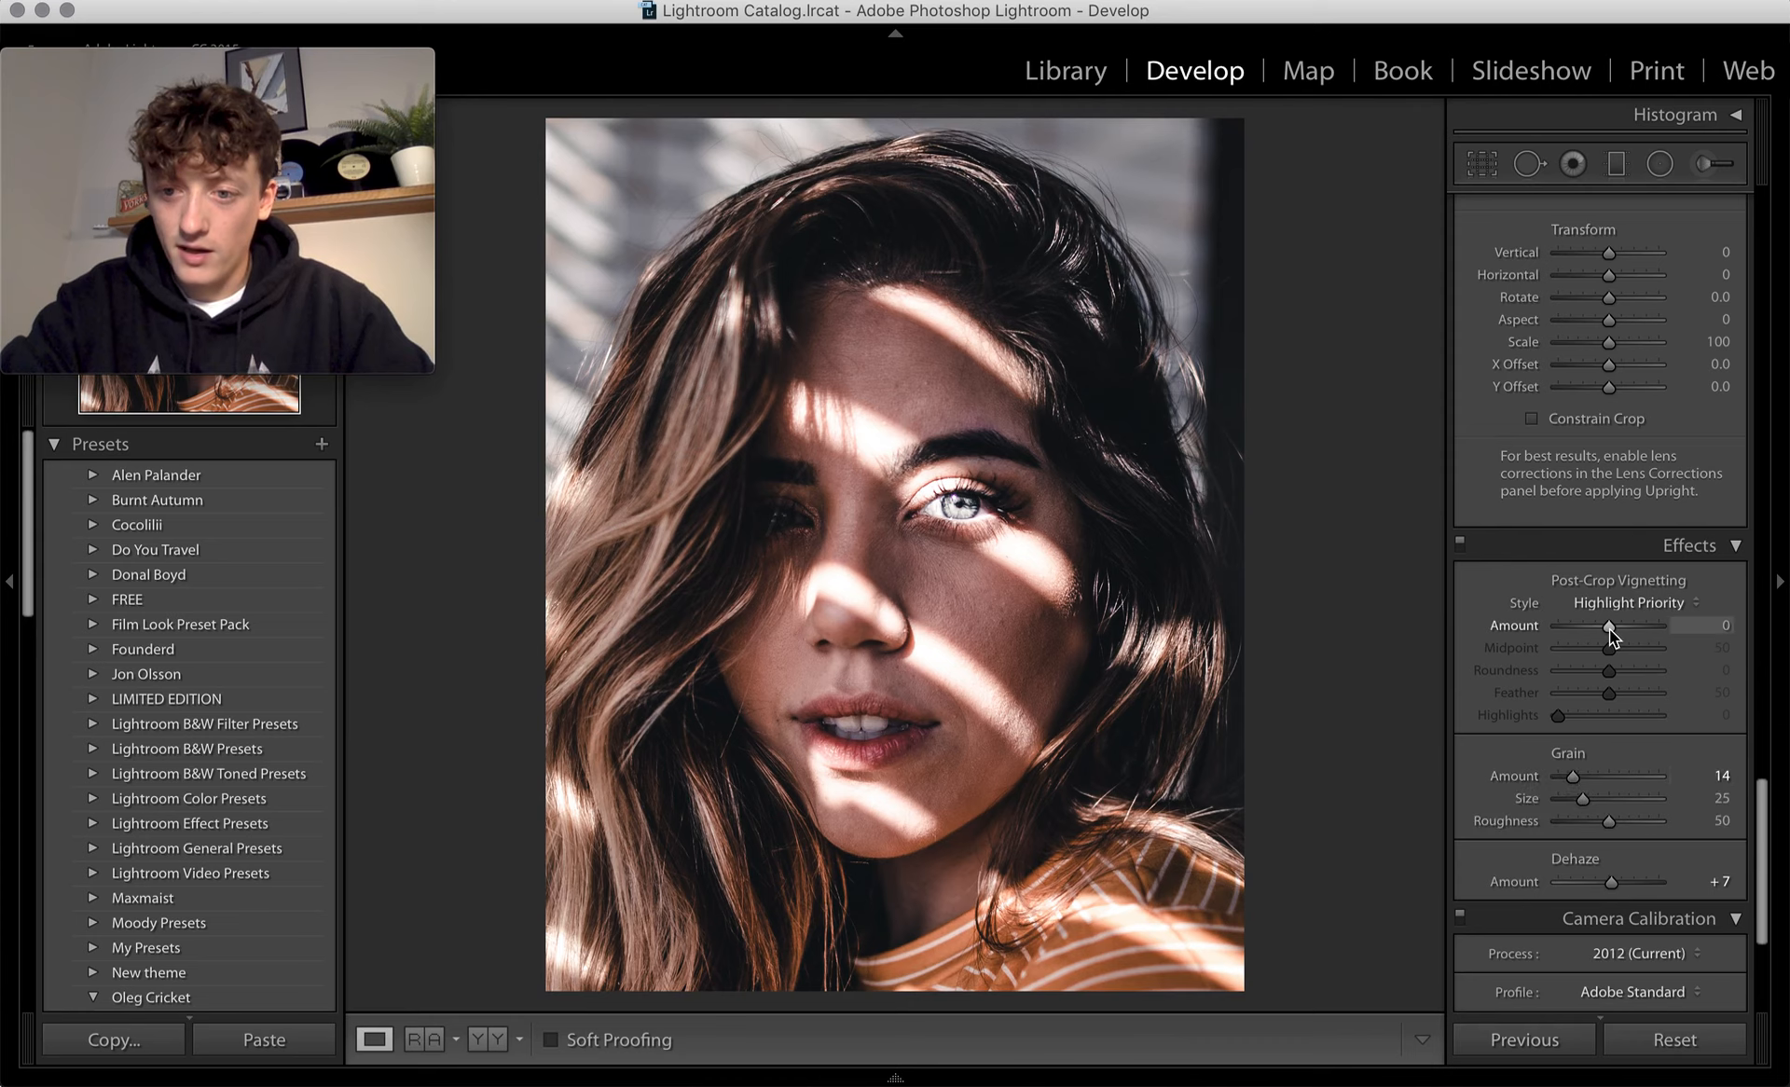
{"action": "mouse_move", "coordinate": [1610, 629]}
{"action": "left_mouse_down"}
{"action": "mouse_move", "coordinate": [1533, 629]}
{"action": "mouse_move", "coordinate": [1604, 628]}
{"action": "left_mouse_up"}
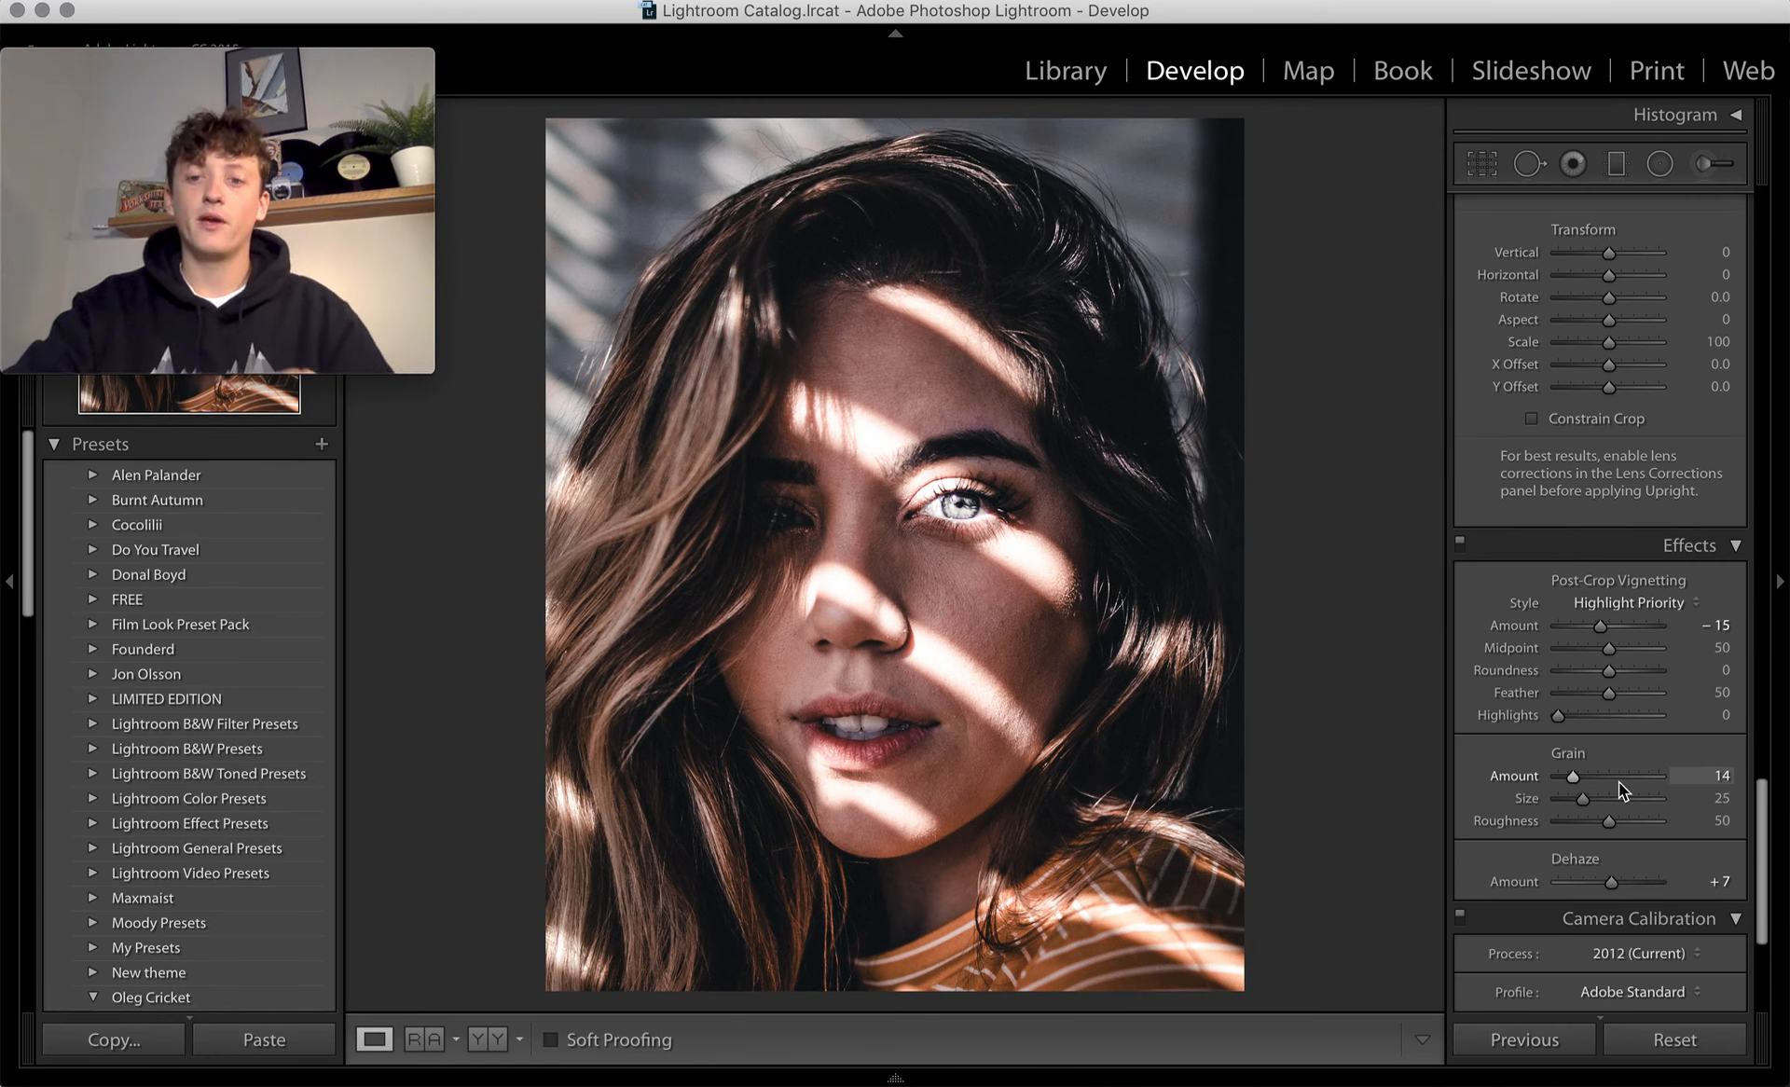
- Set the Camera Calibration hue of the Red Primary to +36, checking the look against the reference portrait
{"action": "scroll", "coordinate": [1619, 782], "scroll_direction": "down", "scroll_amount": 5}
{"action": "scroll", "coordinate": [1619, 783], "scroll_direction": "down", "scroll_amount": 2}
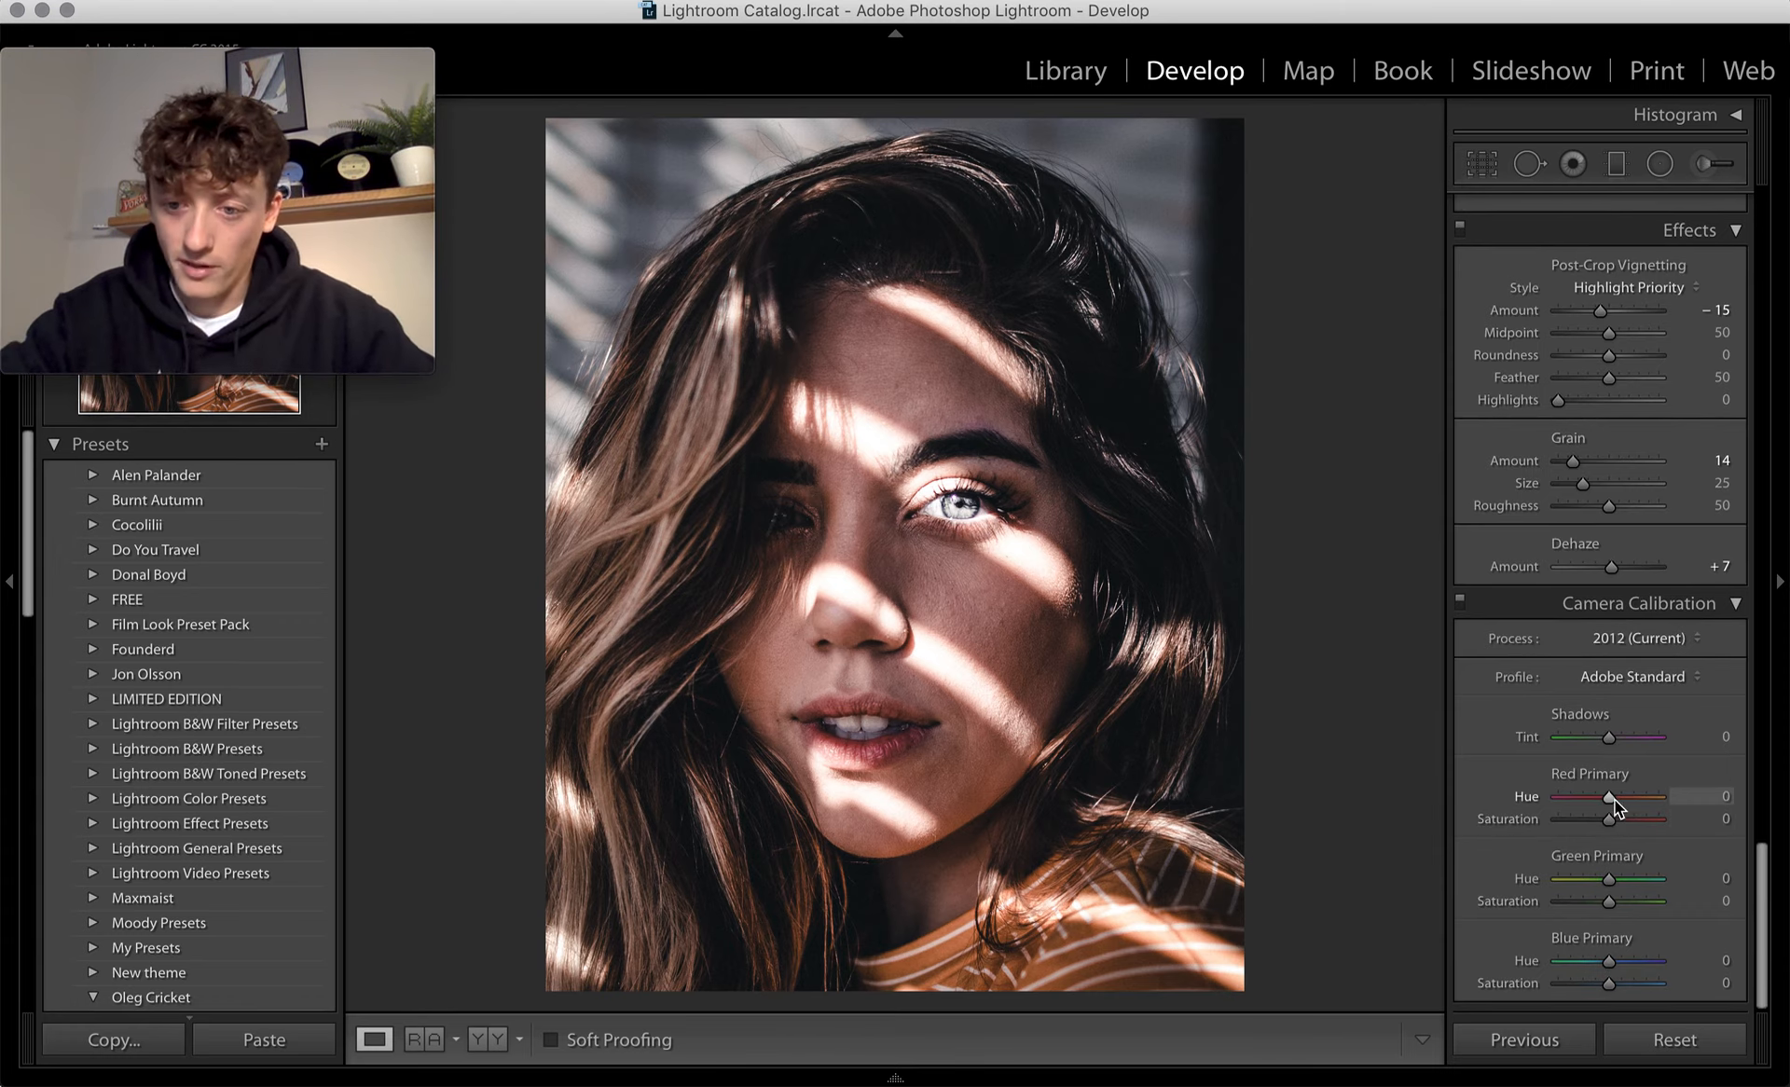
{"action": "key", "text": "super+Tab"}
{"action": "key", "text": "super+Tab"}
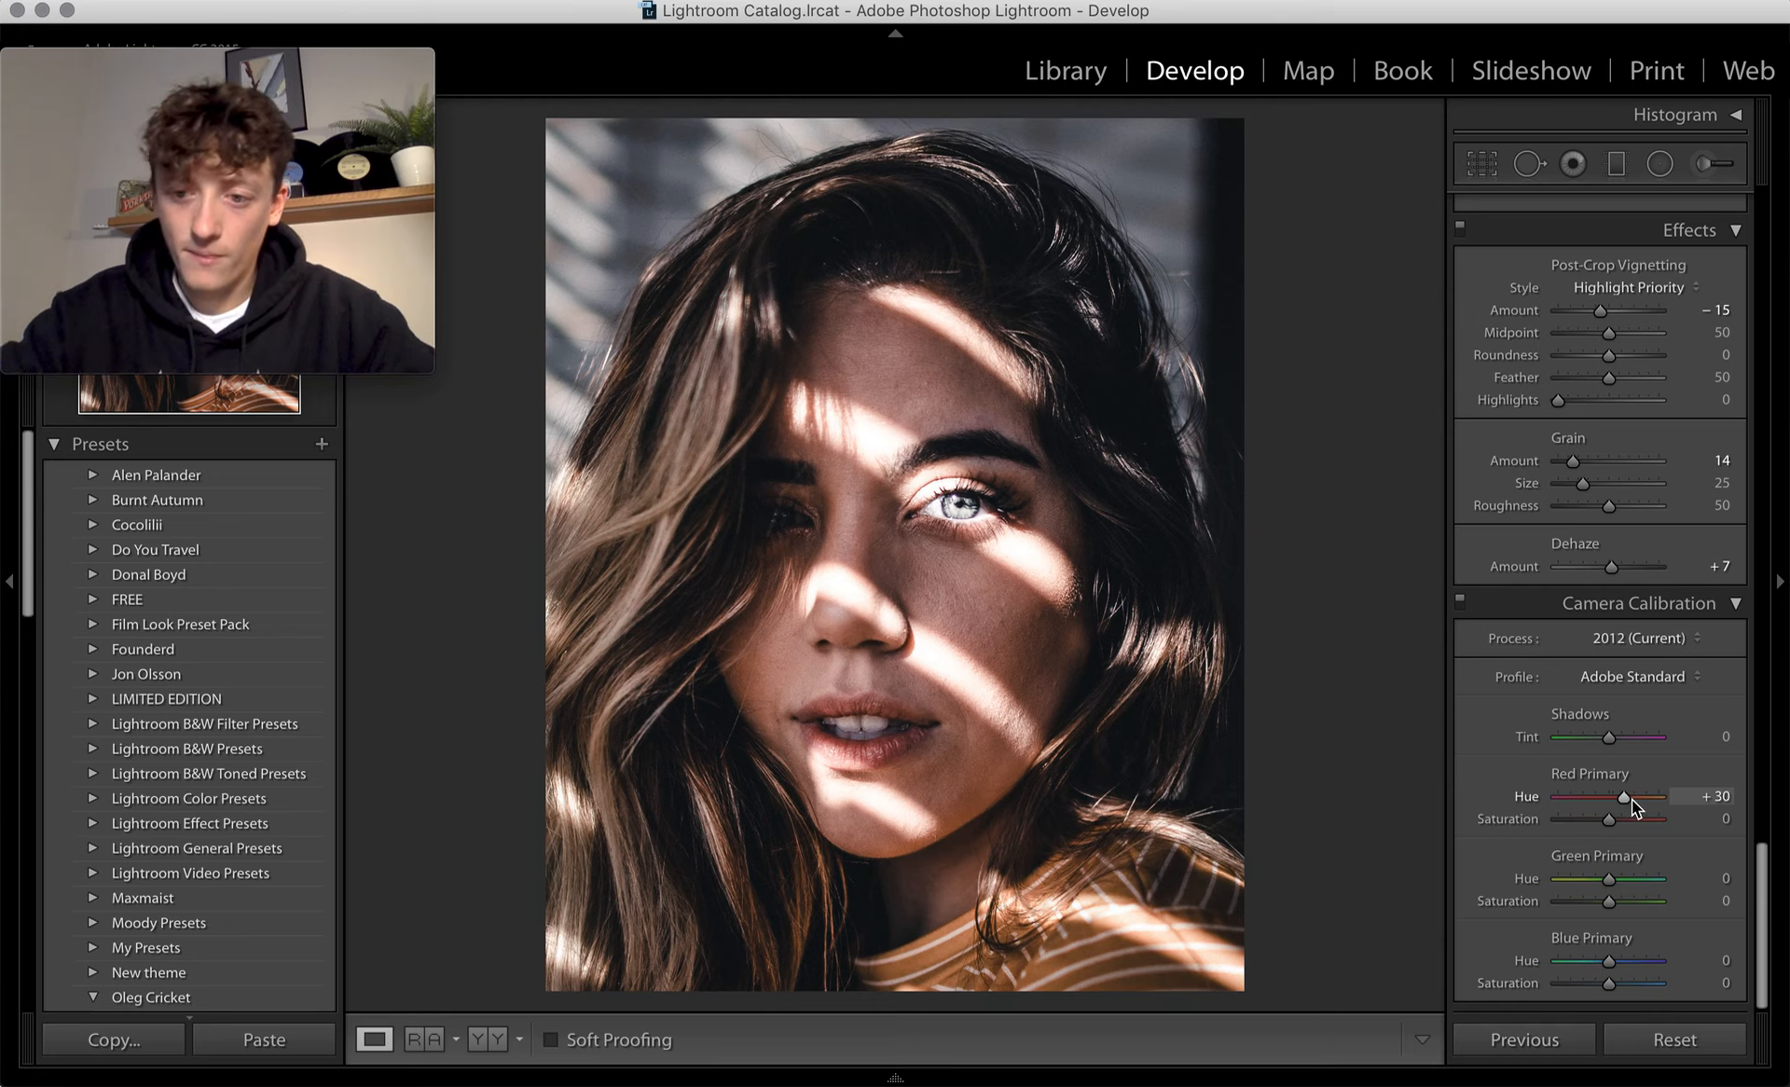
{"action": "left_click", "coordinate": [1632, 802]}
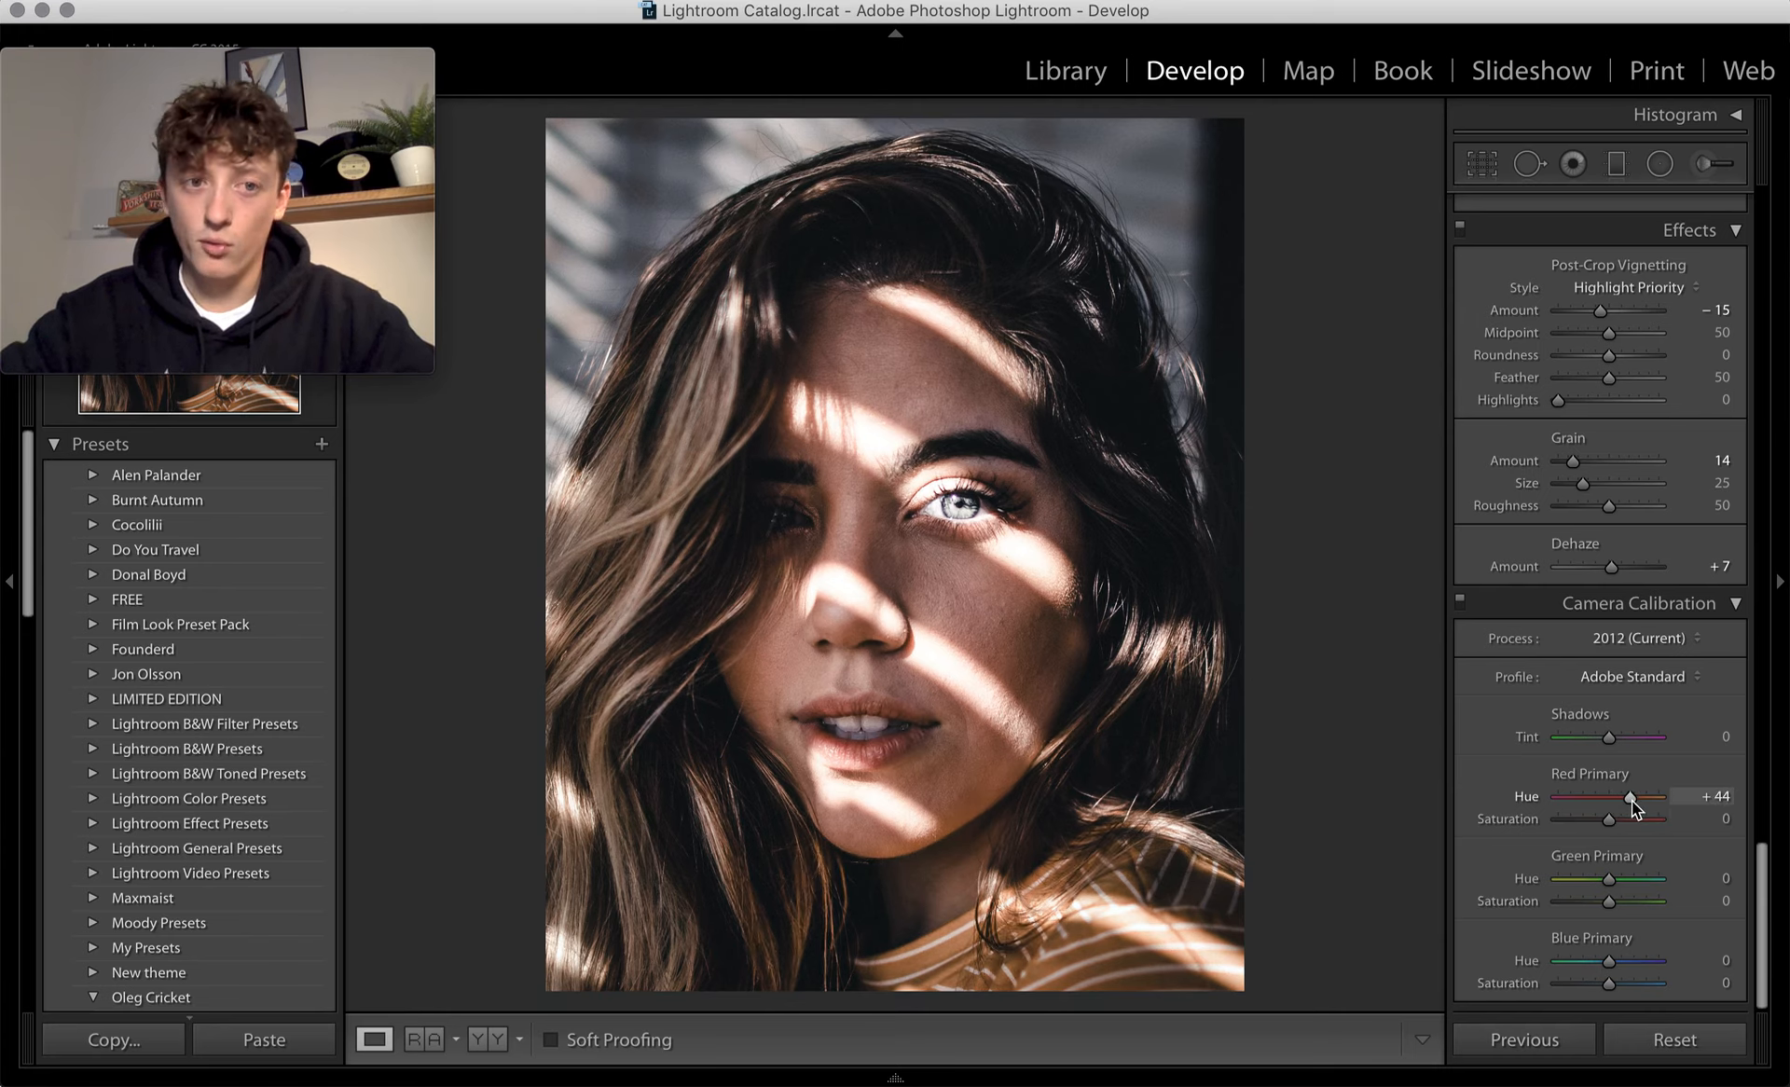
{"action": "left_click_drag", "start_coordinate": [1632, 802], "coordinate": [1630, 804]}
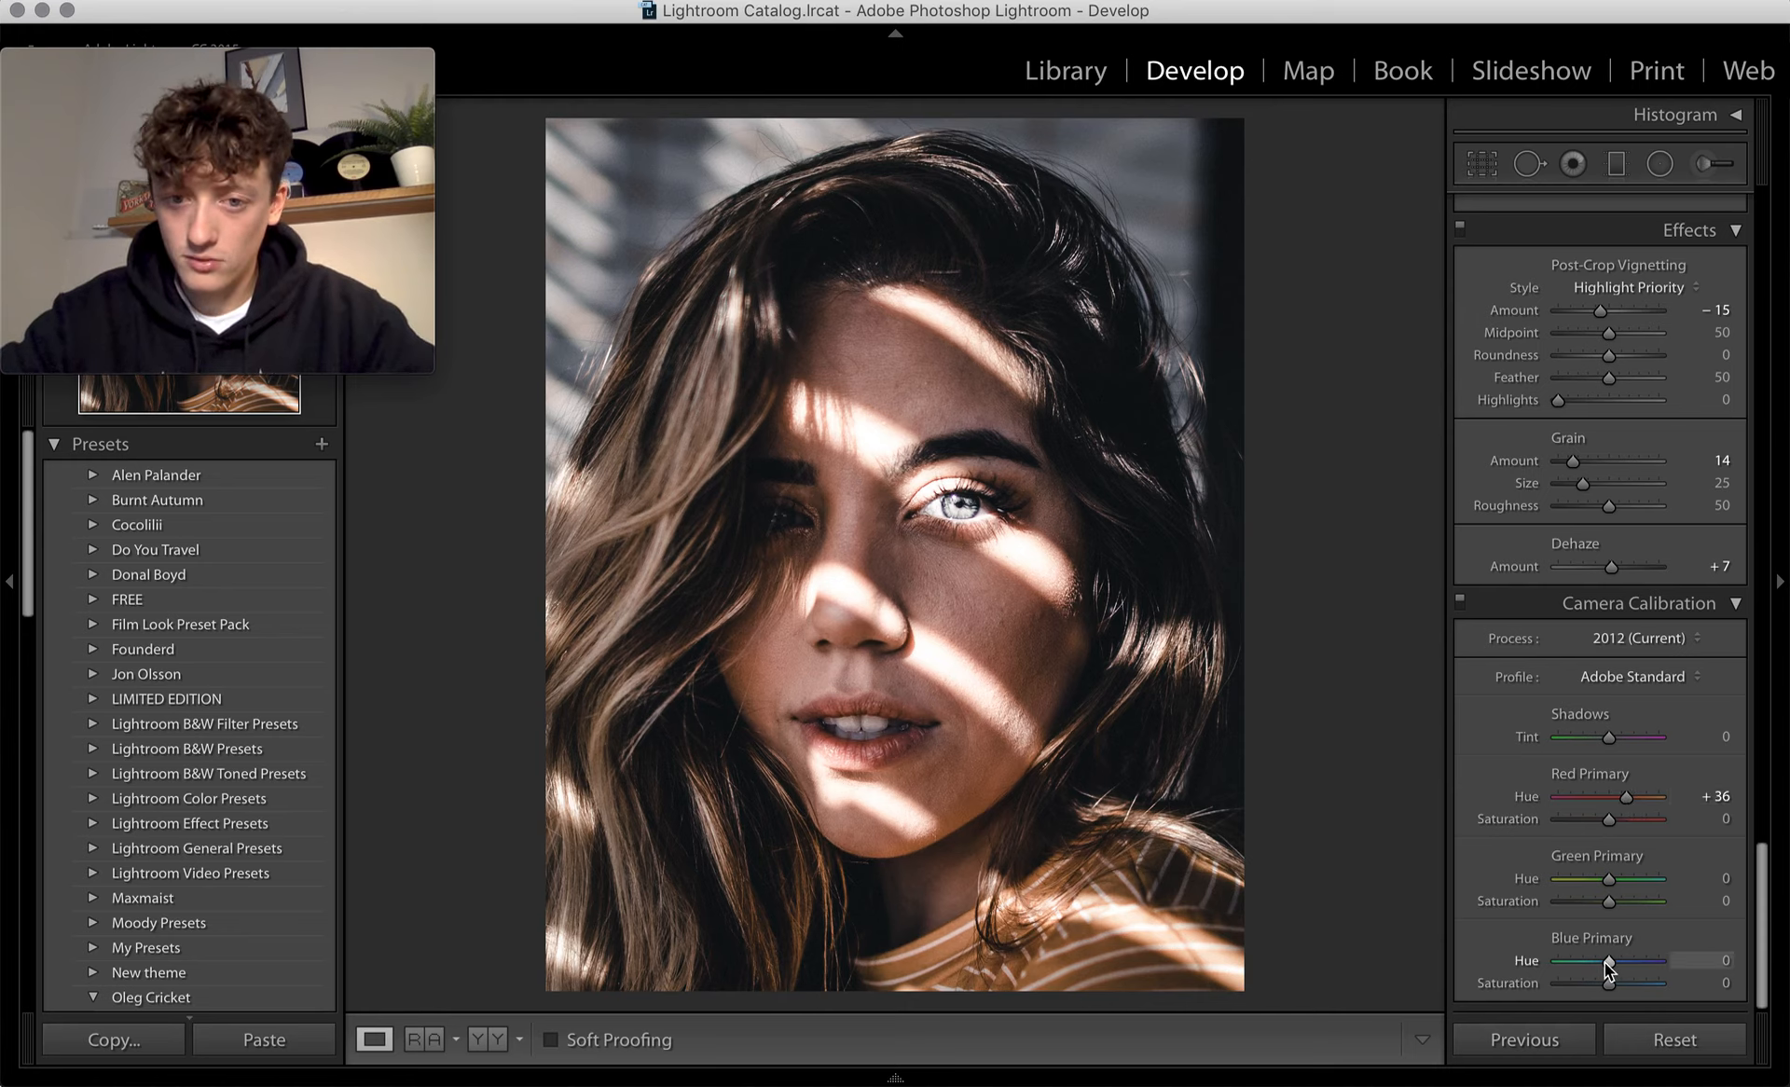
- Set the Camera Calibration hues to Green Primary +19 and Blue Primary −12, and open the Blue Primary hue value for editing
{"action": "left_click_drag", "start_coordinate": [1606, 962], "coordinate": [1603, 962]}
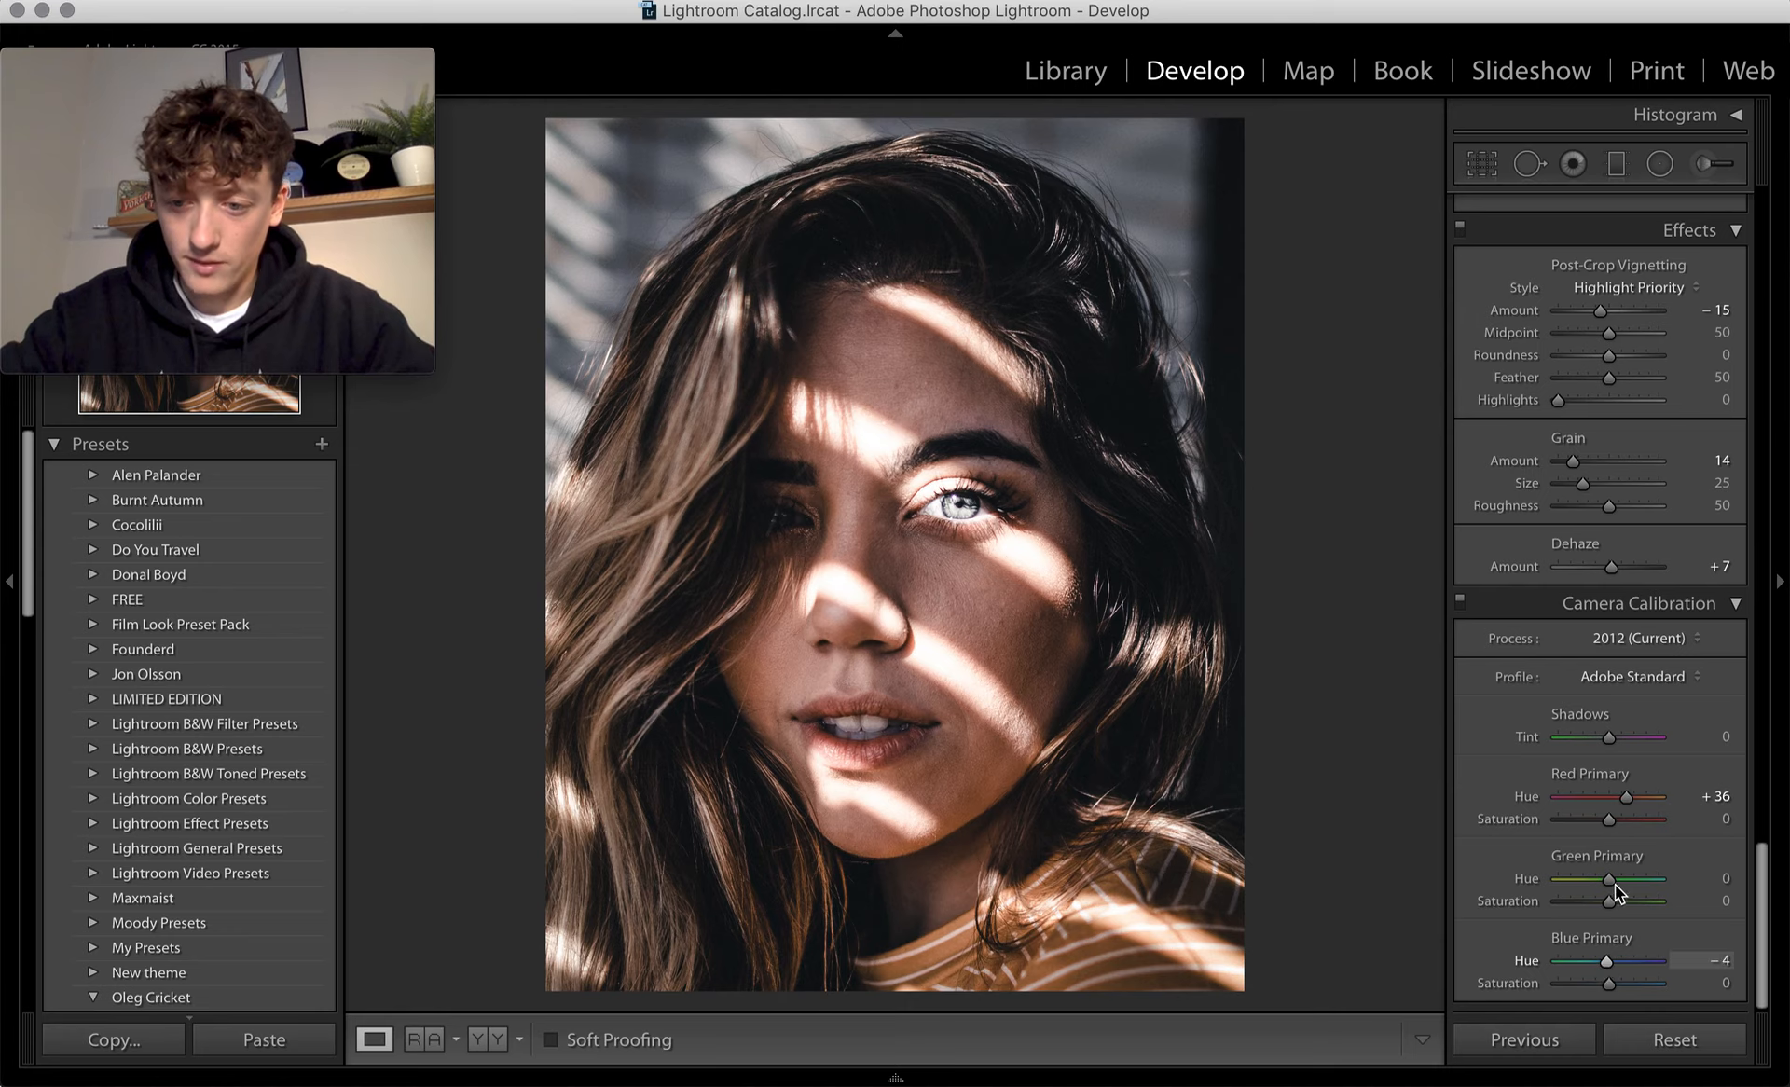
{"action": "key", "text": "Down"}
{"action": "left_click_drag", "start_coordinate": [1610, 880], "coordinate": [1620, 882]}
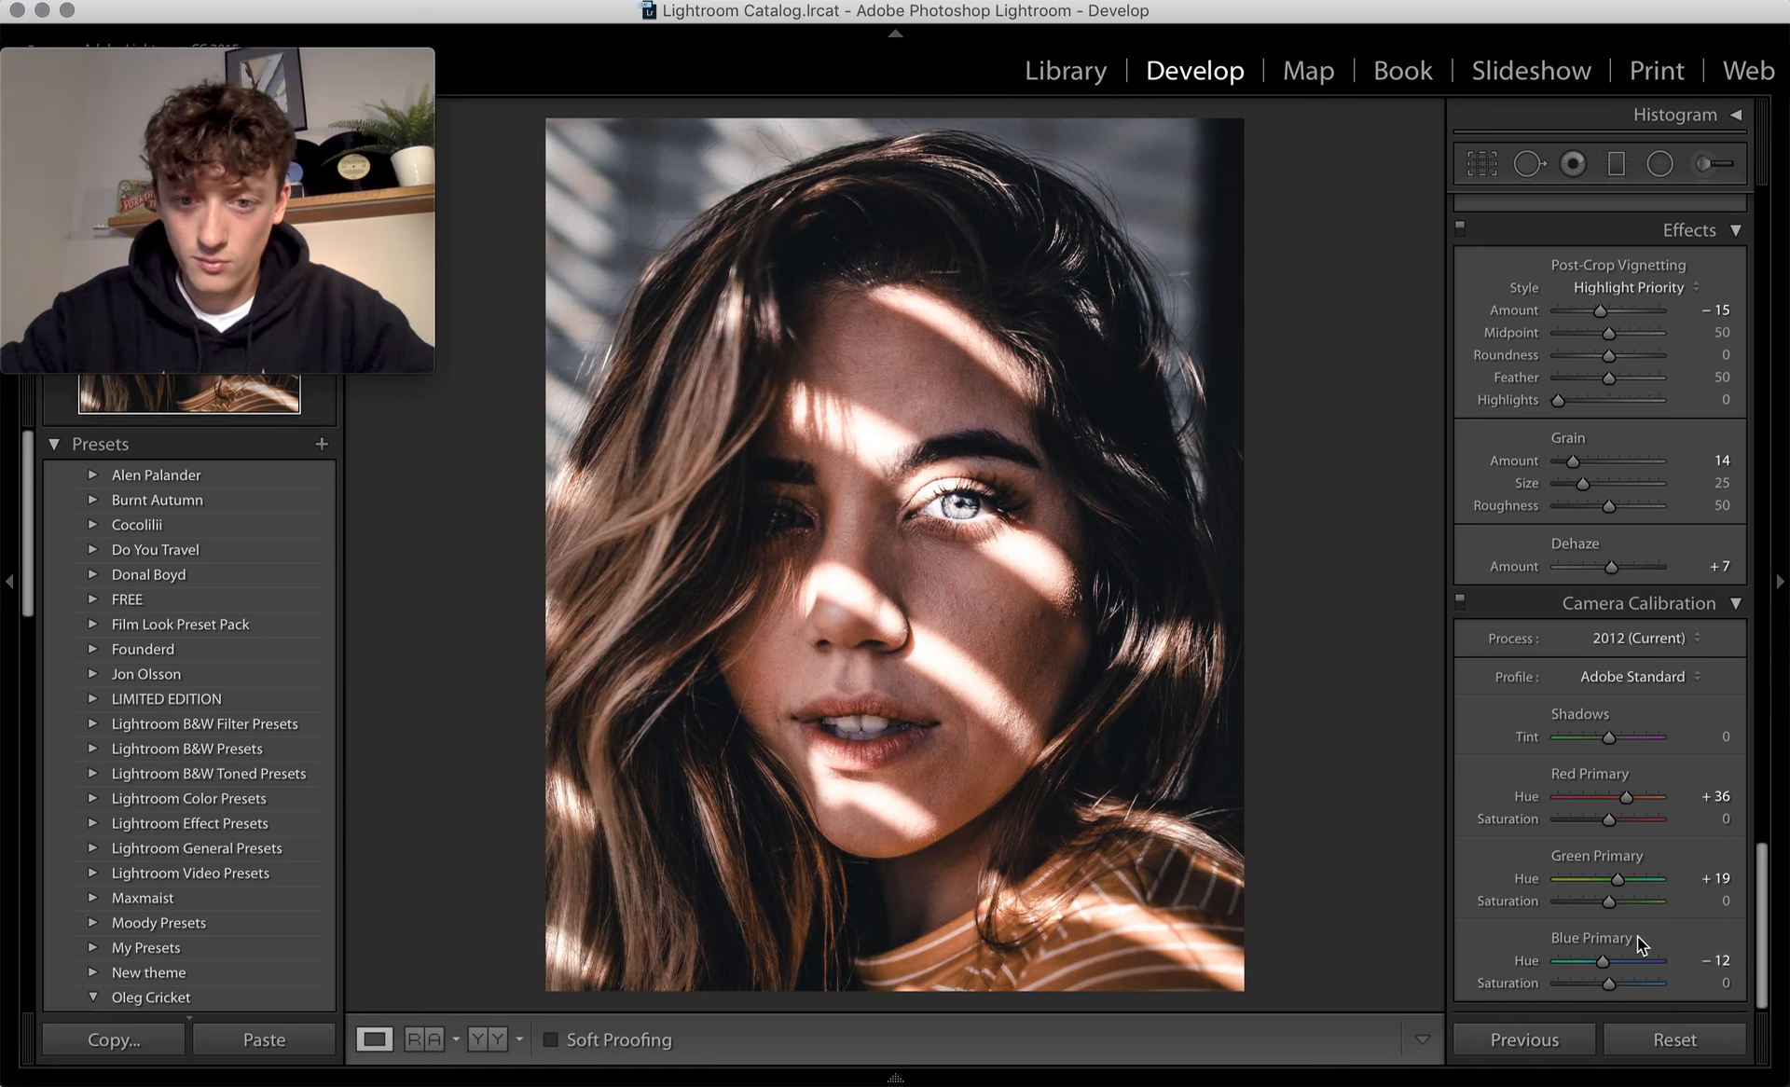
{"action": "left_click", "coordinate": [1713, 960]}
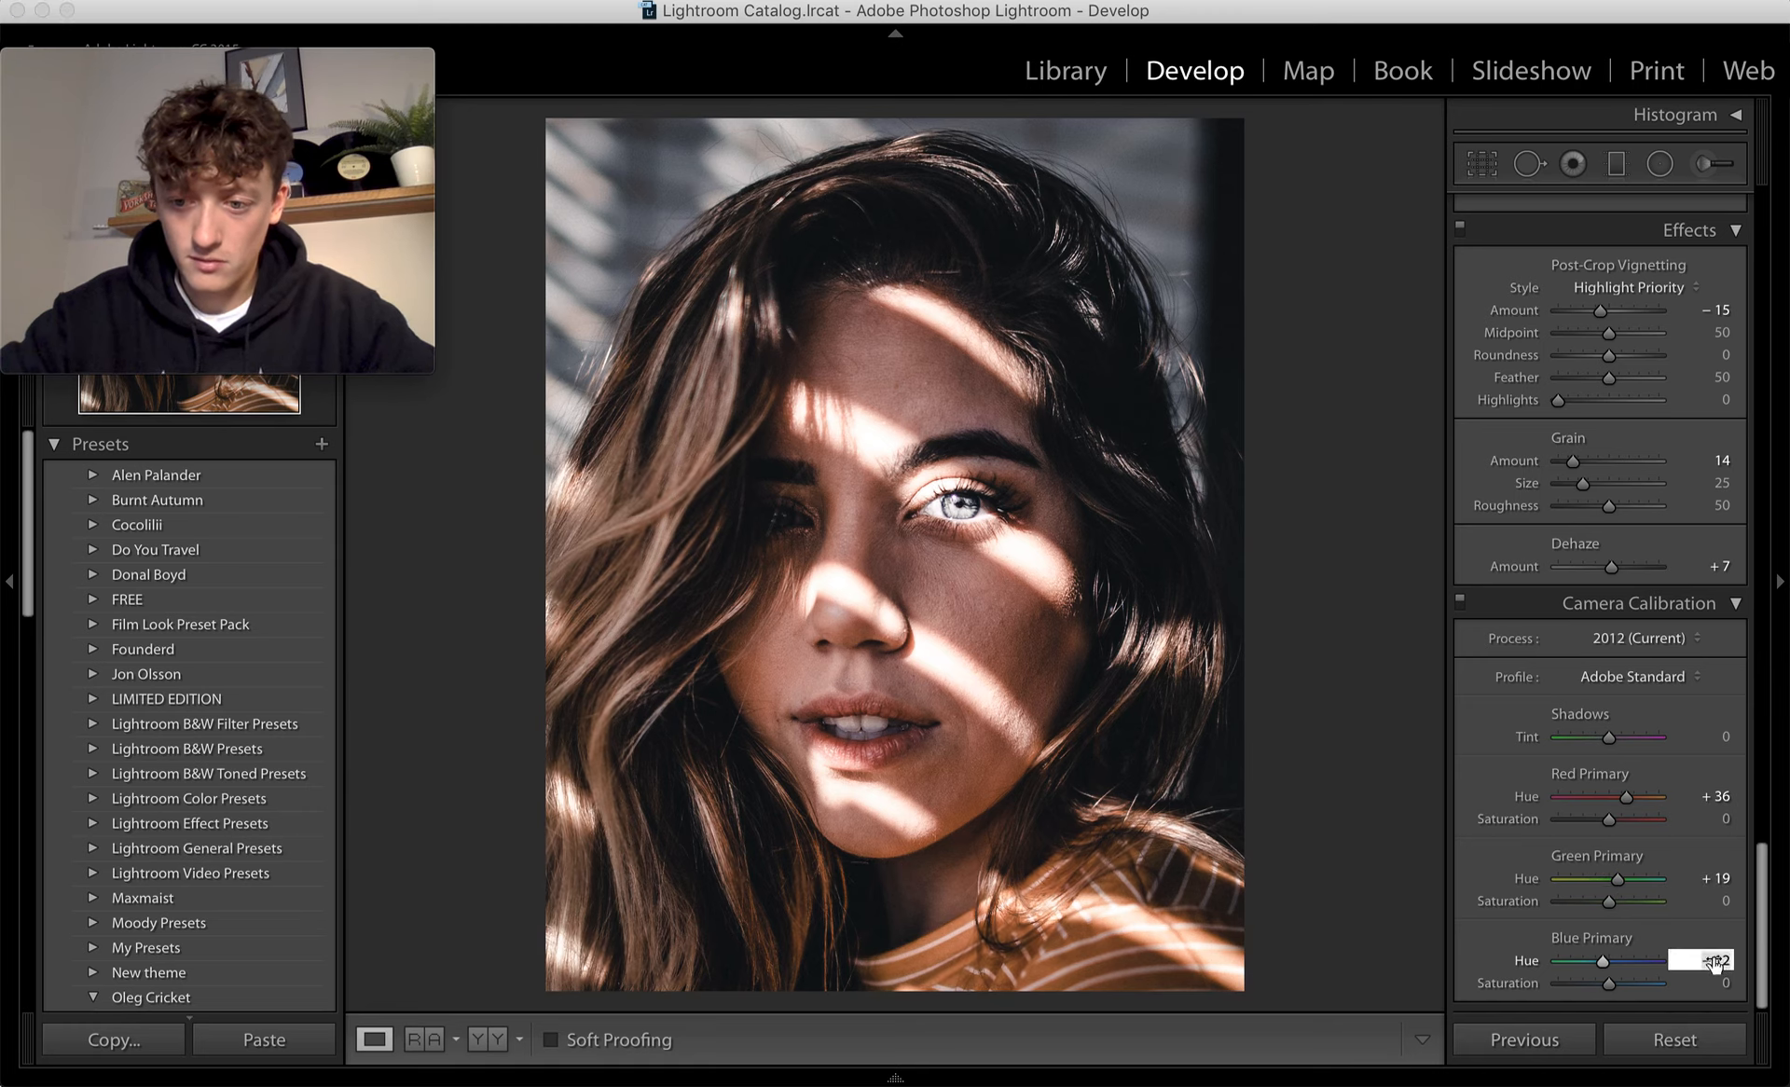